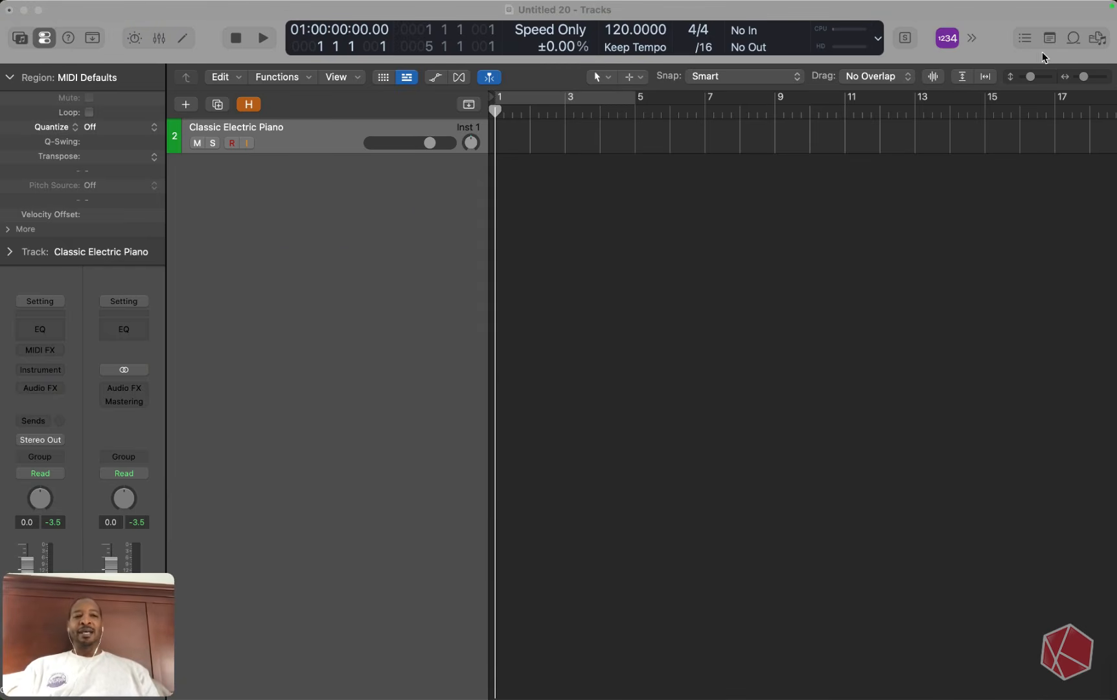
Show the Loop Browser and open the Sound Library window to get more sounds
click(1069, 45)
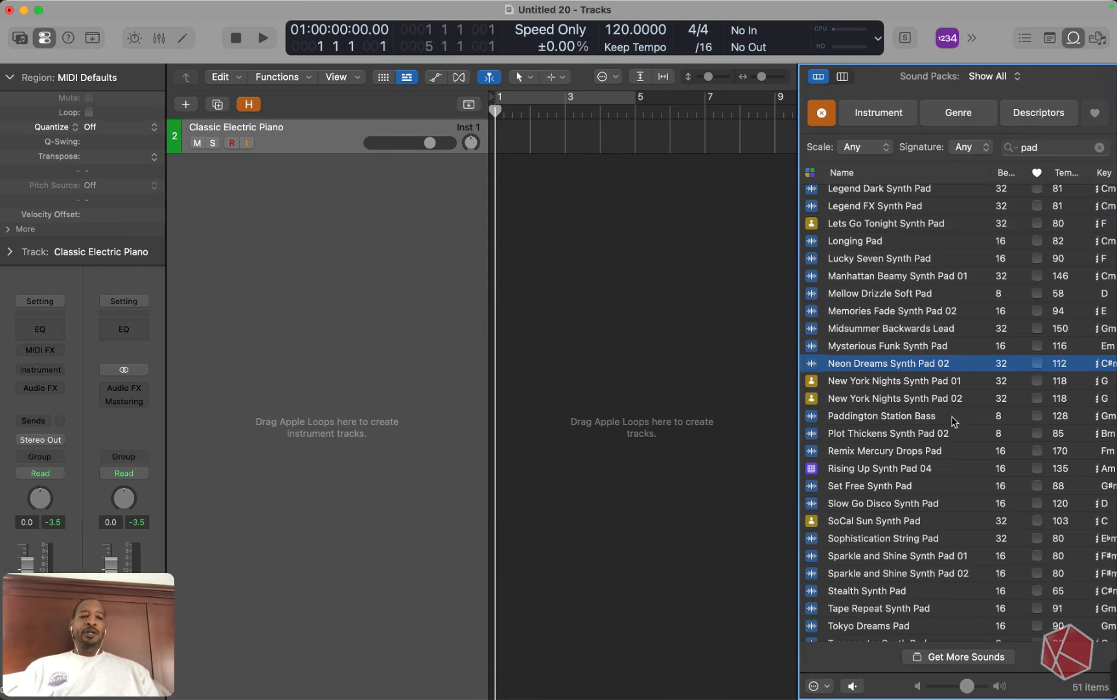
scroll(953, 421, down, 3)
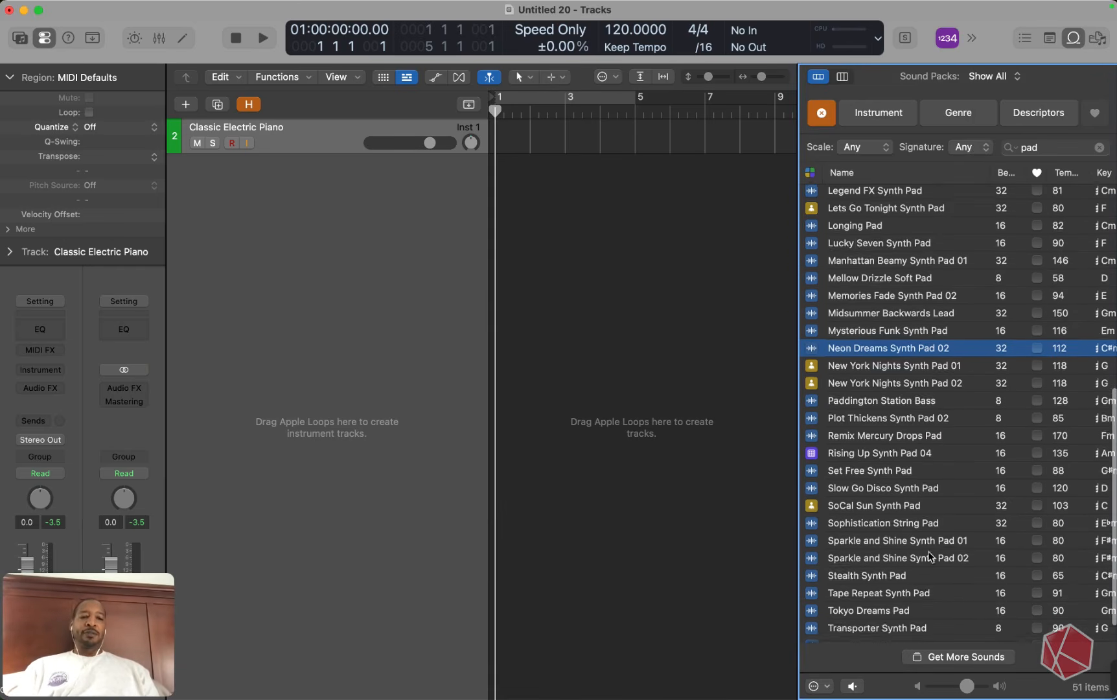
click(1069, 44)
click(1069, 43)
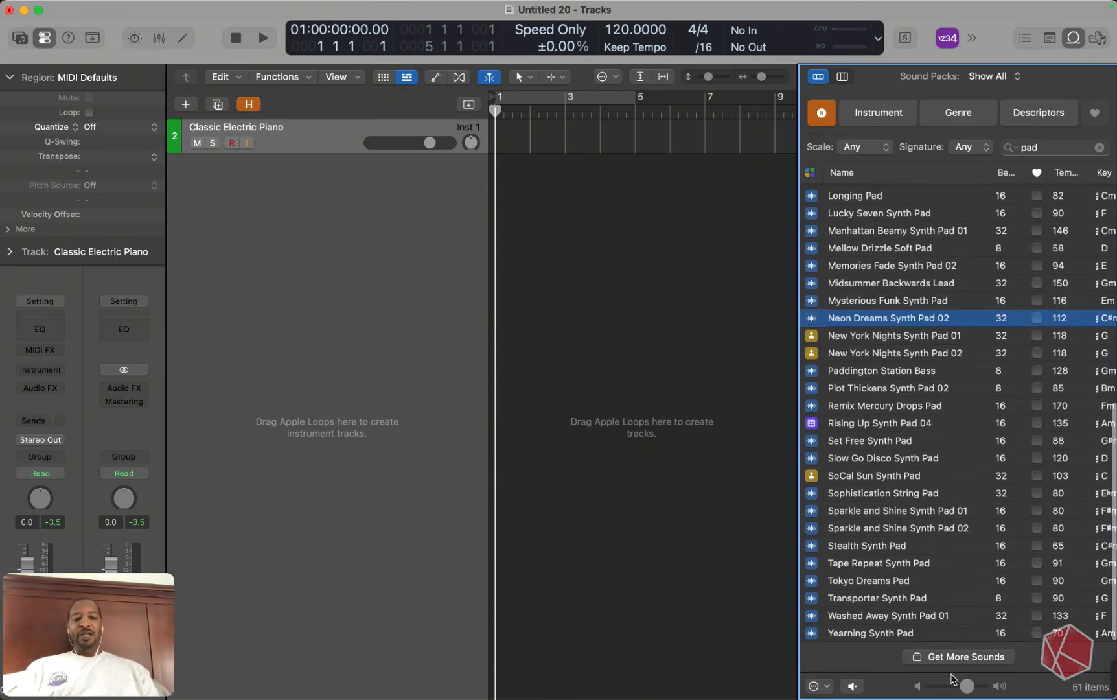
click(963, 656)
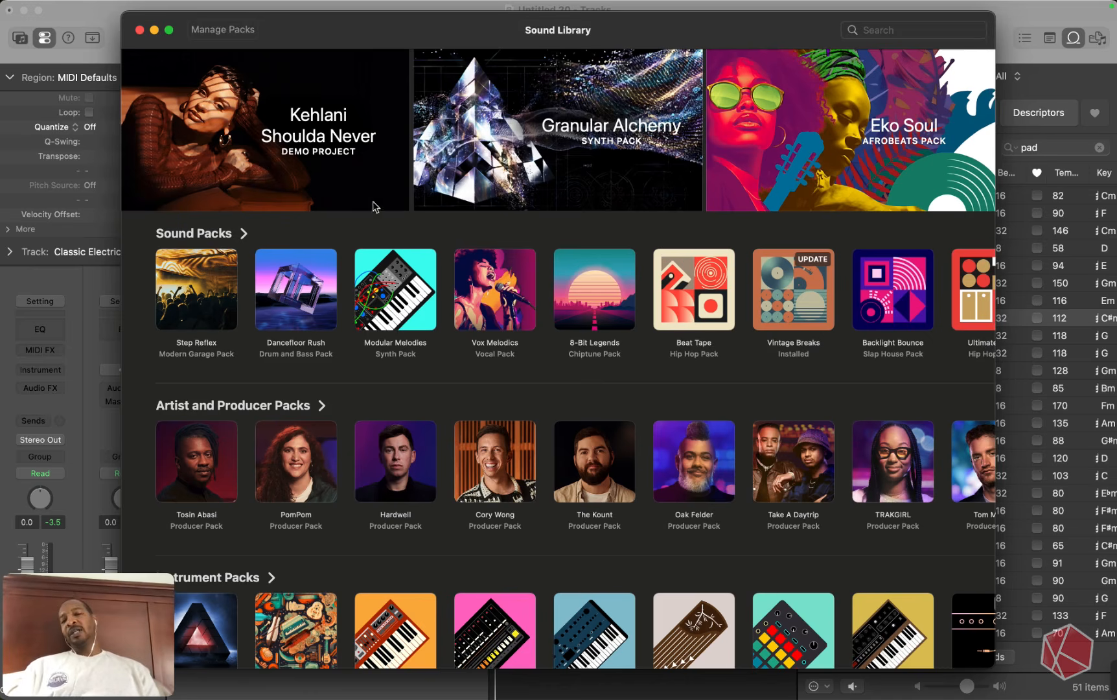
View the details of the Kehlani "Shoulda Never" demo project in the Sound Library, then close the library window
click(263, 104)
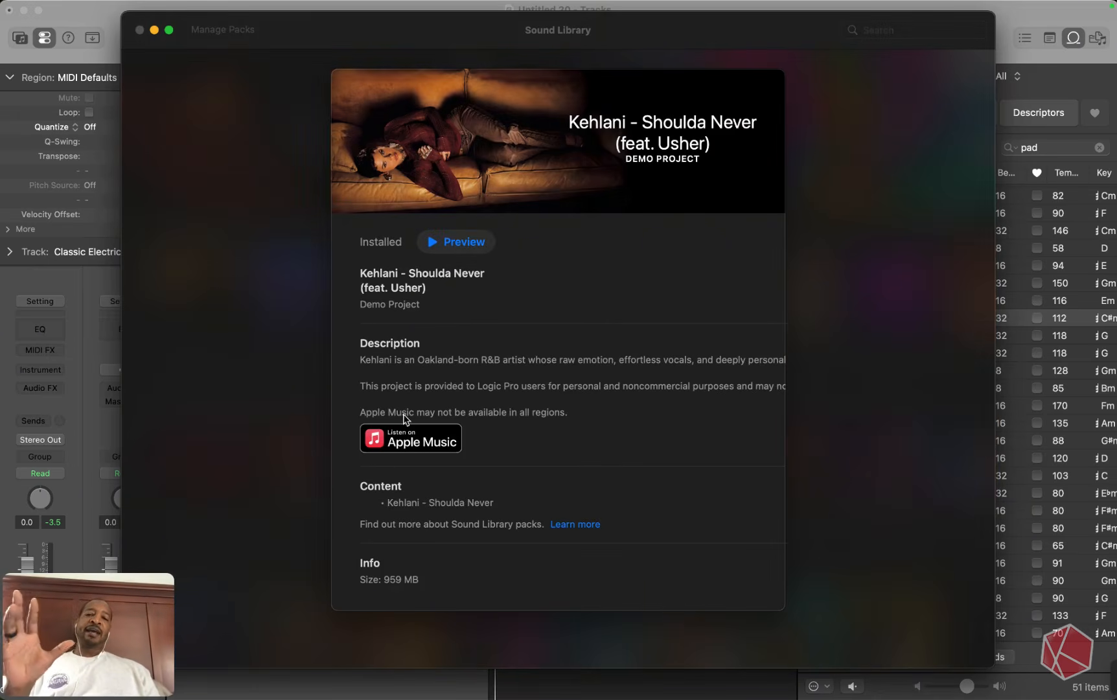
click(269, 202)
scroll(528, 138, right, 5)
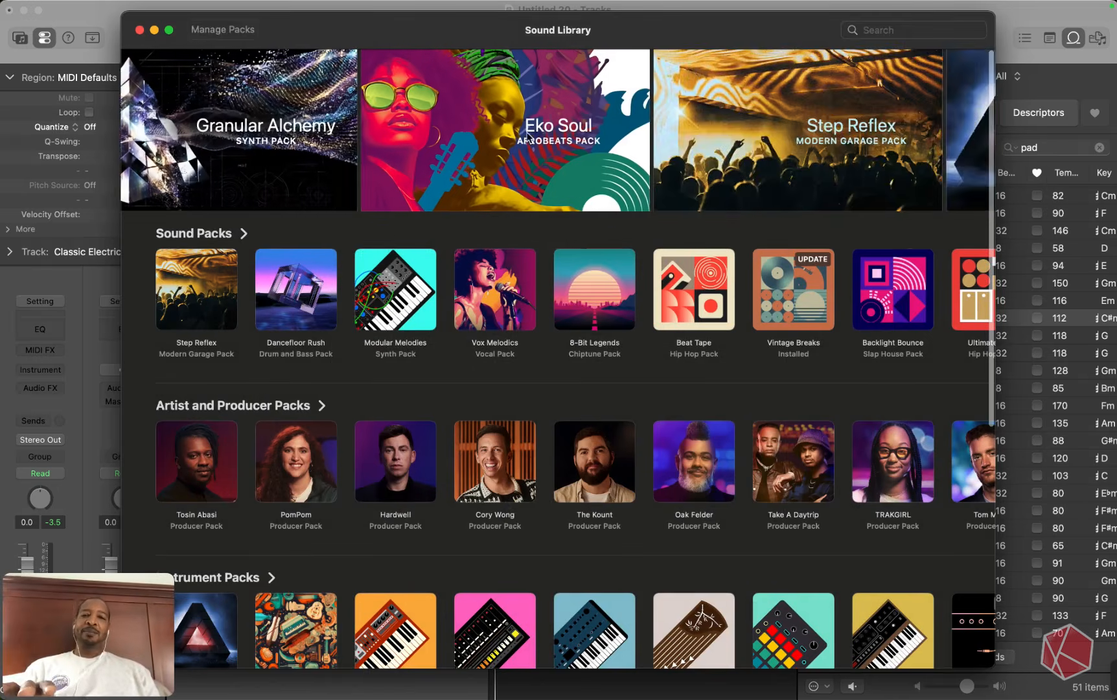
scroll(528, 138, left, 5)
click(283, 126)
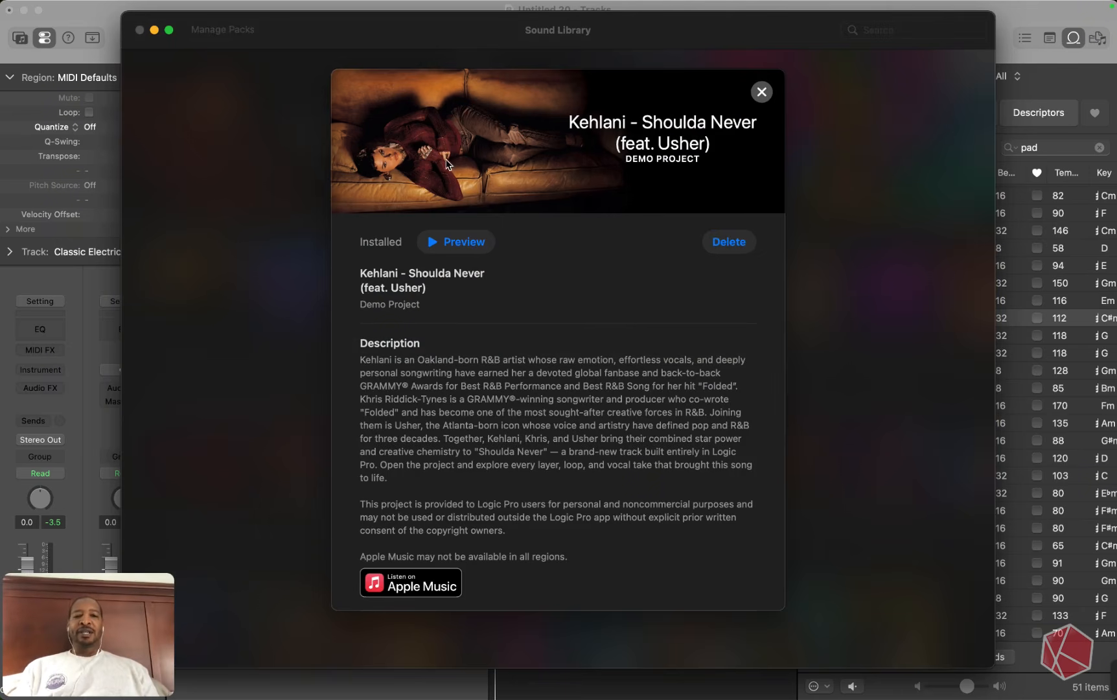
click(761, 92)
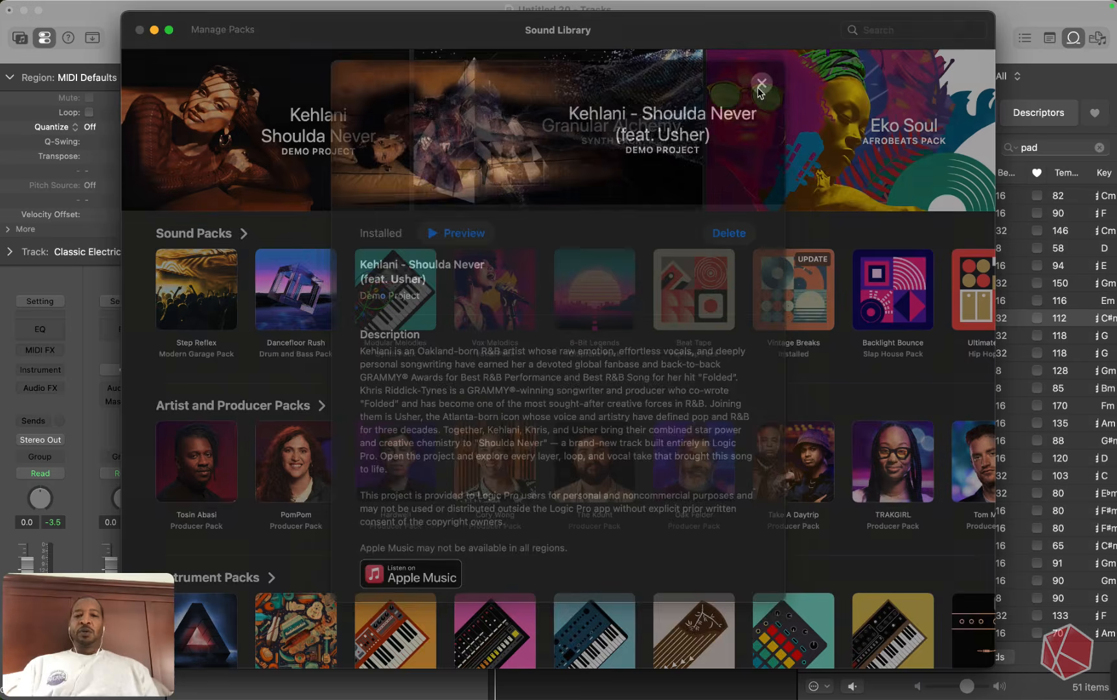
click(140, 30)
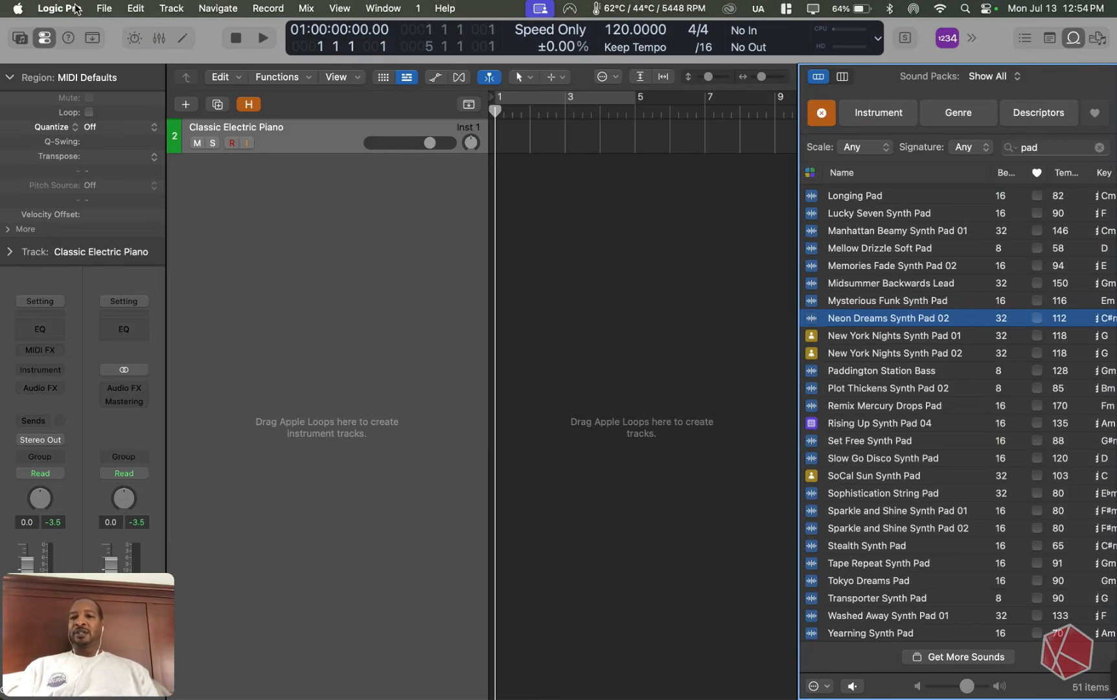
Bring up the project chooser for a new project from a template, closing Untitled 20 without saving it
click(105, 8)
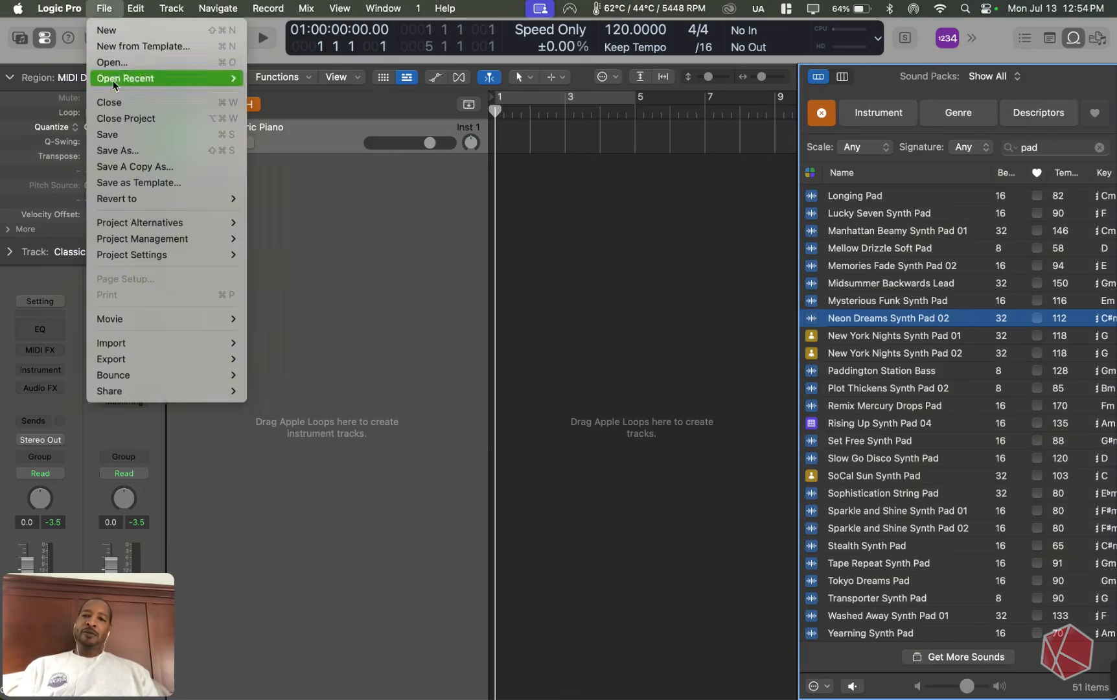
click(131, 48)
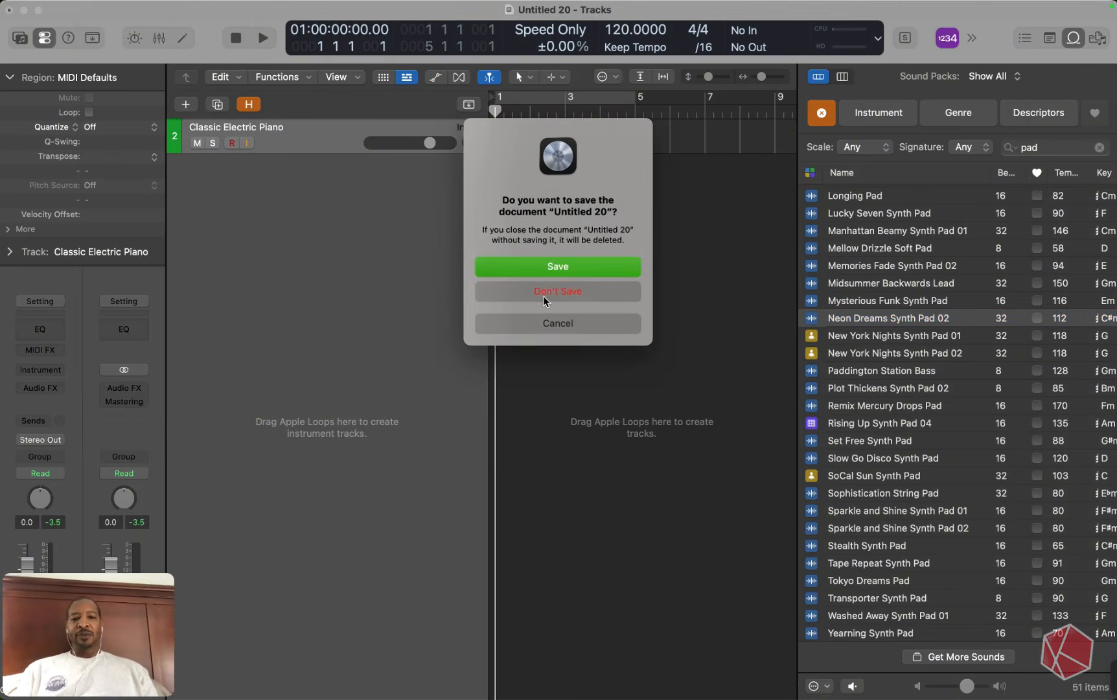
click(544, 295)
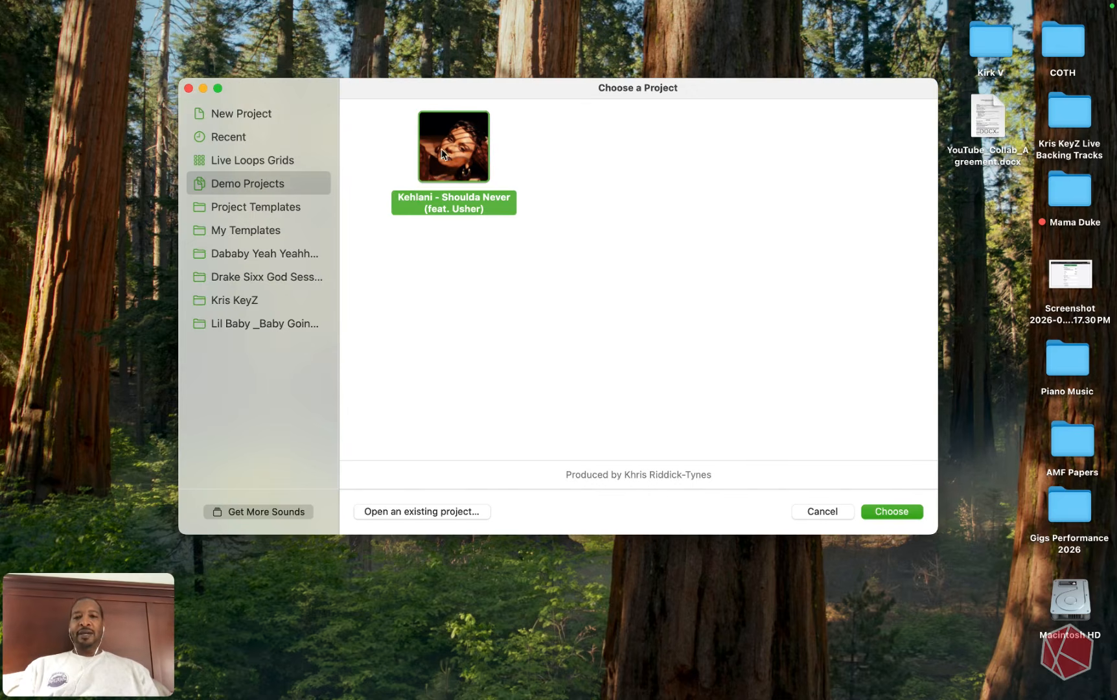
Open the demo project "Kehlani - Shoulda Never (feat. Usher)" and dismiss the ChromaGlow alert
click(225, 160)
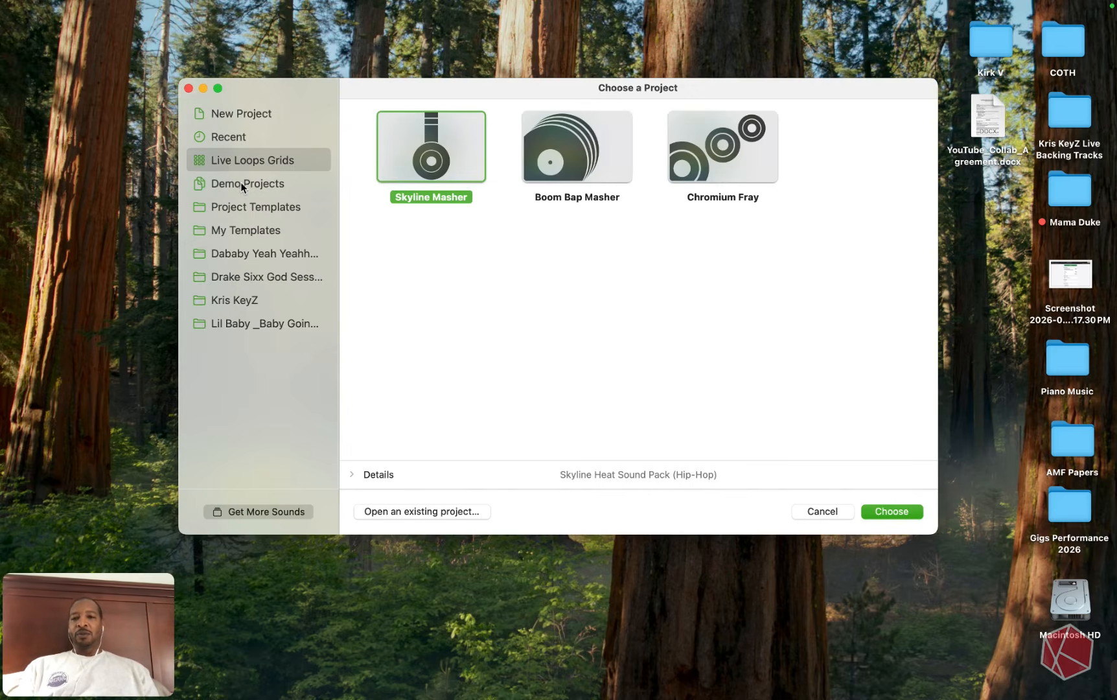
click(241, 184)
click(243, 205)
click(242, 184)
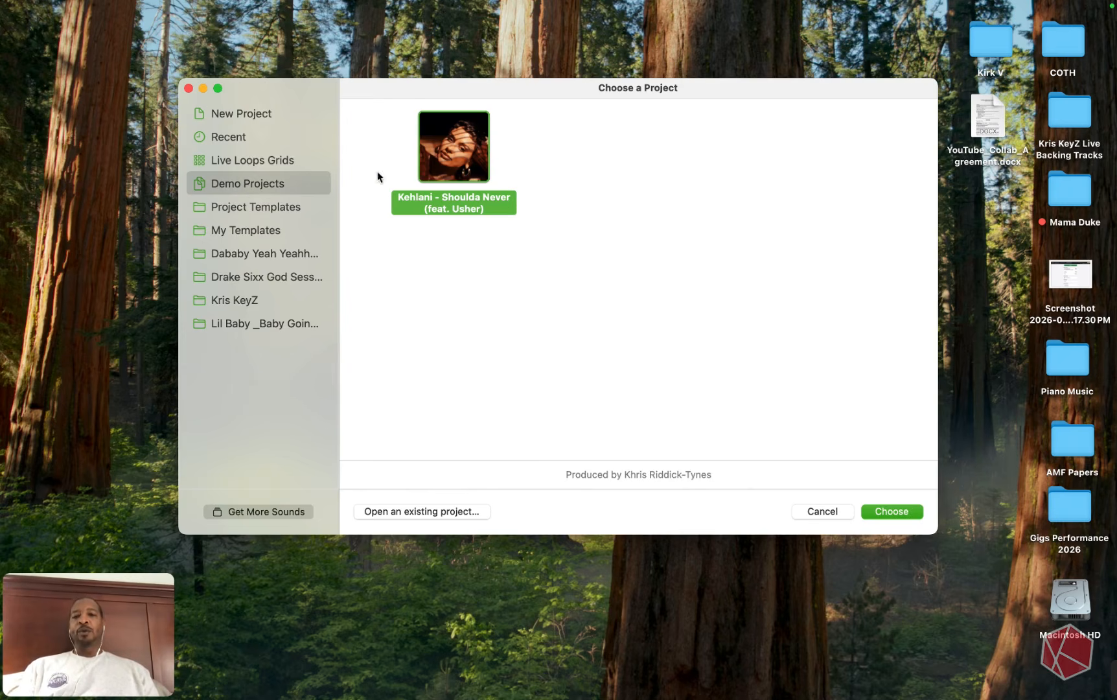
double_click(439, 151)
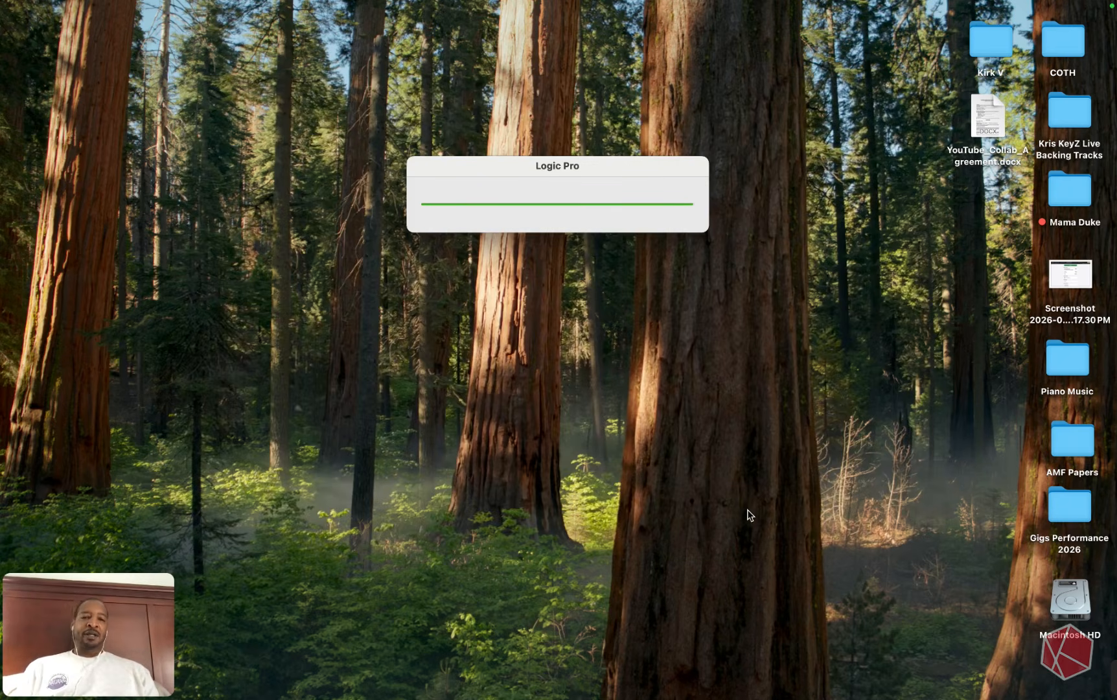
key(Return)
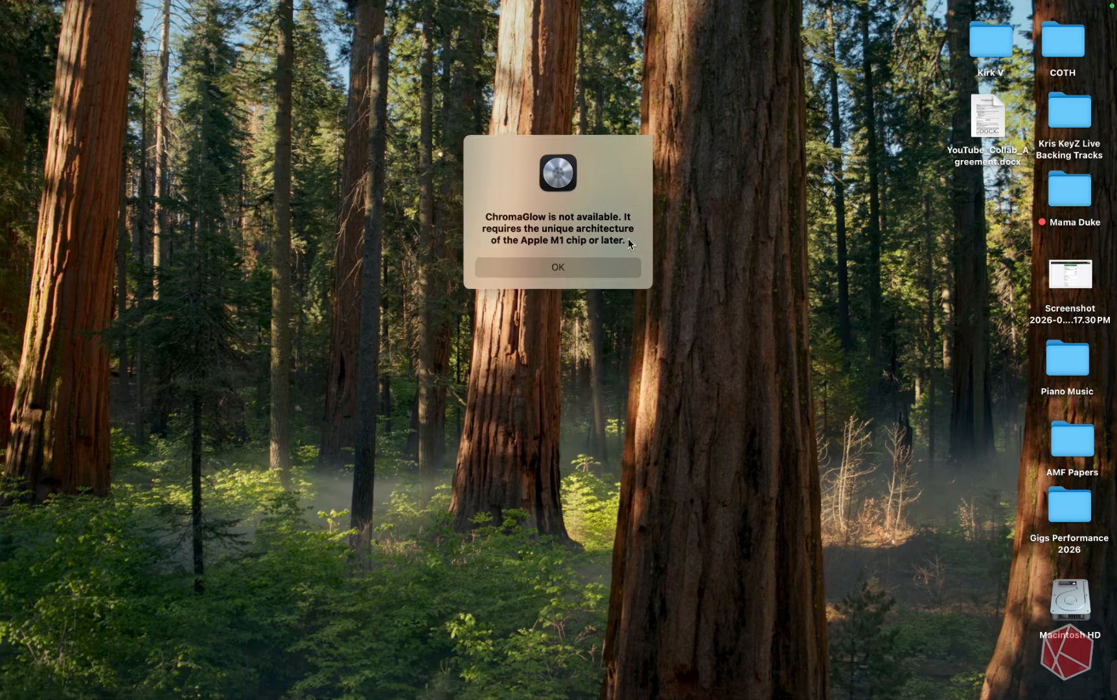
click(559, 269)
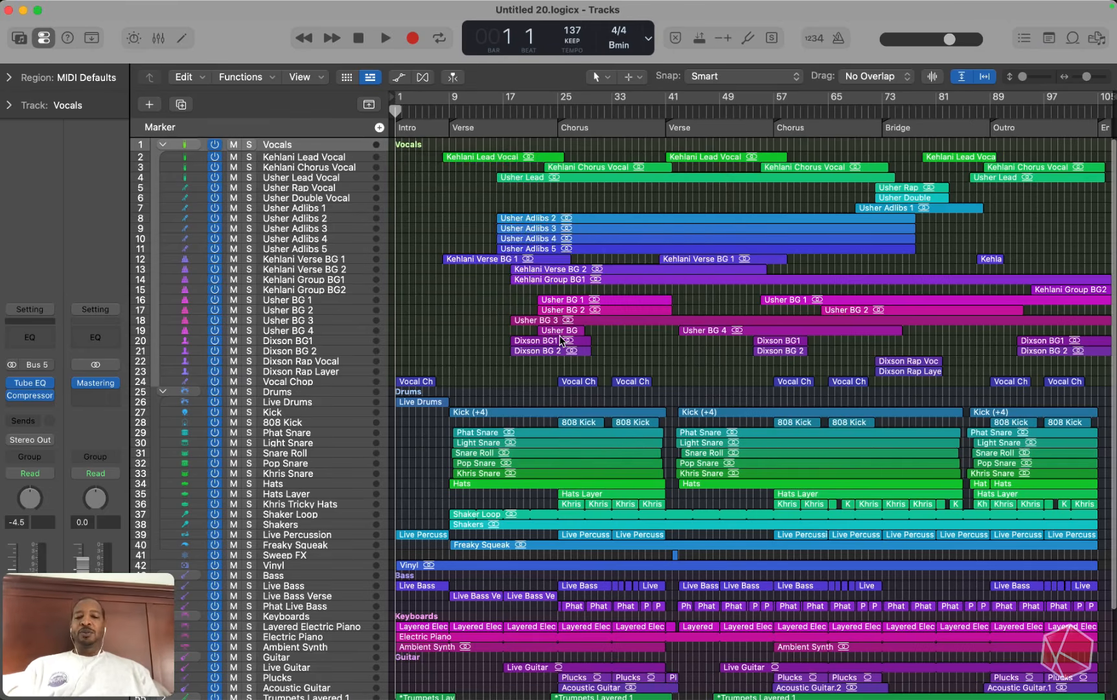
Look through the demo project's vocal, drum, bass, keyboard, guitar and string tracks
scroll(562, 341, down, 4)
scroll(561, 341, up, 3)
scroll(559, 335, up, 1)
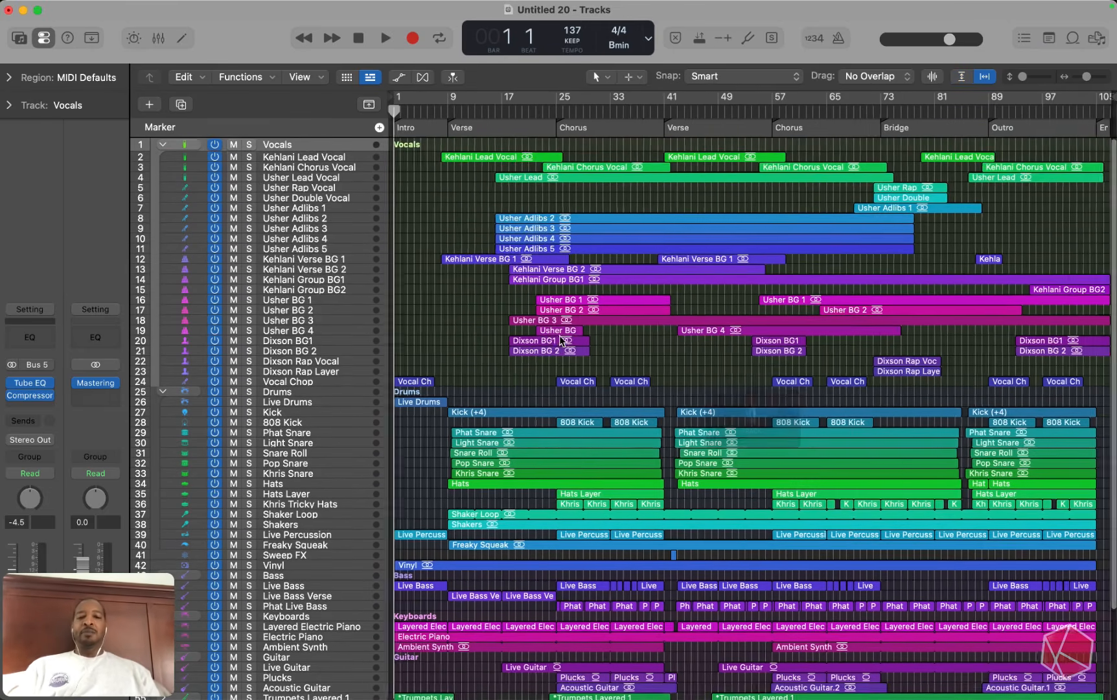
scroll(561, 336, down, 6)
scroll(560, 340, up, 3)
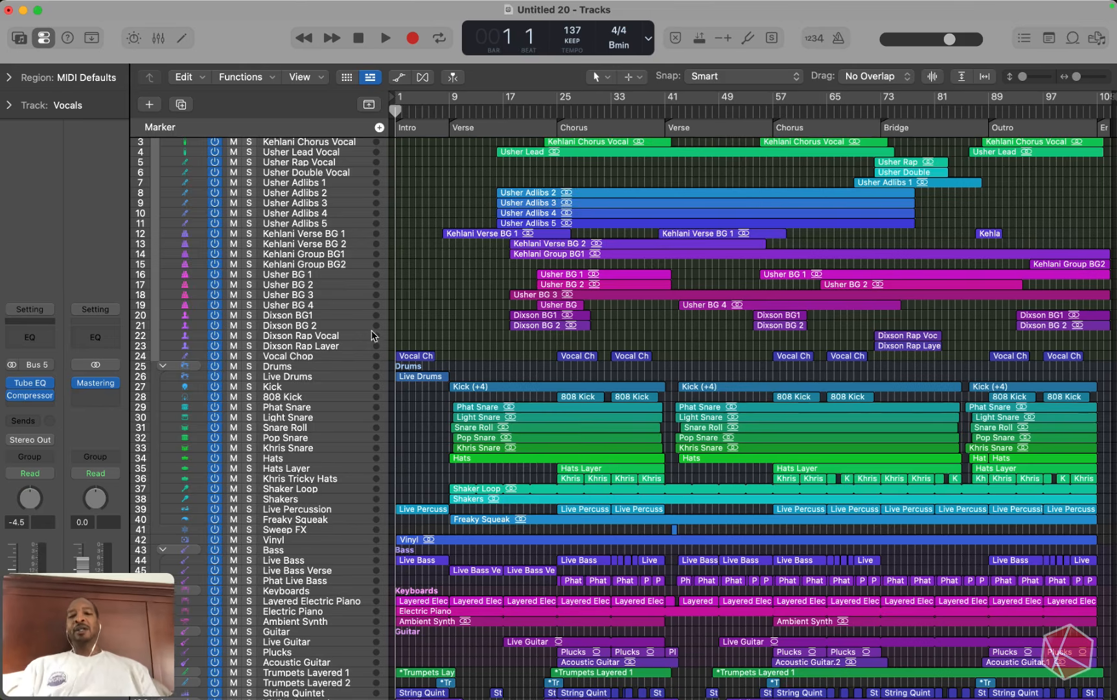
scroll(382, 443, down, 3)
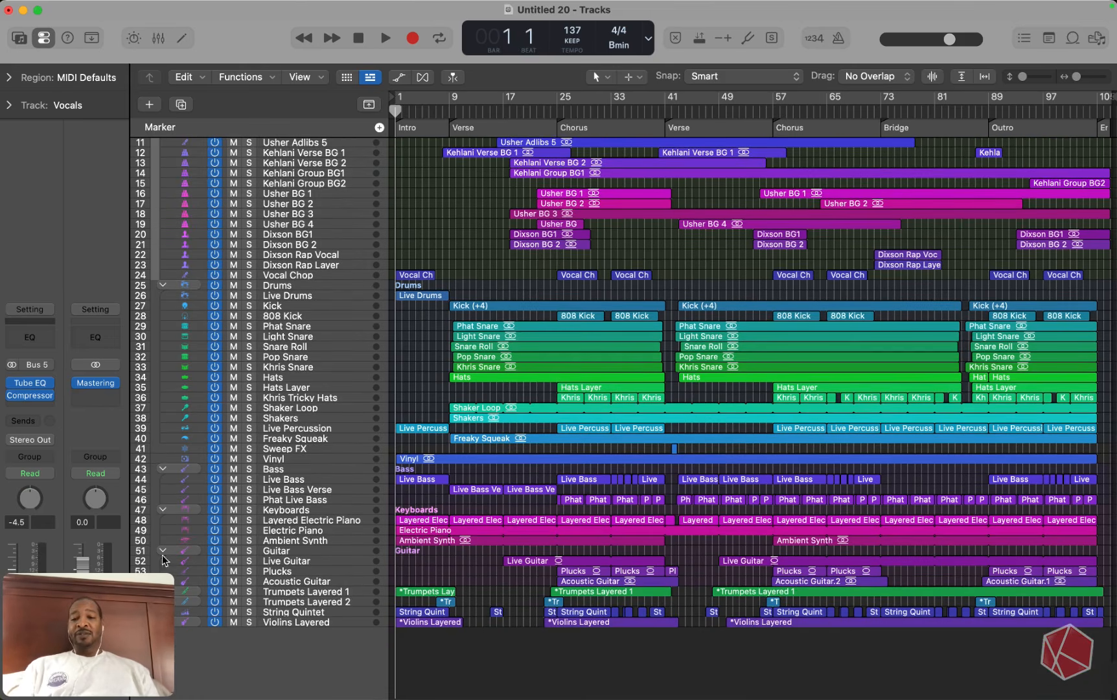
drag(144, 592, 104, 26)
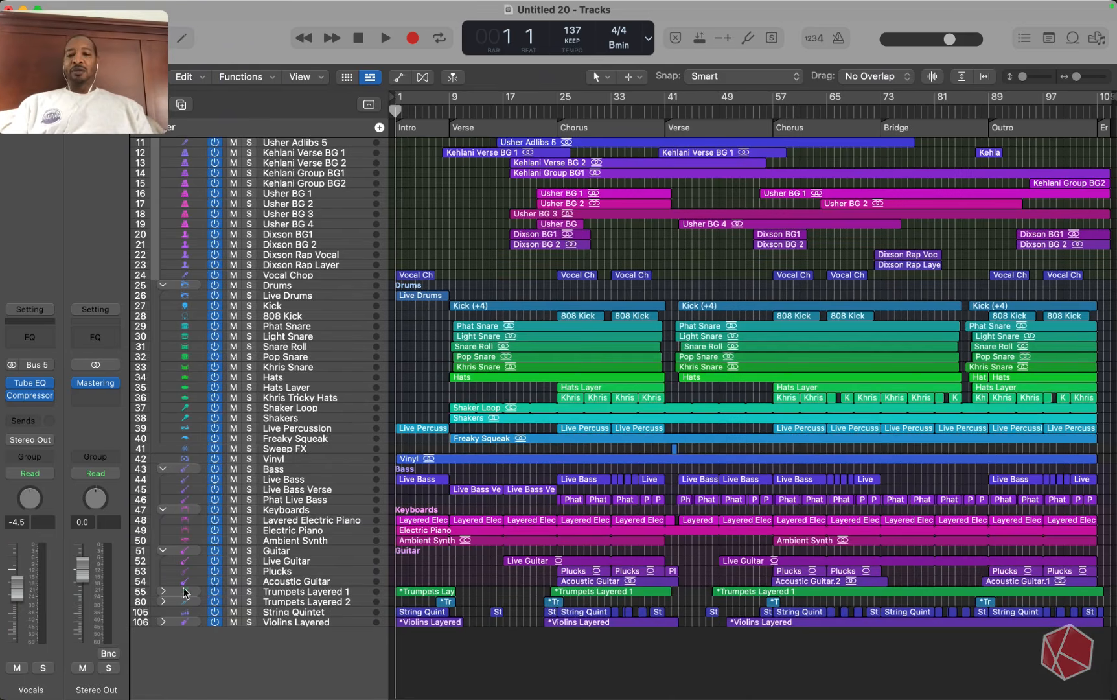
Expand the Violins Layered track stack and look through all of its individual violin tracks
click(163, 622)
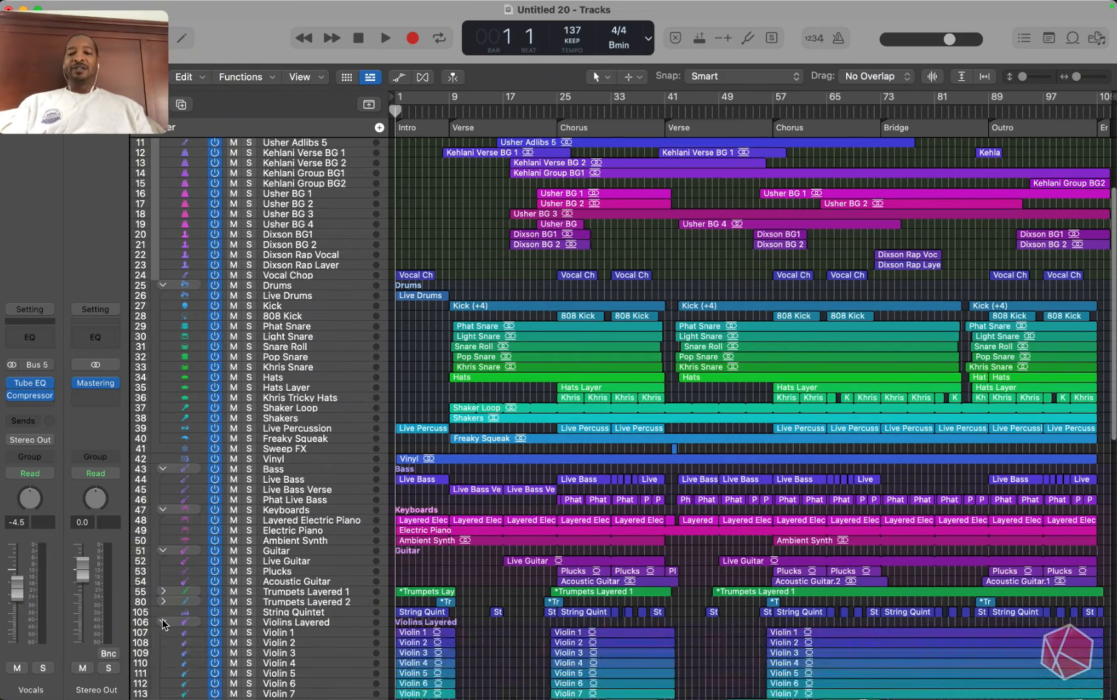
click(163, 622)
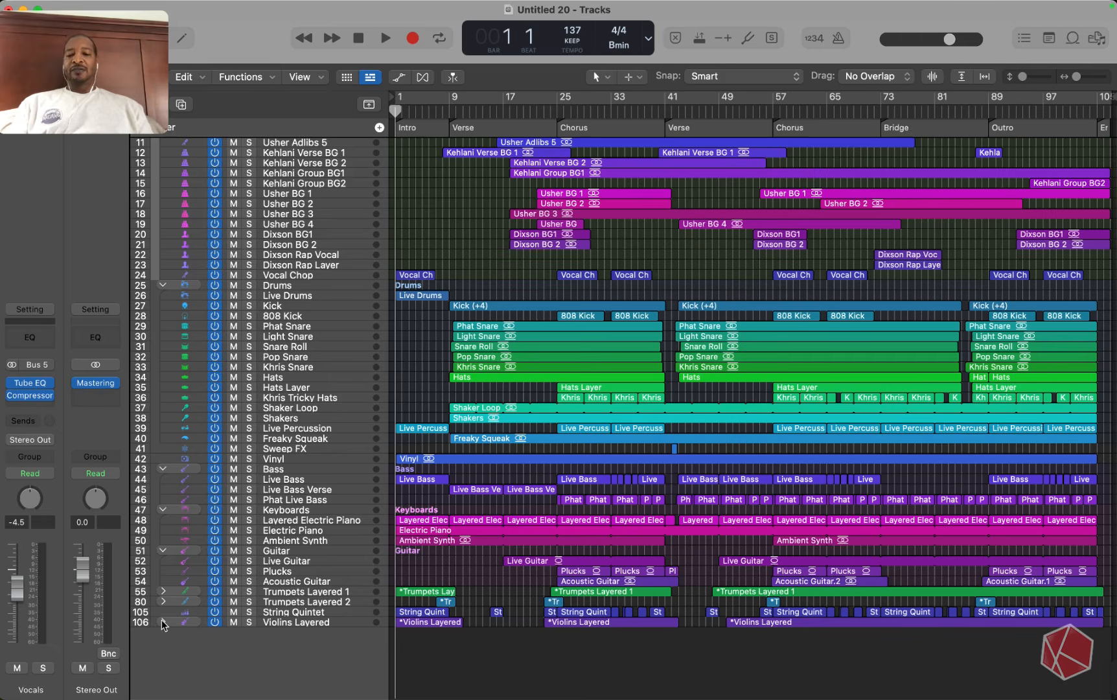
click(163, 622)
scroll(715, 529, down, 15)
scroll(714, 529, down, 2)
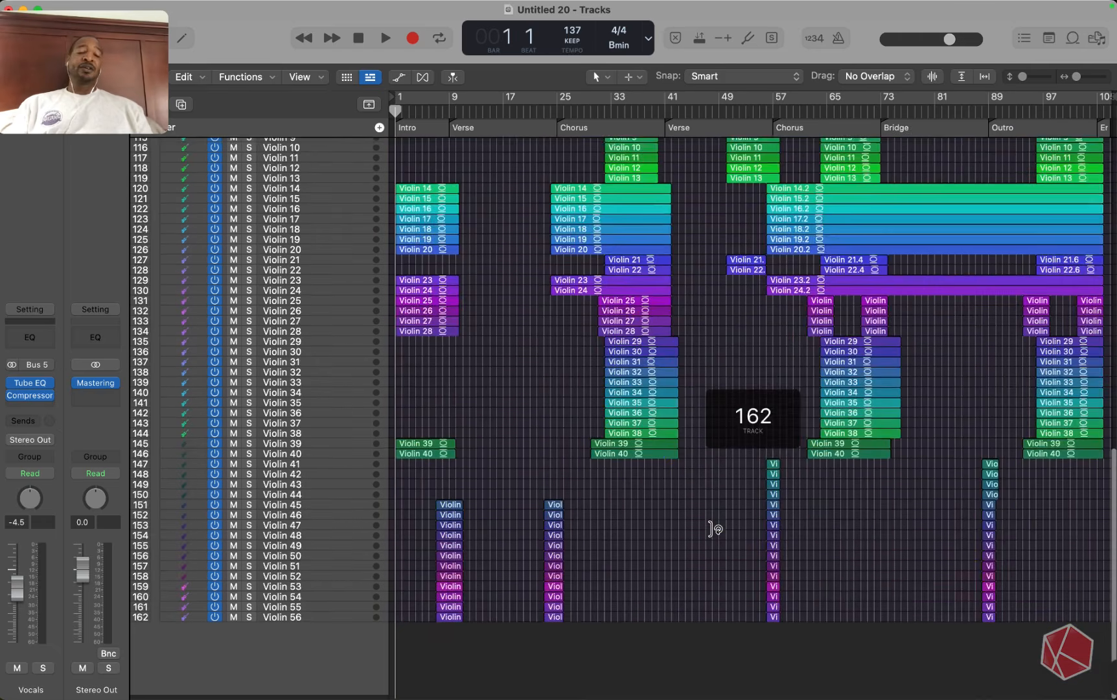
scroll(715, 529, up, 15)
scroll(715, 529, up, 3)
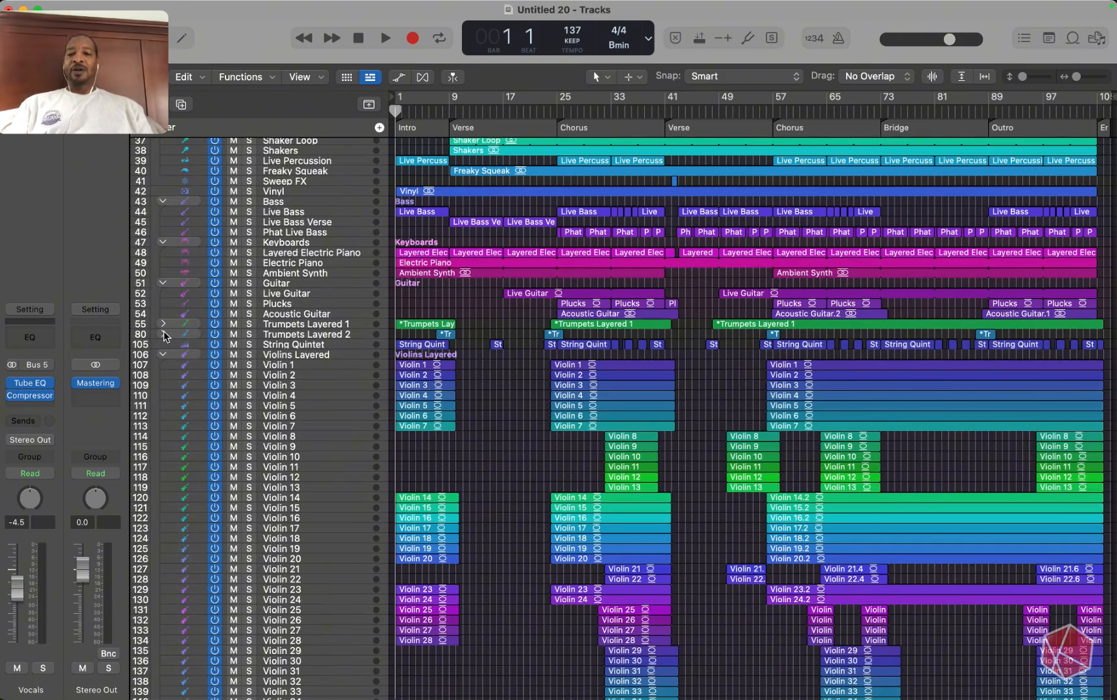
Expand the Trumpets Layered 2 track stack, review its trumpet tracks, and return to the start of the track list
click(163, 333)
scroll(802, 443, down, 10)
scroll(802, 442, down, 12)
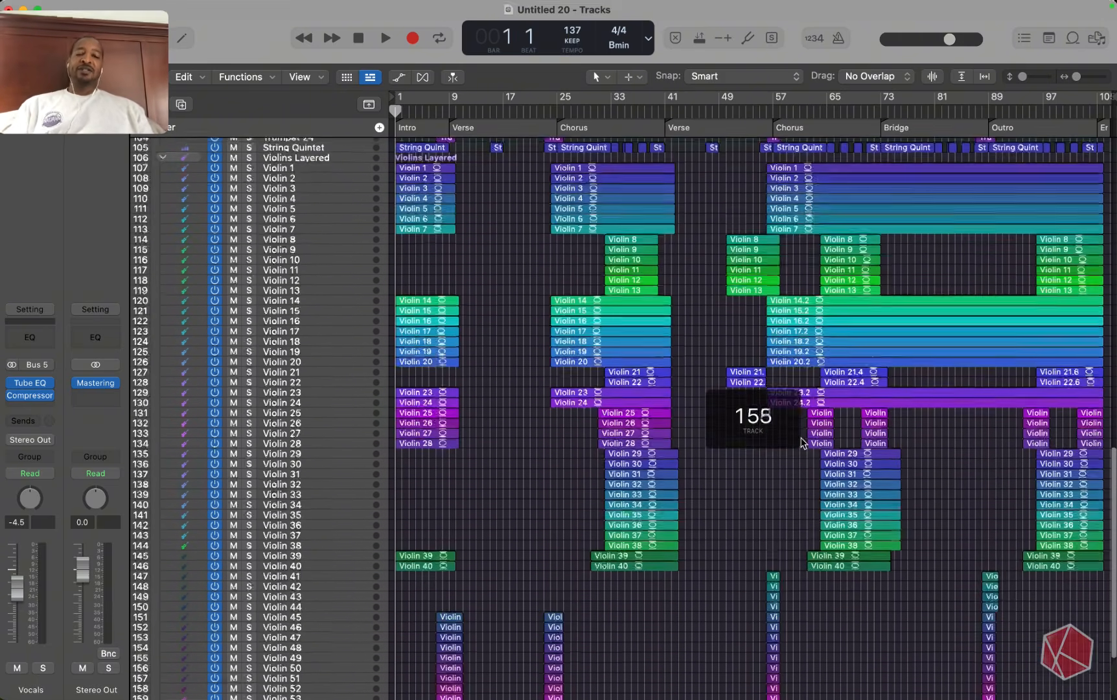
scroll(802, 442, up, 5)
scroll(802, 442, up, 20)
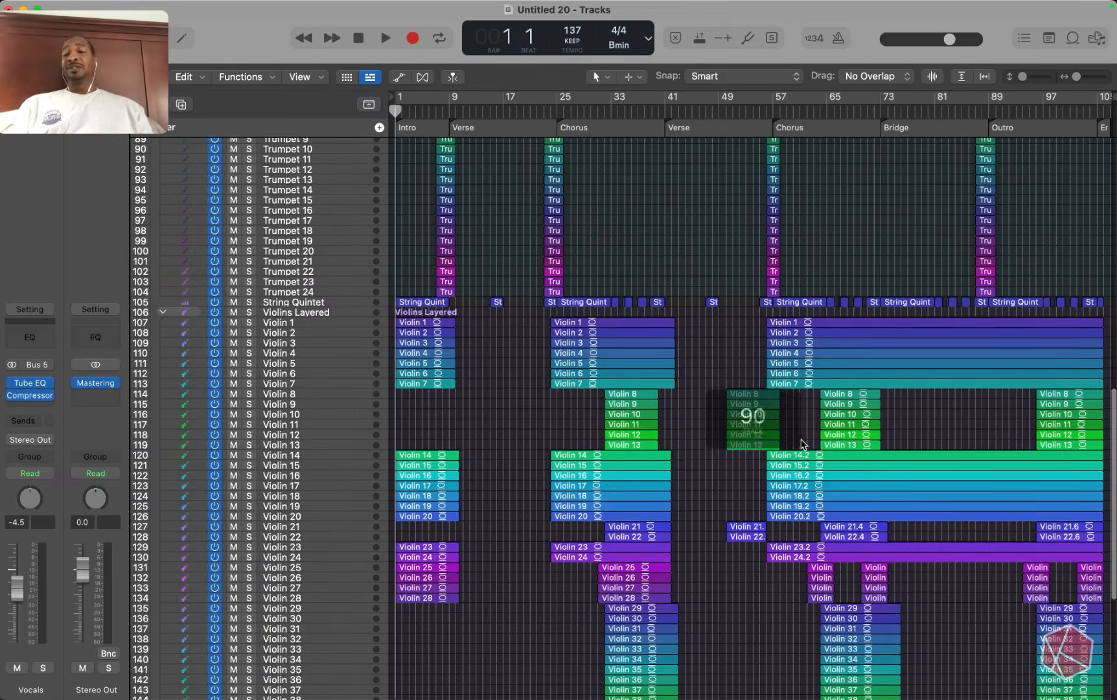
scroll(562, 396, up, 7)
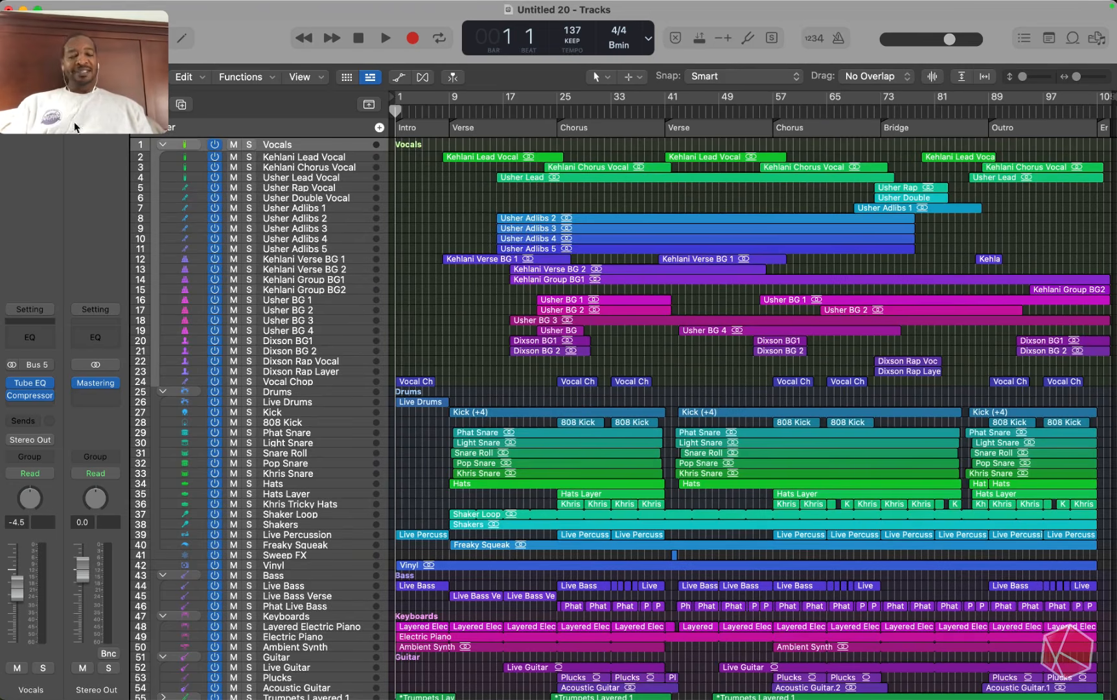
drag(95, 52, 94, 549)
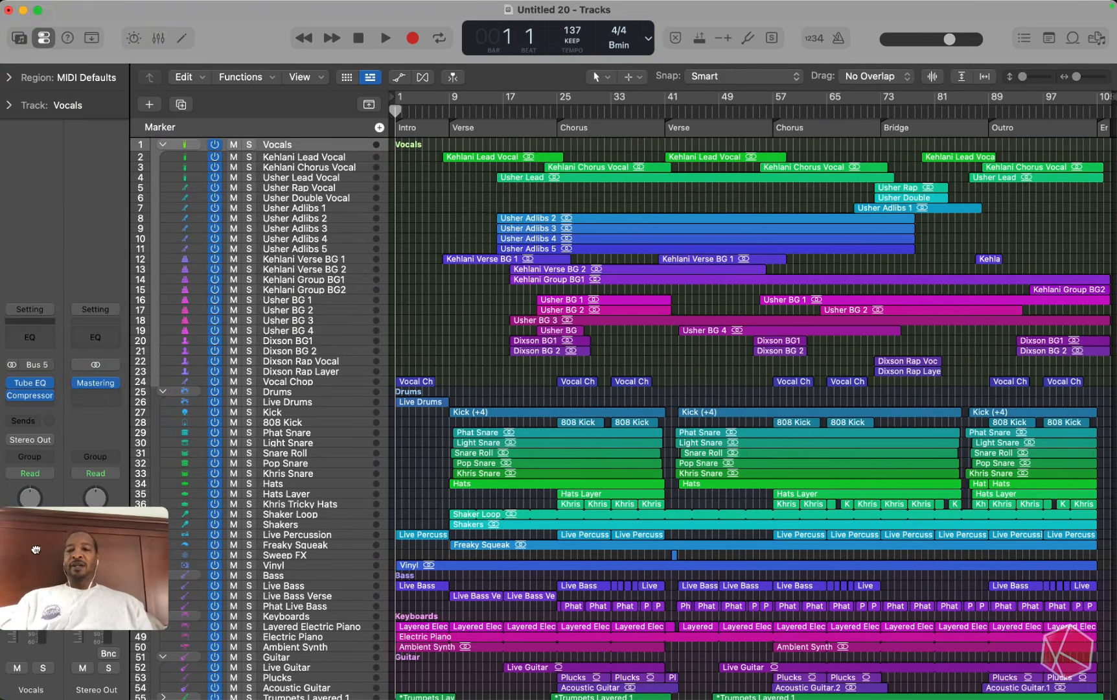
Show the Loop Browser in the demo project and open the Sound Library from it
click(1072, 39)
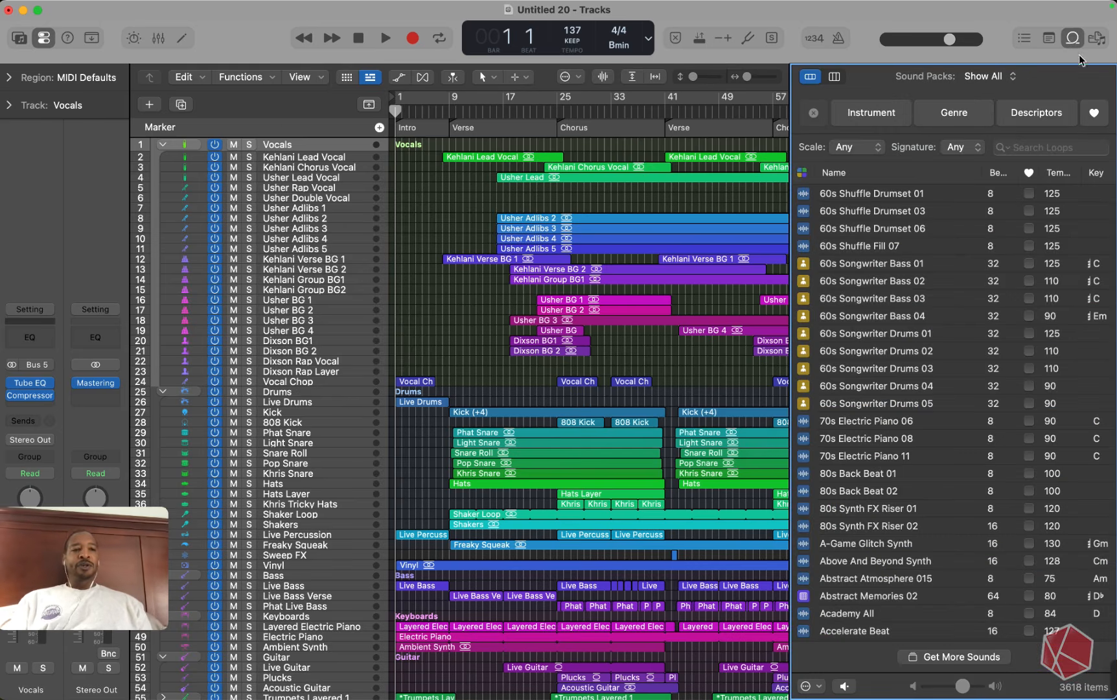
click(1073, 40)
click(1073, 40)
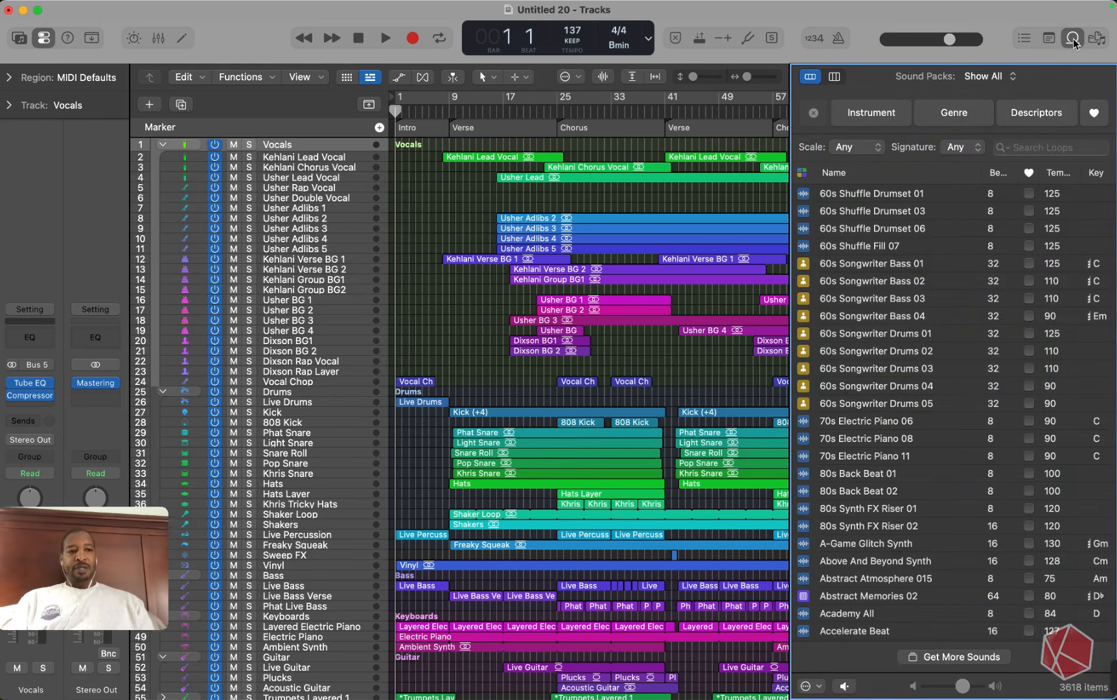
click(949, 656)
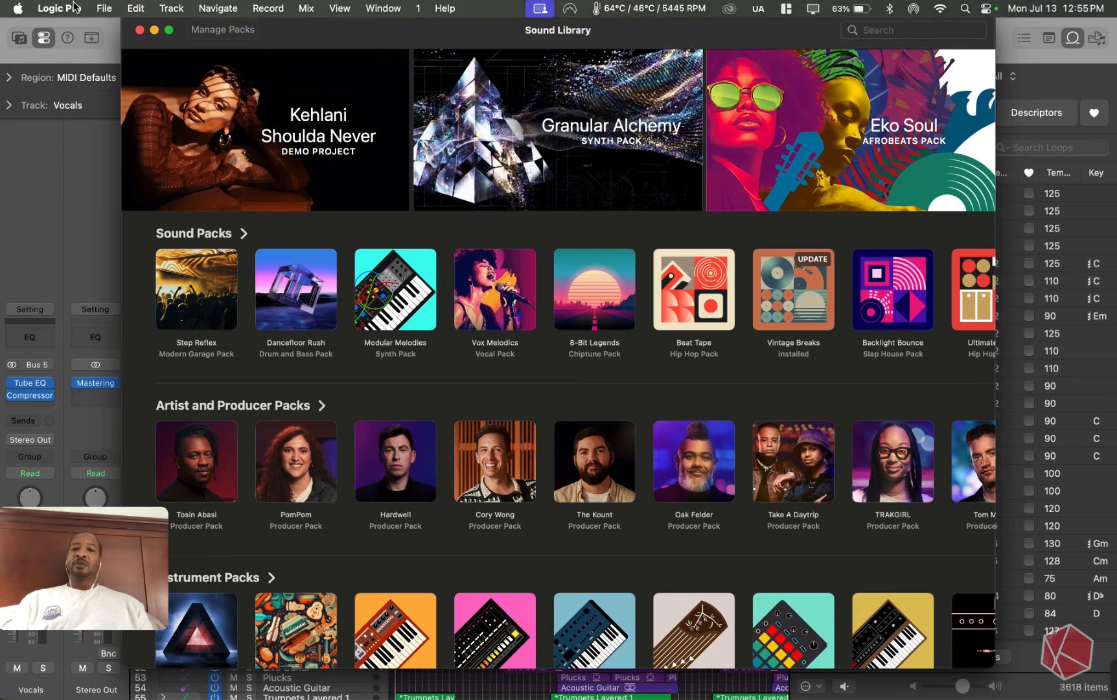
Close the Sound Library and reopen it directly, without going through the Loop Browser
click(63, 8)
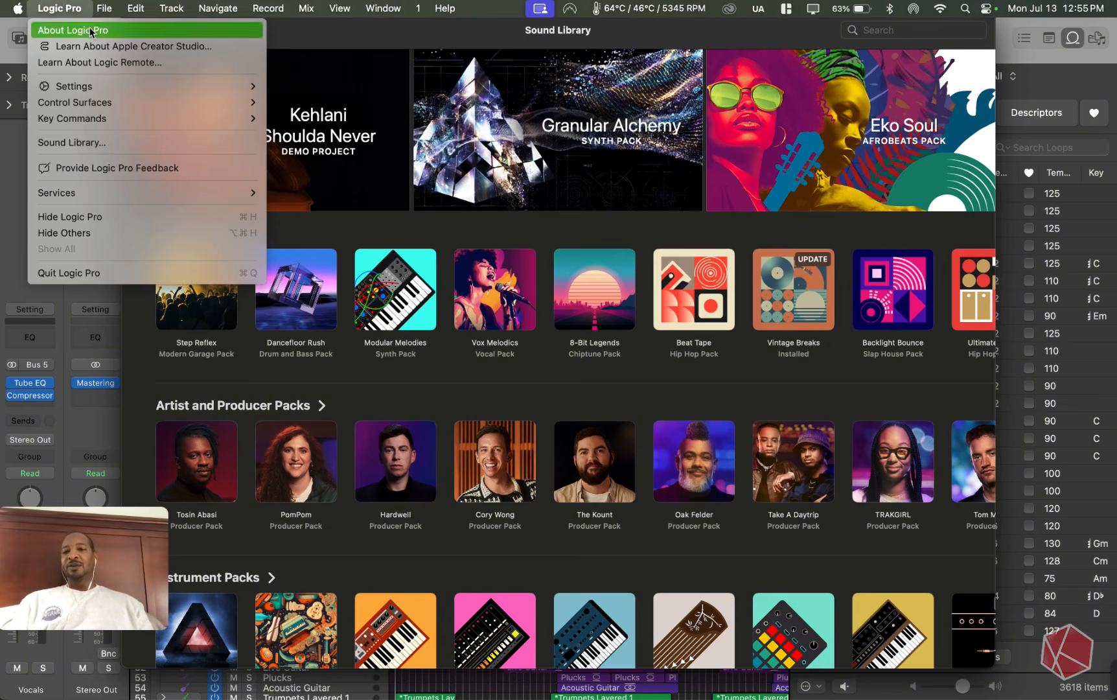
click(80, 144)
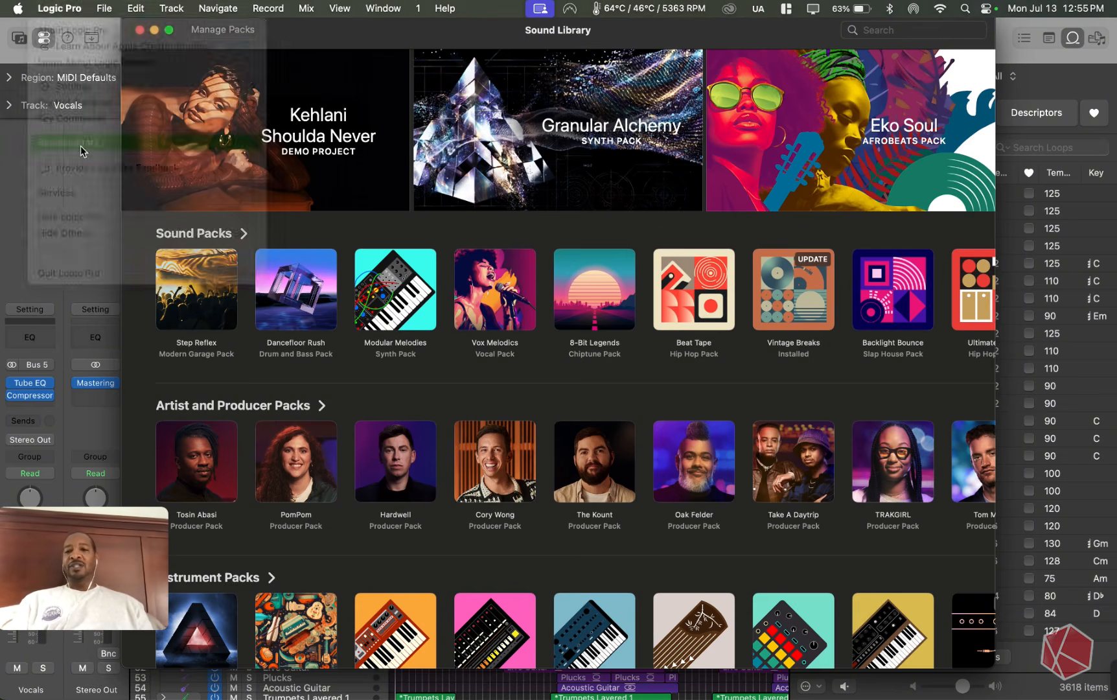
click(139, 30)
click(57, 7)
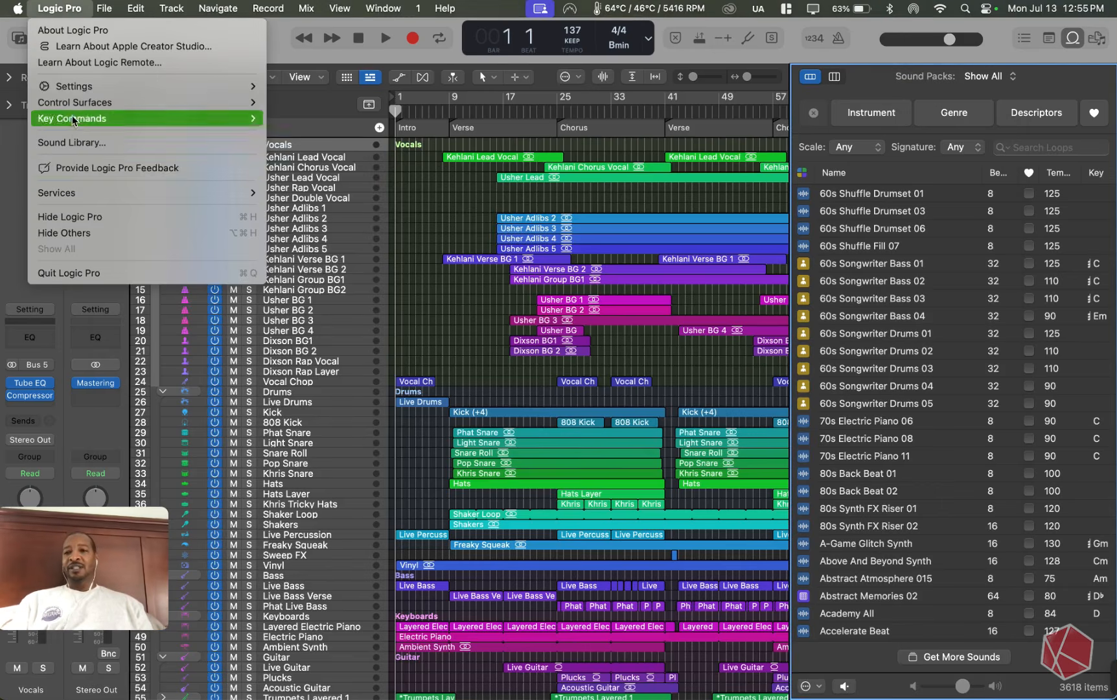
click(82, 143)
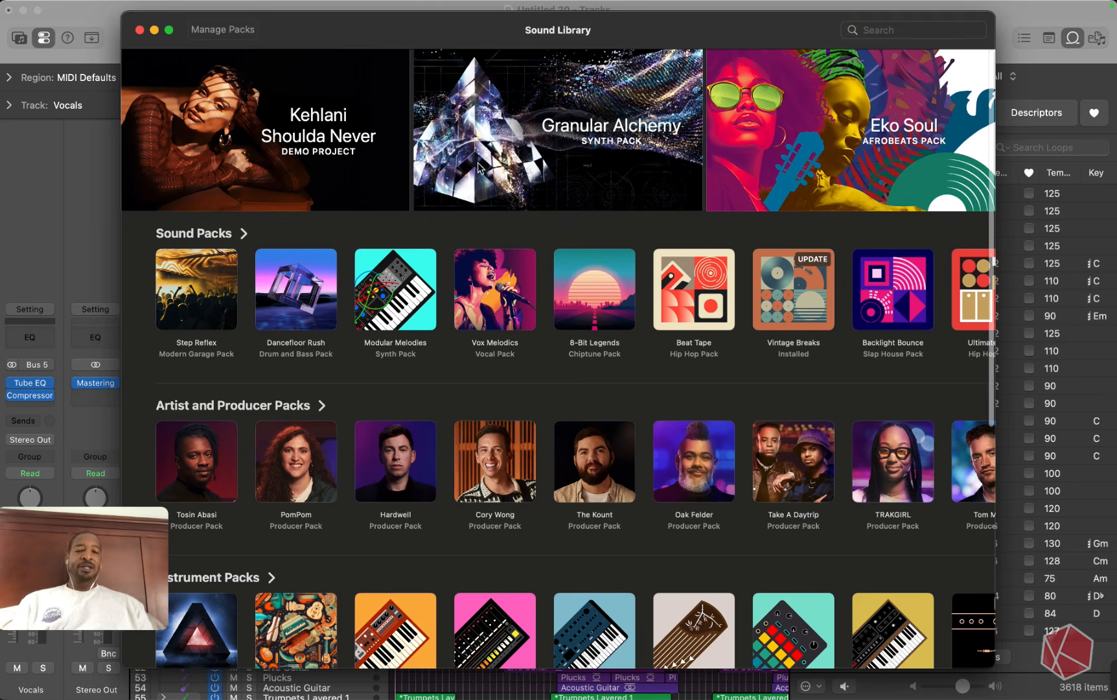
Download the Granular Alchemy synth pack from the Sound Library, and close the library
click(555, 110)
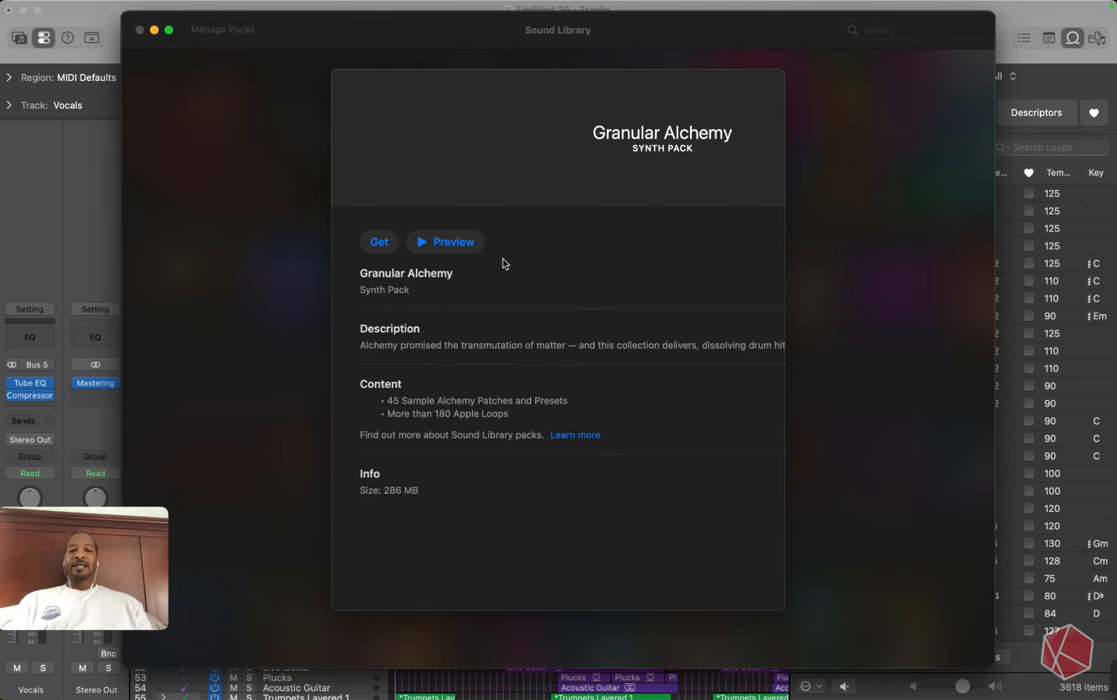
click(379, 242)
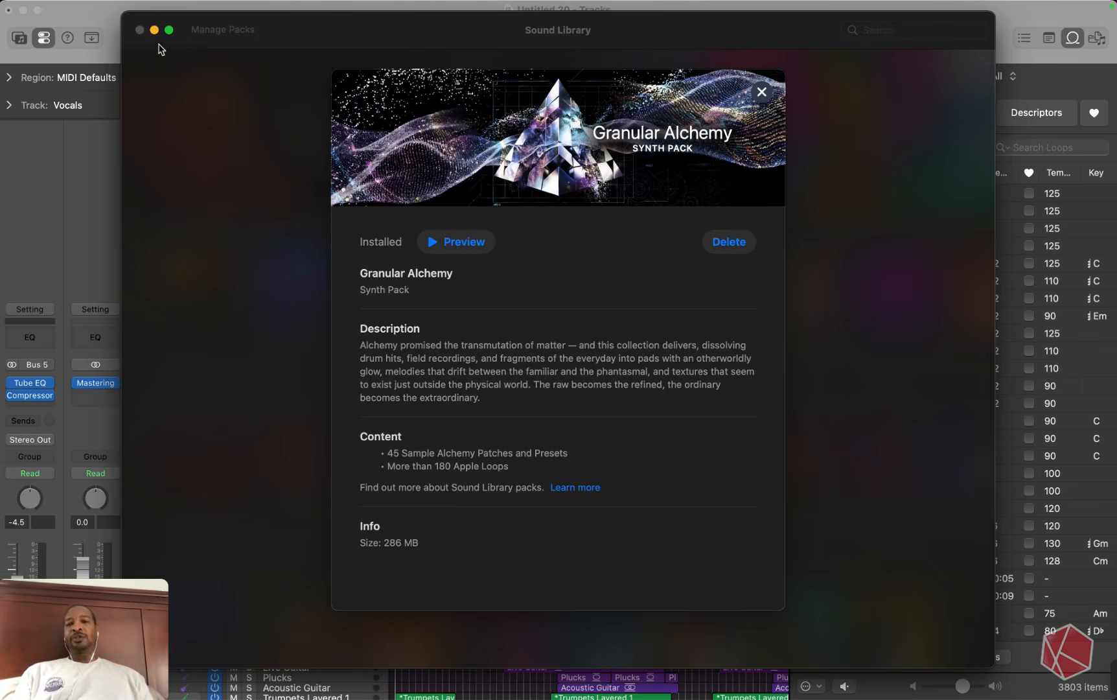
click(256, 199)
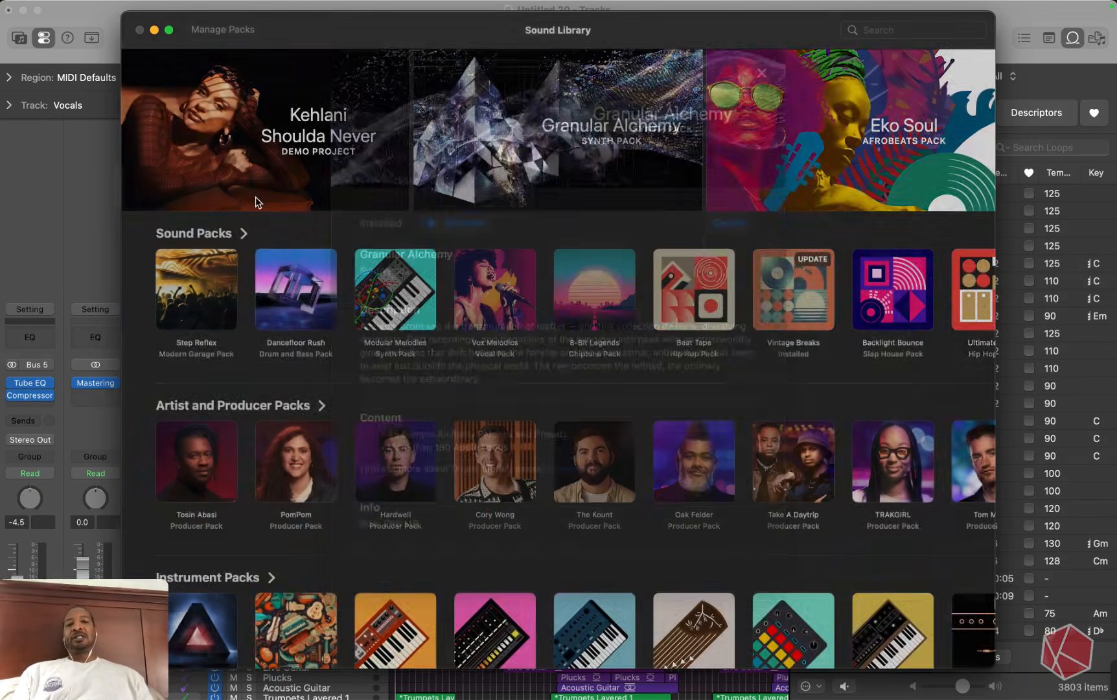
click(139, 30)
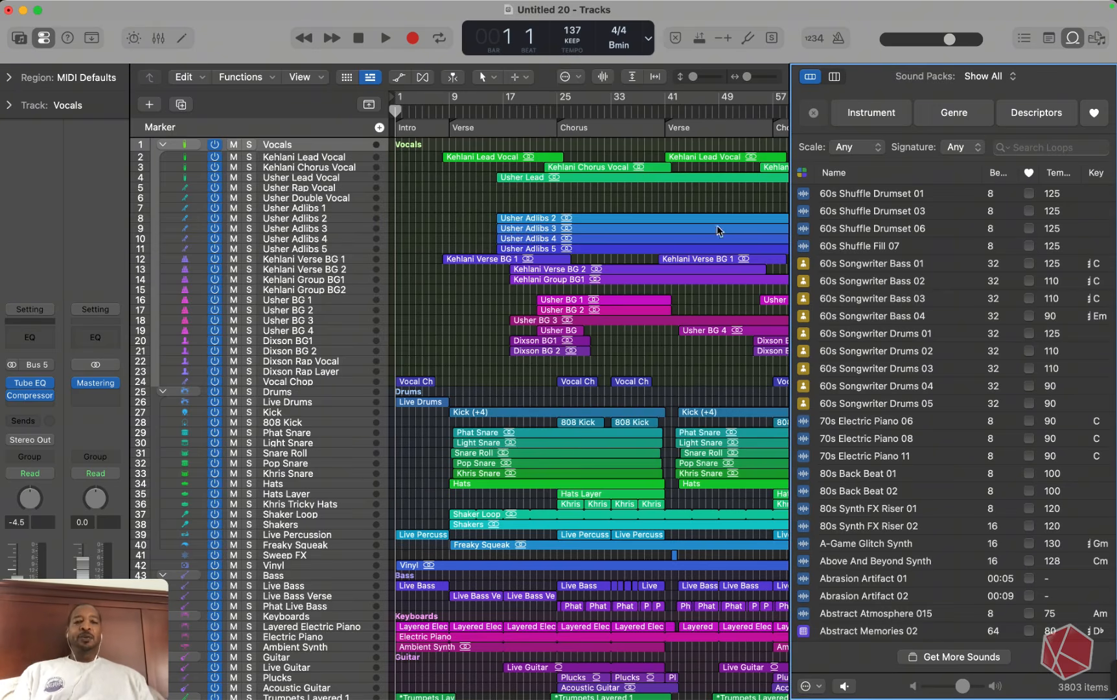
Start a new empty project with one Mic or Line audio track, and show the Loop Browser
click(83, 8)
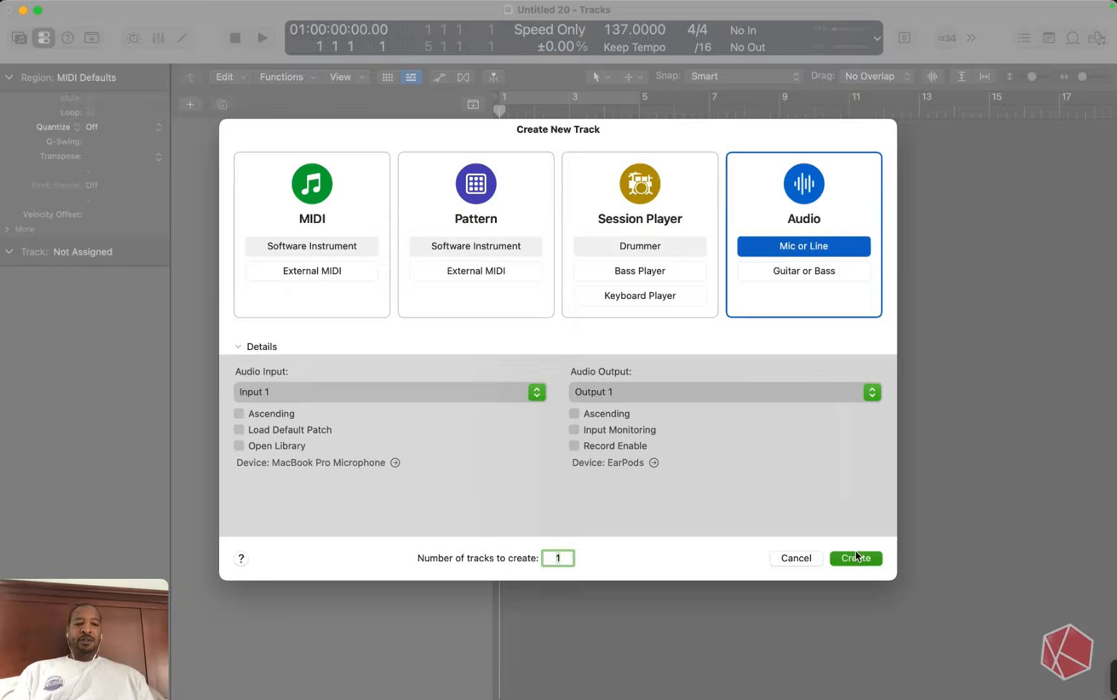
click(855, 552)
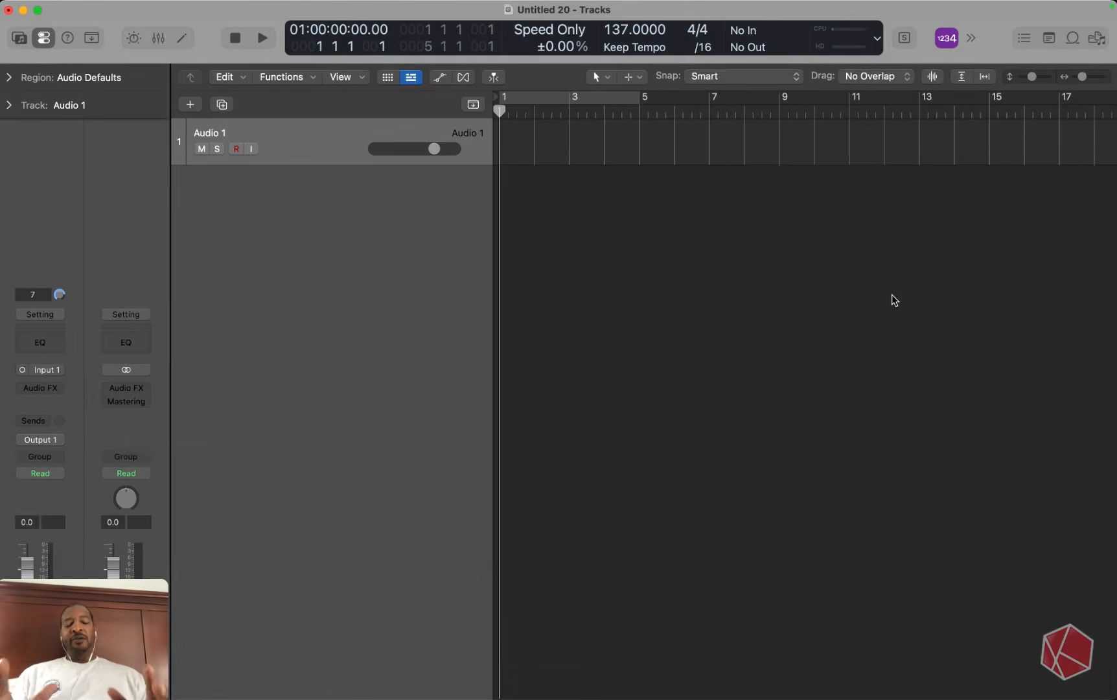
key(o)
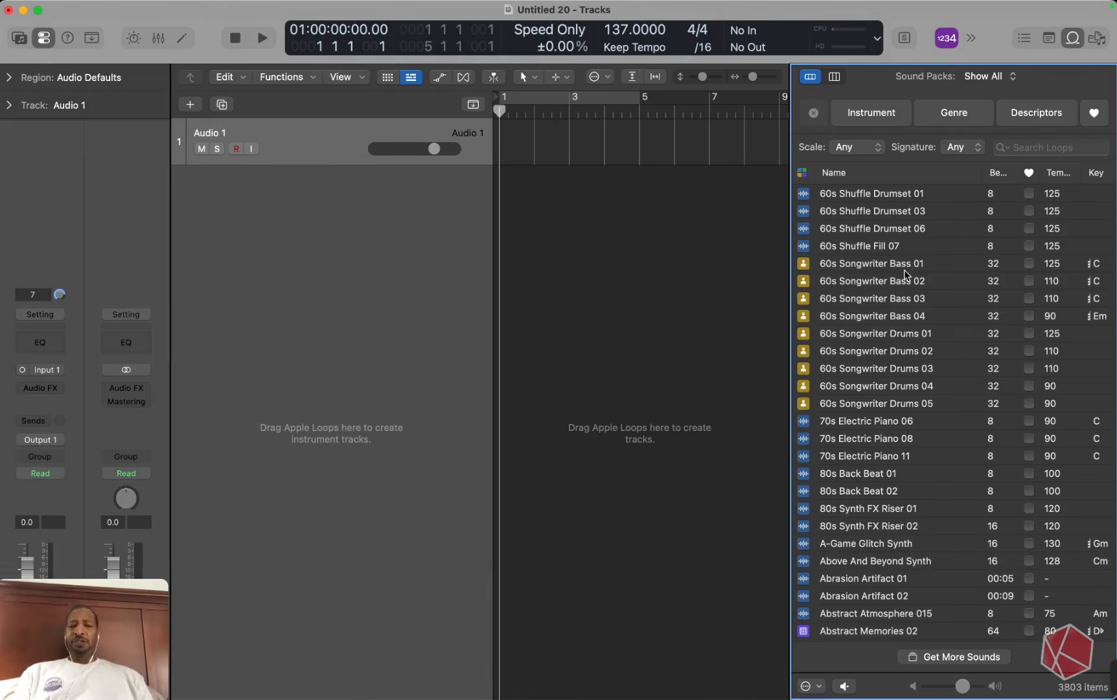
Look through the available sound packs and filter the loops to the Granular Alchemy pack
click(981, 78)
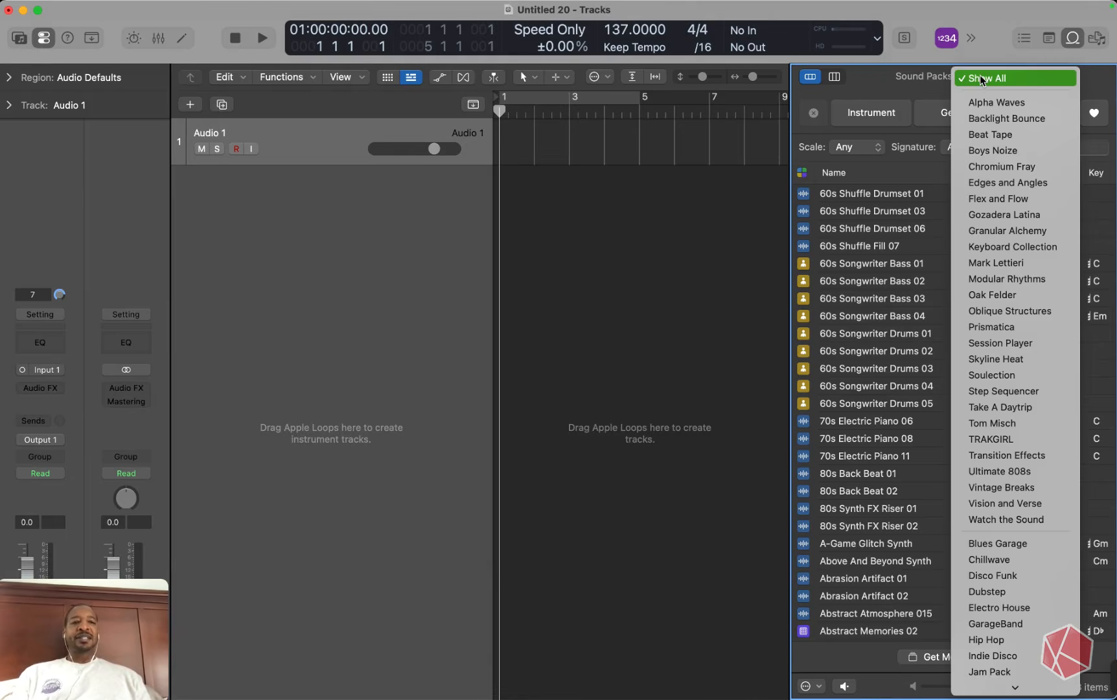
scroll(982, 89, down, 5)
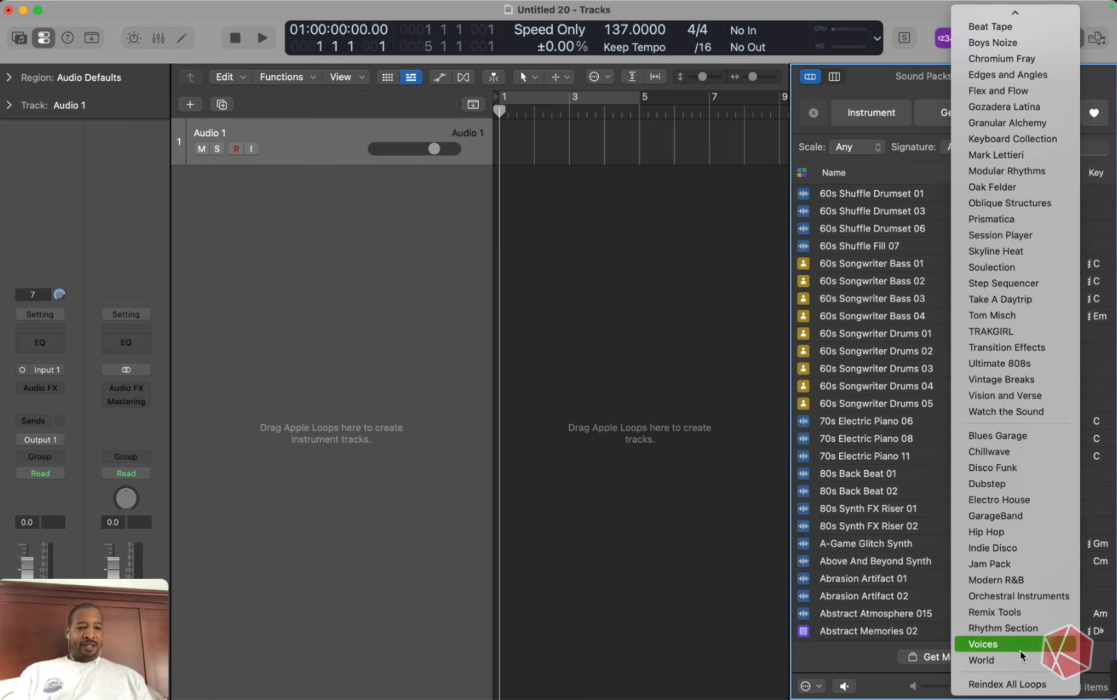
scroll(1022, 434, up, 2)
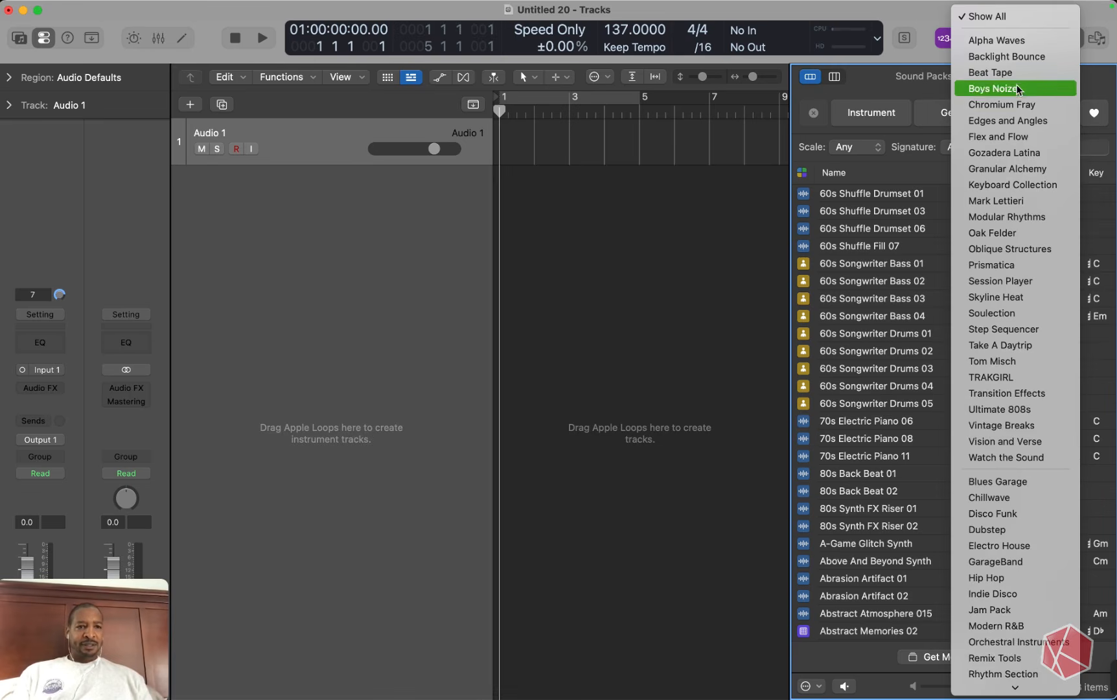
click(1015, 169)
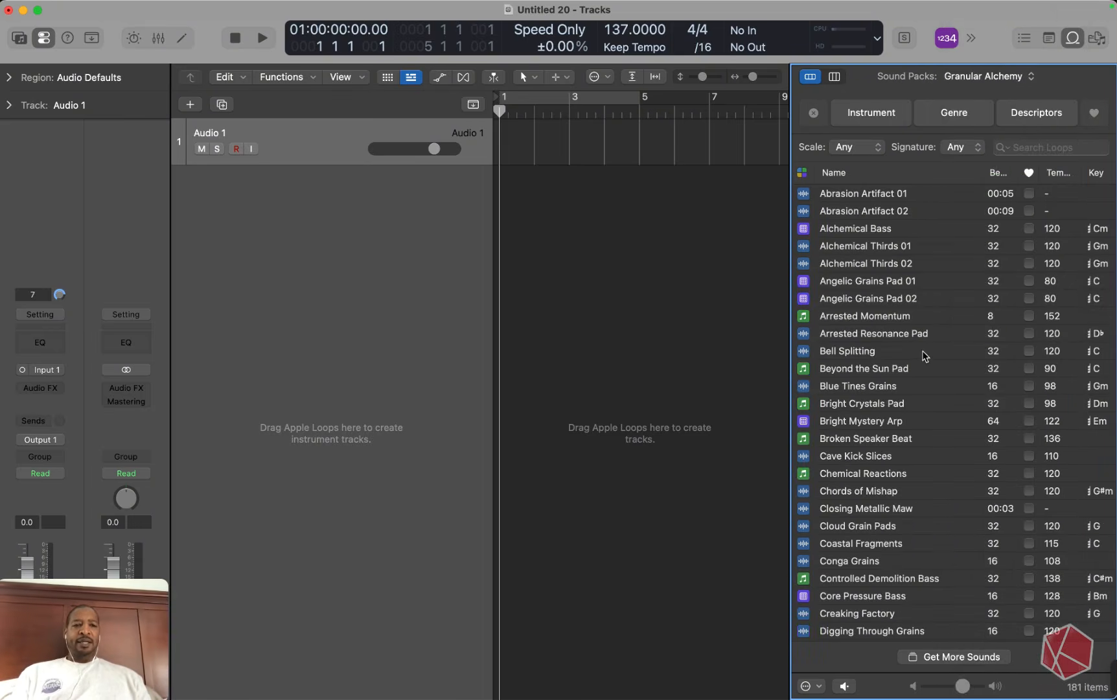
Browse the Granular Alchemy loops and audition Memories of Tomorrow Pad and Metallic Mallets
scroll(935, 322, down, 20)
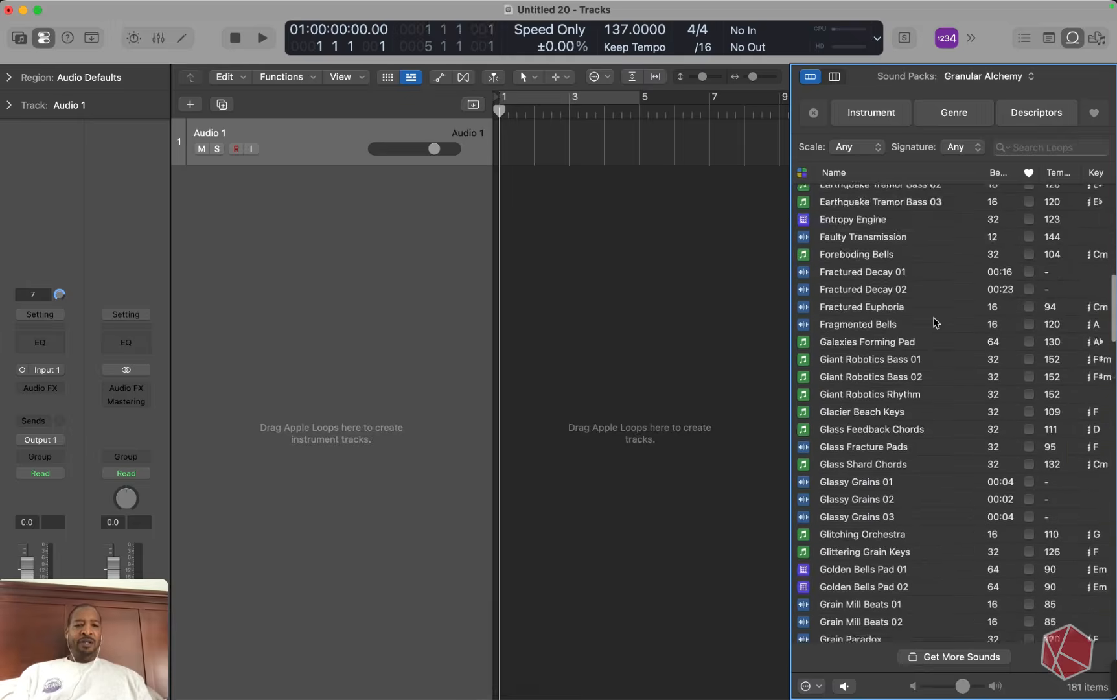
scroll(935, 322, down, 20)
scroll(972, 296, up, 20)
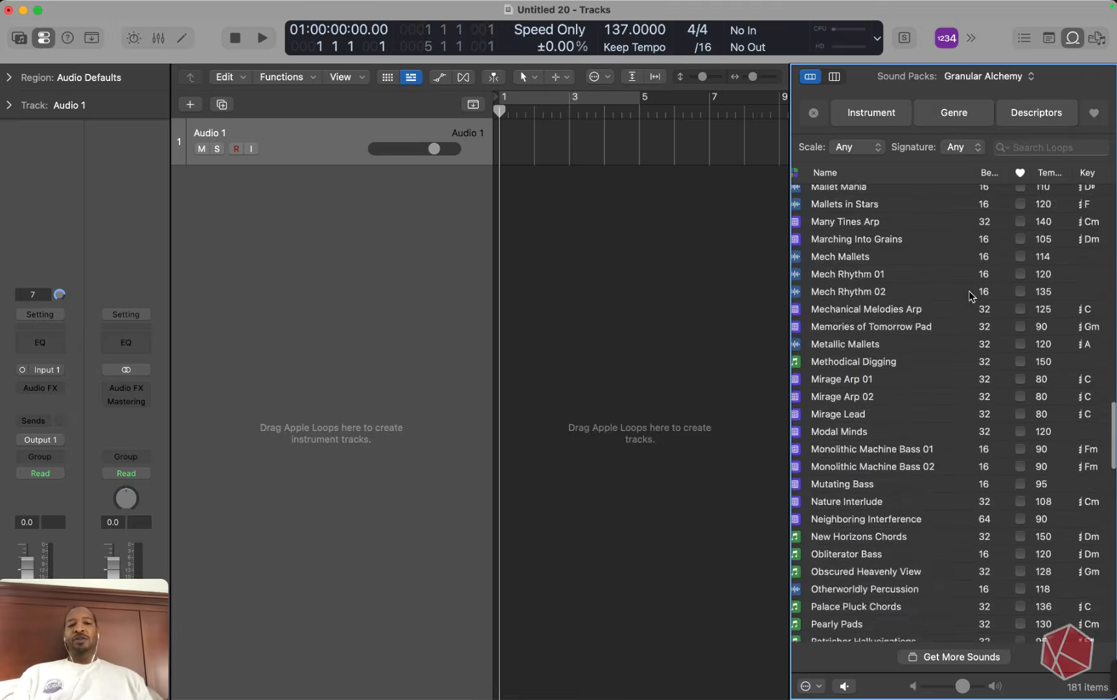
scroll(972, 296, down, 1)
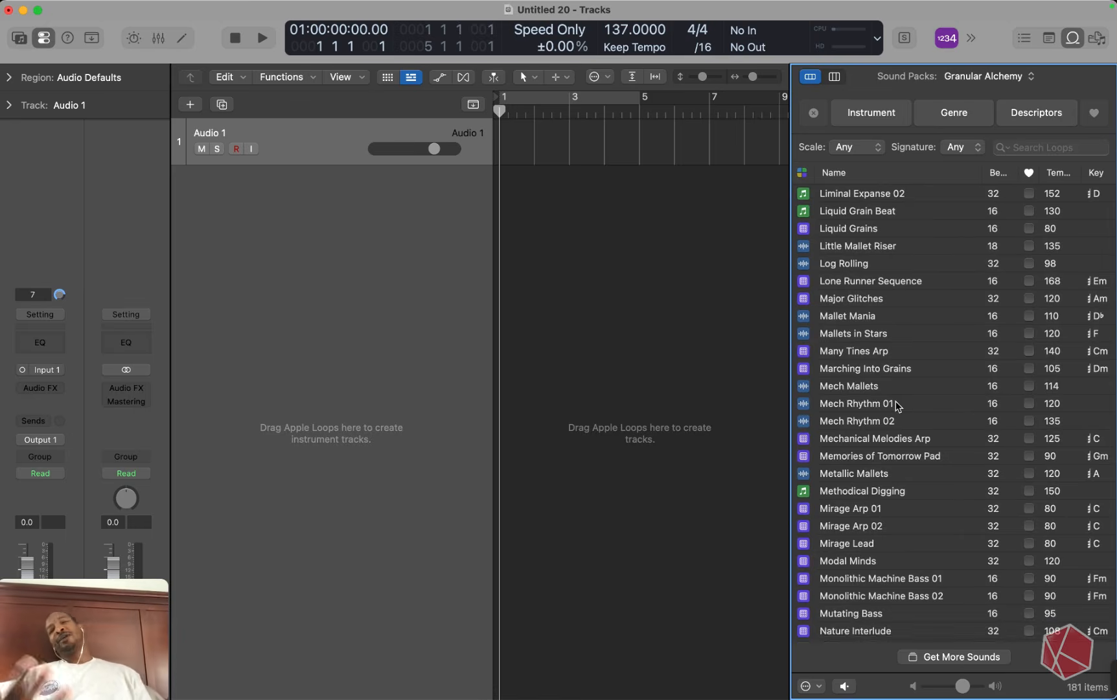
scroll(896, 405, down, 5)
scroll(896, 404, down, 1)
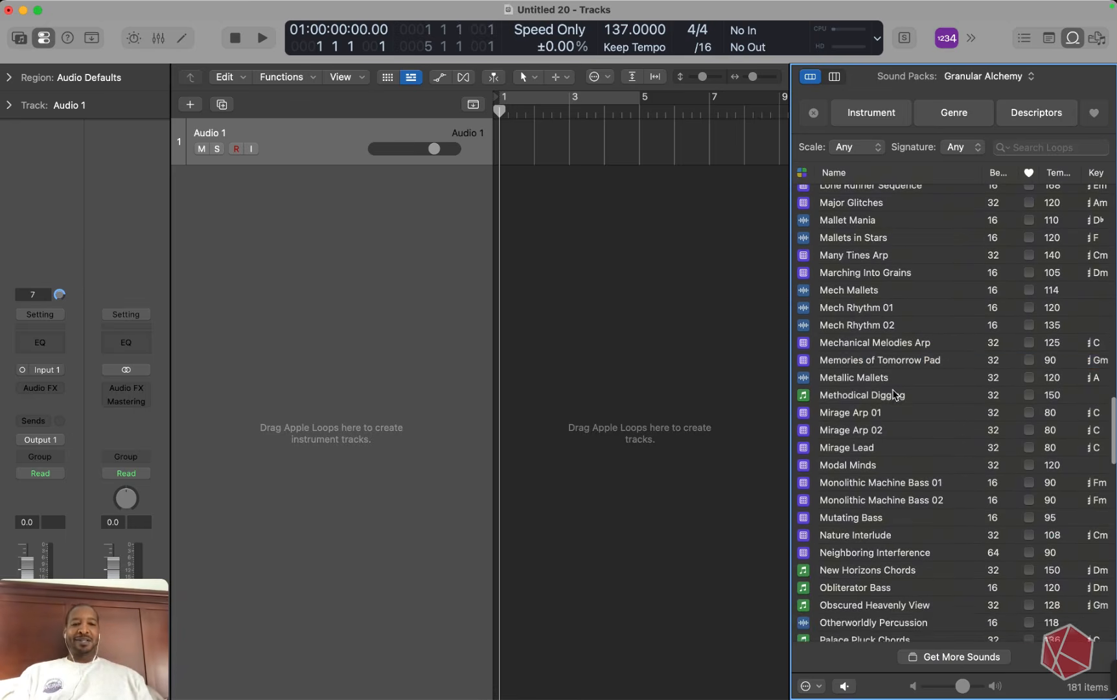
click(877, 360)
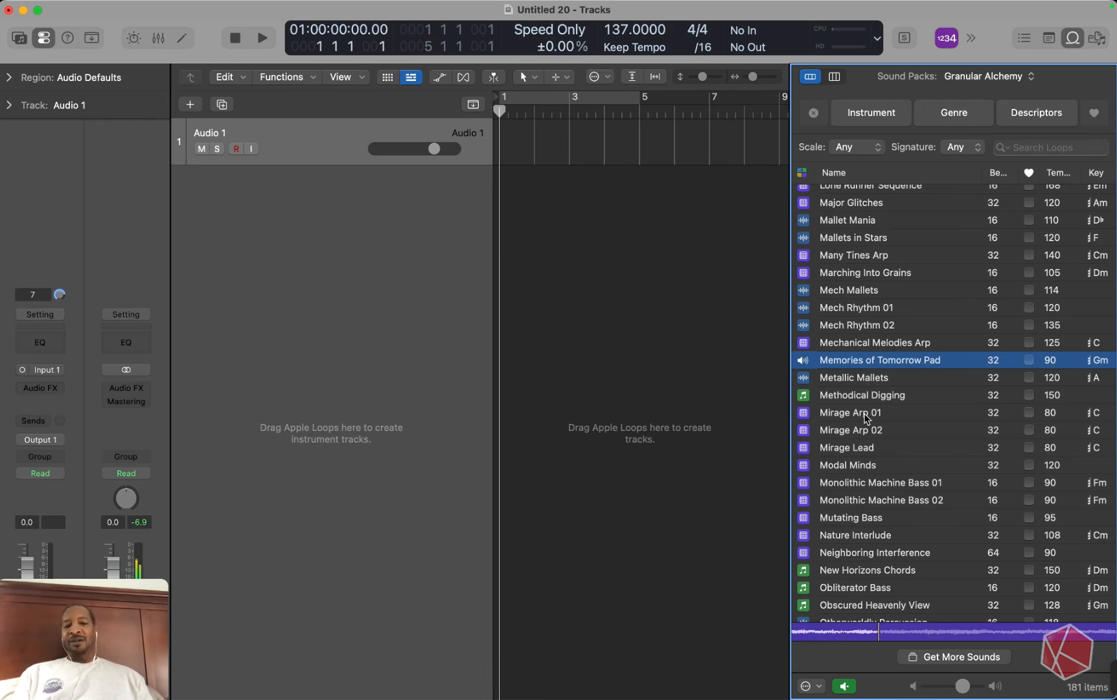
click(866, 378)
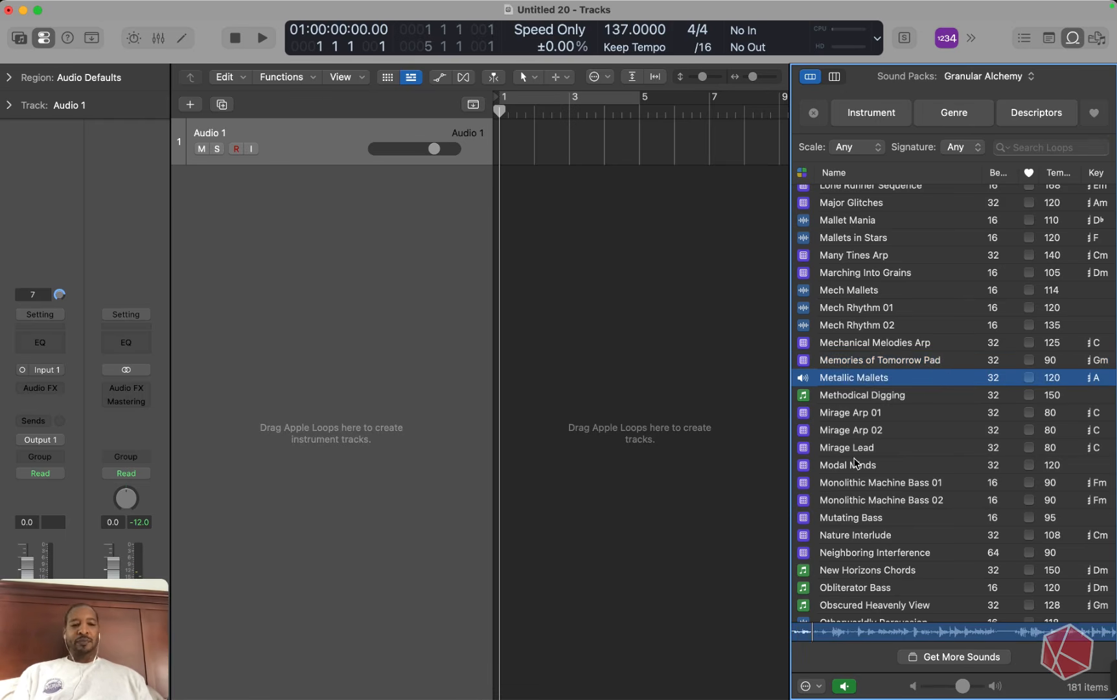
Audition Monolithic Machine Bass 02, another loop further down the list, and Insect Transmission 01
scroll(855, 462, down, 4)
click(874, 424)
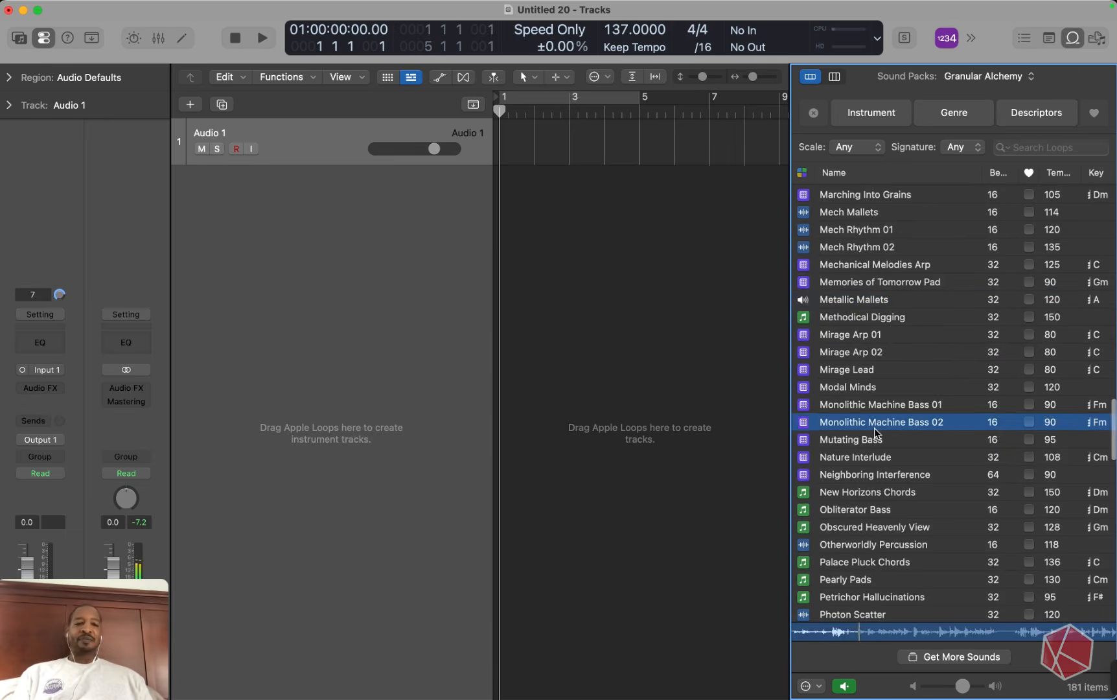
scroll(885, 527, down, 4)
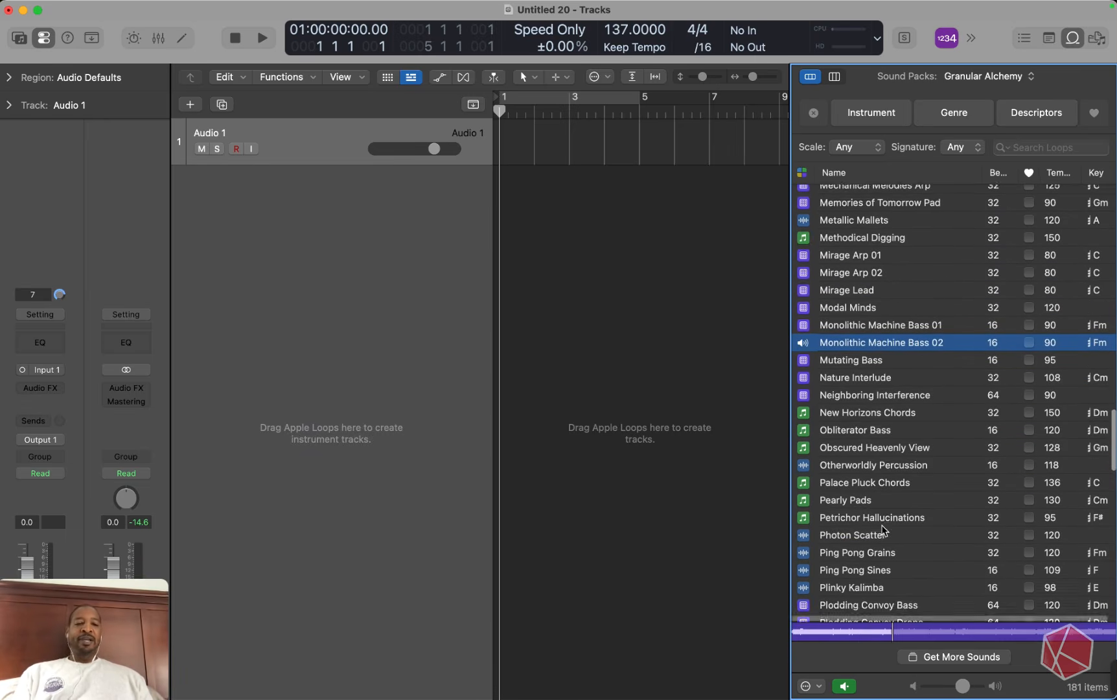
click(869, 589)
scroll(905, 386, up, 20)
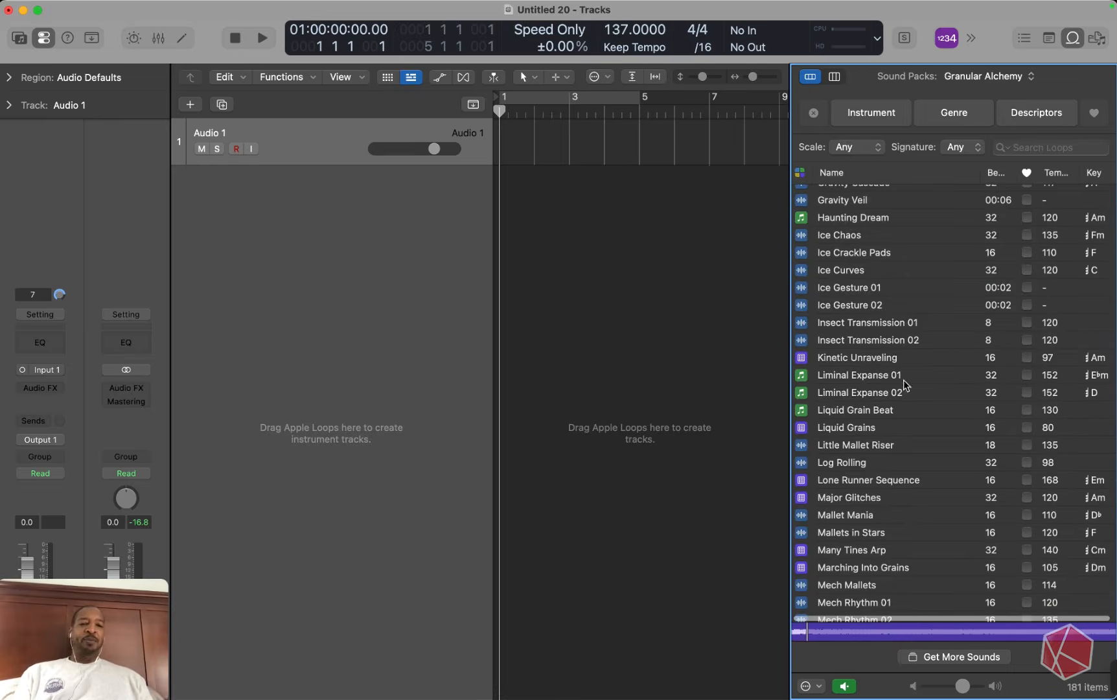
click(890, 323)
Audition the Grains of Light Pad 01 loop and stop its preview
scroll(890, 324, up, 5)
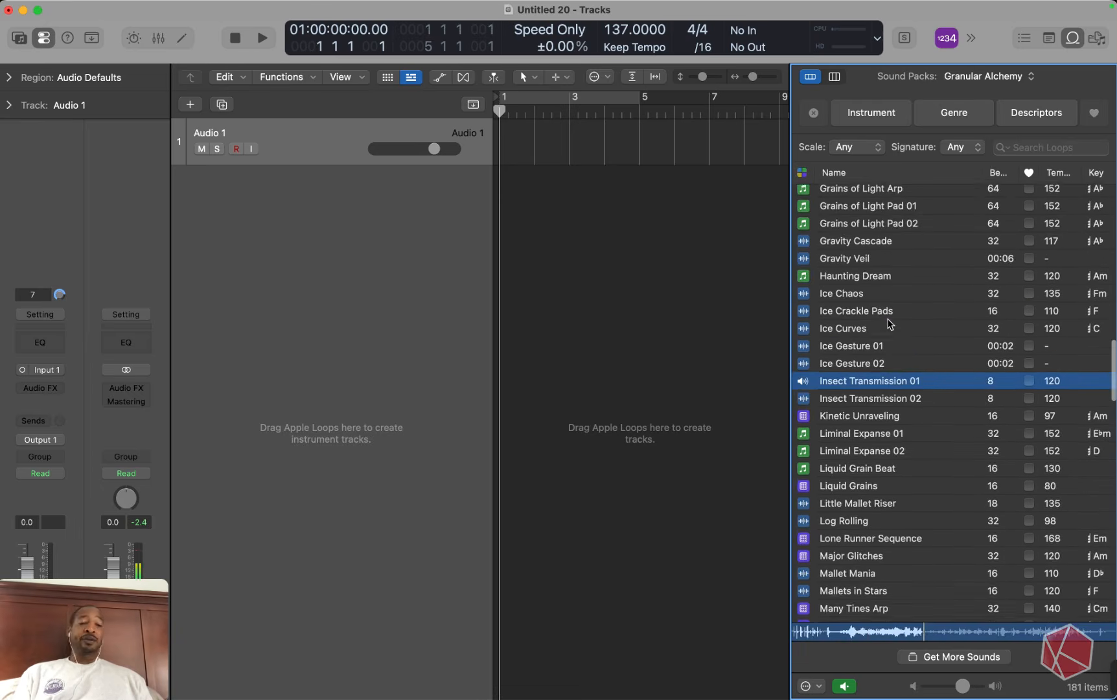
scroll(890, 324, up, 5)
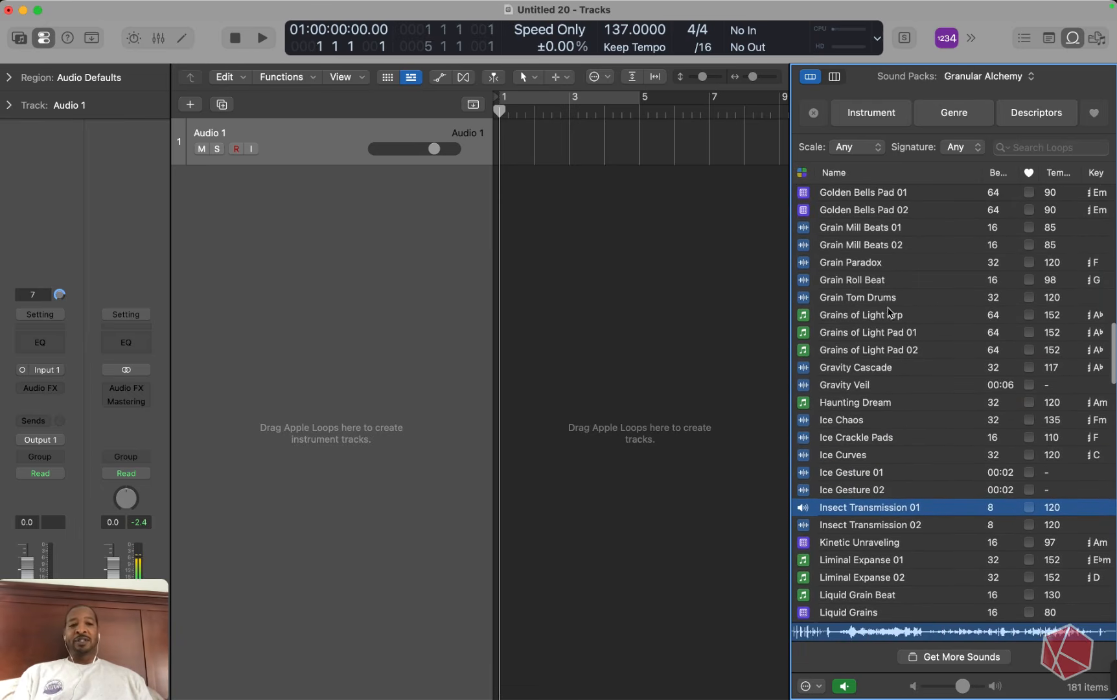
click(890, 332)
scroll(890, 329, up, 5)
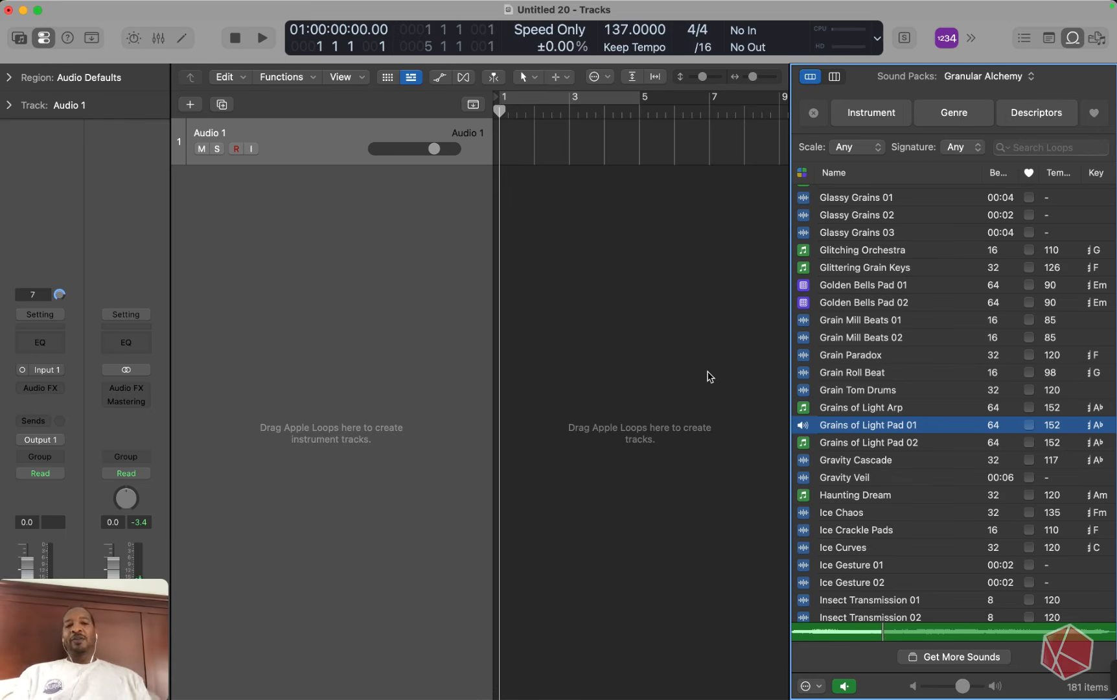
key(space)
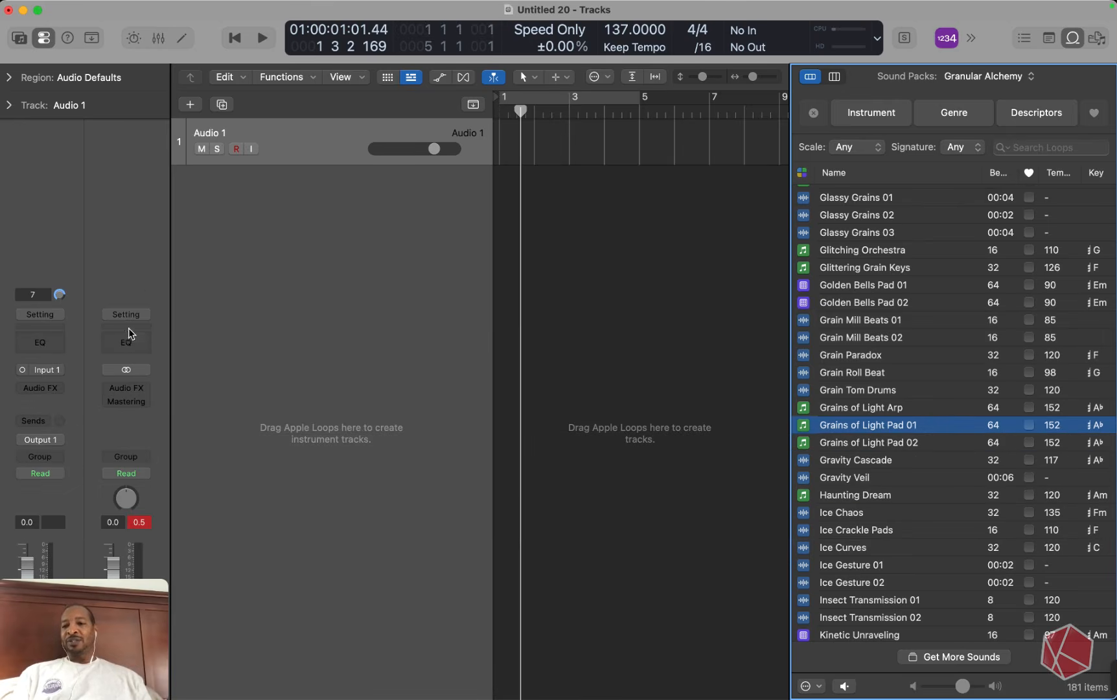
Add a second audio track, look at its audio effect choices, and leave the slot empty
click(403, 200)
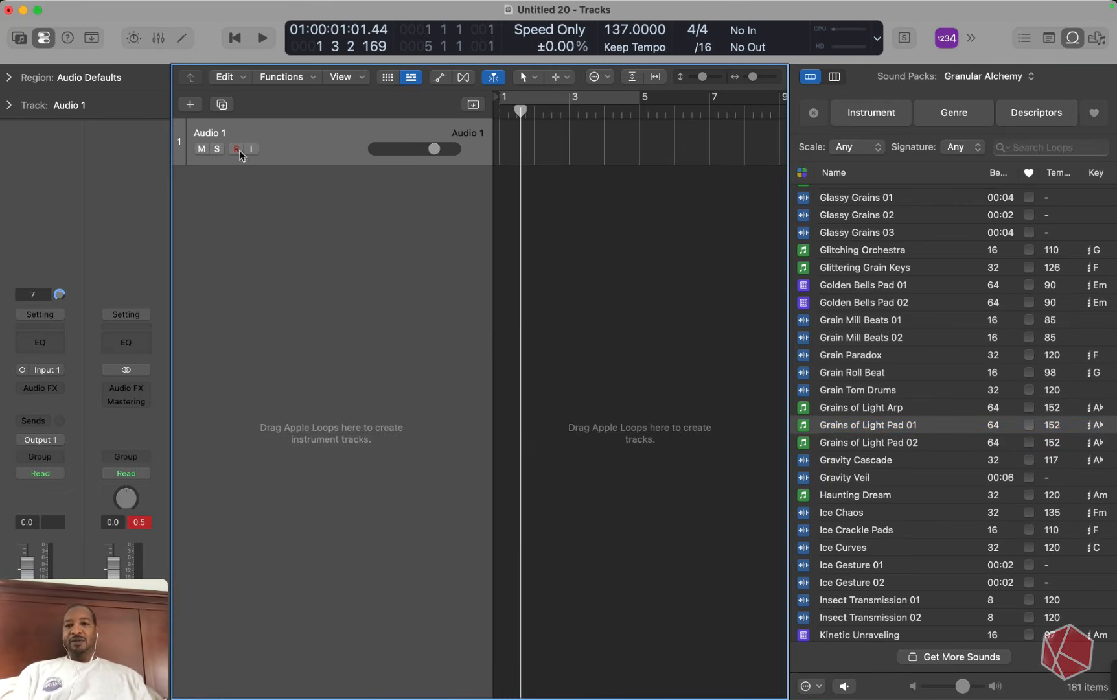
double_click(280, 185)
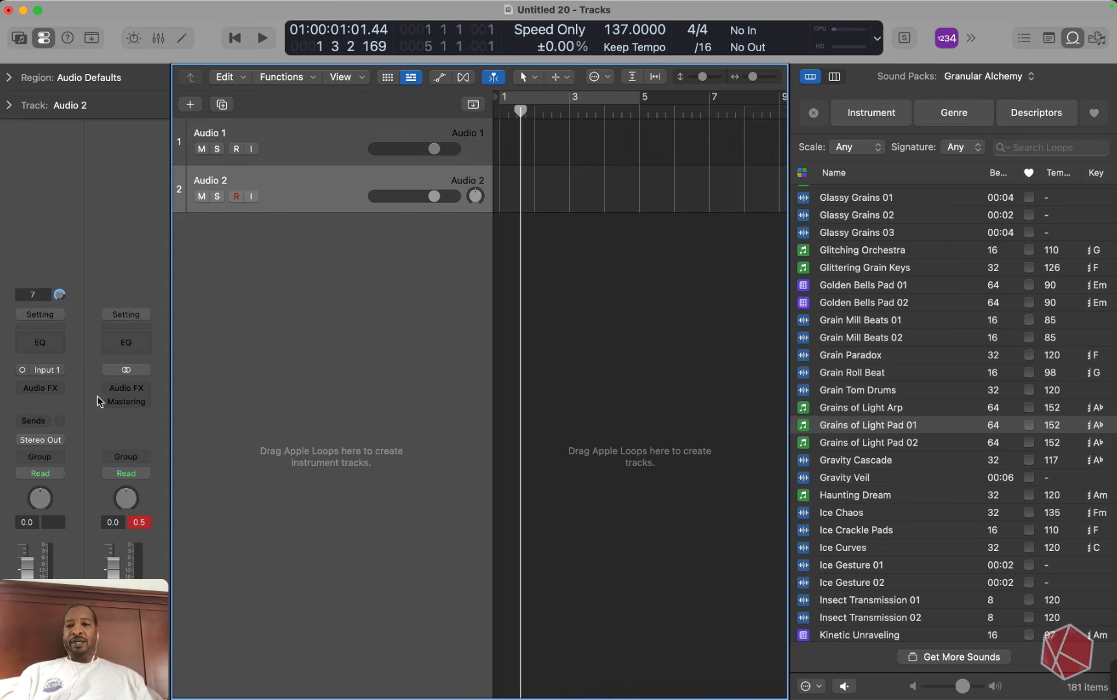
click(56, 389)
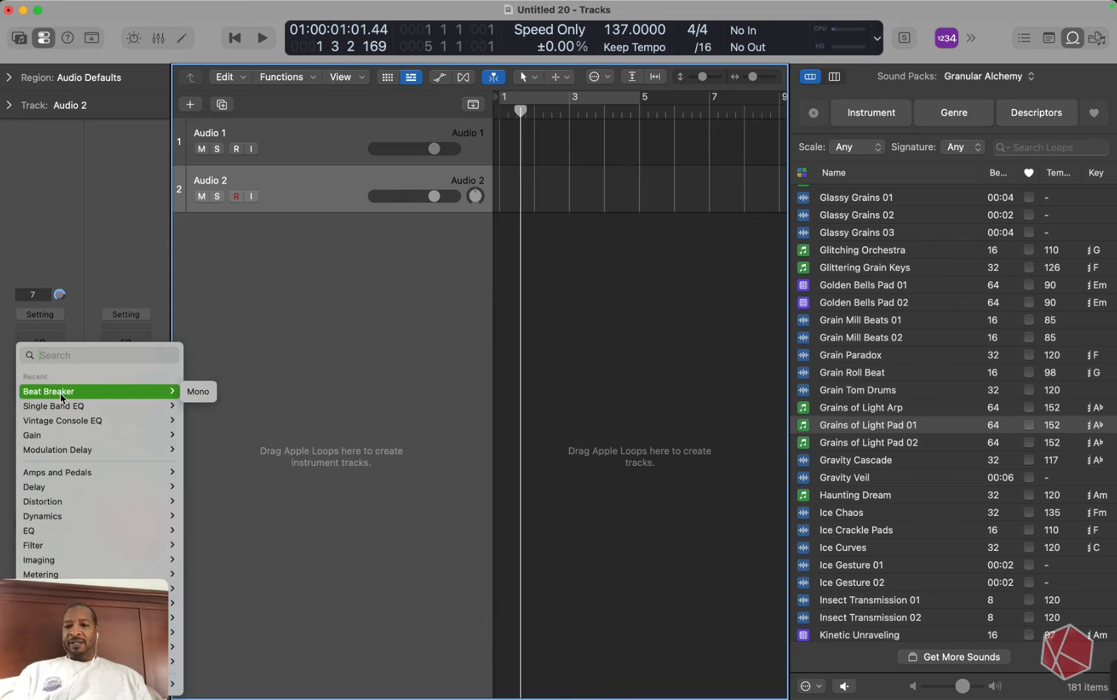
click(330, 246)
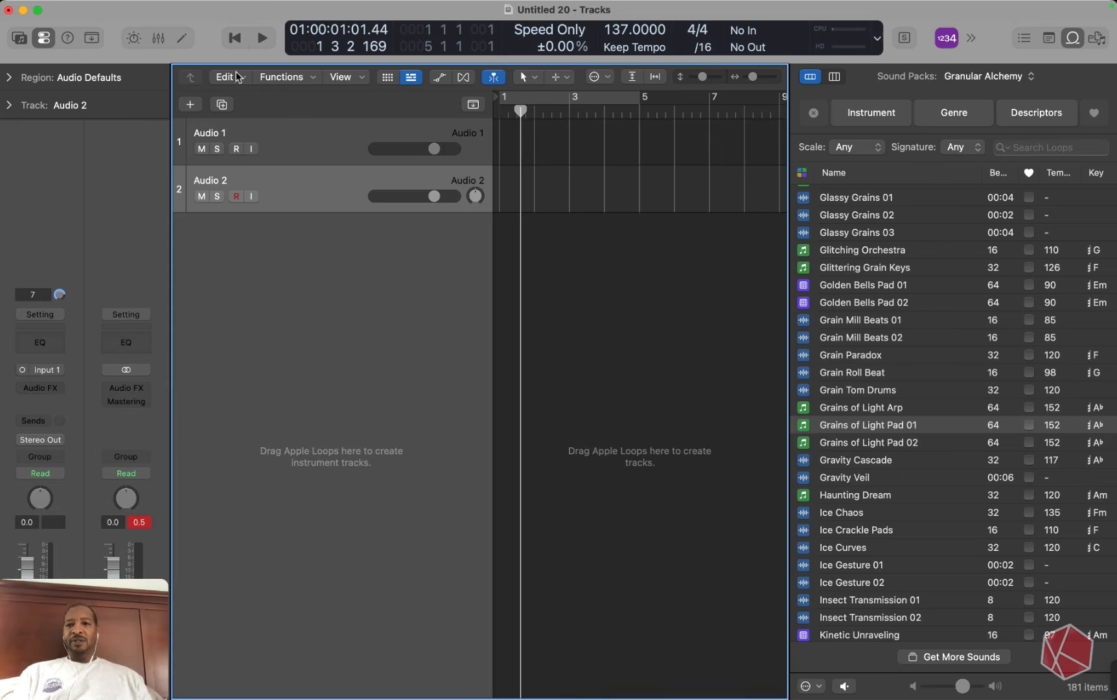
Create one software instrument track with Vintage Electric Piano, Stereo Output and Open Library enabled
click(191, 104)
click(306, 187)
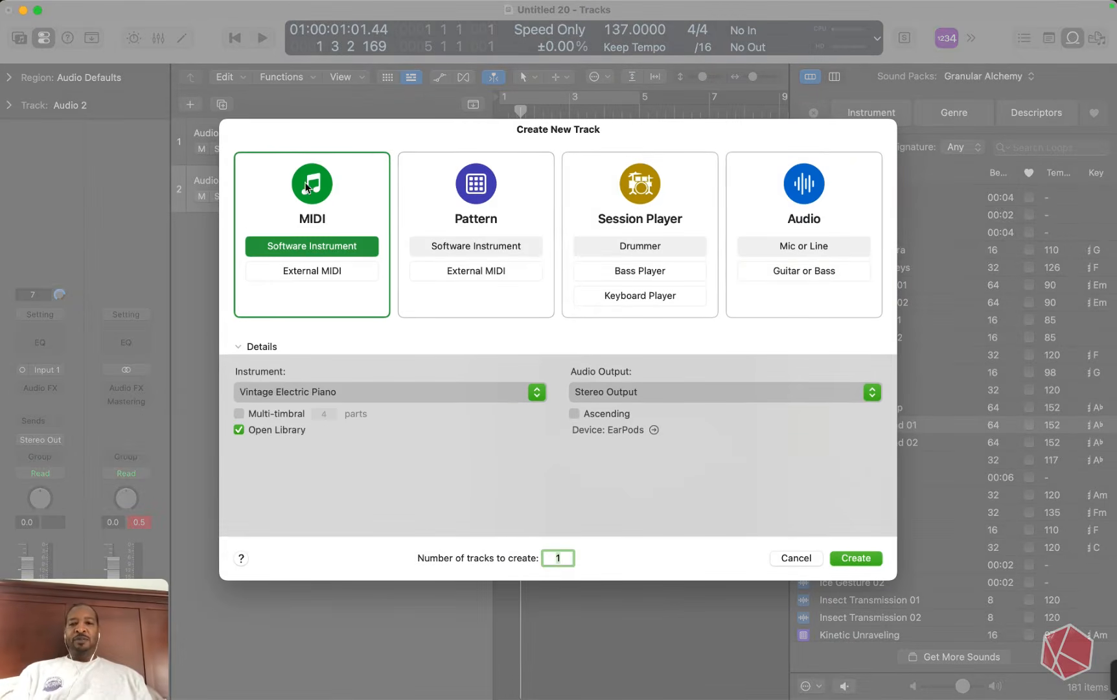
click(852, 558)
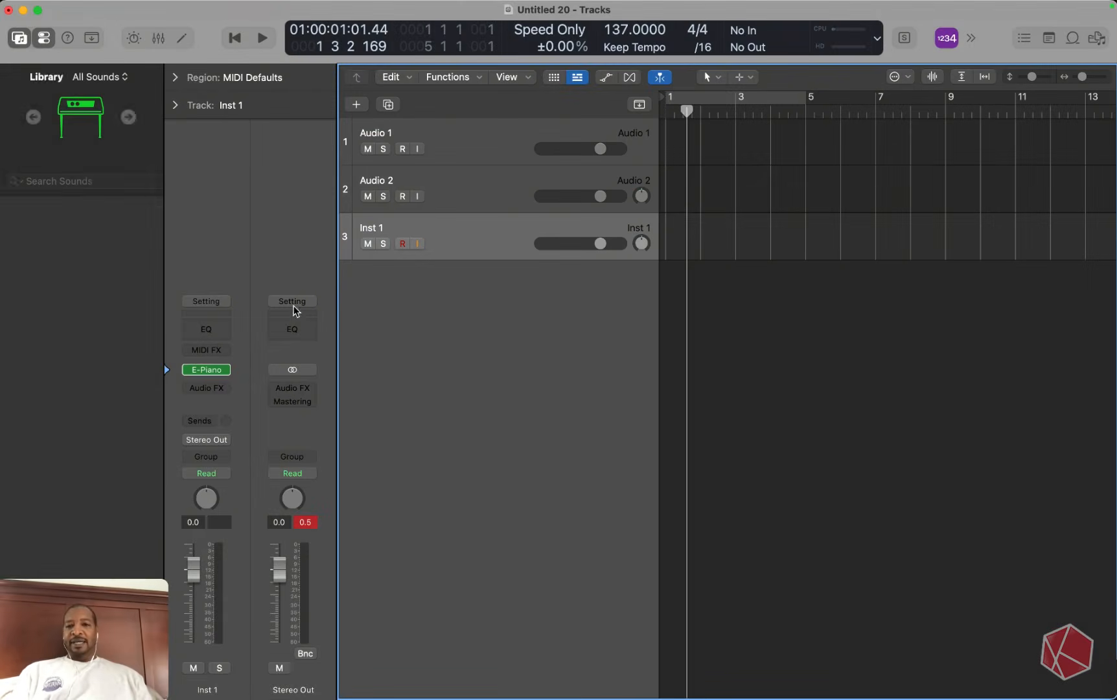
Replace the Vintage Electric Piano on the Inst 1 track with the stereo Alchemy synthesizer and move its window off the loop list area
click(220, 369)
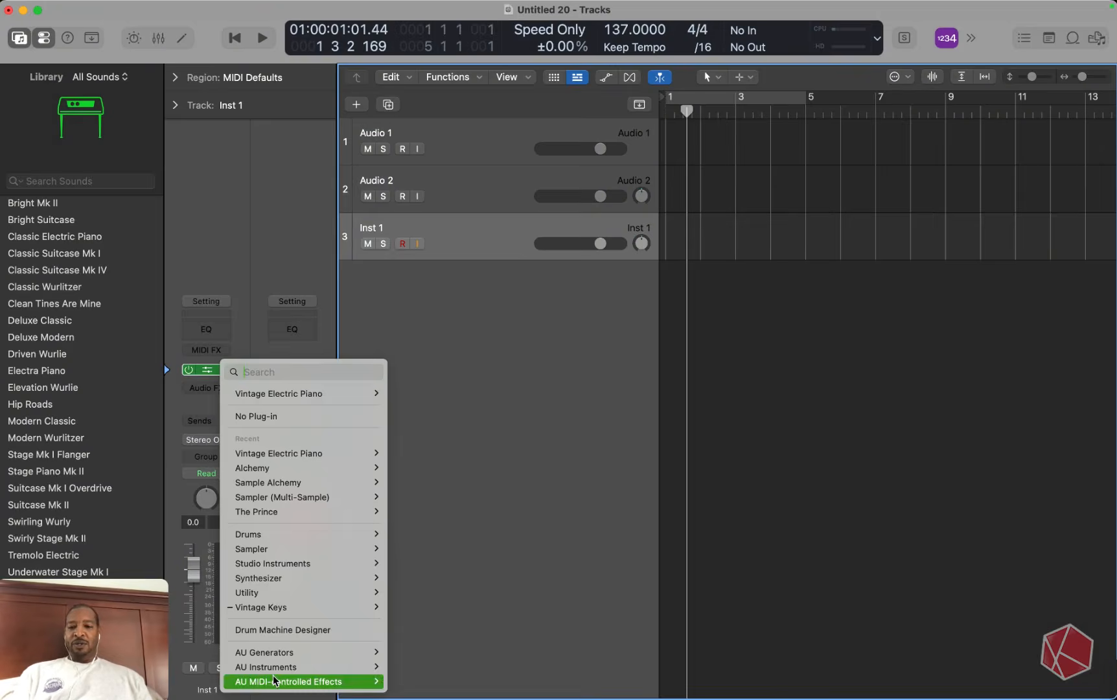
mouse_move(278, 667)
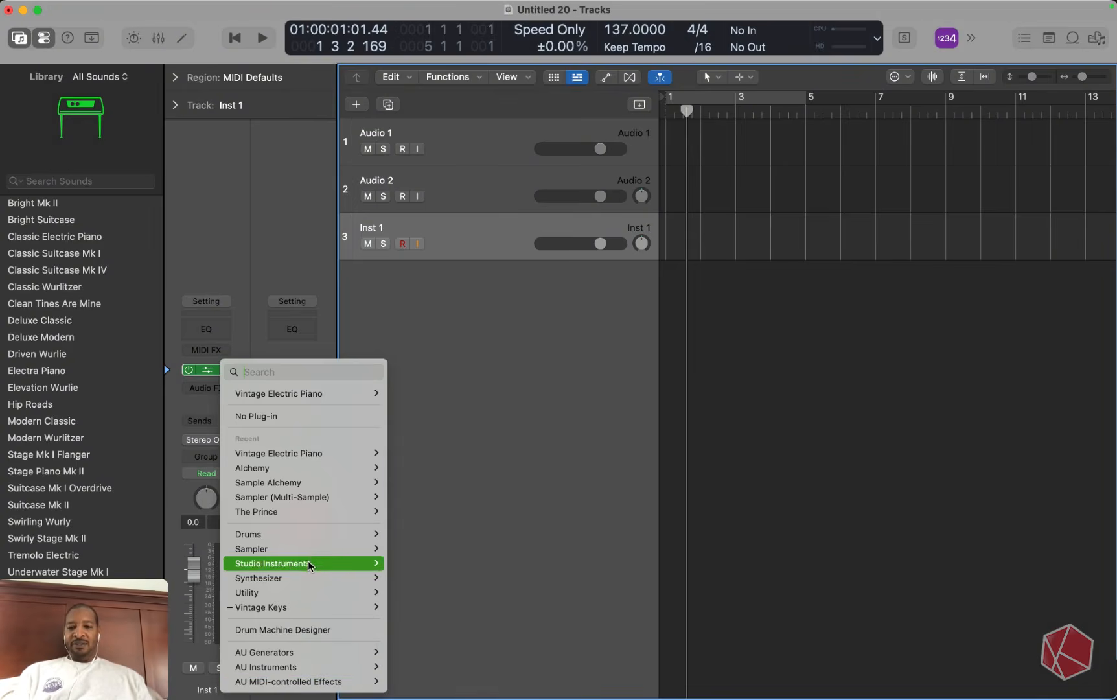
mouse_move(309, 578)
mouse_move(454, 553)
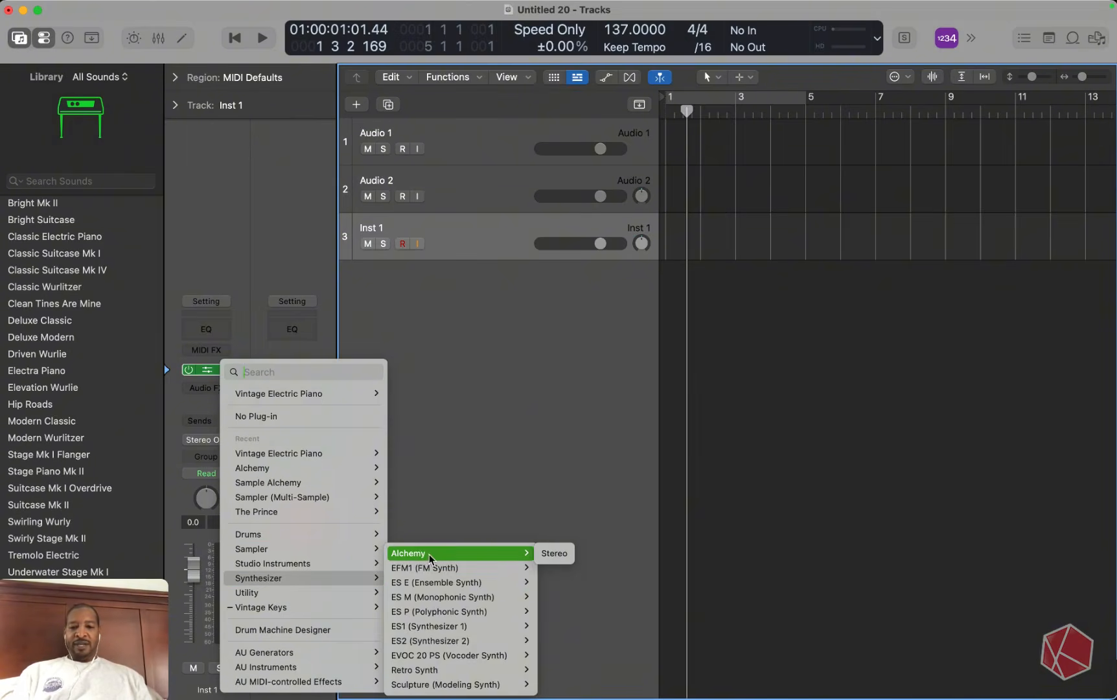
click(561, 552)
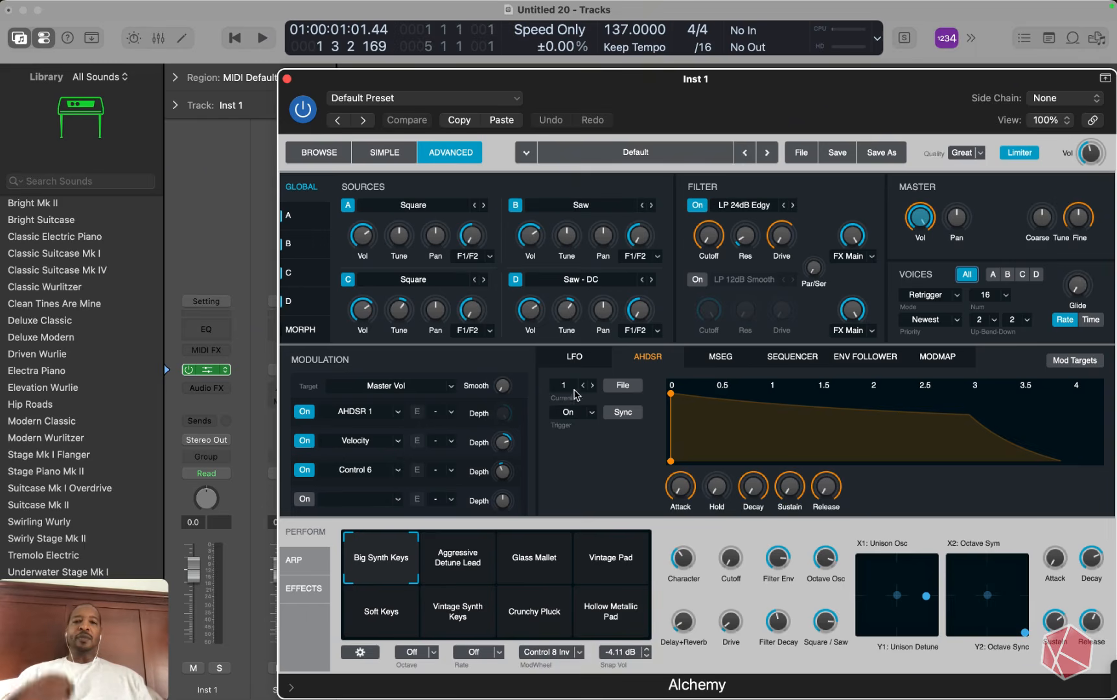
drag(721, 84, 466, 50)
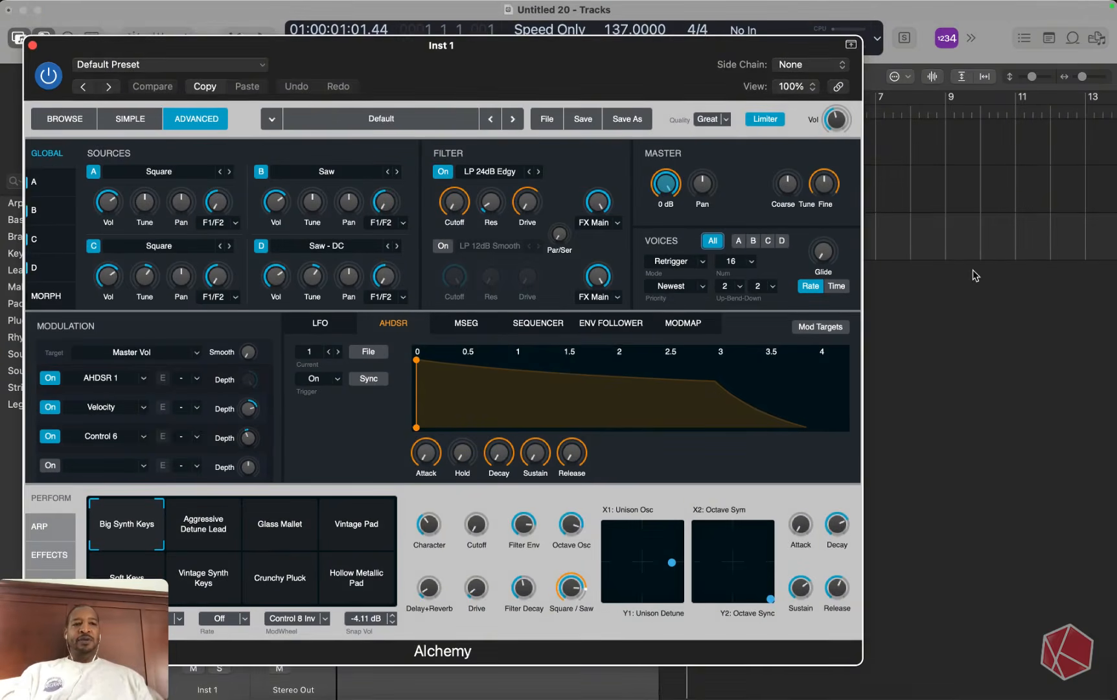
Show the Granular Alchemy loops beside Alchemy and audition Grains of Light Pad 02, Pad 01 and the Dream loop
click(985, 251)
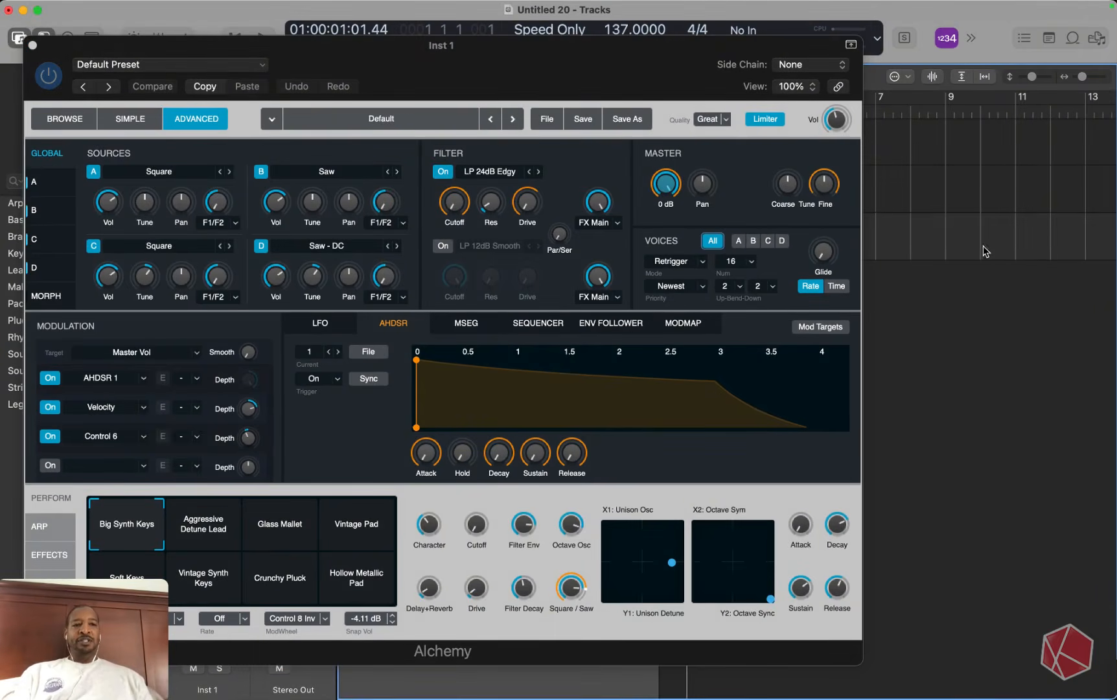
click(1069, 40)
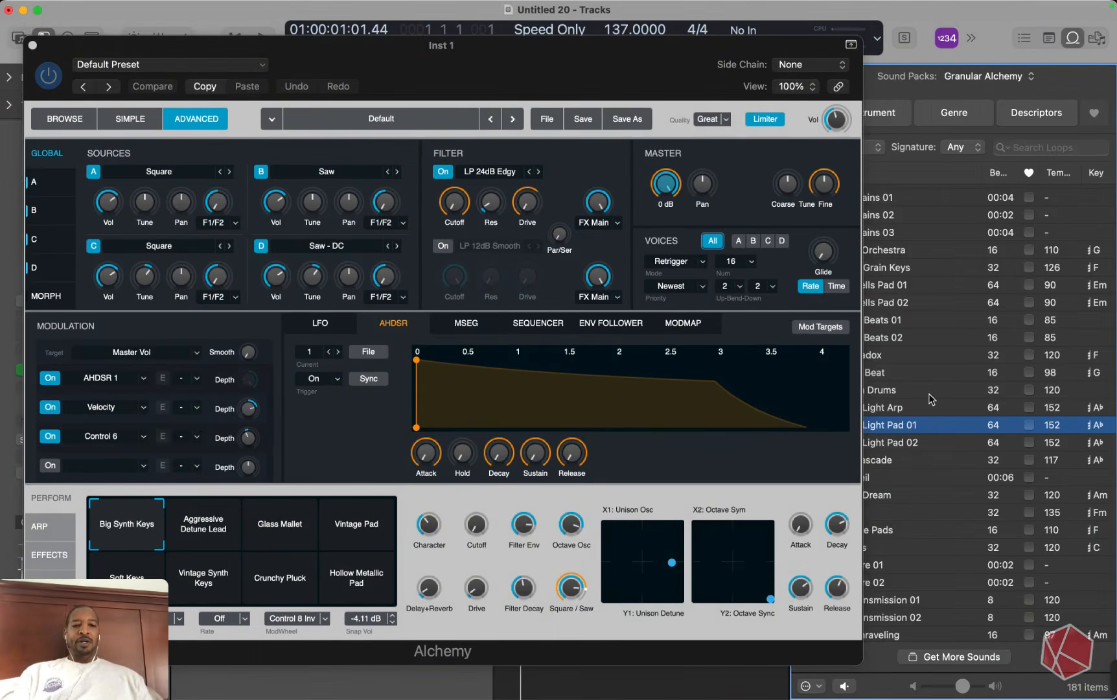
click(905, 441)
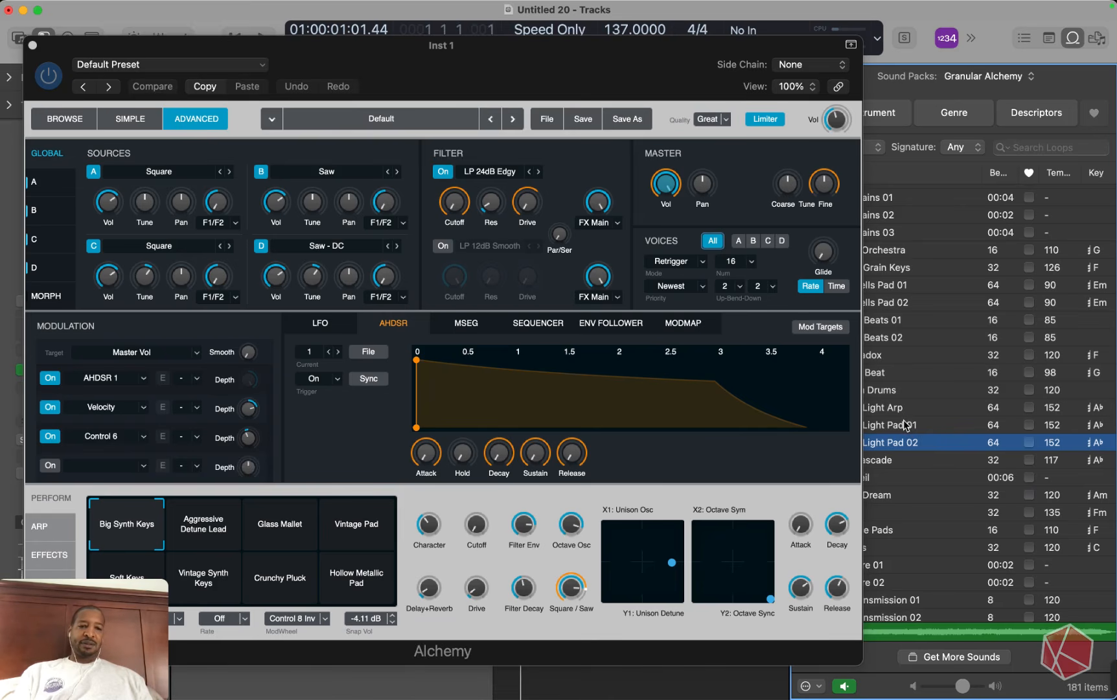
click(906, 424)
click(905, 496)
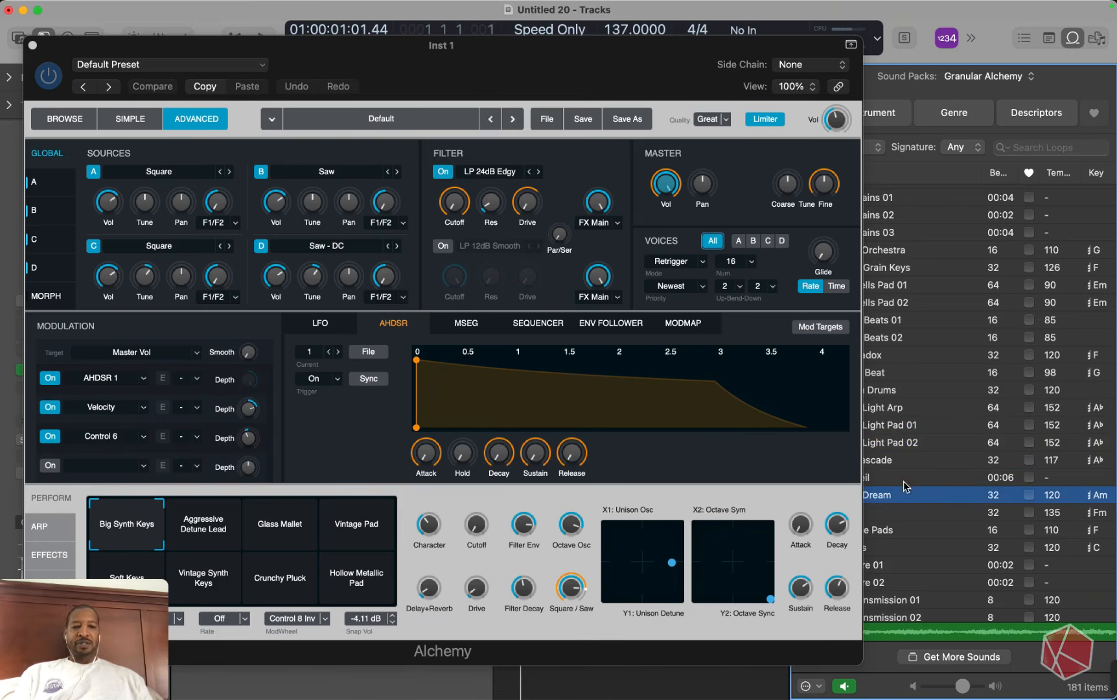
Load the Grains of Light Pad 02 loop into Alchemy's source A and reposition the synth window
click(906, 447)
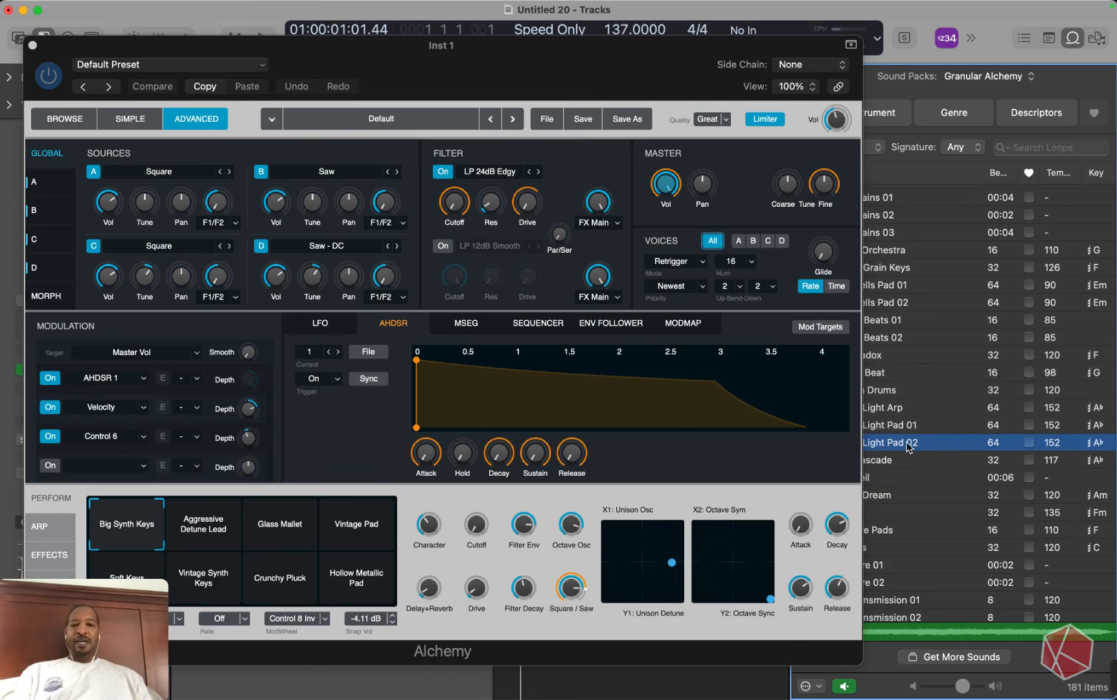
drag(916, 446, 146, 217)
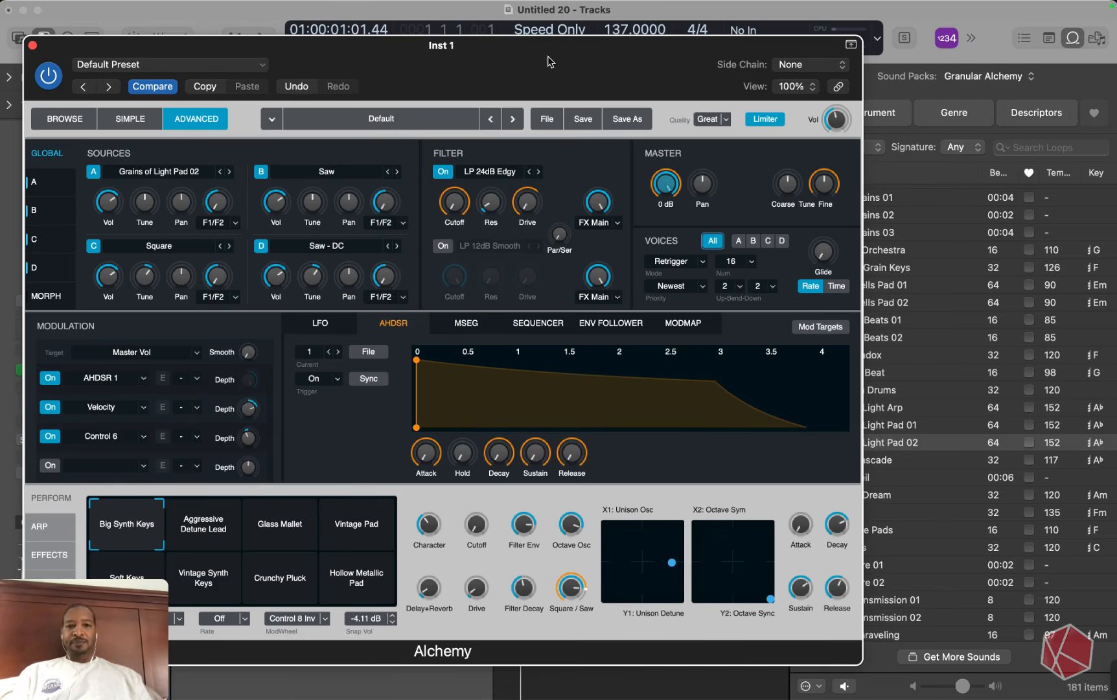
drag(550, 61, 620, 68)
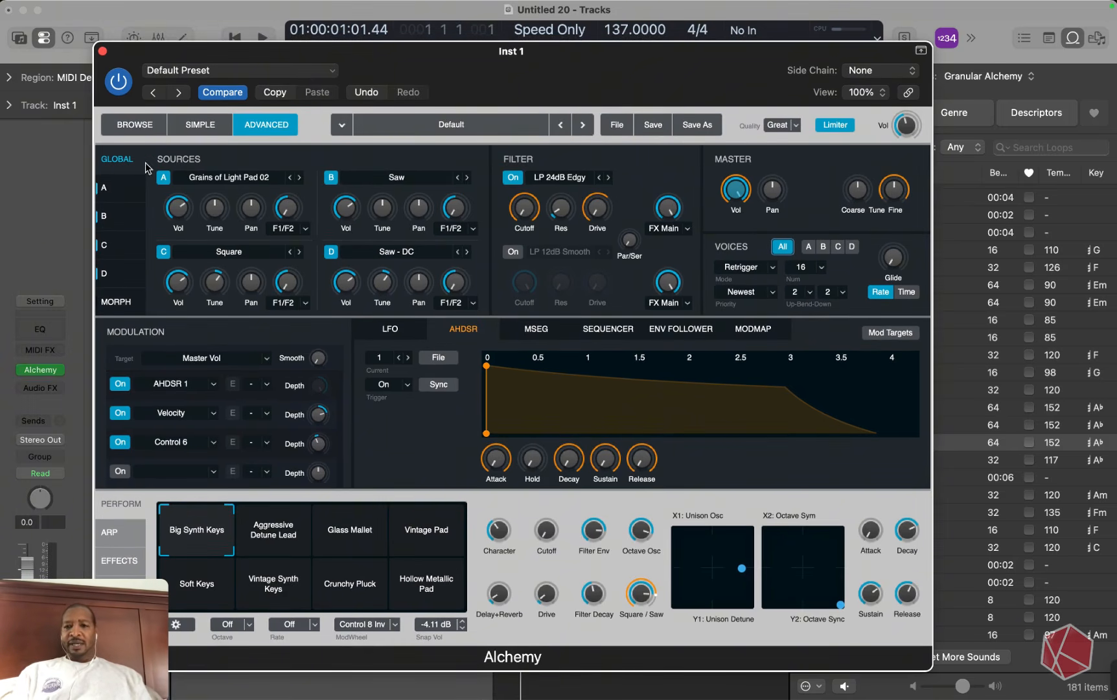
Turn off Alchemy's sources B, C and D and show the detailed settings of source A
click(105, 216)
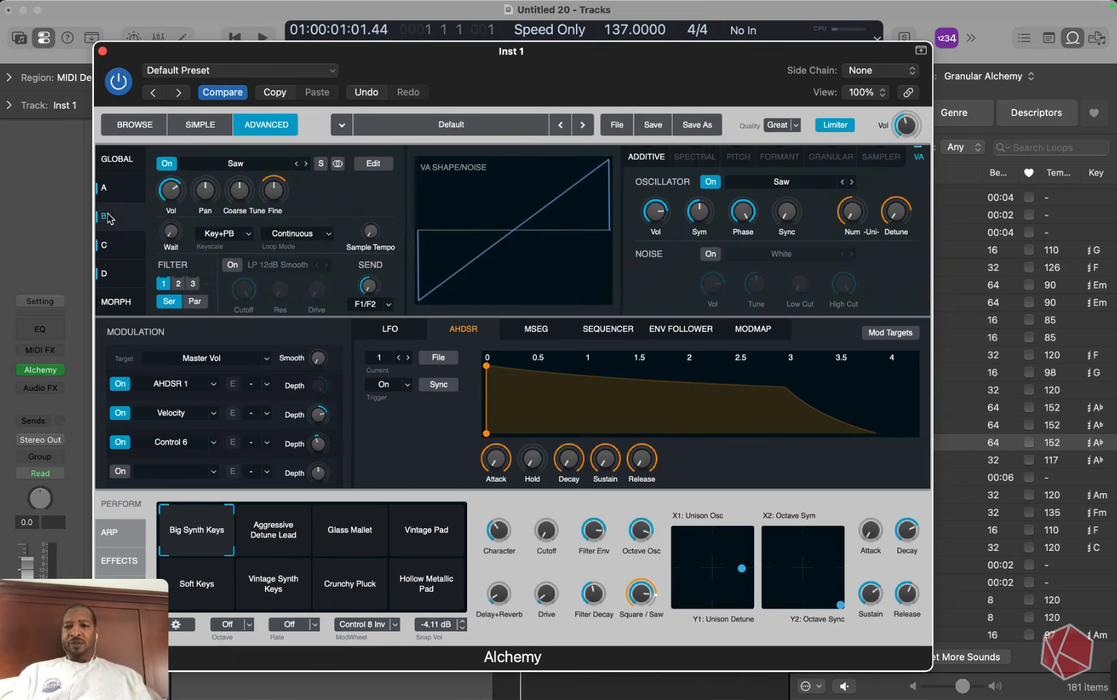
click(105, 245)
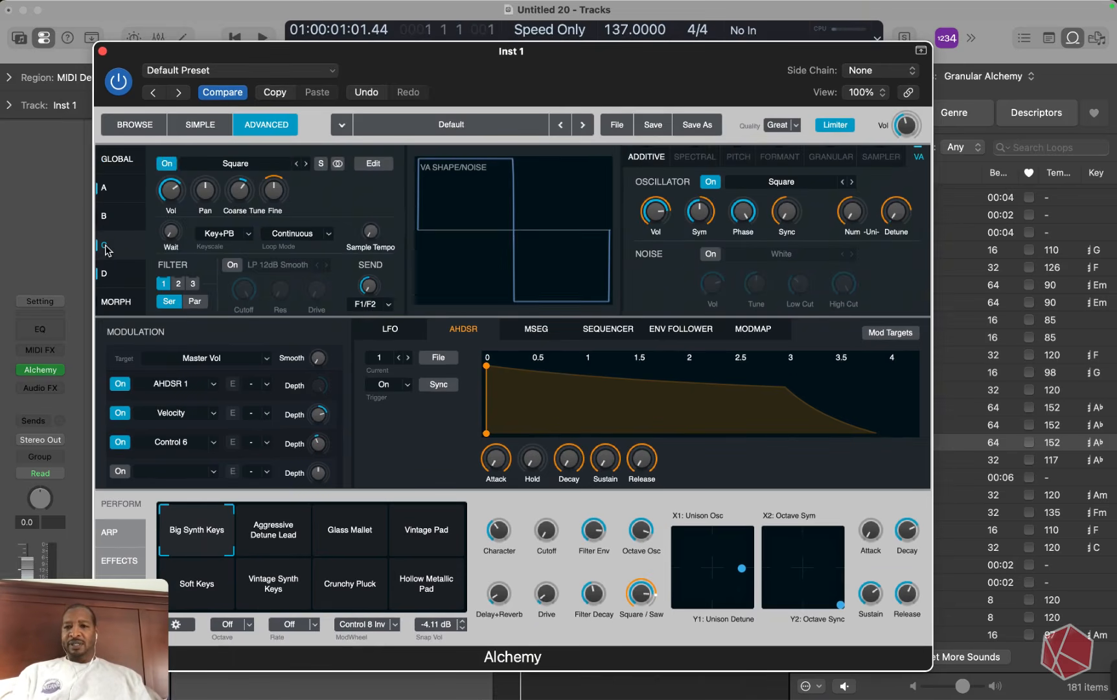
click(114, 274)
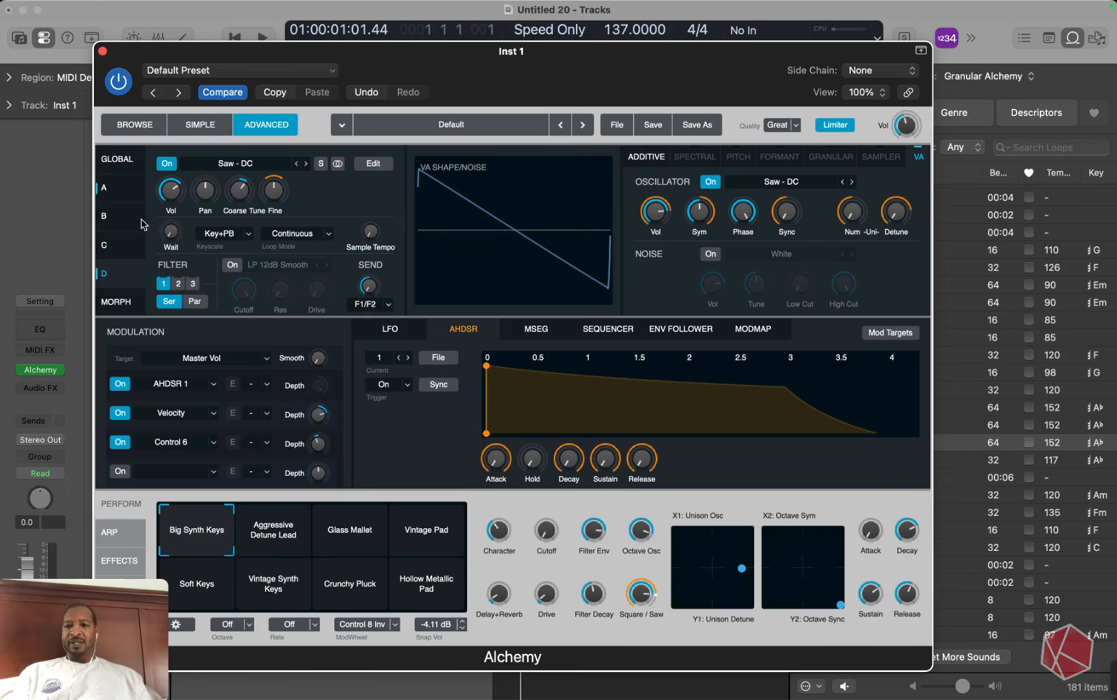
click(114, 198)
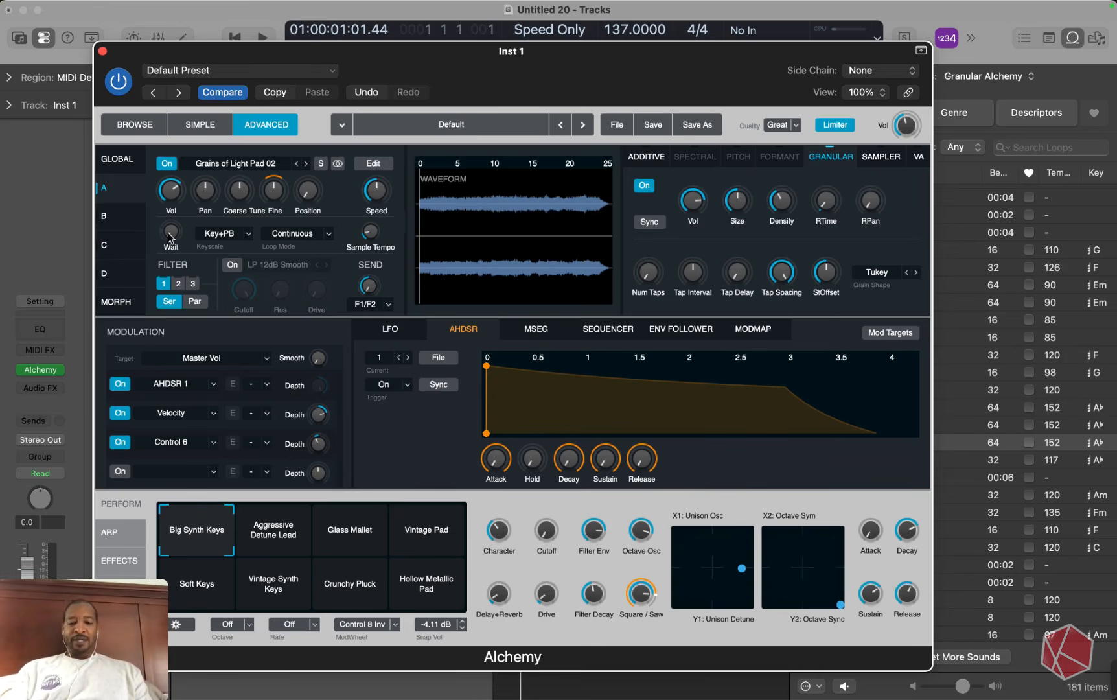
Open Musical Typing, play a few notes to hear source A, and move the keyboard window clear of the envelope
key(super+k)
key(f)
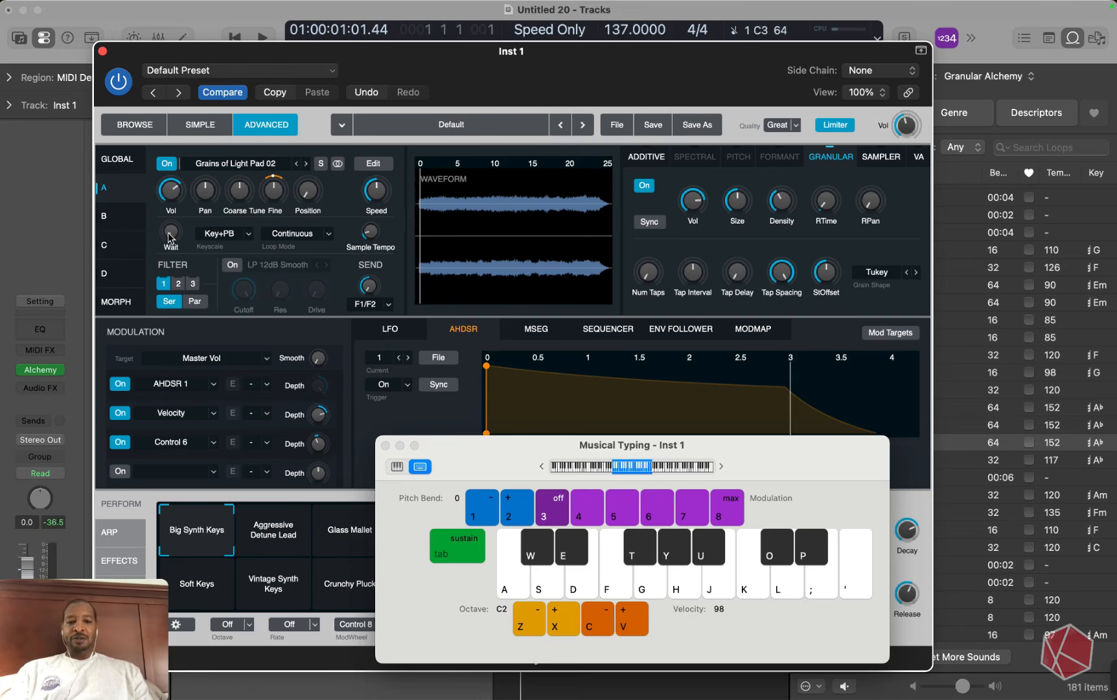
key(semicolon)
key(a)
key(d)
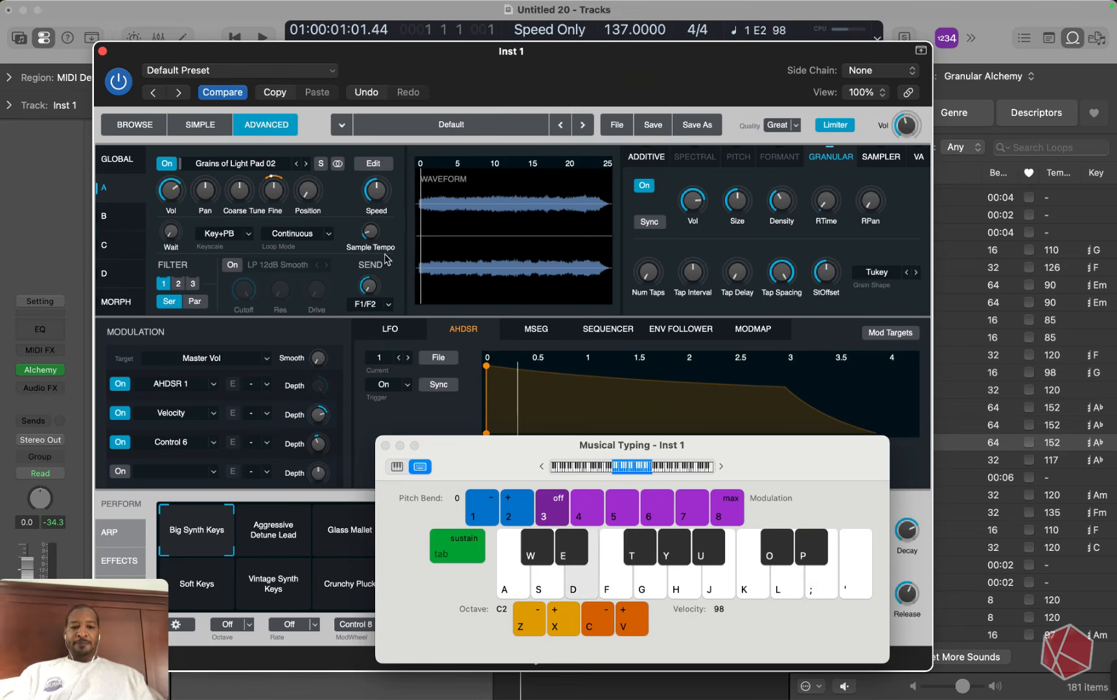
key(f)
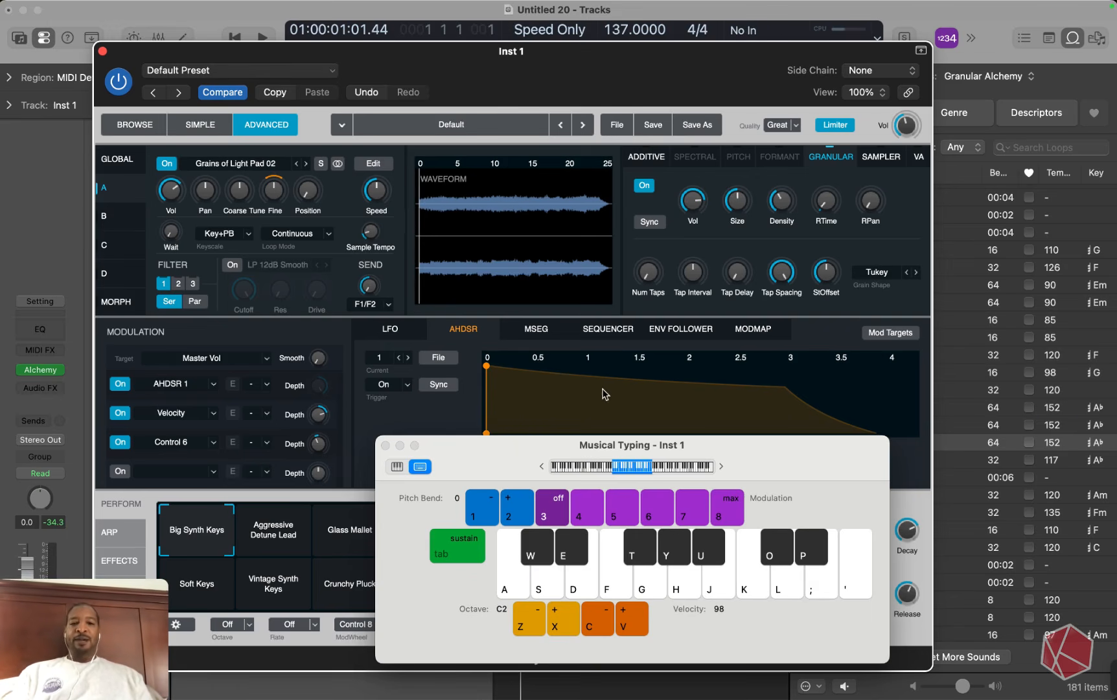
drag(520, 440, 350, 466)
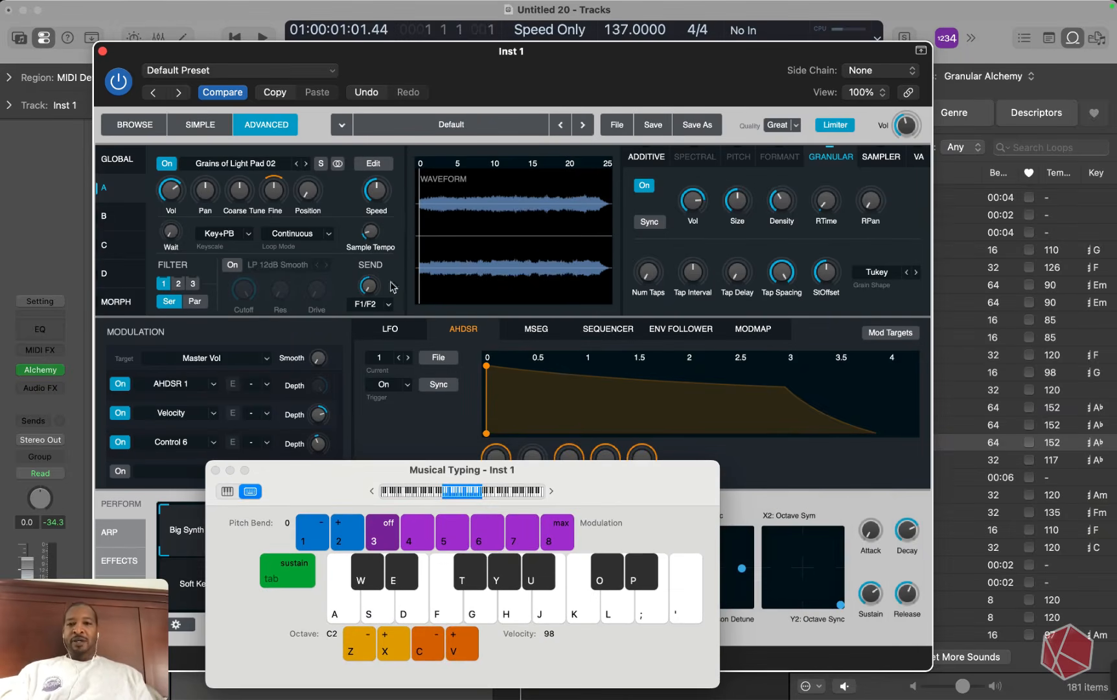
Raise source A's volume to 0 dB and its granular volume to maximum, playing test notes
drag(170, 198, 170, 188)
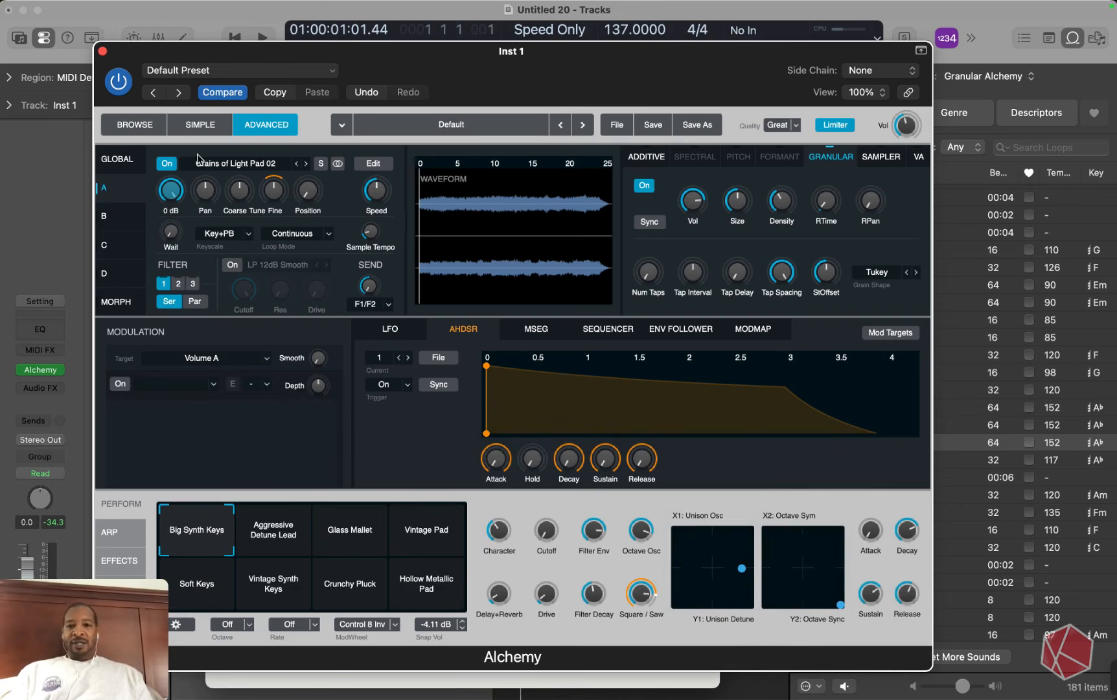
key(f)
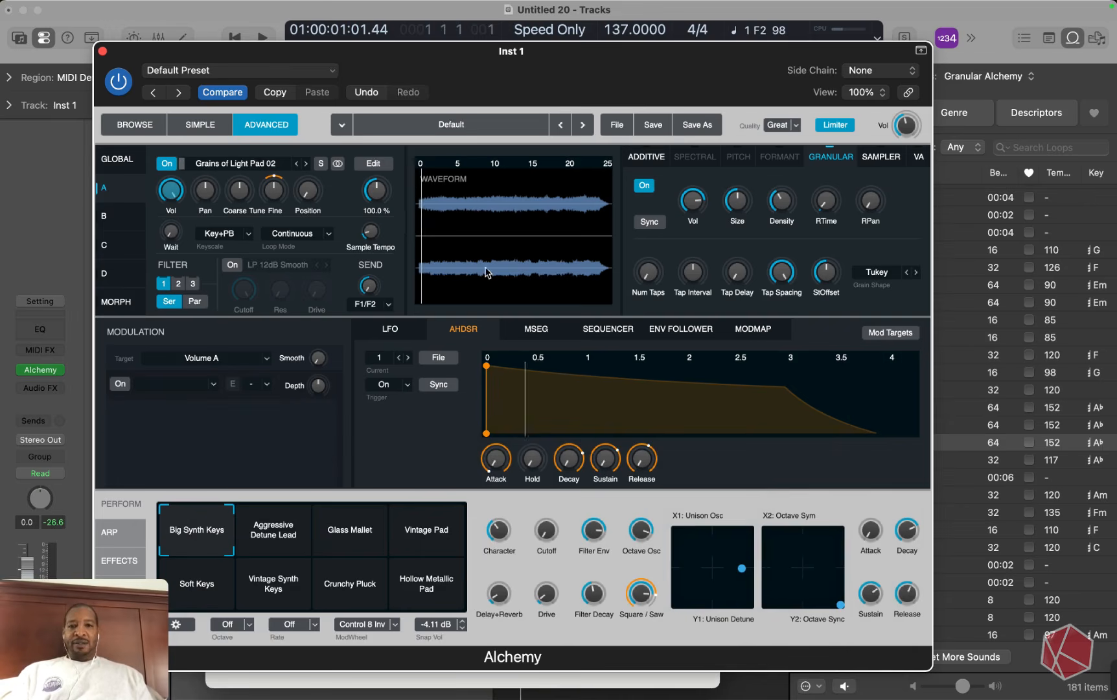
click(692, 201)
key(f)
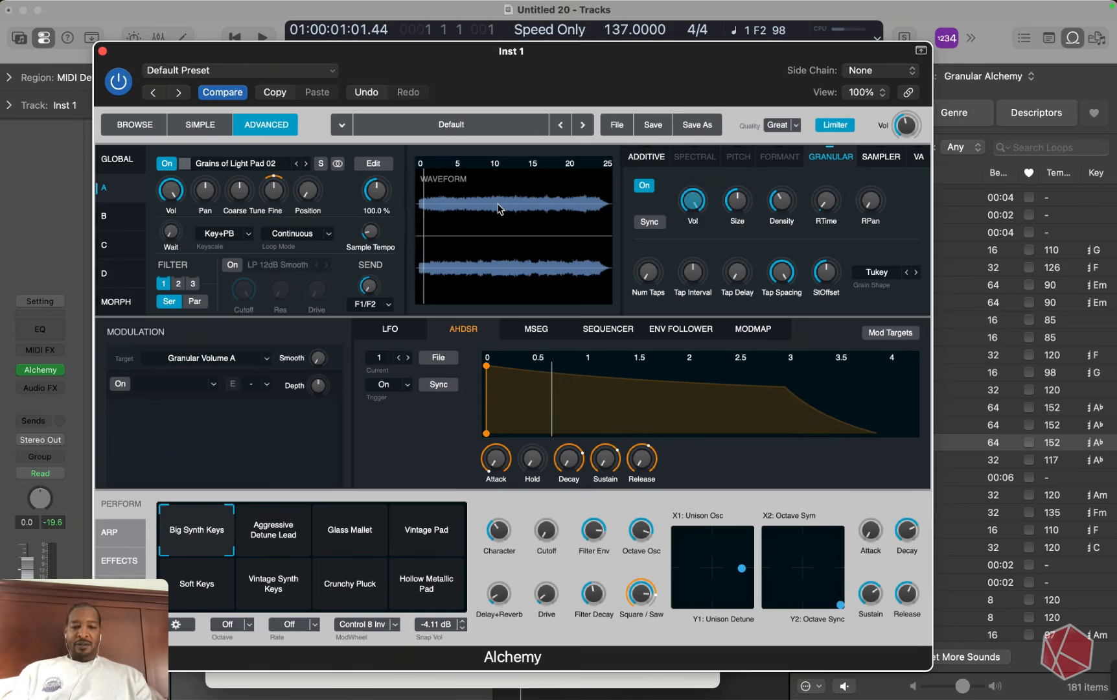
key(k)
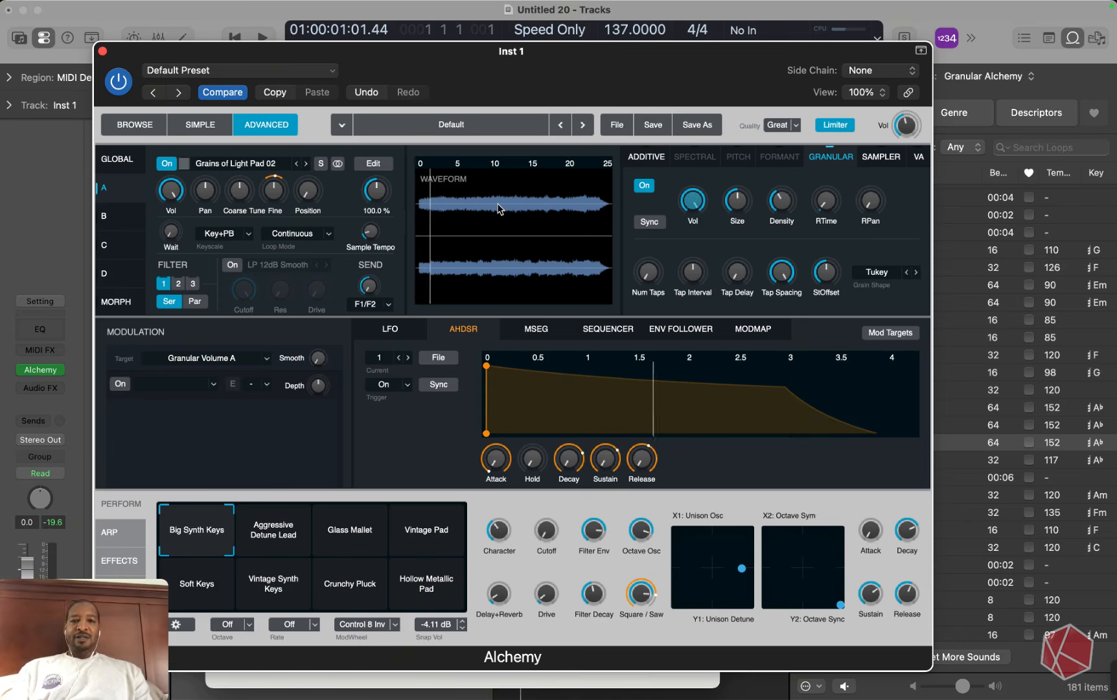
key(d)
Toggle source A's granular element off and on, and look at its Sampler settings before returning to the granular ones
click(645, 185)
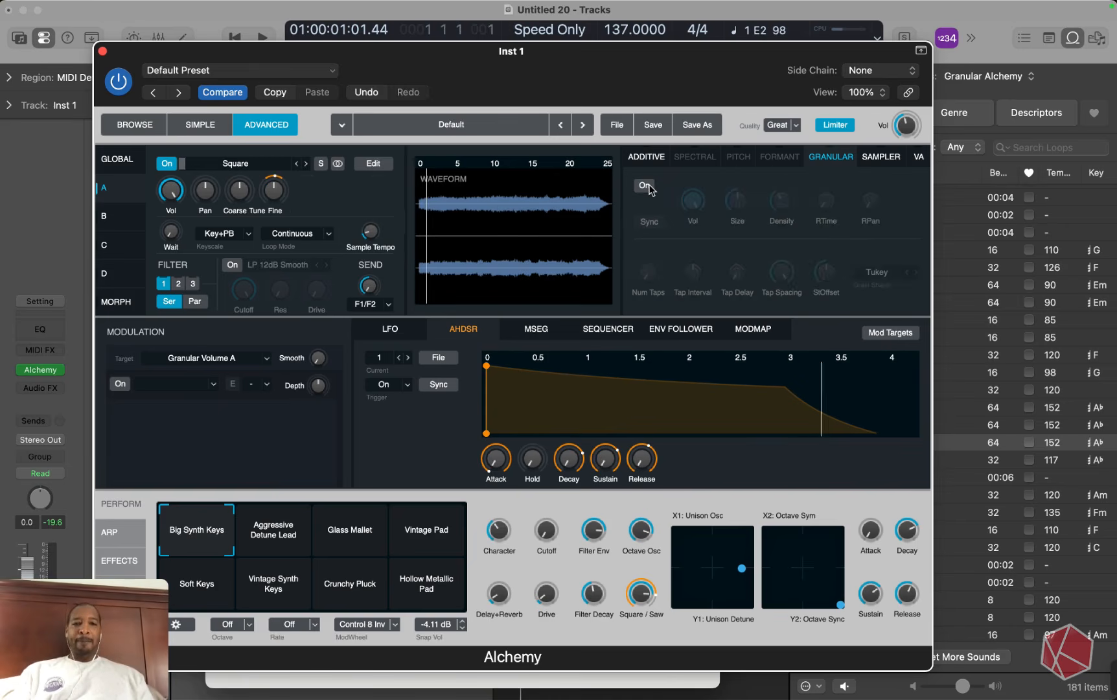
click(646, 186)
click(880, 157)
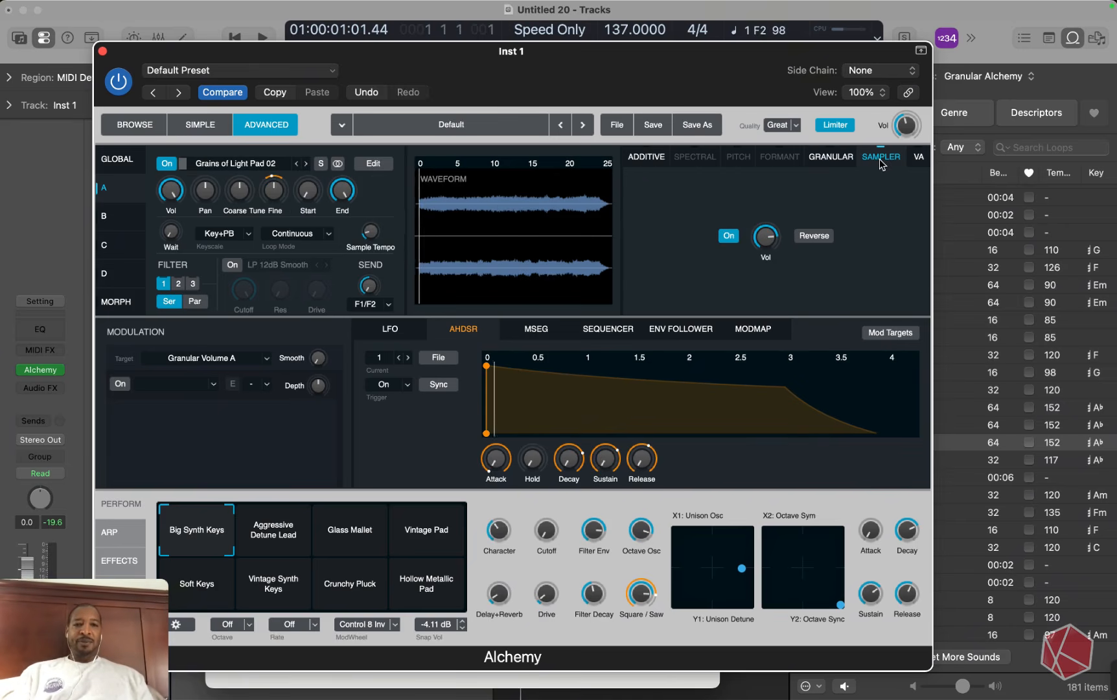
click(830, 157)
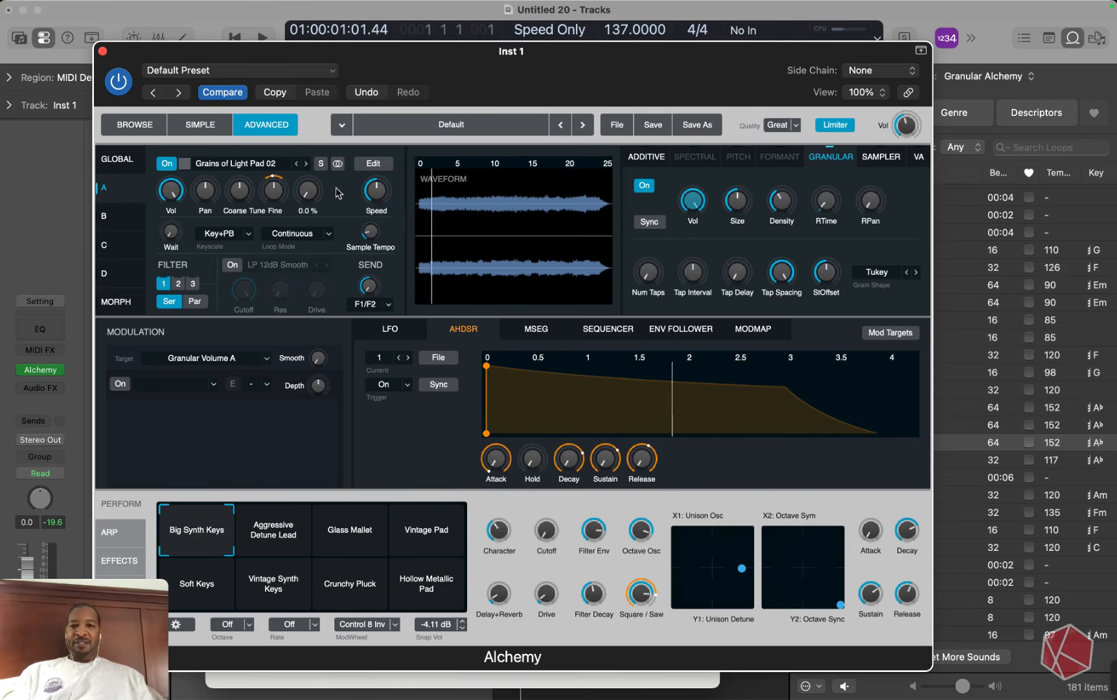
Set source A's Position to 27.26 %, raise its Speed, and lower its Sample Tempo to 54 while playing notes
mouse_move(372, 243)
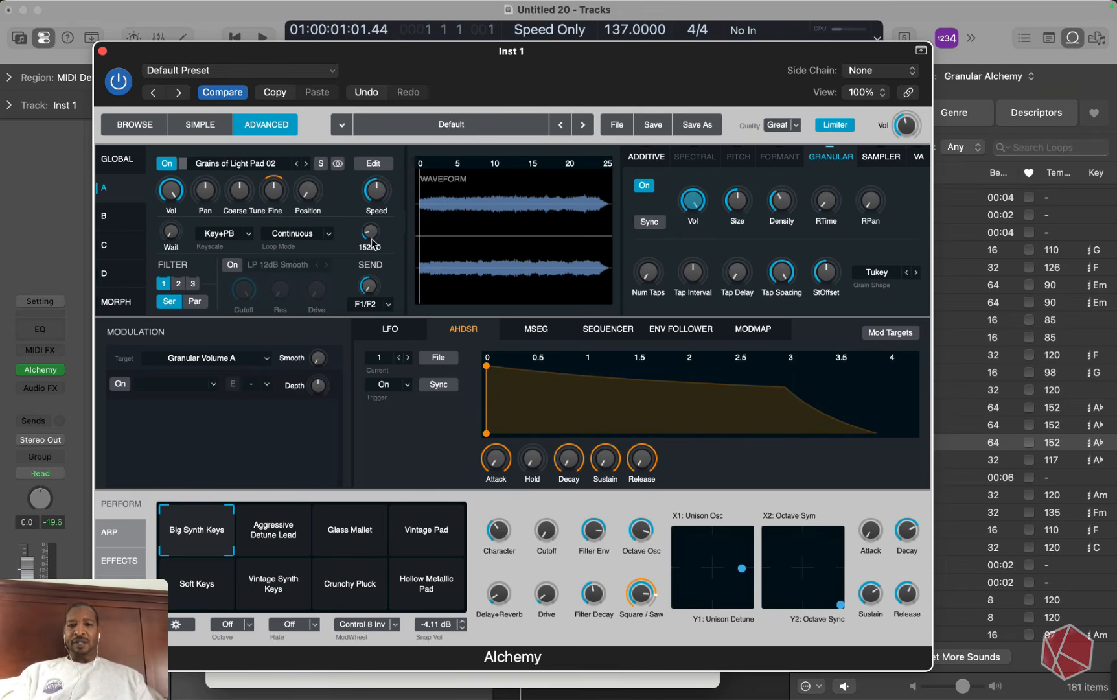
drag(307, 191, 312, 172)
mouse_move(363, 206)
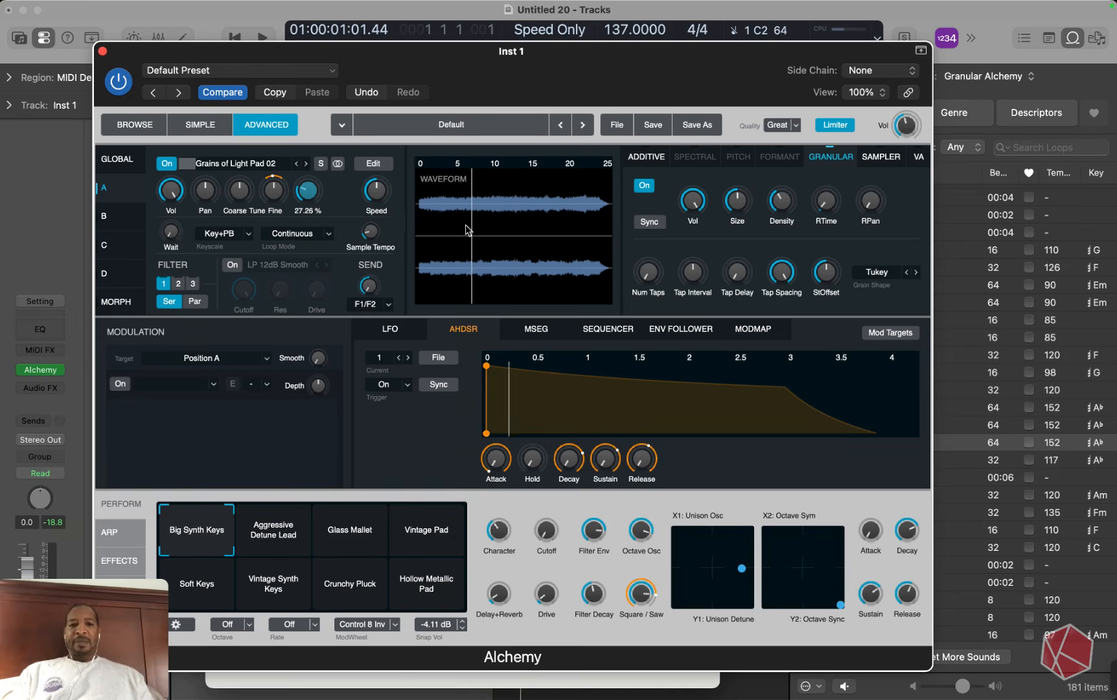
drag(363, 206, 379, 162)
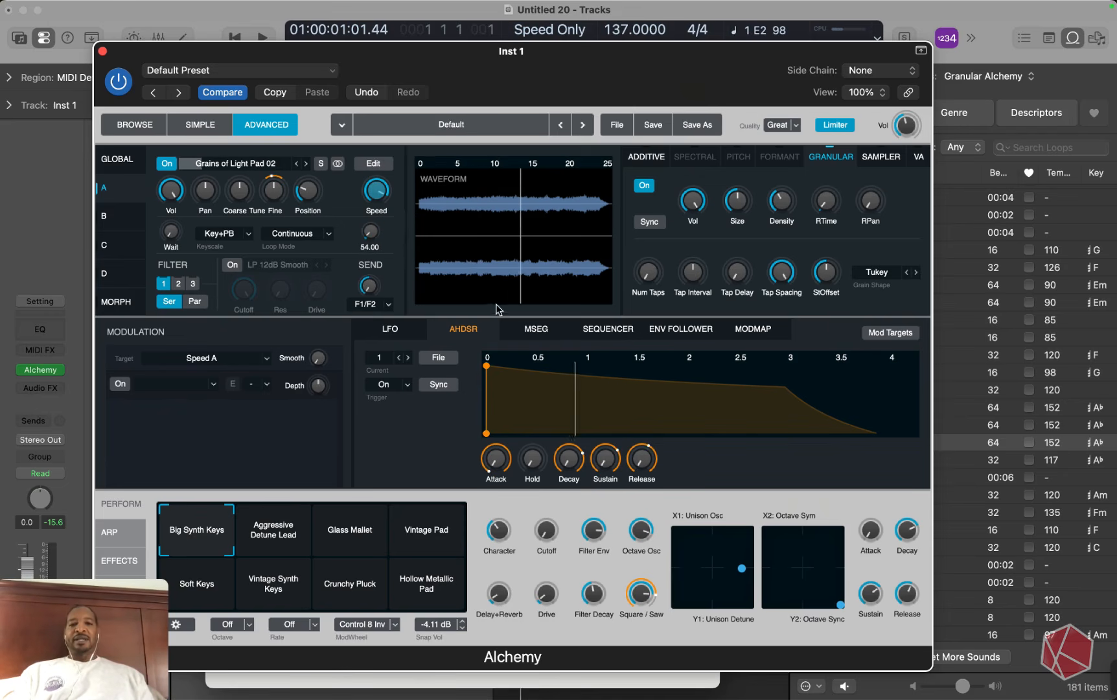
Raise source A's granular Num Taps and set its loop mode to Forward/Back, checking sources B and C in between
mouse_move(693, 223)
drag(648, 270, 653, 250)
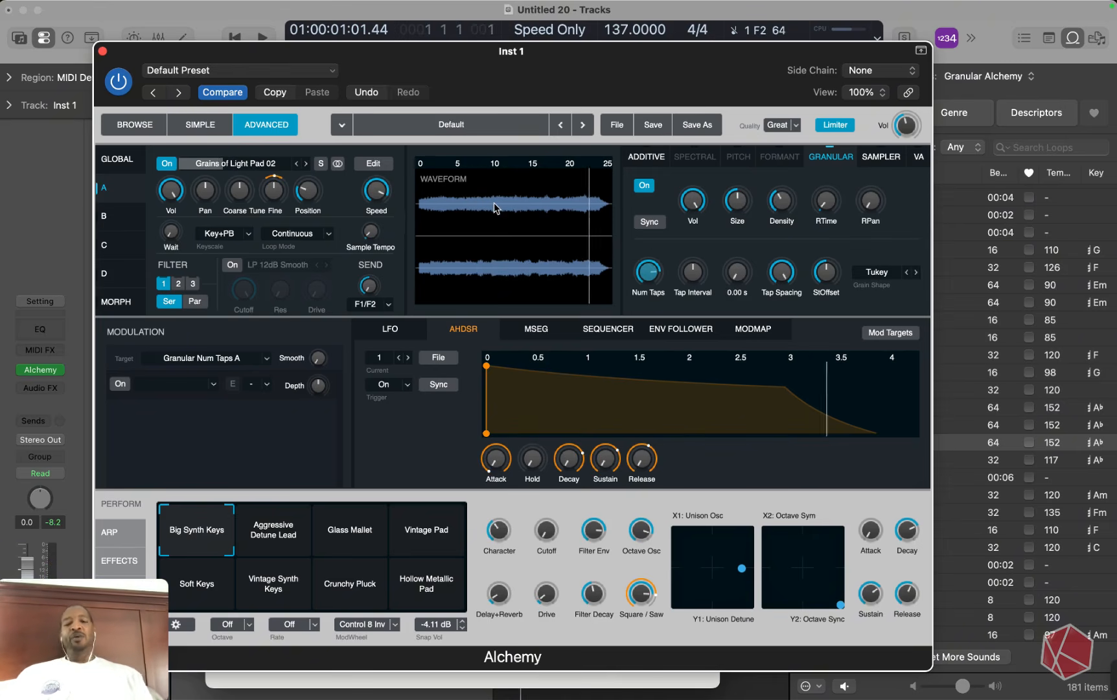
click(119, 221)
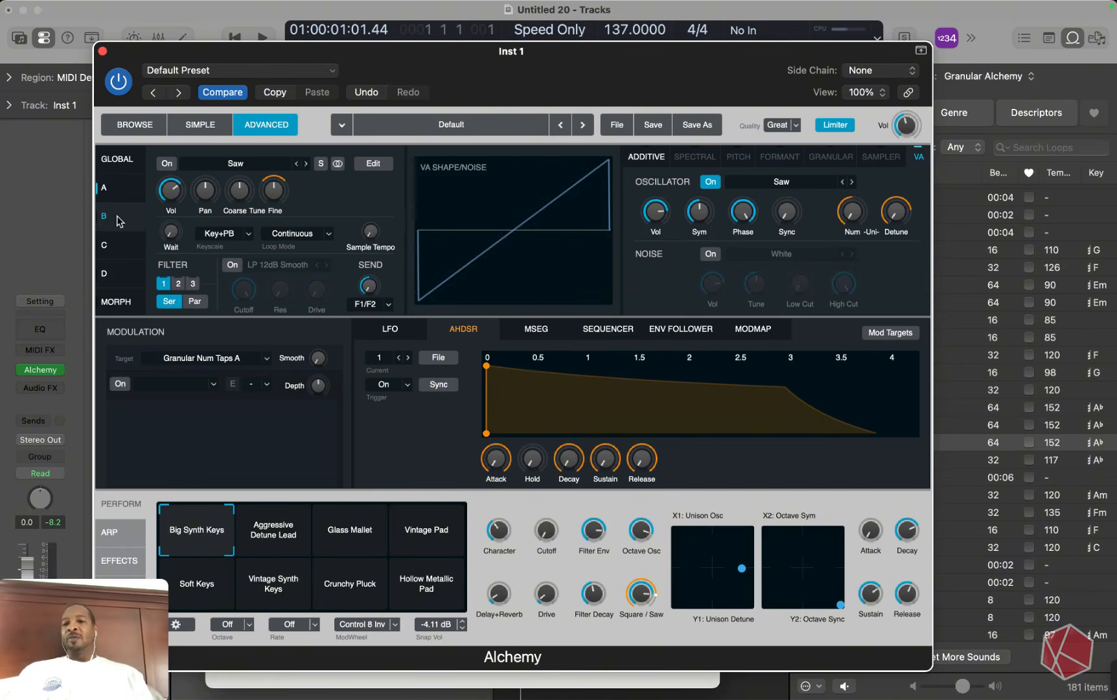
click(116, 250)
click(115, 193)
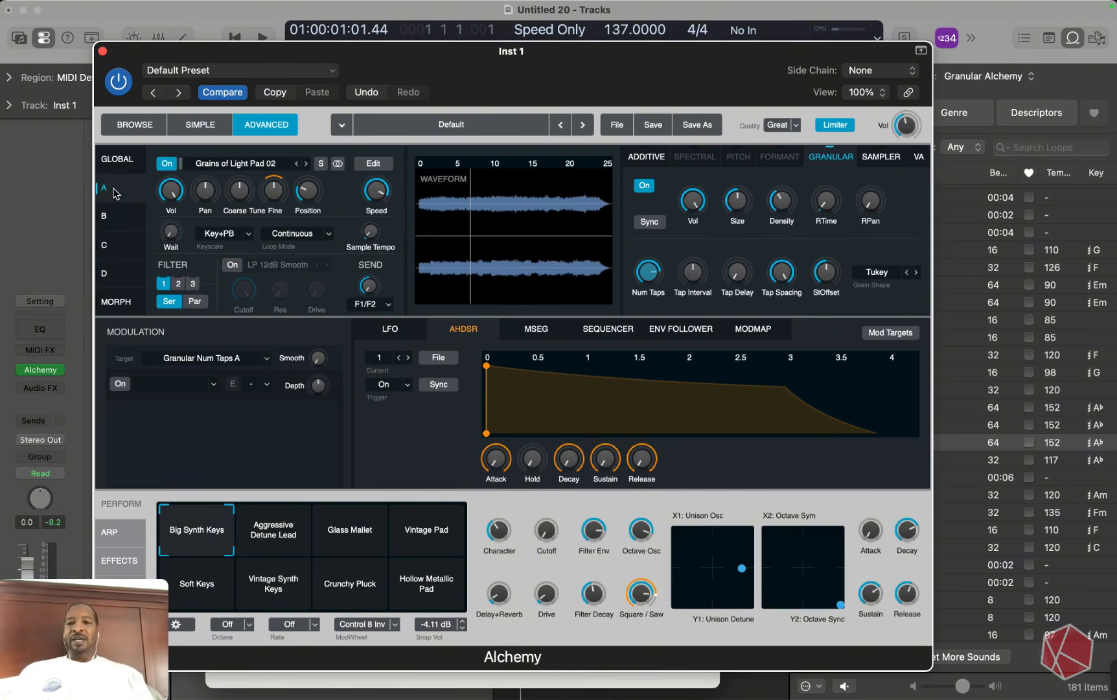
click(309, 234)
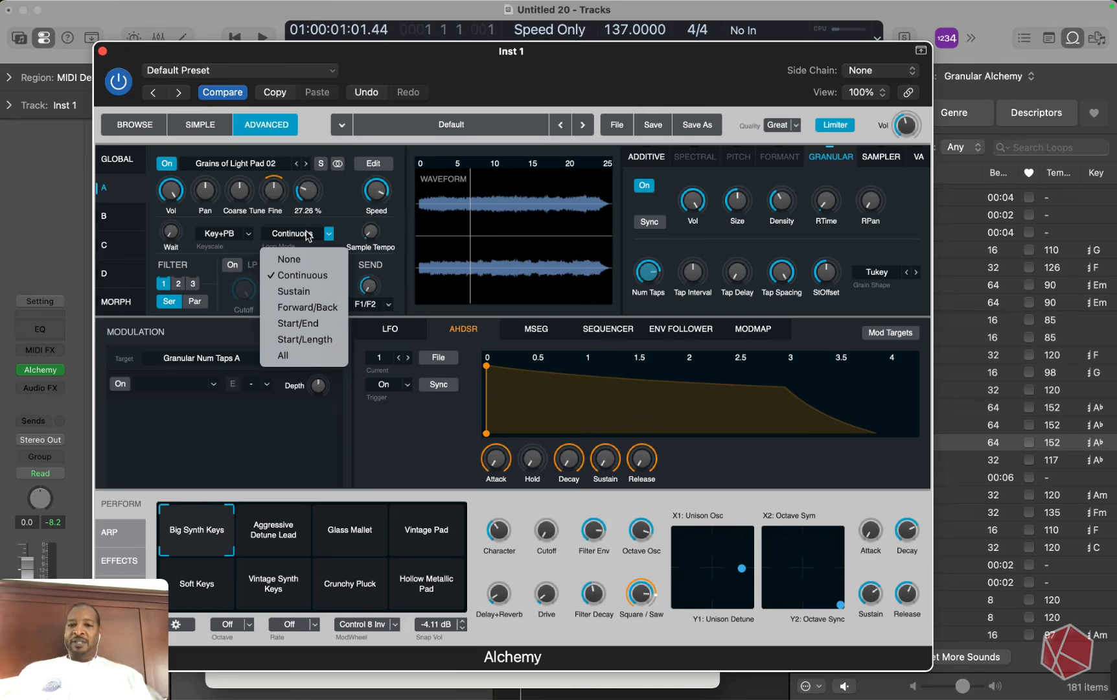
click(301, 309)
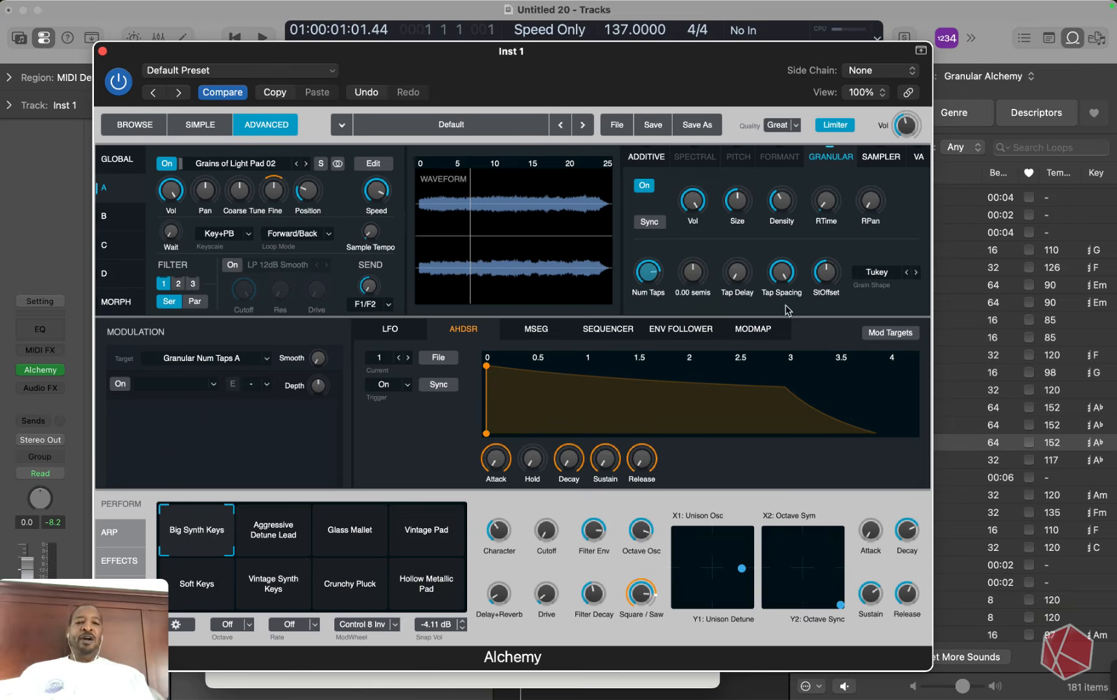
Show source A's import zones with the Grains of Light Pad 02 loop without importing it, and turn on granular Sync
click(952, 441)
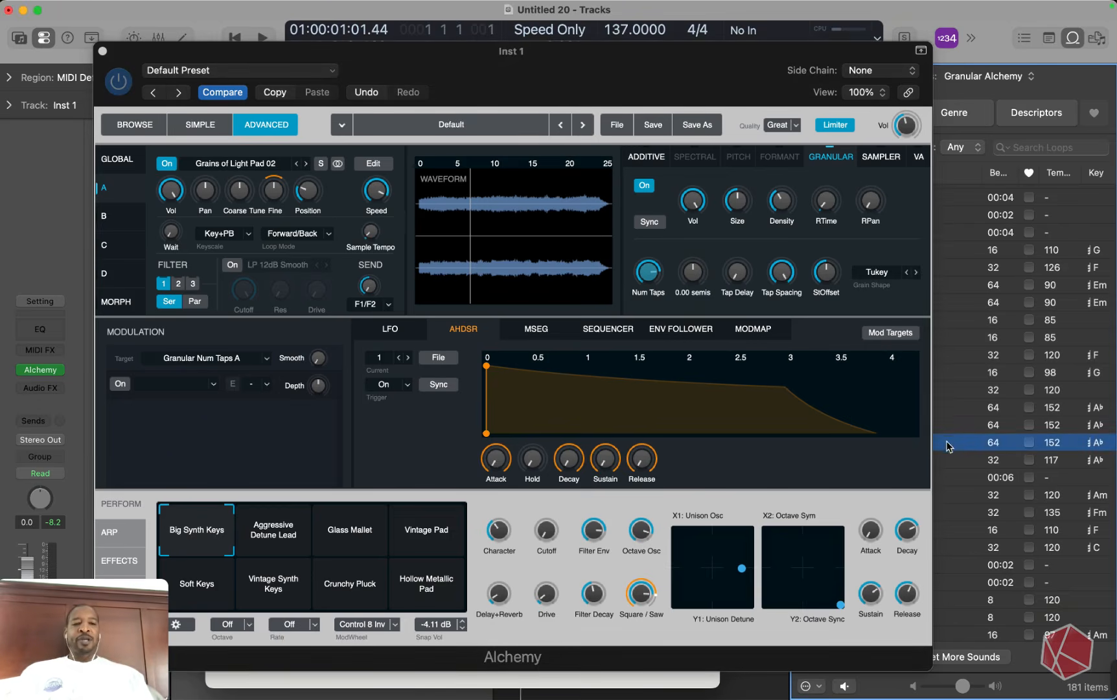
drag(946, 446, 229, 261)
drag(232, 266, 232, 267)
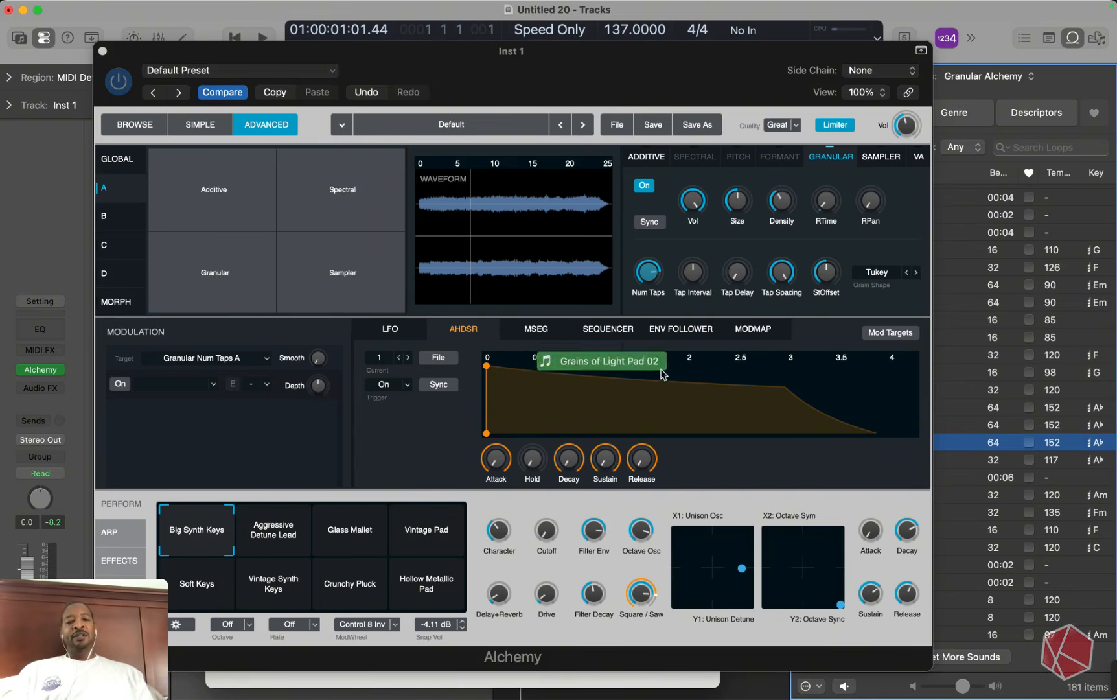
click(655, 225)
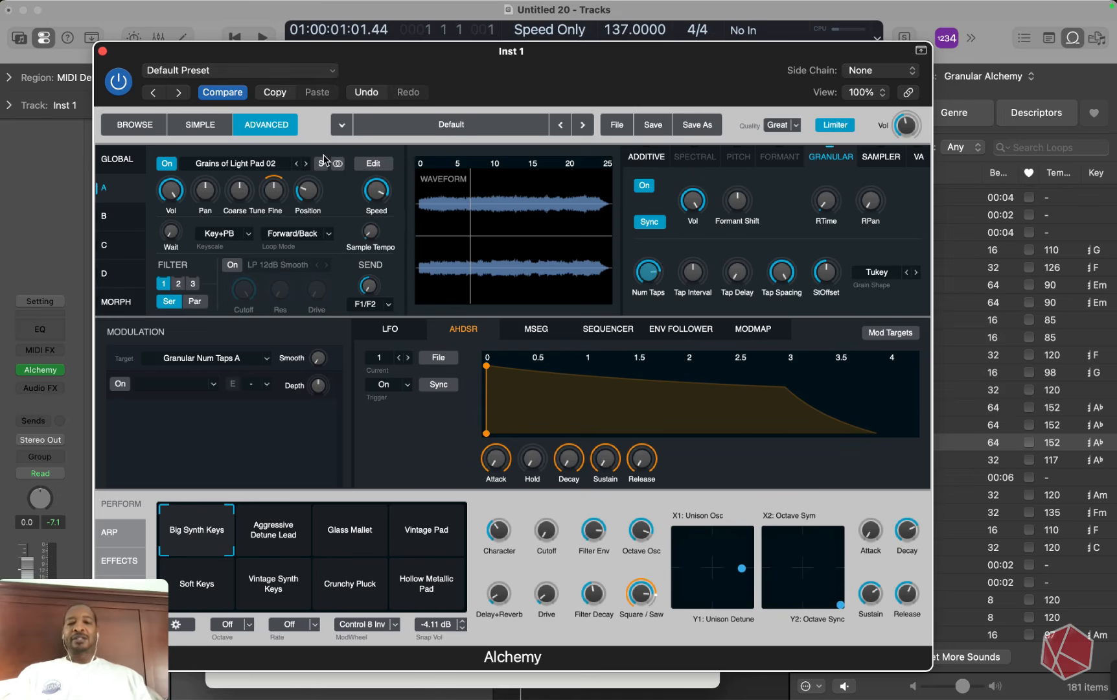
Close the Alchemy window, the Musical Typing keyboard and the loop browser
click(102, 50)
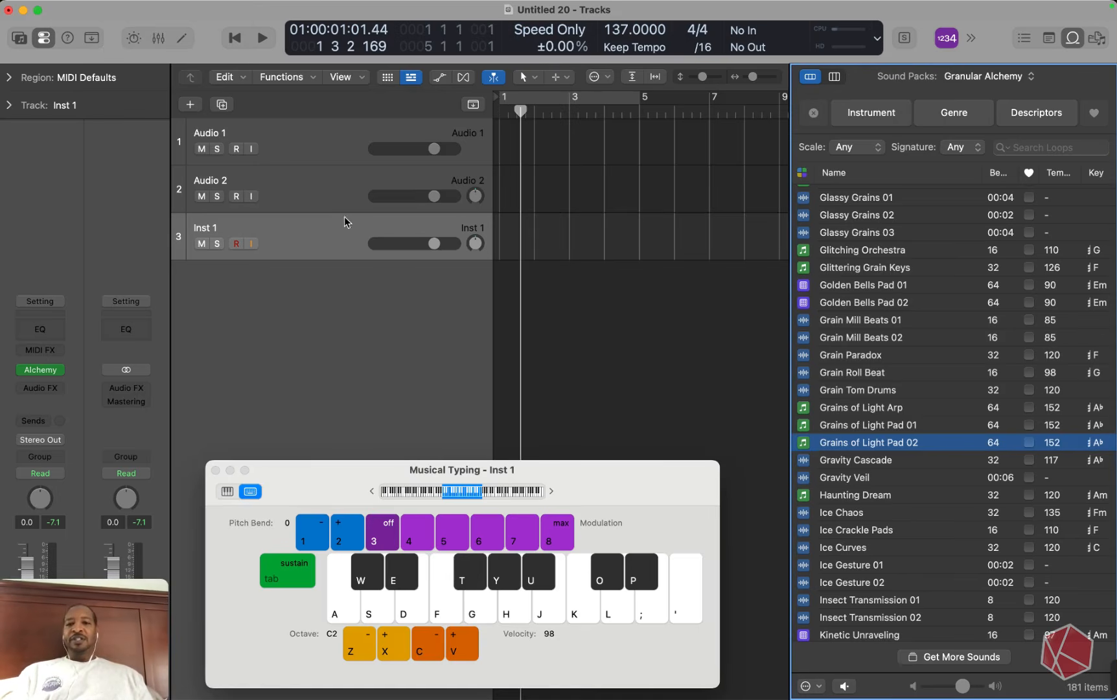
click(215, 472)
key(o)
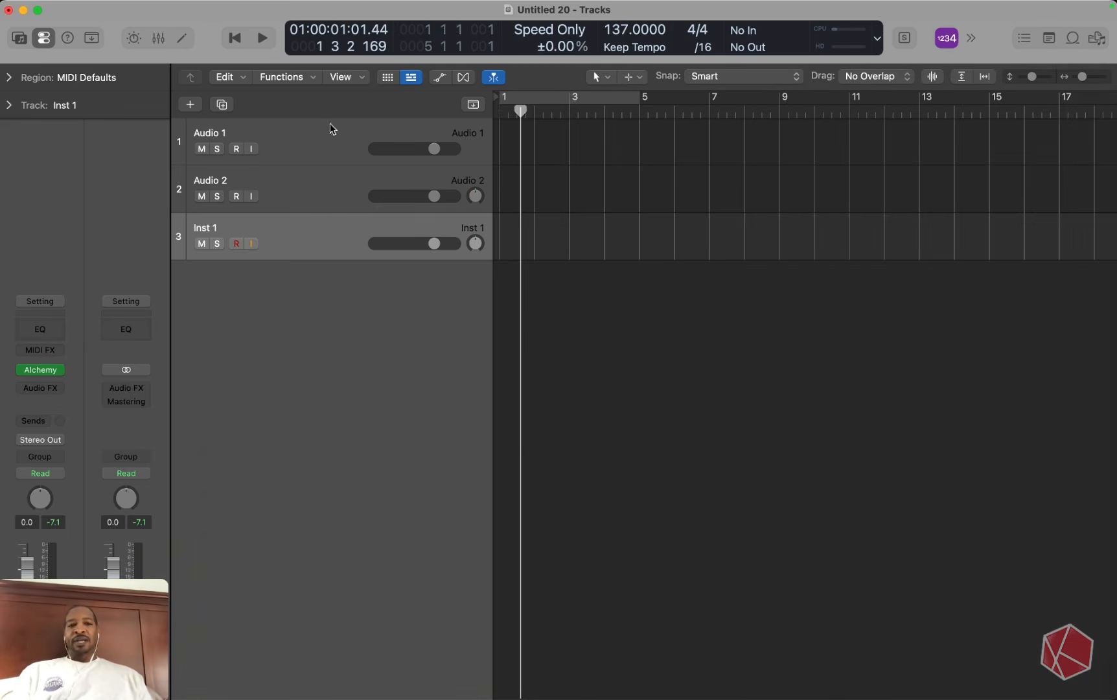
In the Tracks section of the View settings, set the grid lines' placement to Foreground
mouse_move(284, 5)
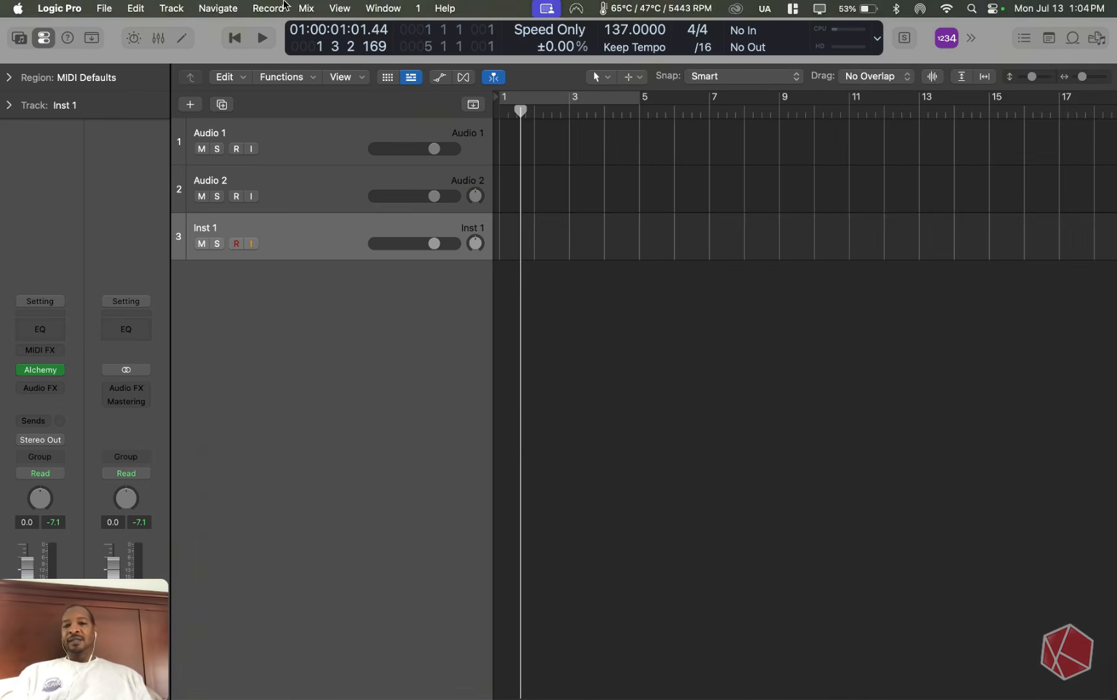
click(70, 11)
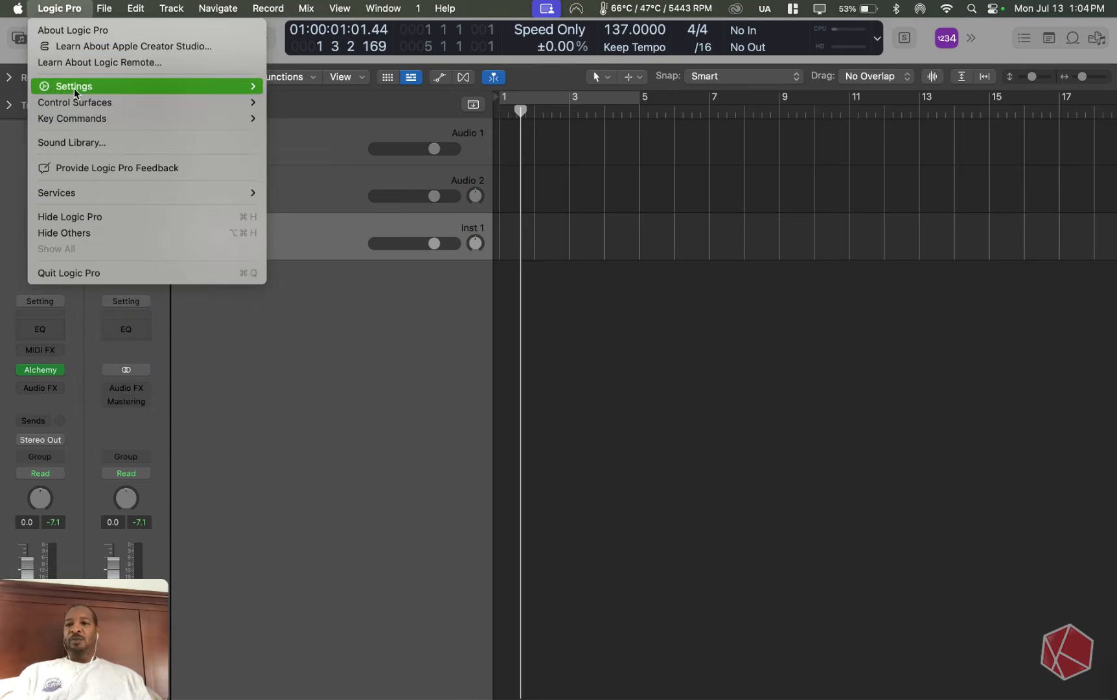
mouse_move(78, 87)
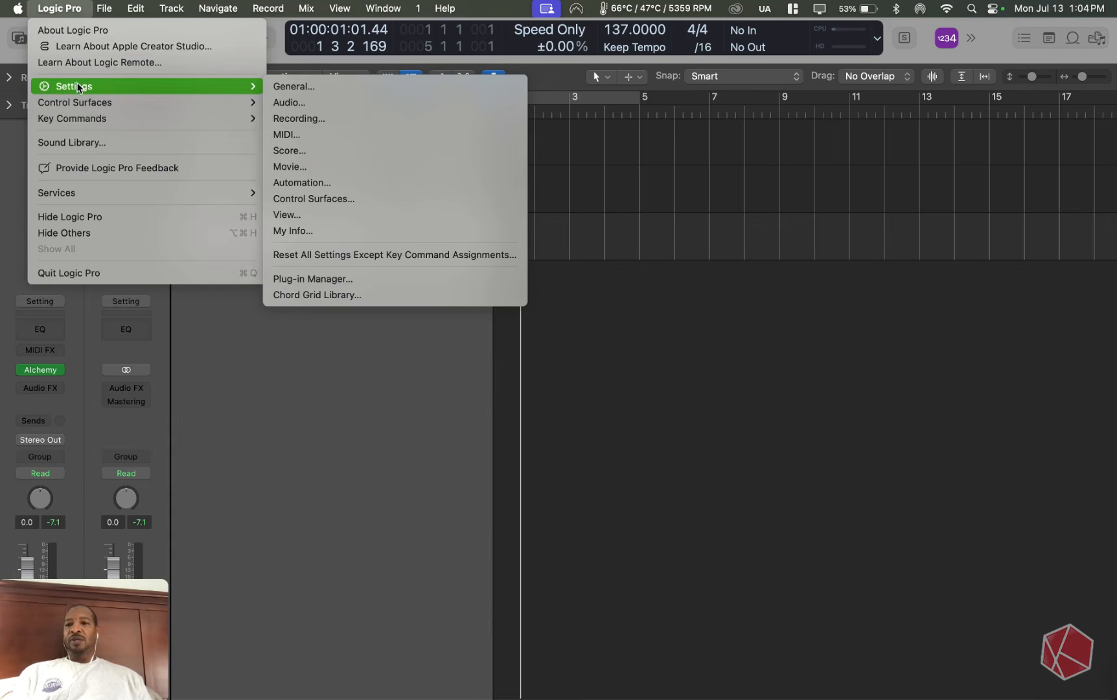
click(363, 218)
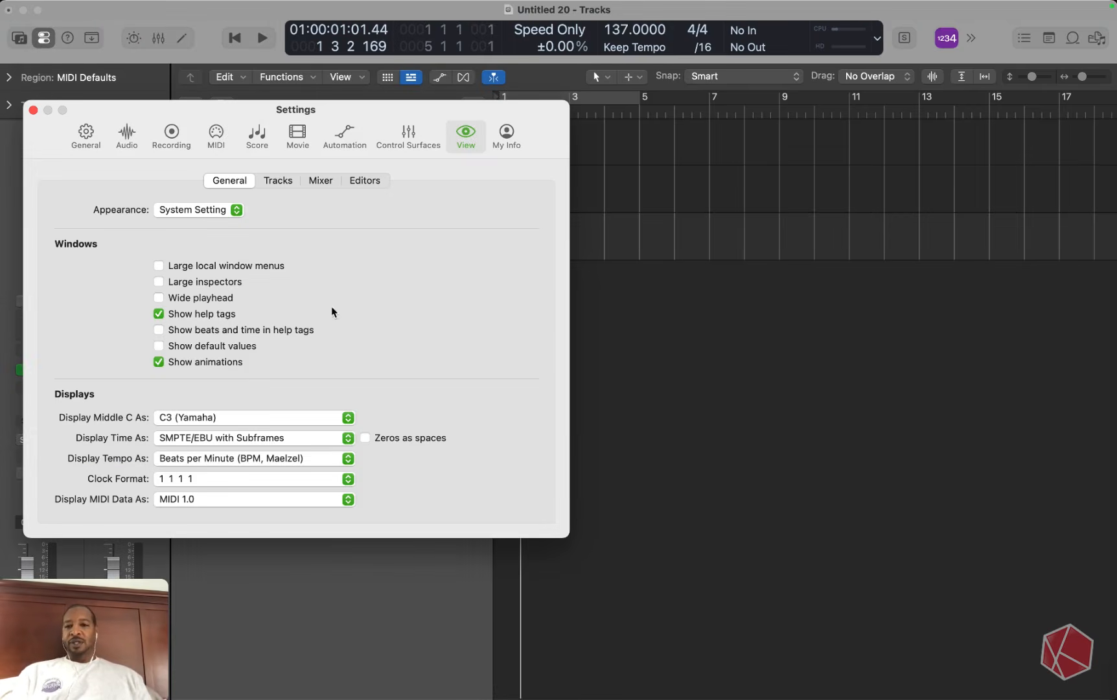
click(282, 183)
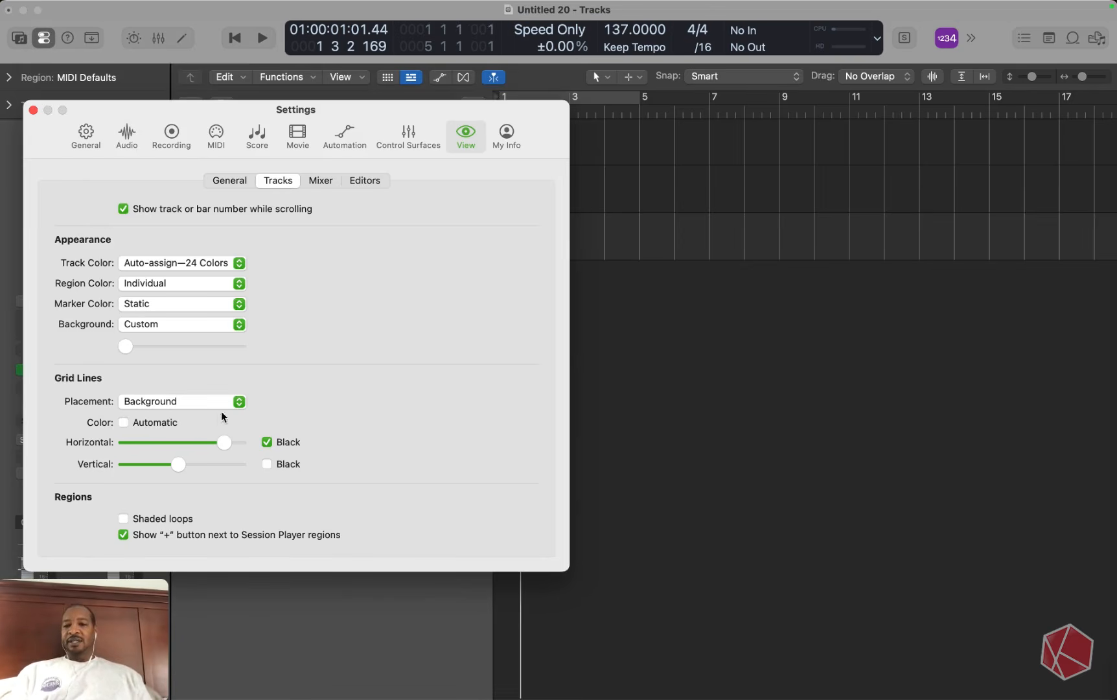
click(133, 399)
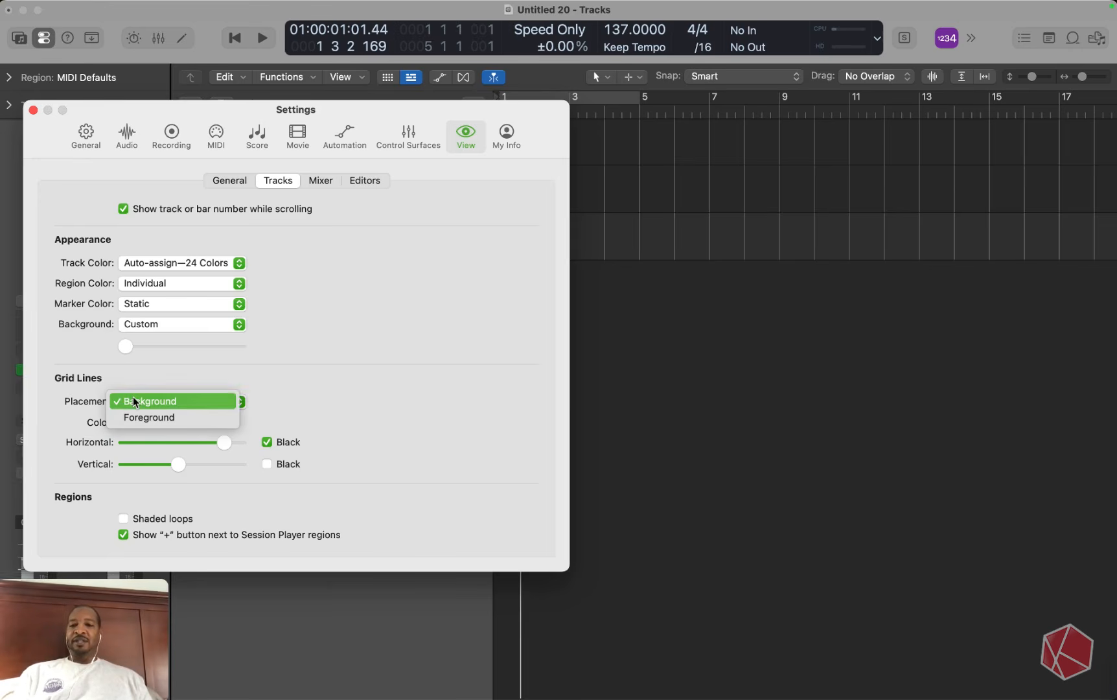
click(162, 415)
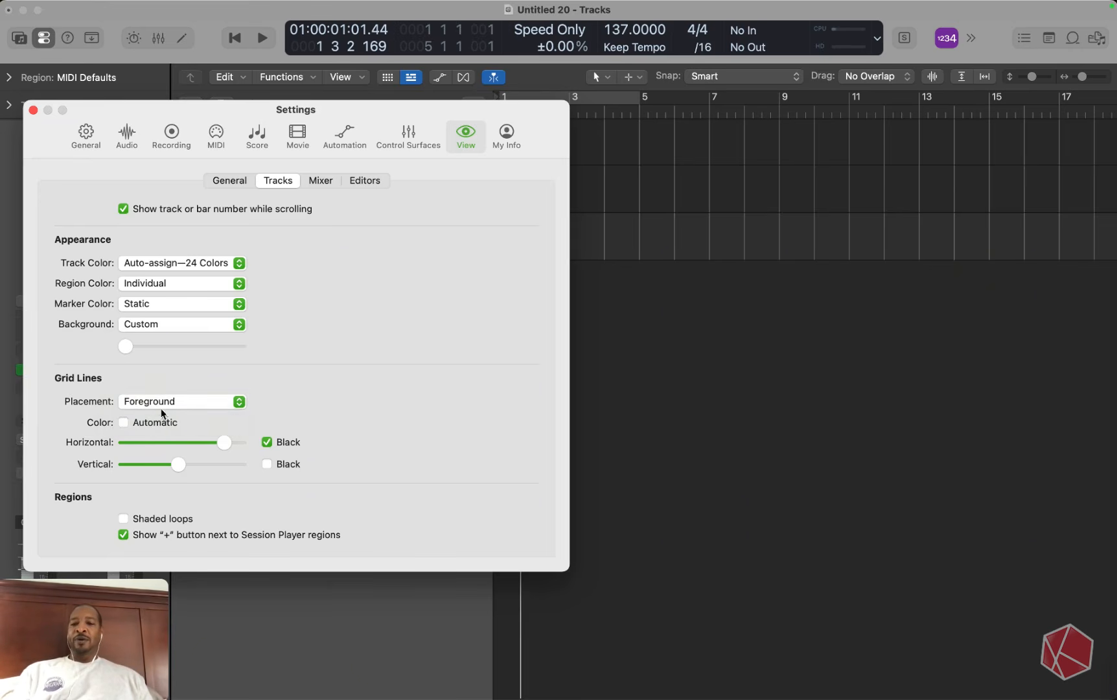
click(136, 405)
click(138, 403)
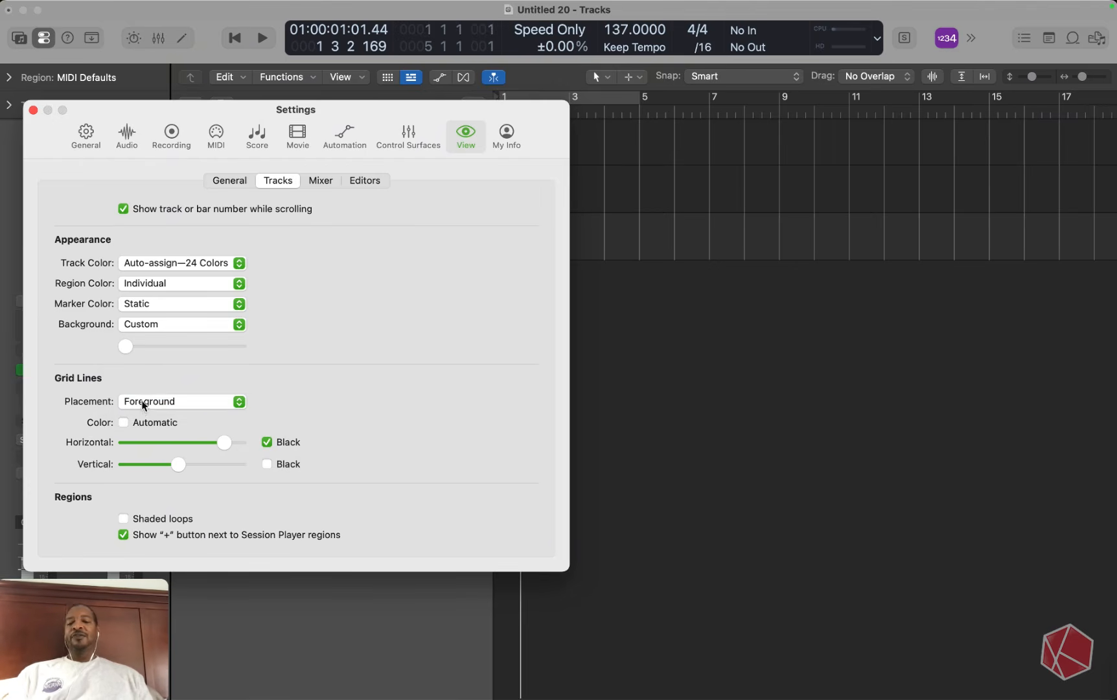
Browse the Flex and Flow sound pack, auditioning Hung Up Cinematic Beat 02, Flight Crew Ocean Pad 02 and Nightingale Drive Bell Lead
click(1081, 28)
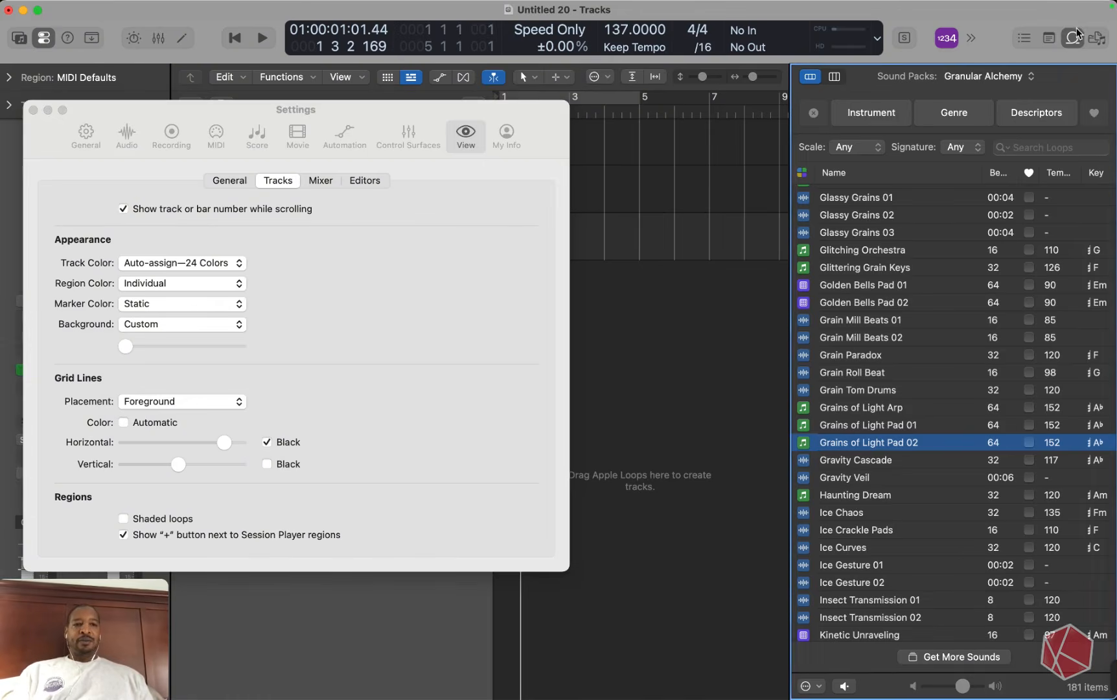
click(979, 75)
scroll(977, 120, up, 3)
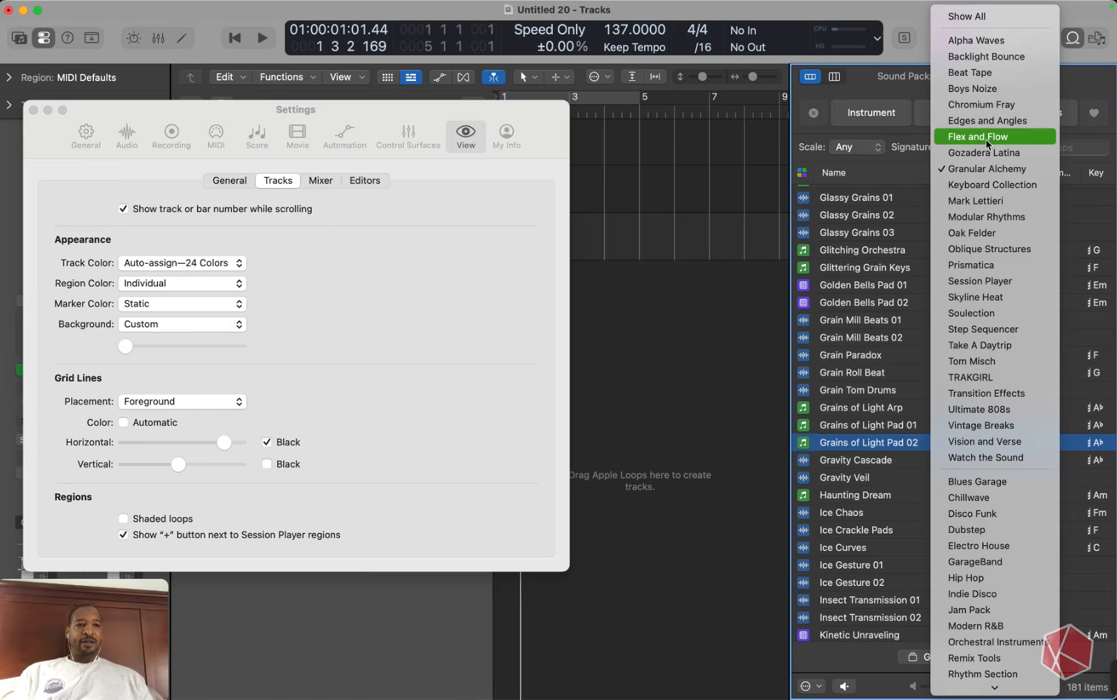
click(986, 138)
click(874, 405)
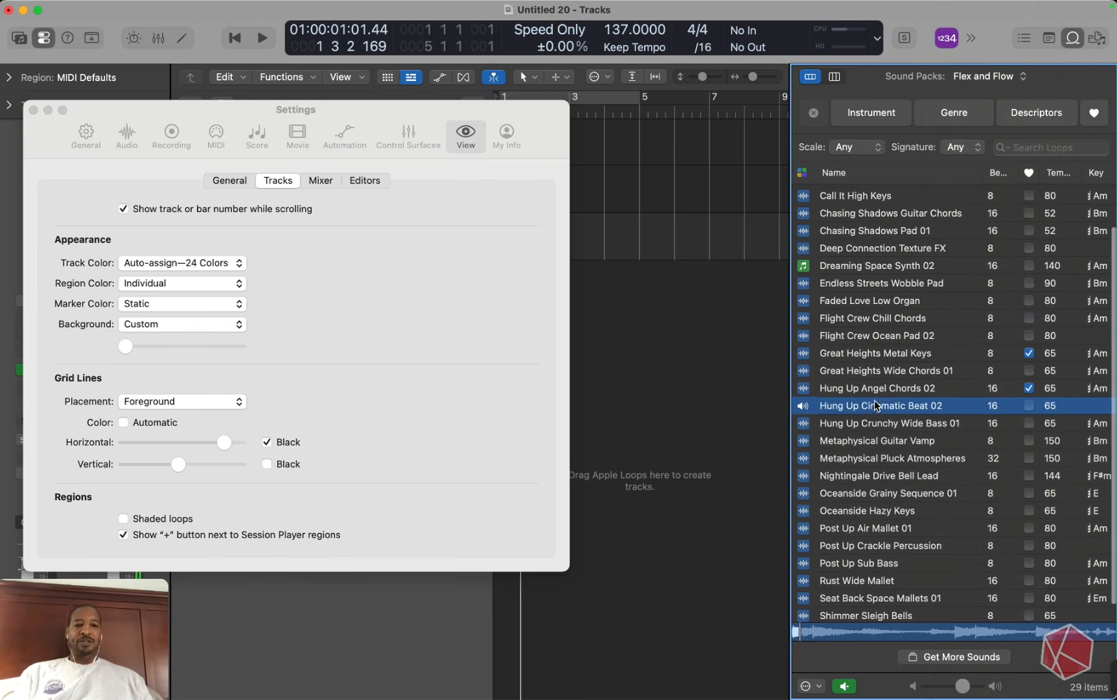
click(869, 341)
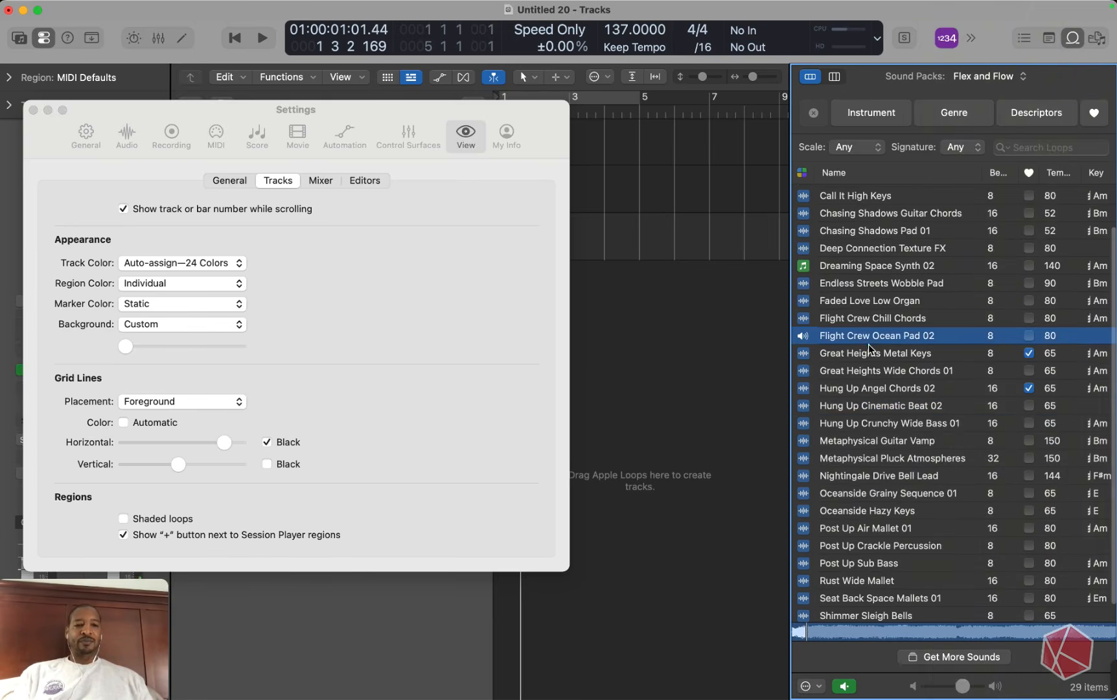
scroll(870, 518, down, 2)
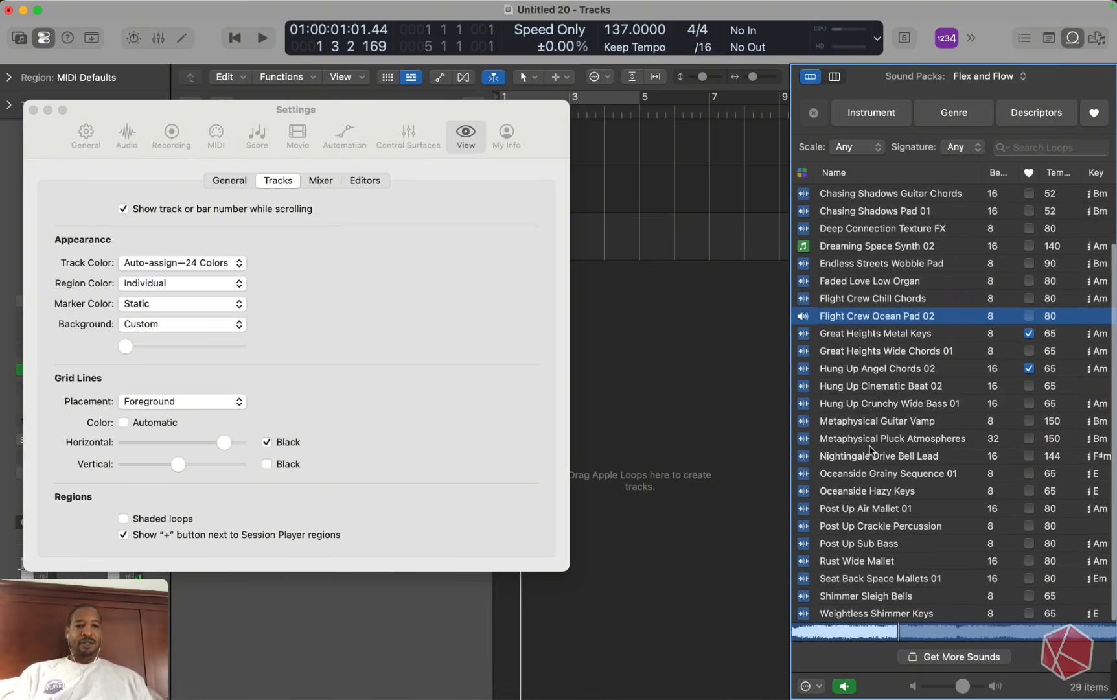
click(869, 454)
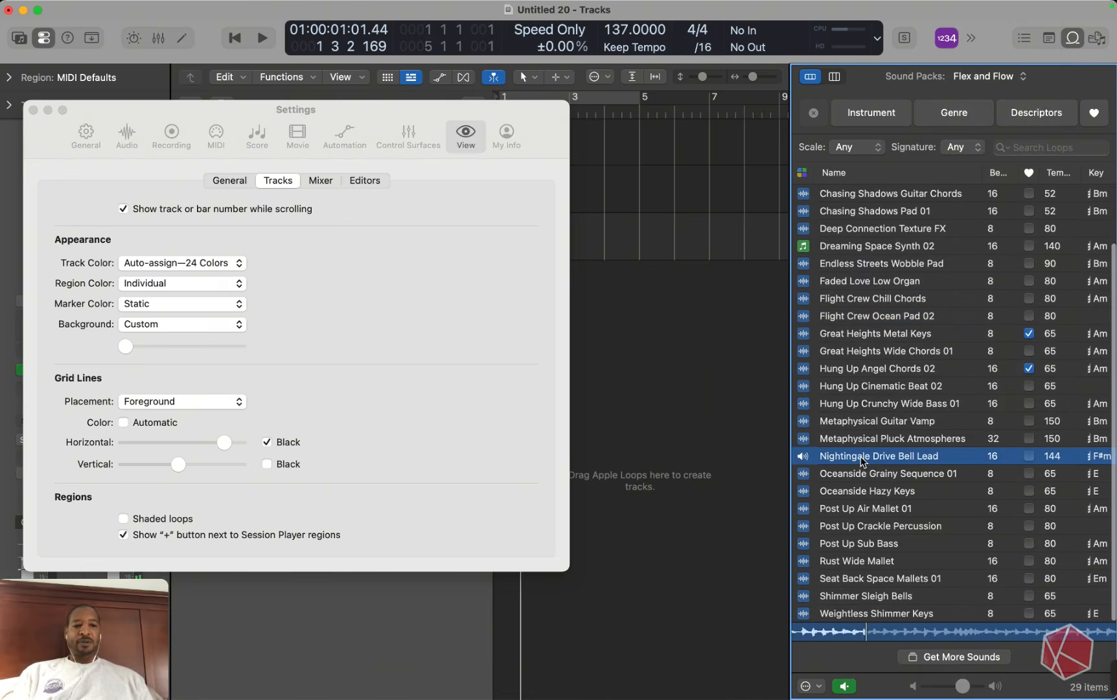
Add the Nightingale Drive Bell Lead loop on a new track at bar 3 and import its tempo into the project
drag(862, 461, 502, 418)
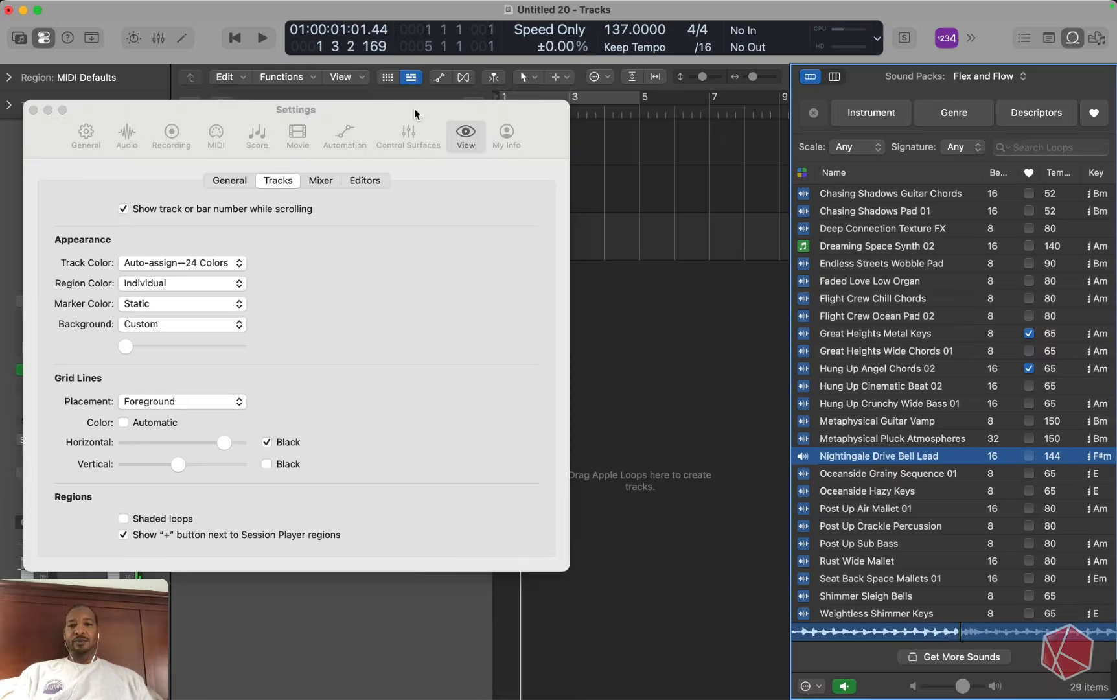
drag(414, 114, 371, 389)
drag(848, 459, 496, 357)
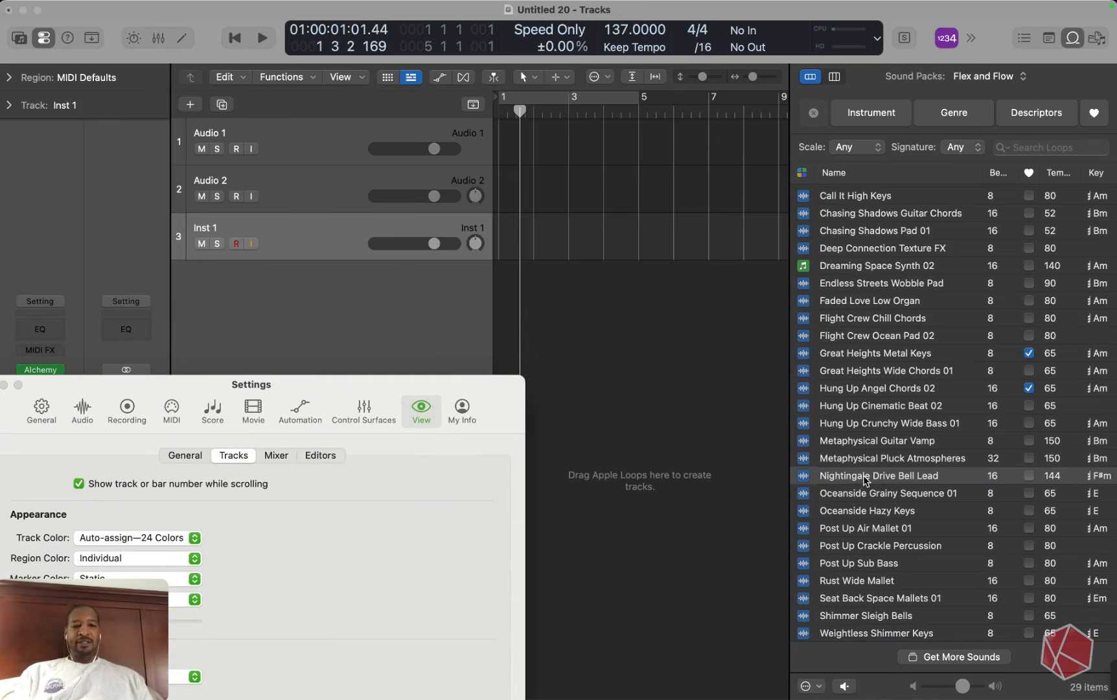
drag(865, 479, 578, 340)
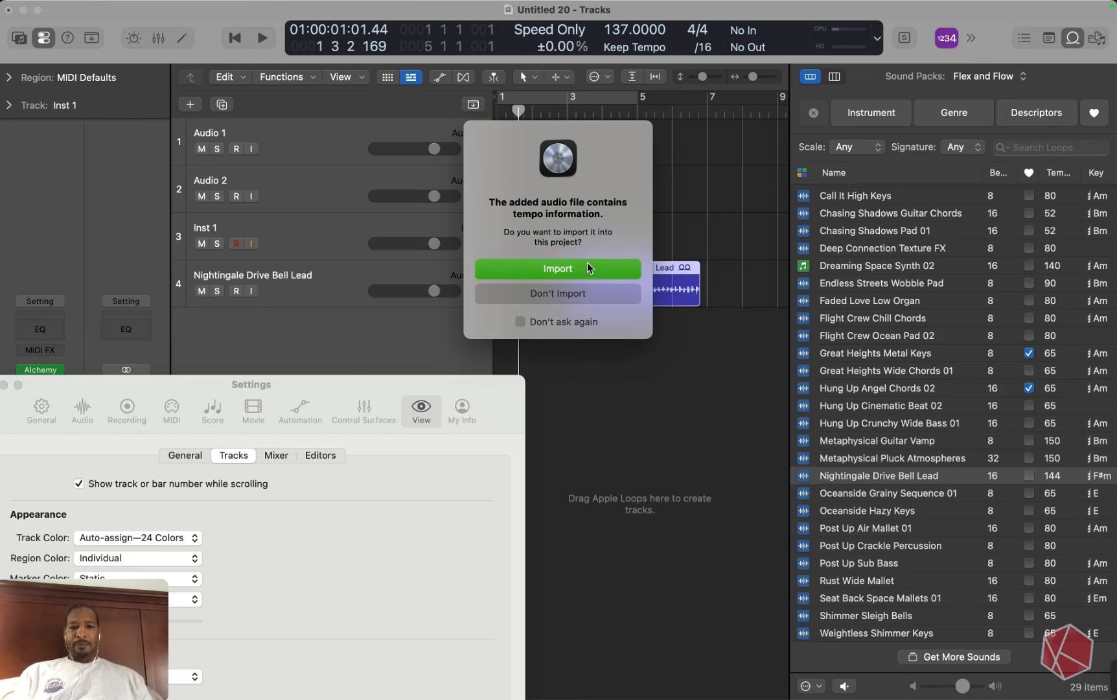
click(550, 271)
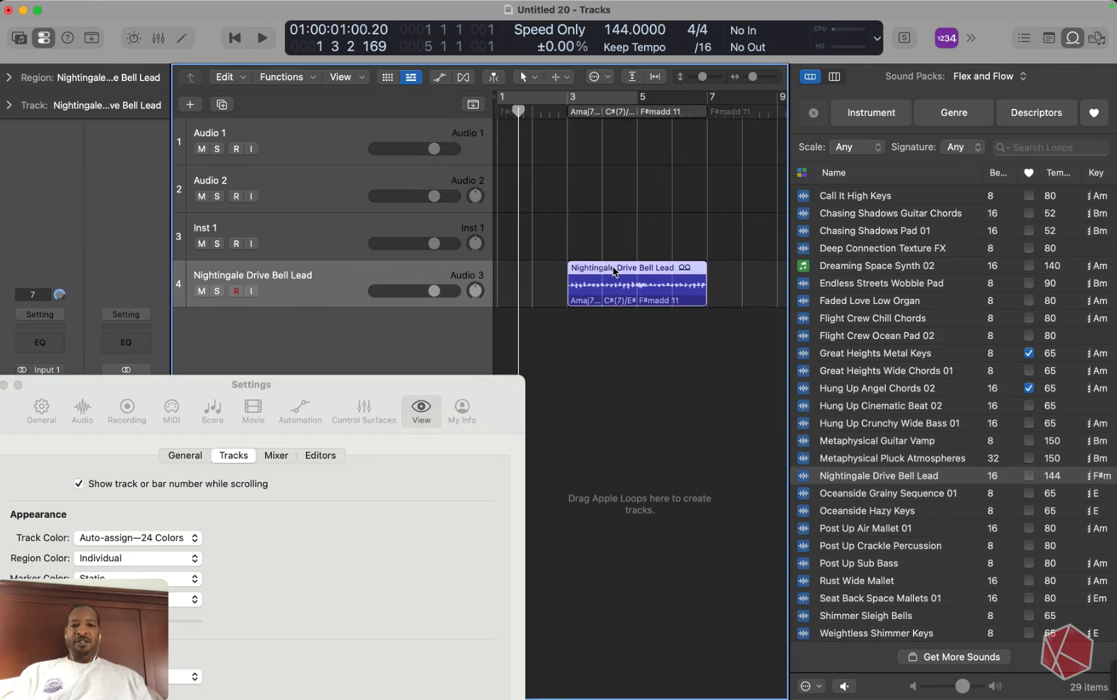
Move the Nightingale Drive Bell Lead region to bar 1 and turn on the cycle area over bars 1 to 5
drag(613, 271, 530, 265)
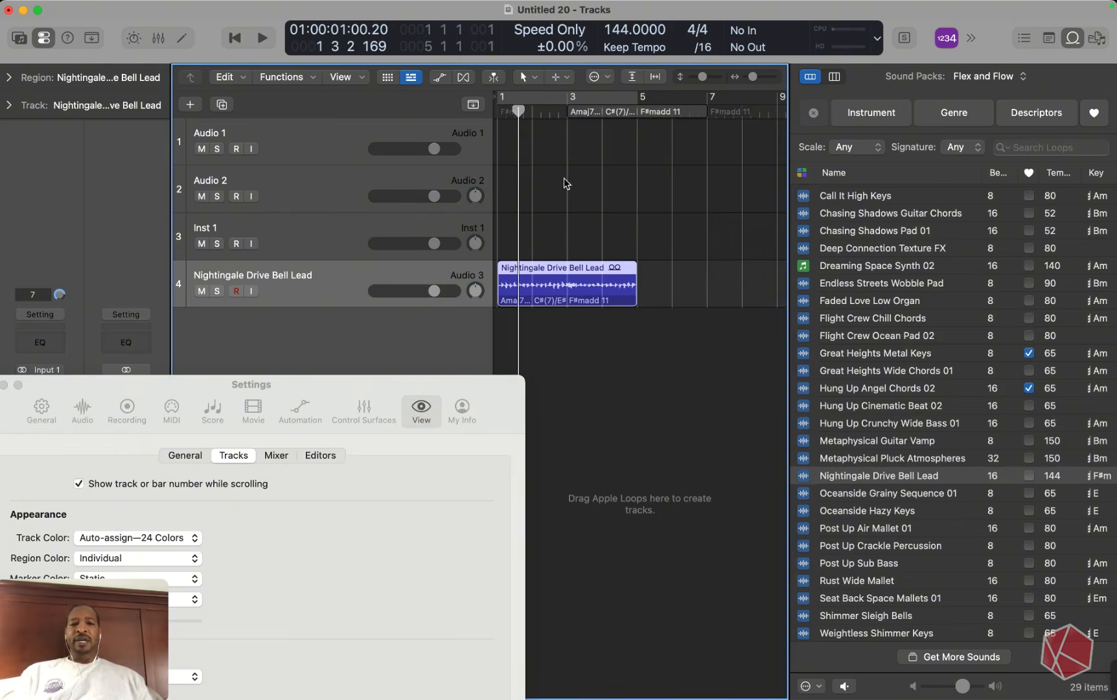
click(545, 98)
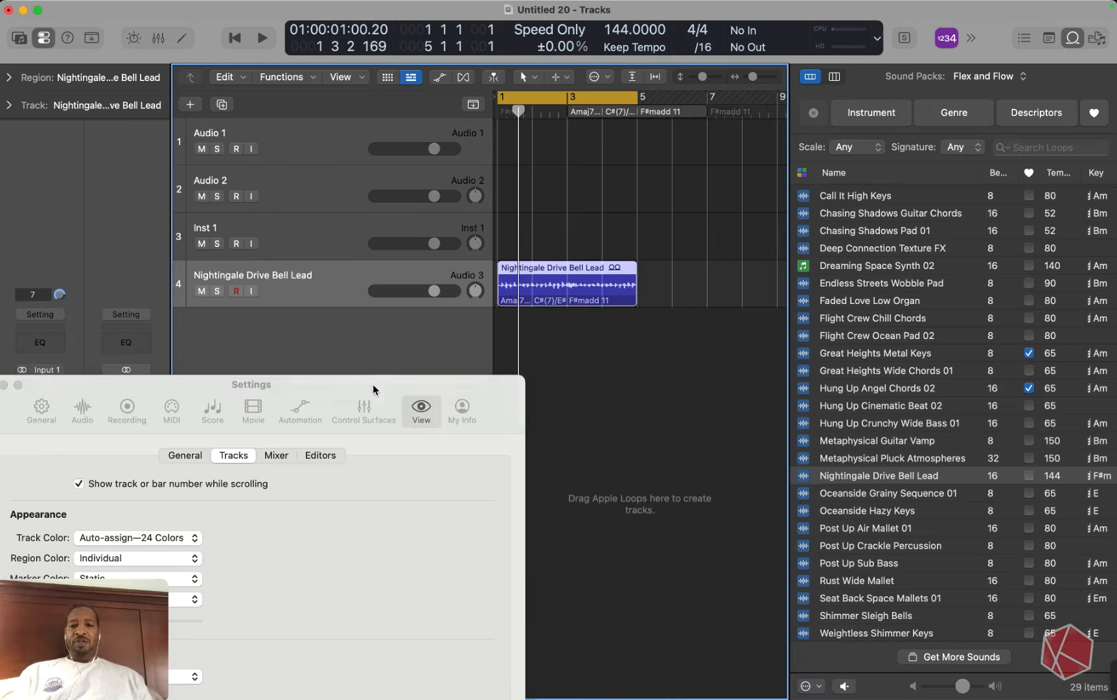
Switch the grid lines' placement to Background and back to Foreground, comparing them over the deselected loop region
drag(372, 384, 654, 328)
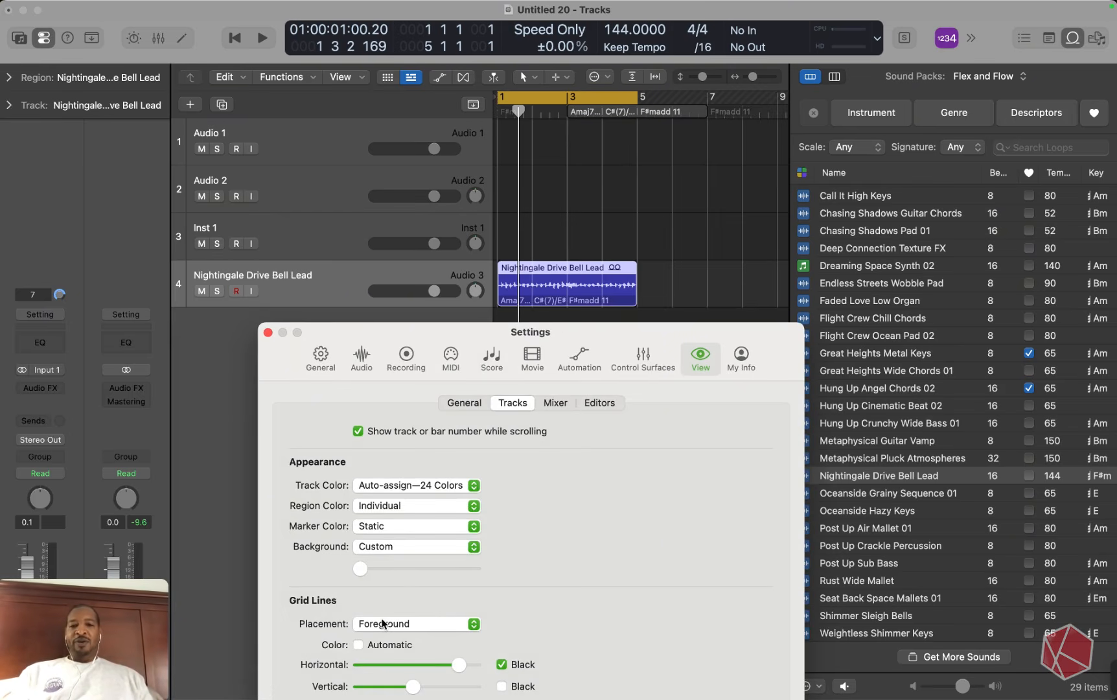
click(704, 282)
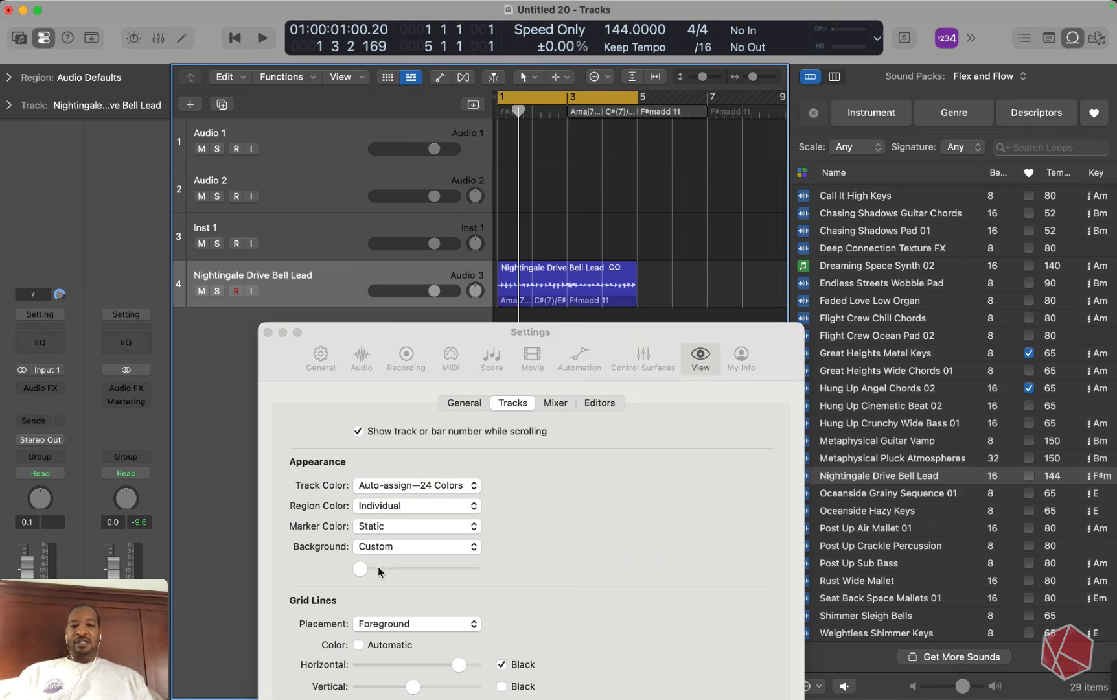
click(391, 624)
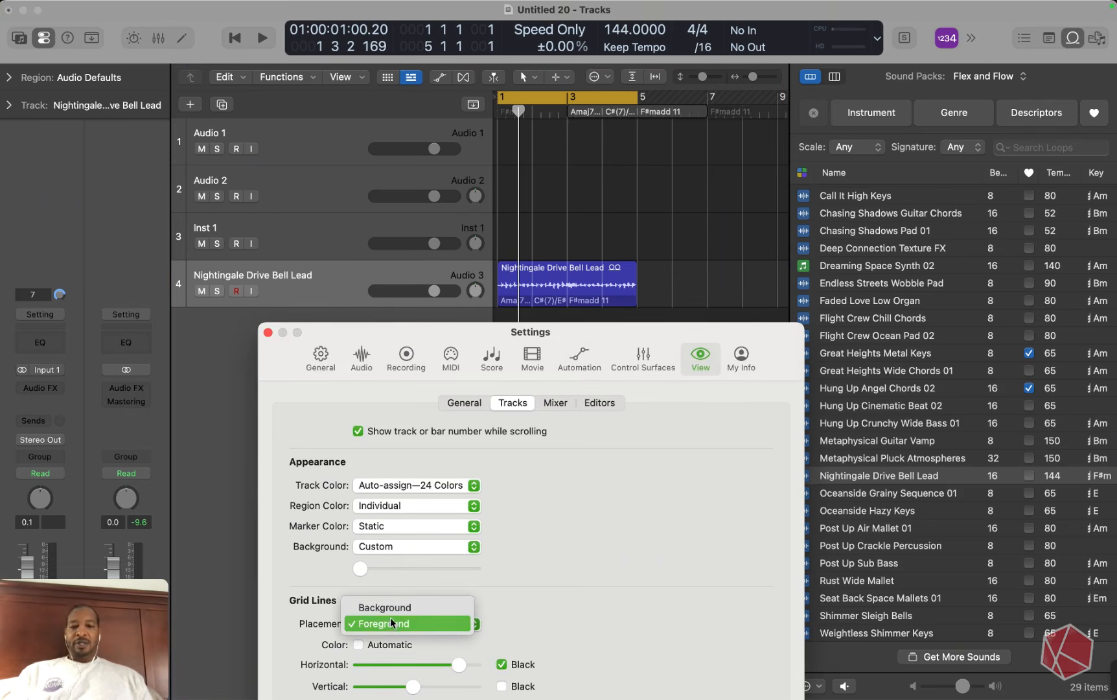
click(390, 604)
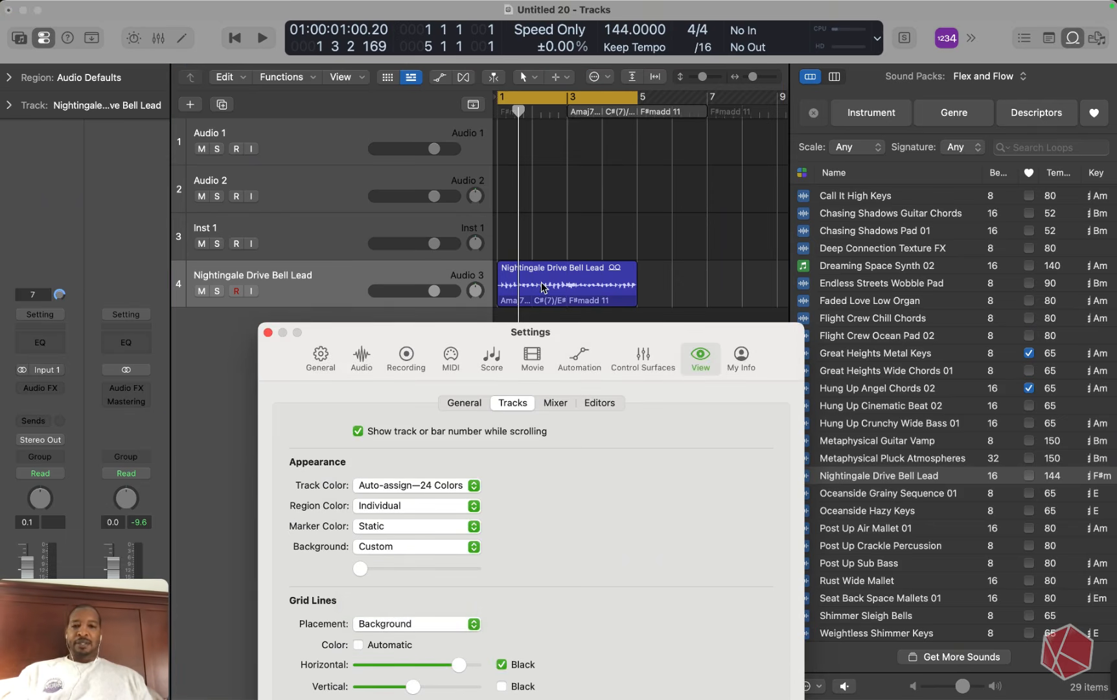
scroll(543, 287, right, 1)
click(379, 626)
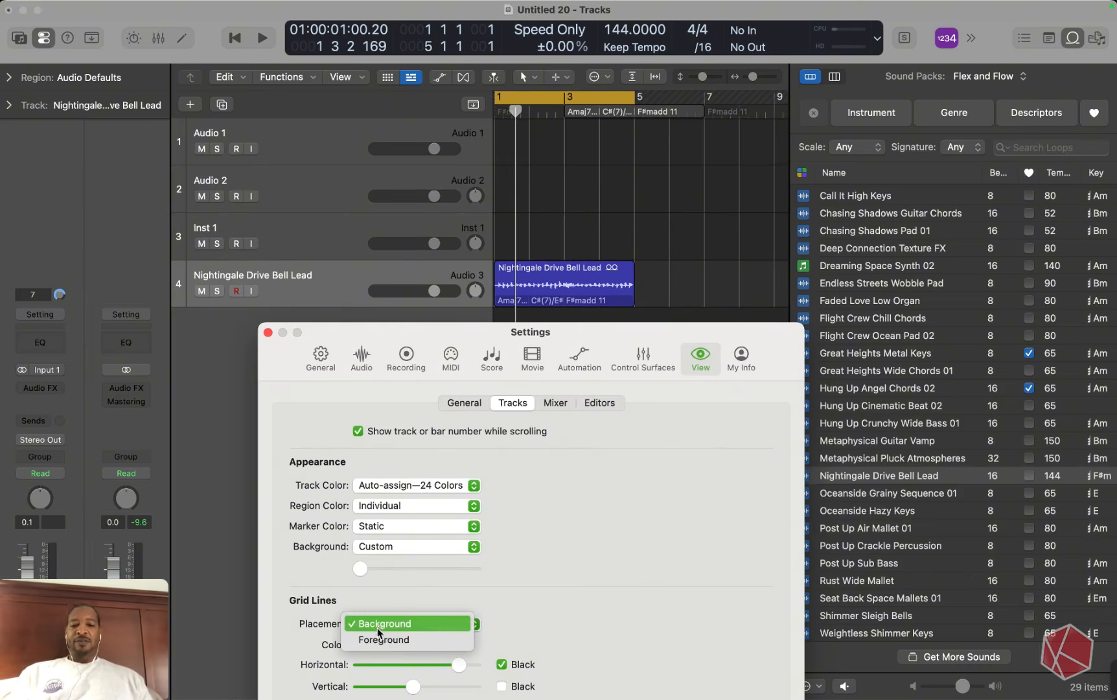
click(382, 639)
Toggle the Automatic grid line color on and off to compare the tracks area, leaving it off
click(357, 644)
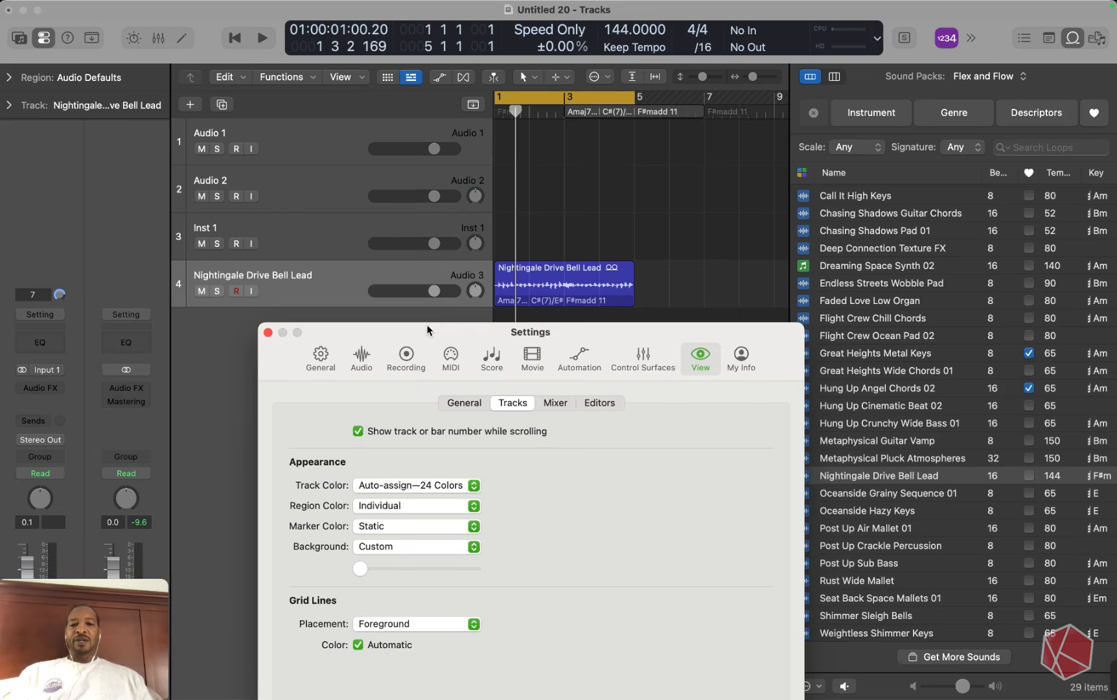
scroll(456, 247, down, 3)
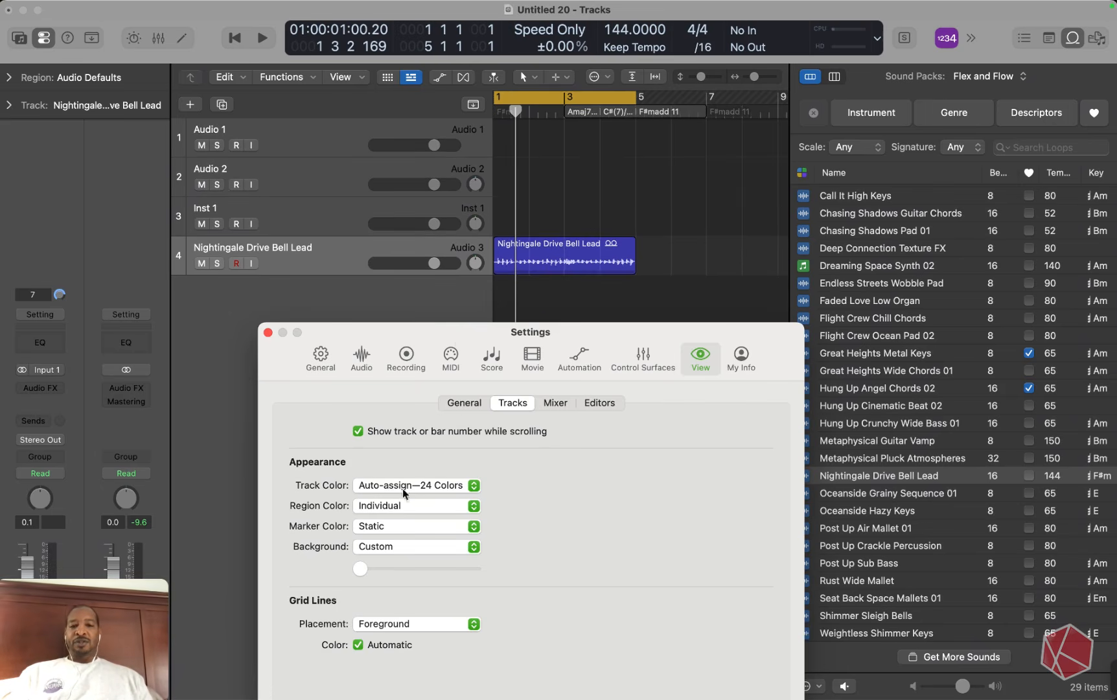
click(357, 645)
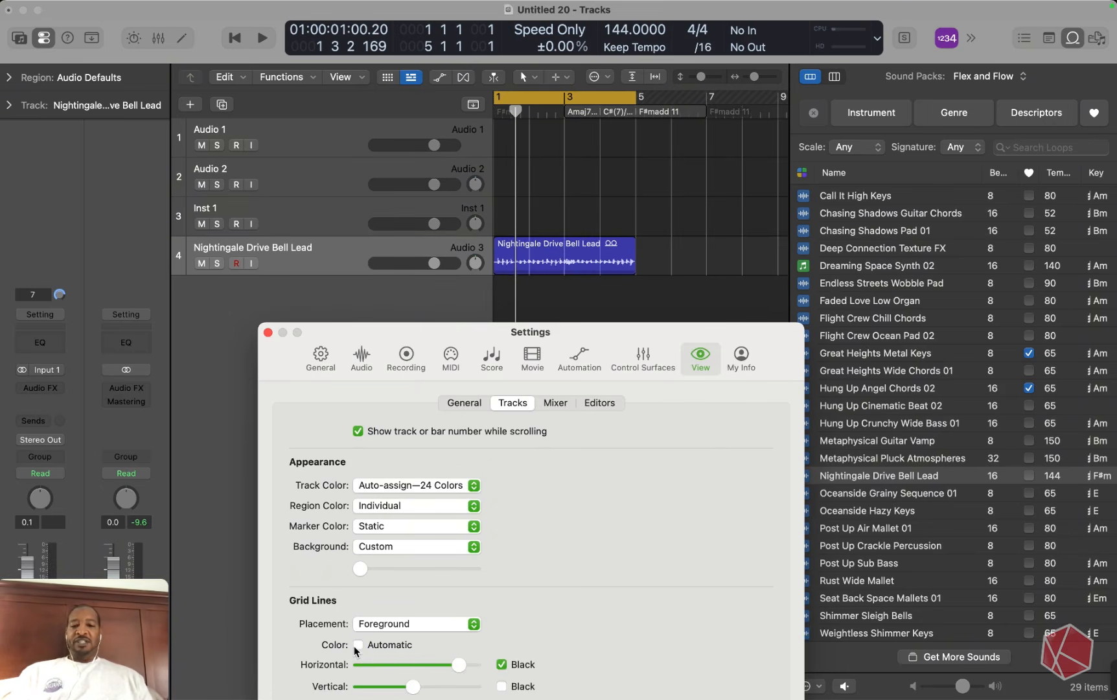
click(356, 644)
click(356, 644)
Raise the horizontal grid line slider, turn off Black for horizontal lines and turn it on for vertical lines
drag(607, 336, 977, 122)
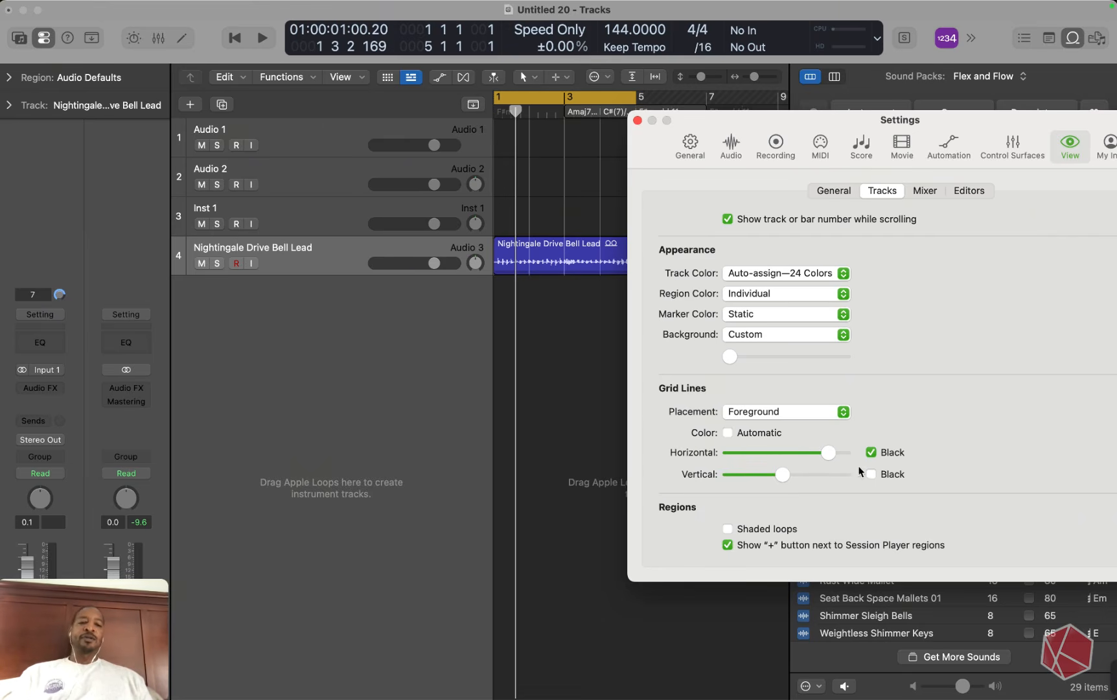
mouse_move(828, 453)
mouse_down()
mouse_move(731, 456)
mouse_move(850, 450)
mouse_move(828, 430)
mouse_move(803, 451)
mouse_move(743, 439)
mouse_move(875, 451)
mouse_move(783, 442)
mouse_move(840, 444)
mouse_up()
click(871, 453)
click(871, 474)
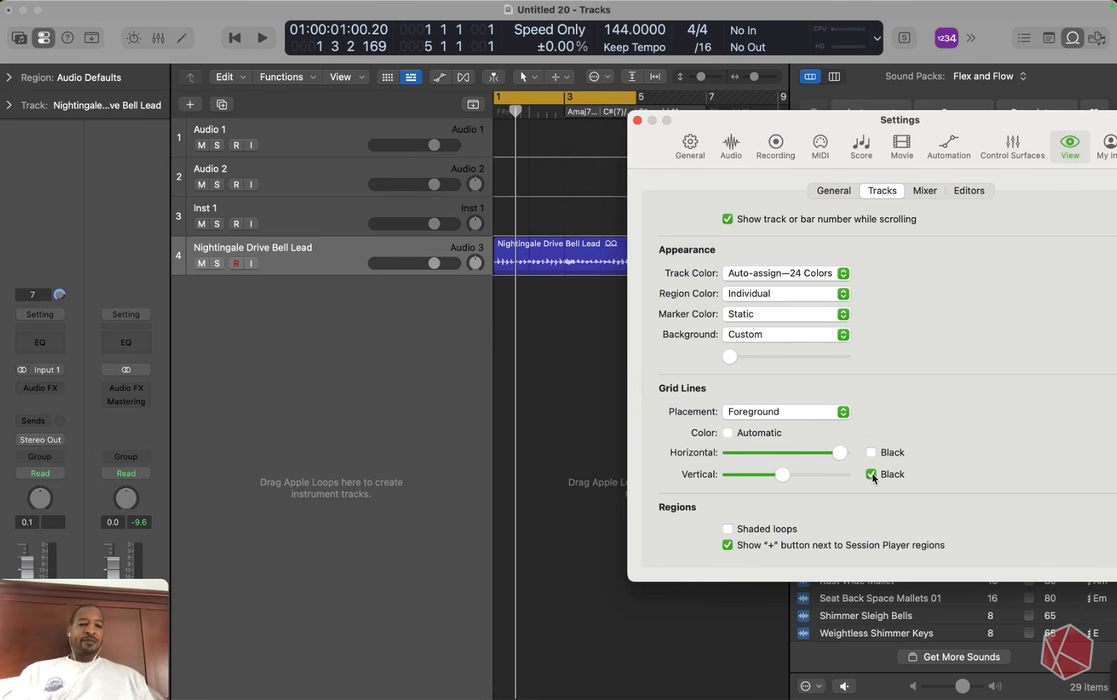
Raise the vertical grid line slider, turn off Black for vertical lines, and set the grid lines' placement to Background
drag(784, 479, 813, 473)
click(872, 474)
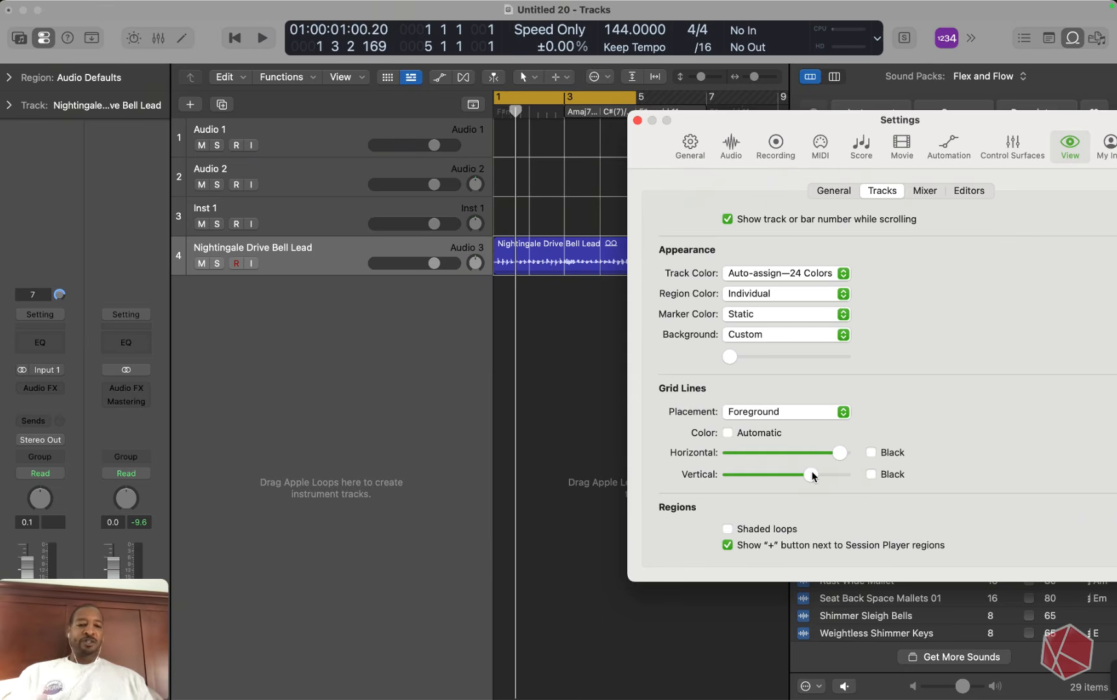
click(734, 415)
click(736, 395)
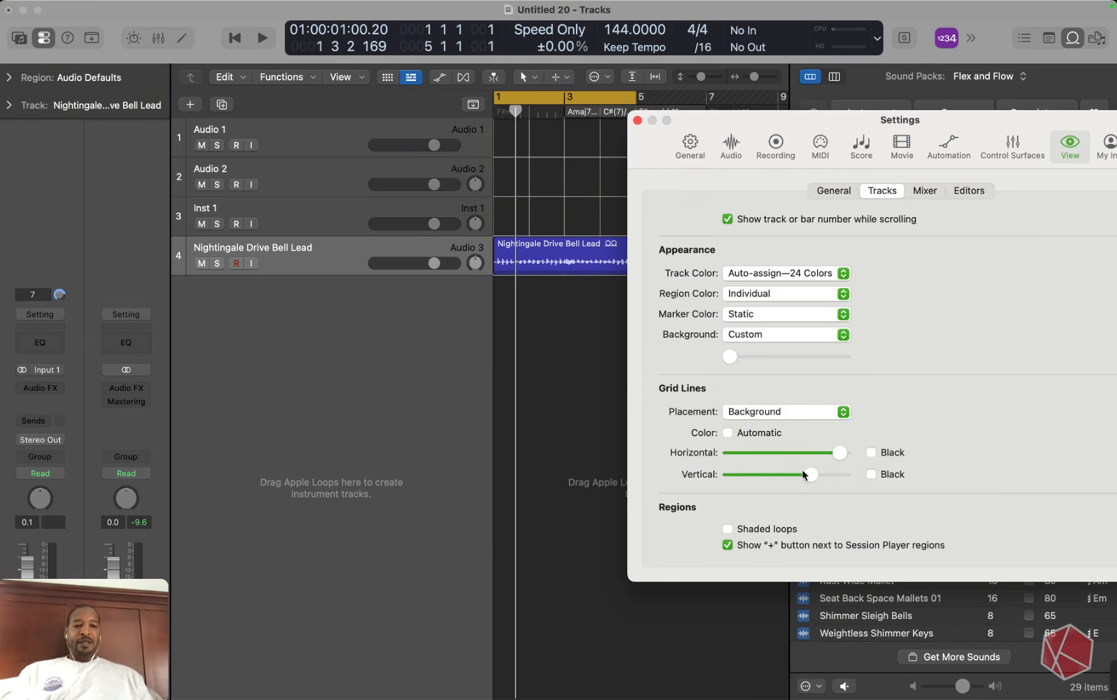
Lower the vertical and horizontal grid line sliders, turn on Black for horizontal lines, and close the settings
drag(811, 475, 770, 475)
click(870, 452)
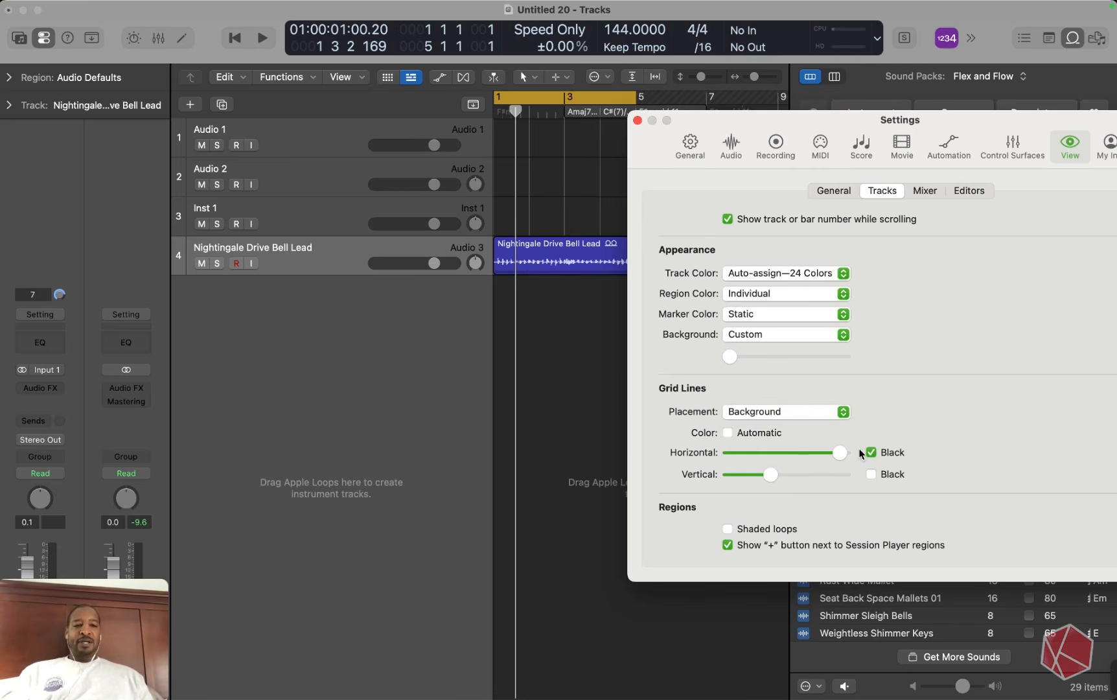
drag(842, 453, 823, 454)
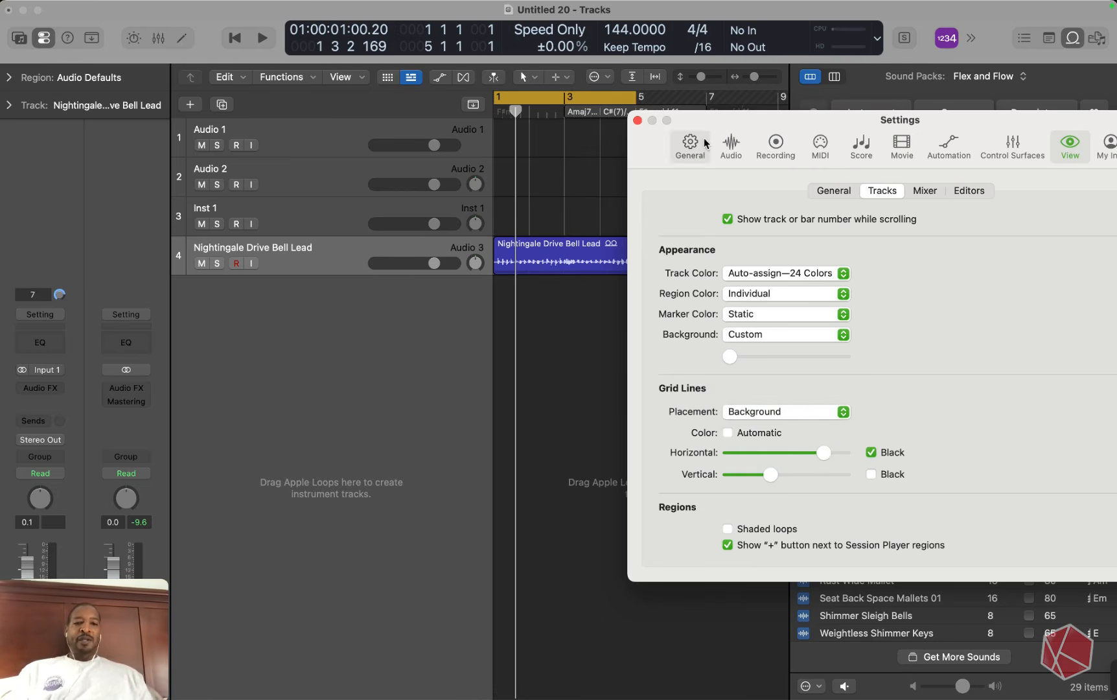
click(637, 121)
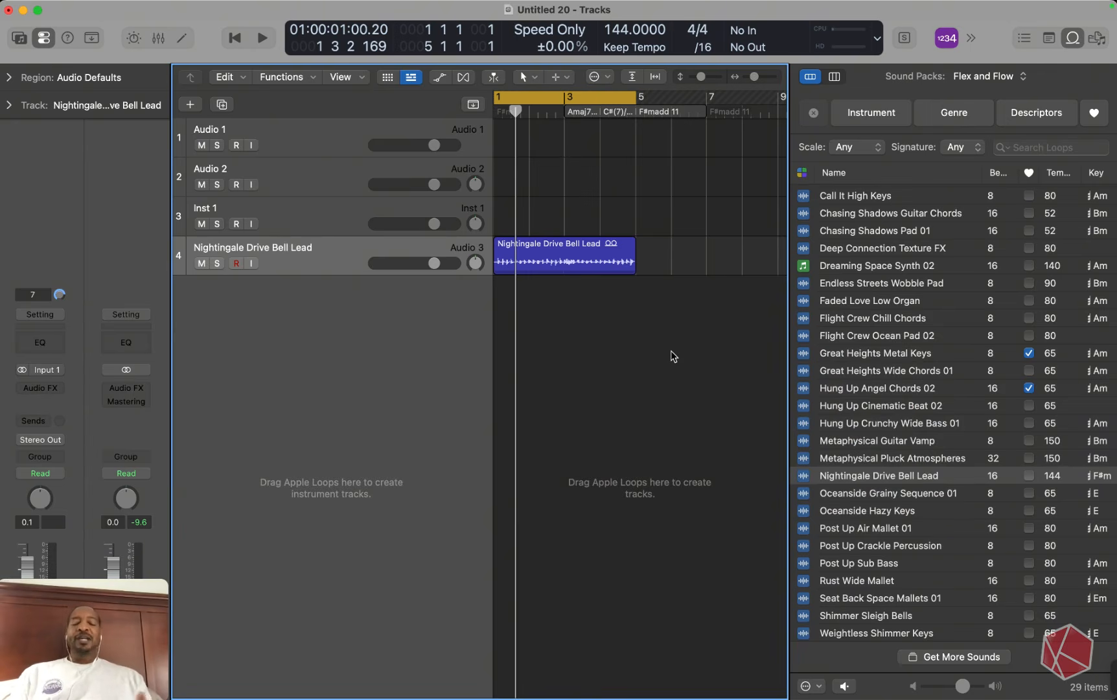
Hide the Loop Browser and play a few bars of the Nightingale Drive Bell Lead loop
click(1072, 38)
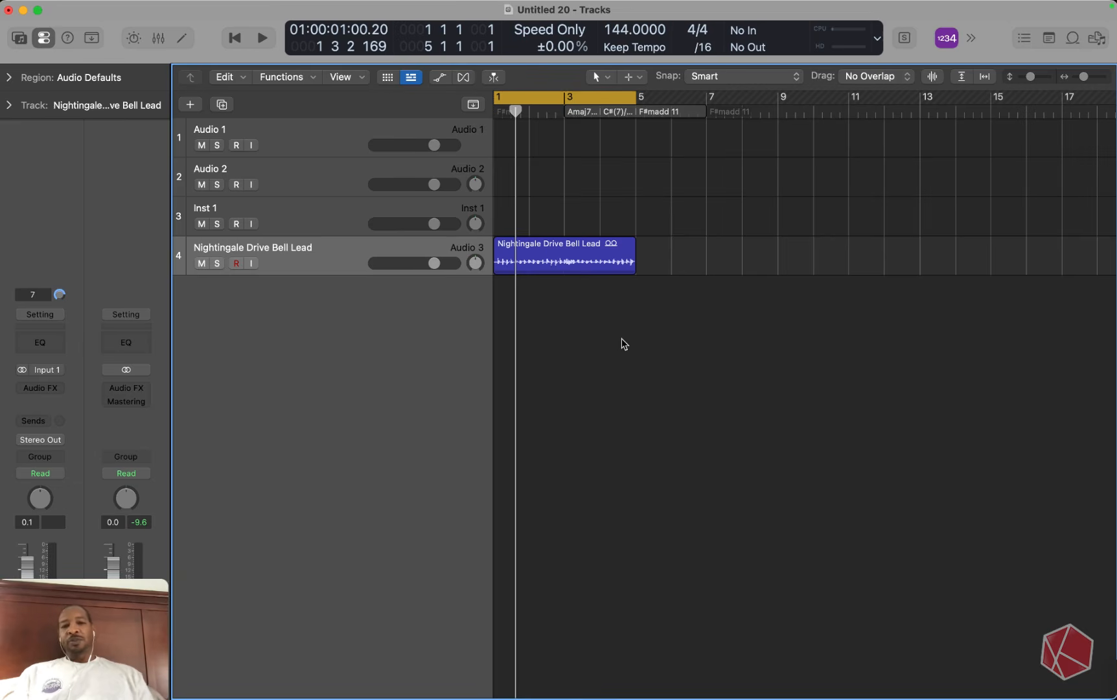
key(space)
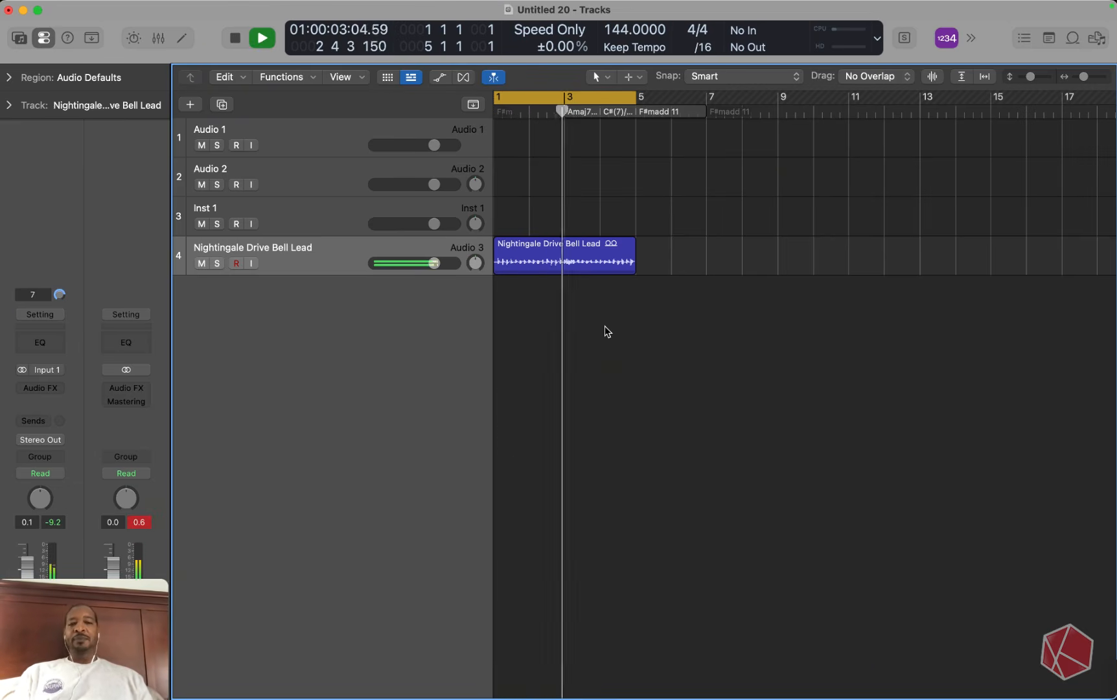
key(space)
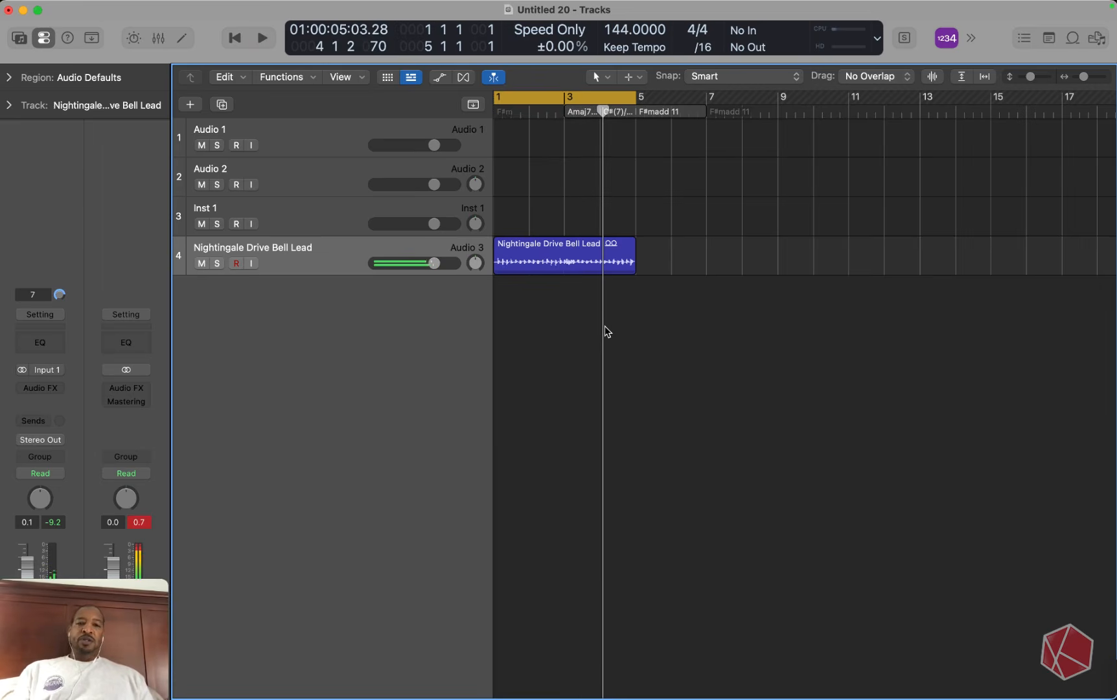
Import DrumLoop_Lessons_01_135.wav from Finder's Drum Loops folder onto a new track below the bell lead, starting at bar 1
key(ctrl+Up)
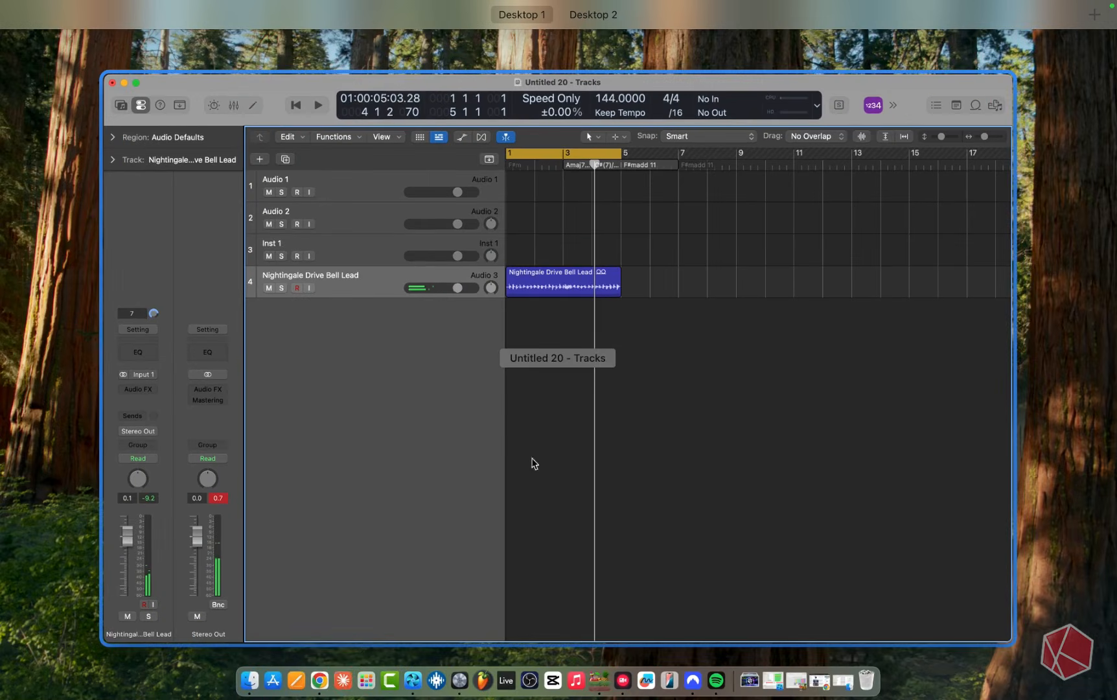
click(250, 680)
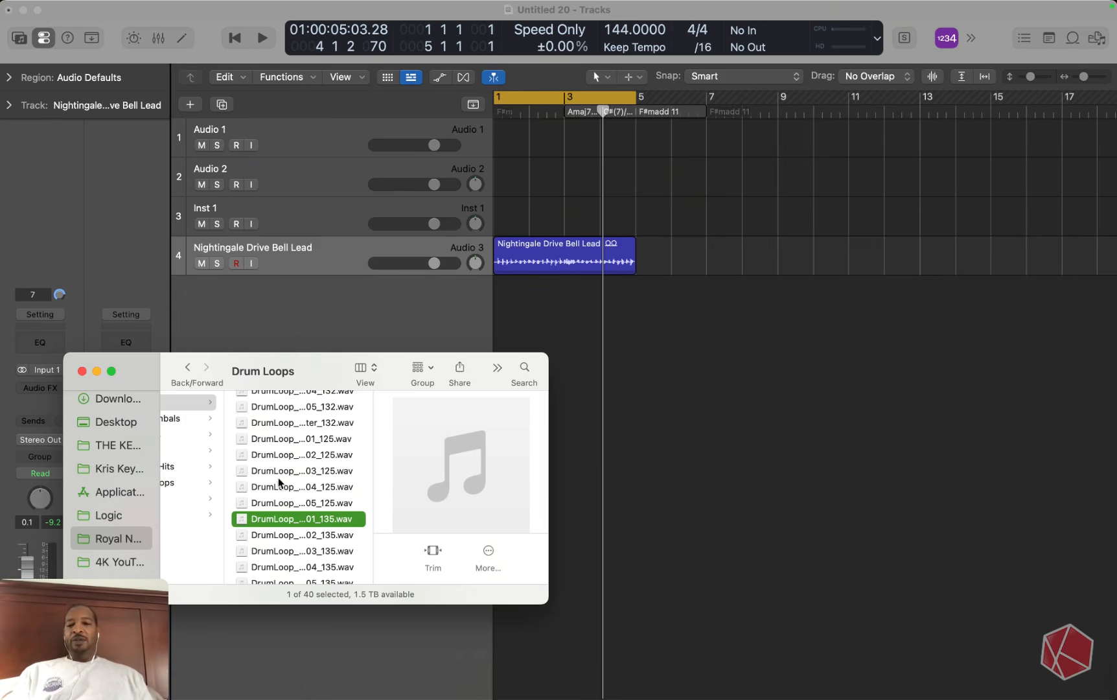
drag(315, 368, 444, 462)
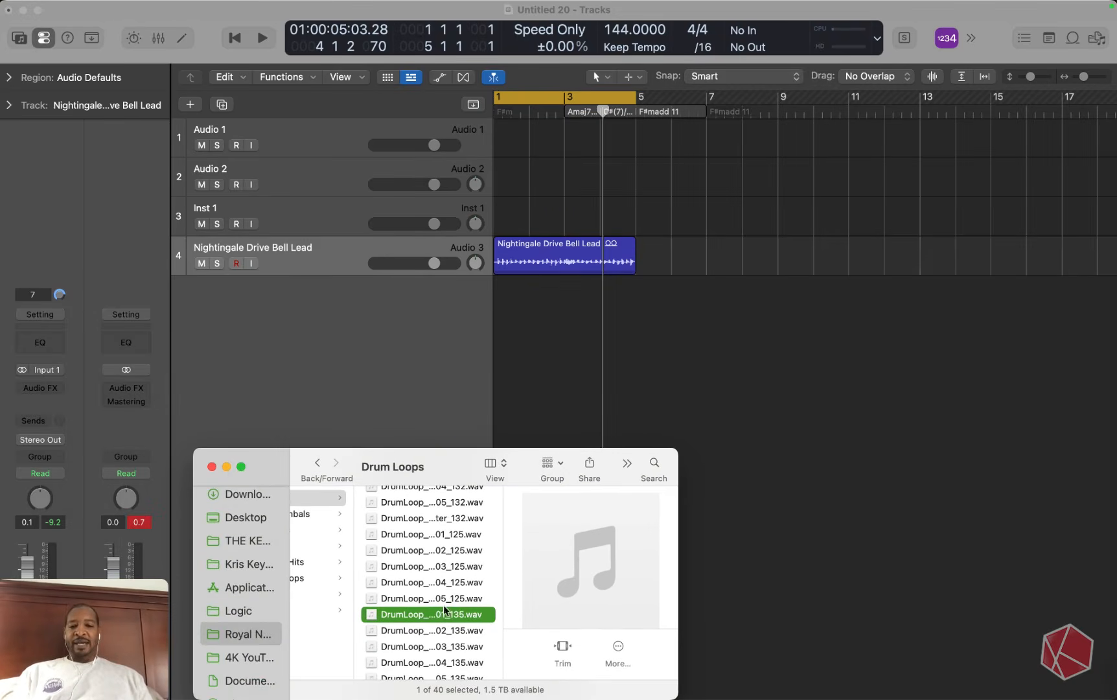
drag(439, 616, 499, 462)
drag(500, 388, 494, 388)
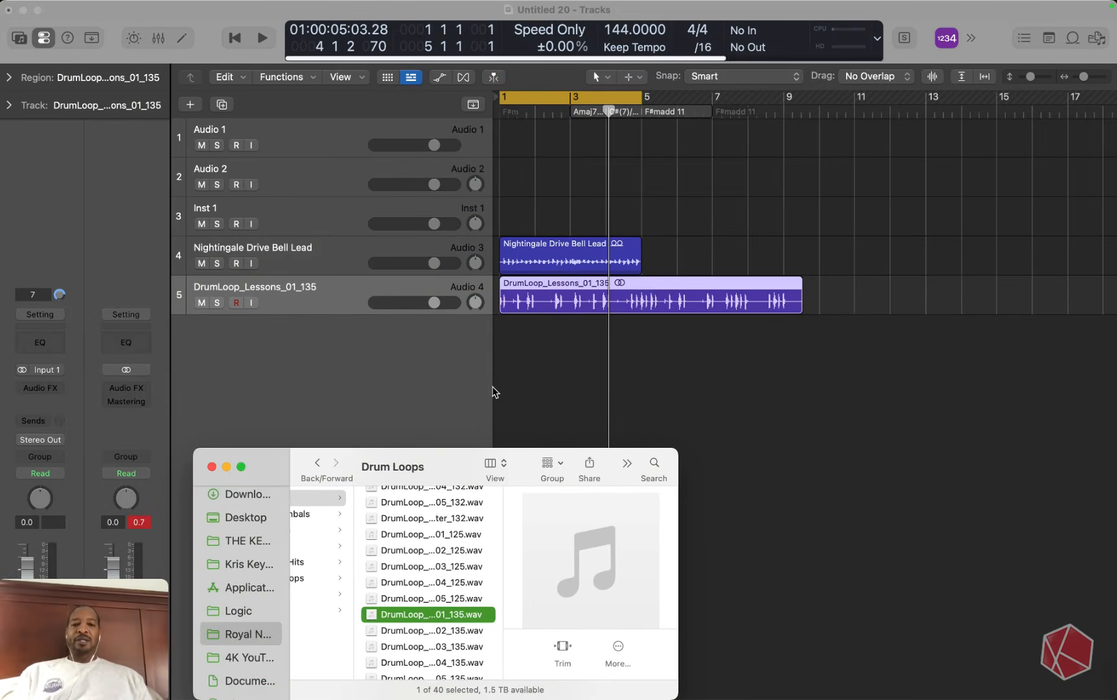
Play the drum loop against the bell lead from bar 1, and delete the drum loop region from track 5
key(space)
key(space)
click(543, 353)
key(Return)
key(space)
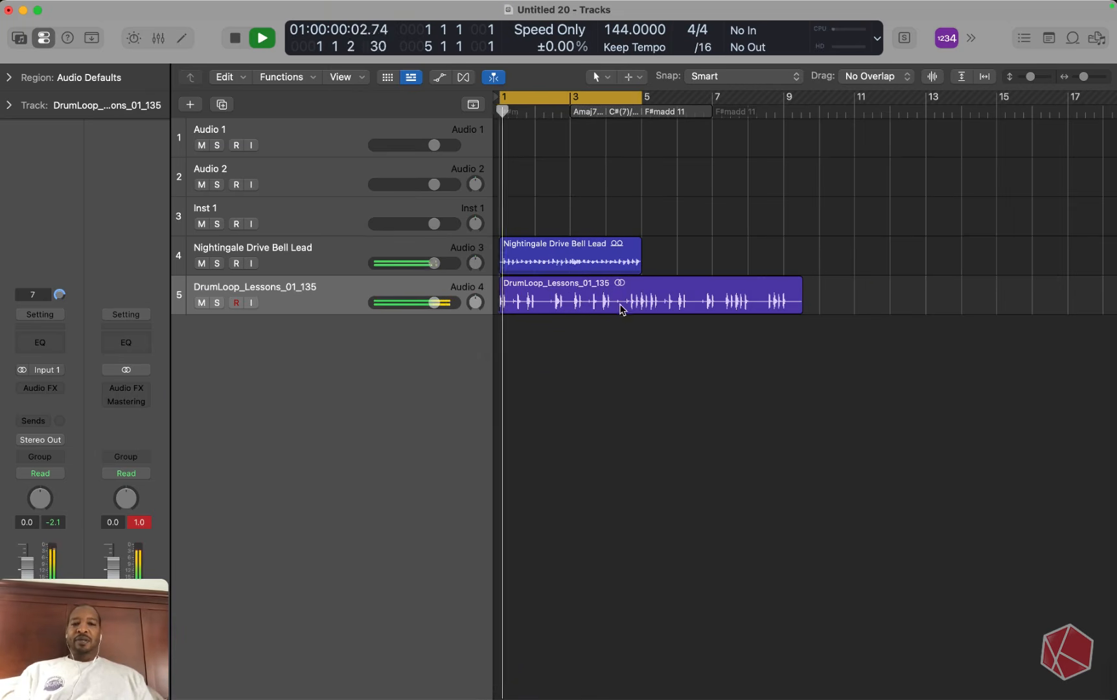
key(space)
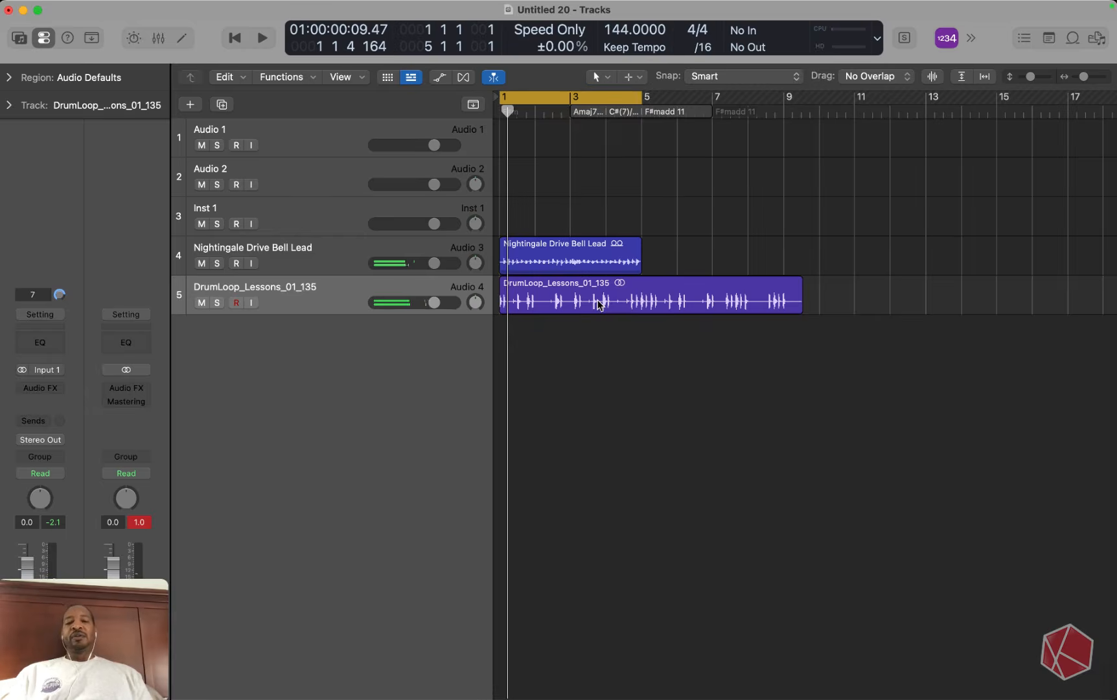
click(599, 304)
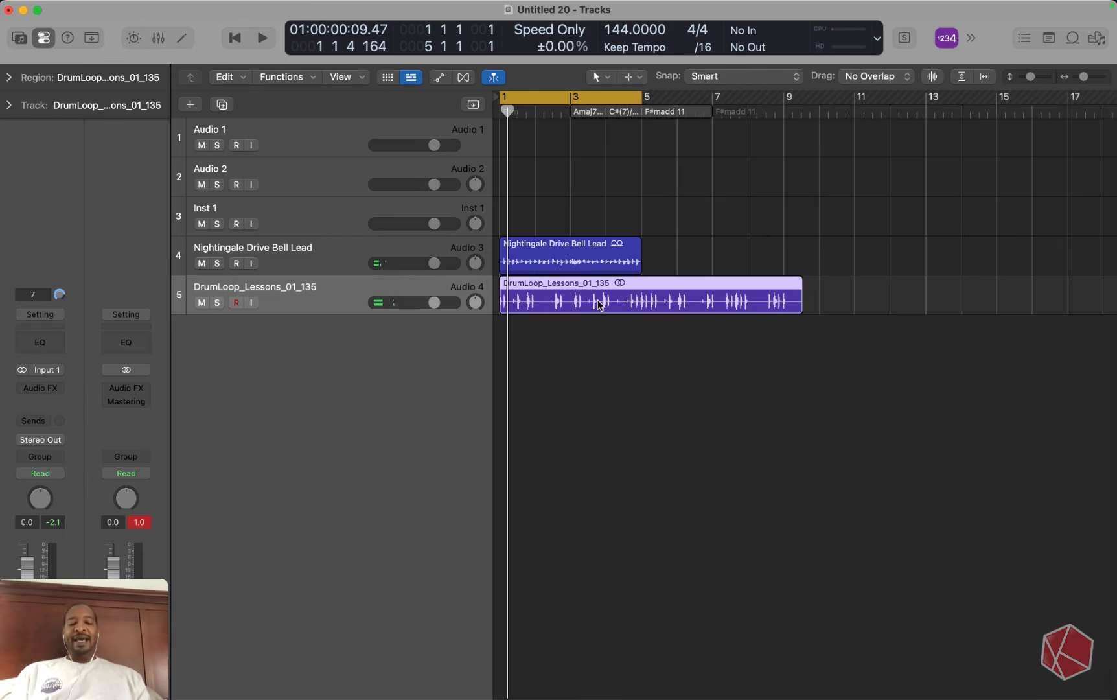
key(Delete)
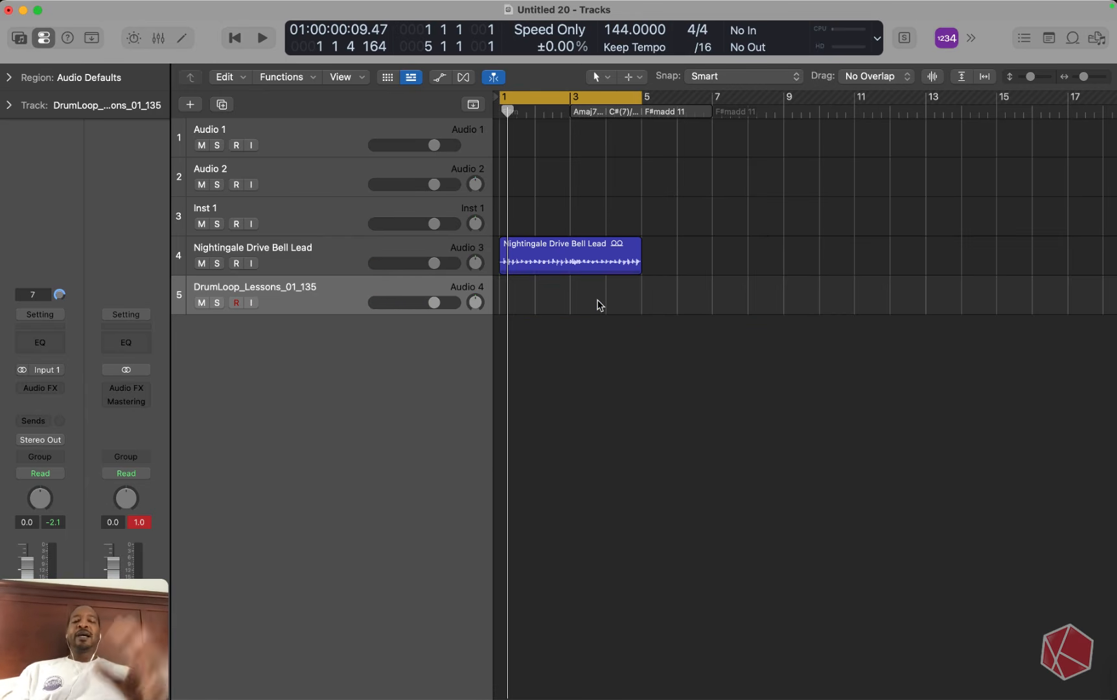
In the Smart Tempo project settings, set new recordings to Flex On, ST On + Align Bars and Beats
click(633, 47)
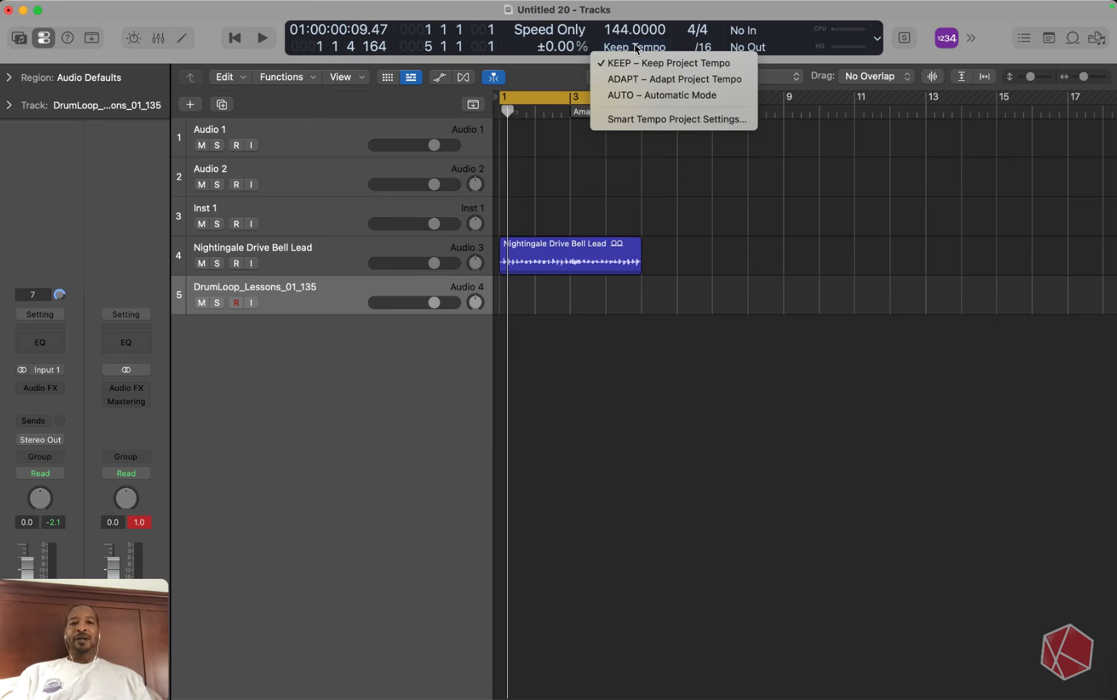
click(636, 119)
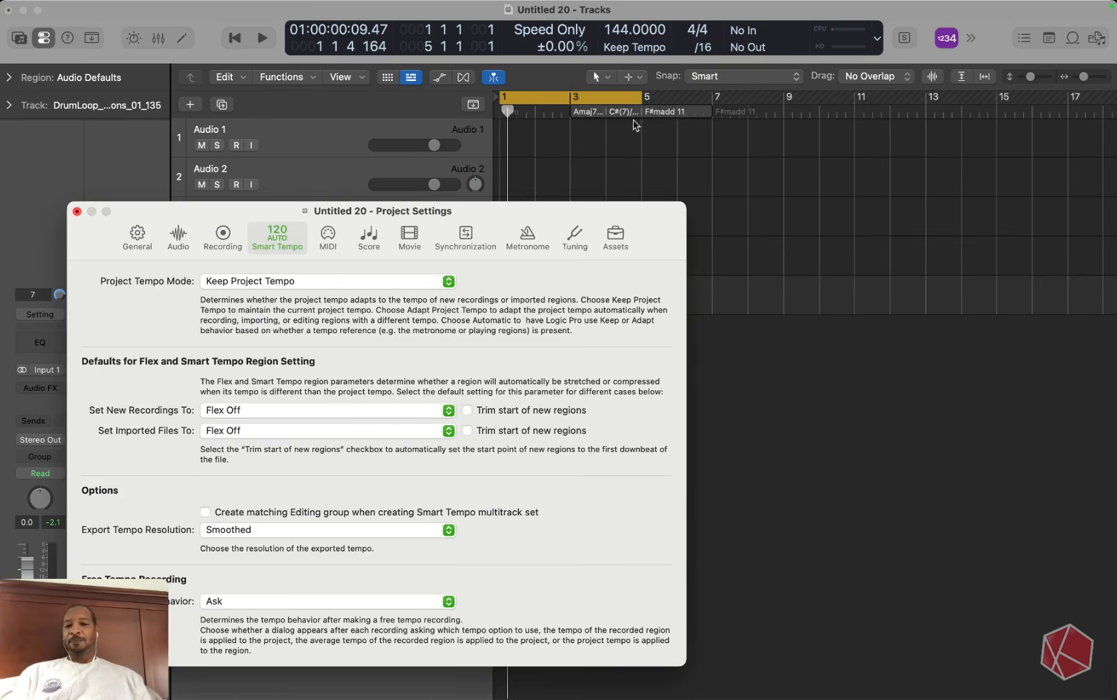
drag(349, 211, 407, 112)
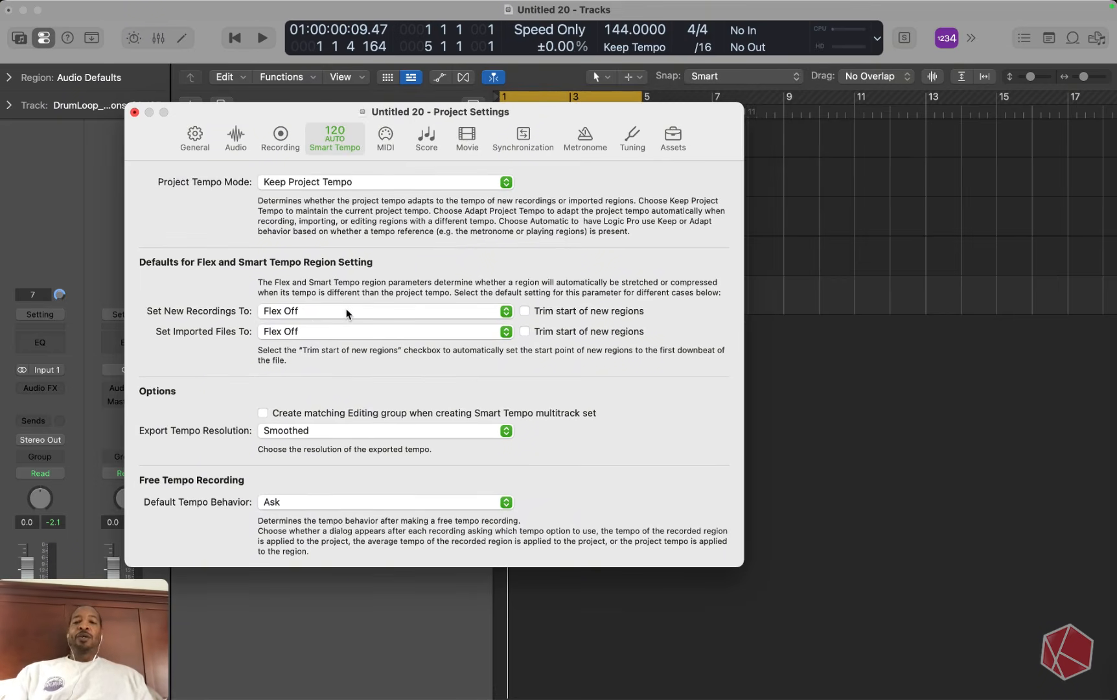
click(318, 311)
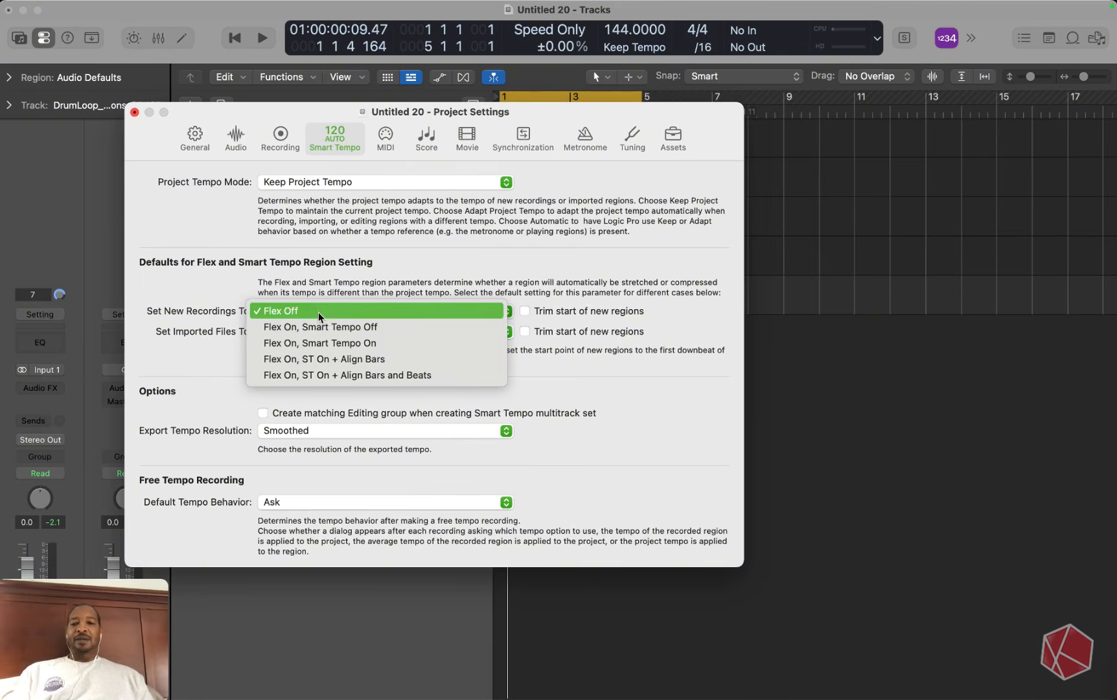
click(314, 311)
click(313, 309)
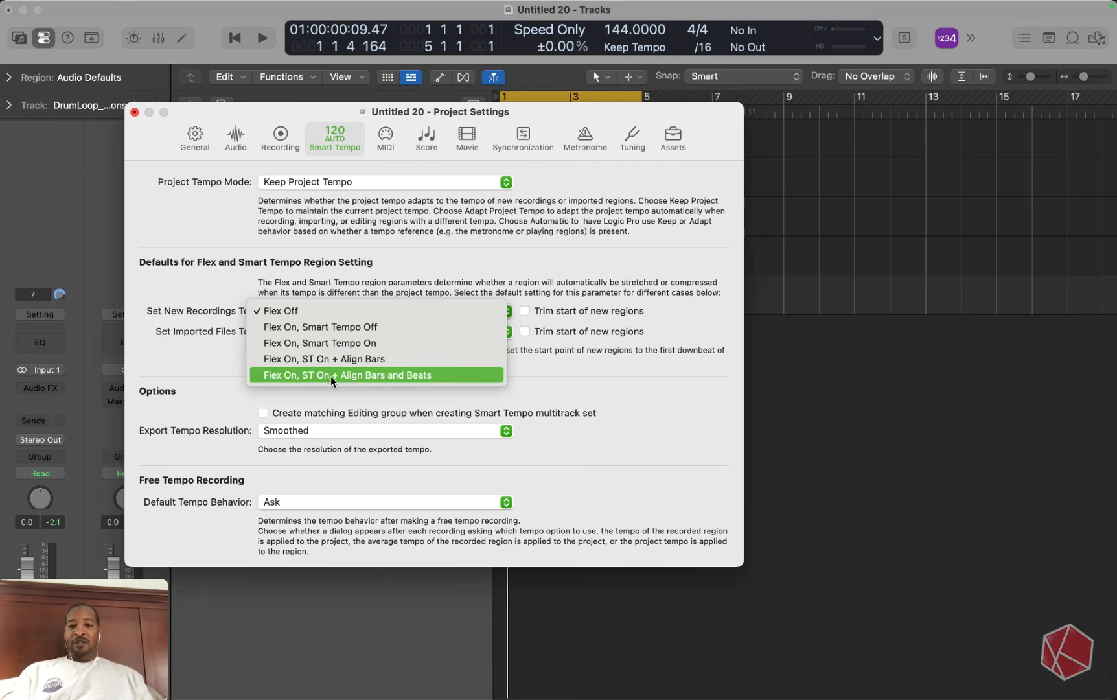
click(402, 374)
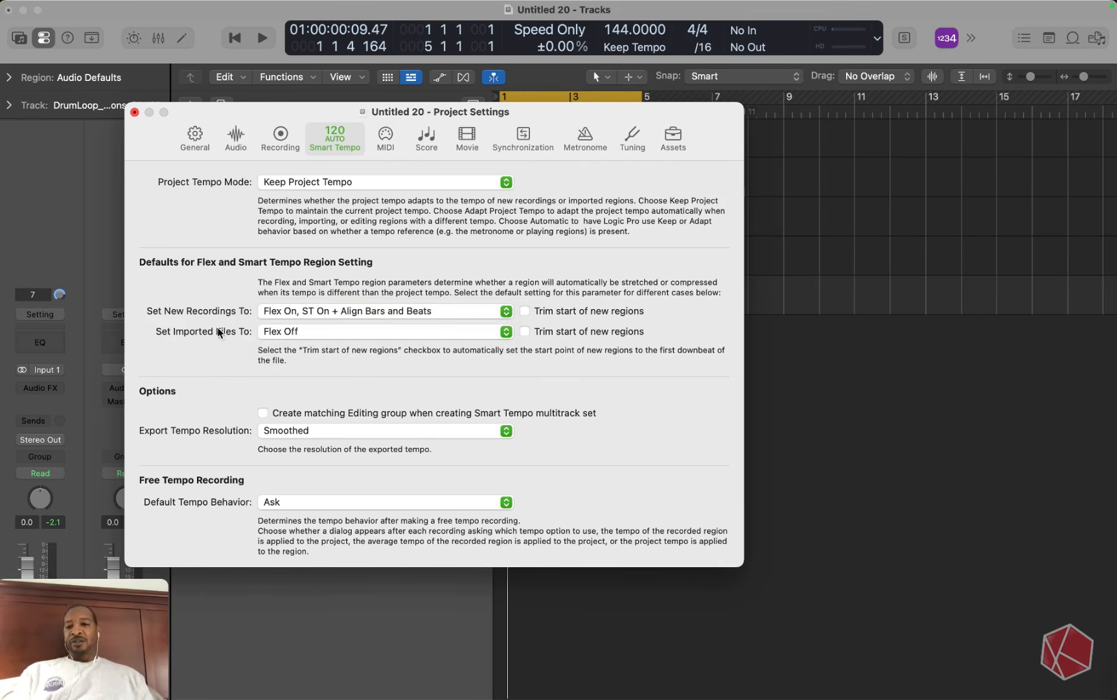
Set imported files to Flex On, ST On + Align Bars and Beats, and enable Trim start of new regions for recordings and imports
click(285, 332)
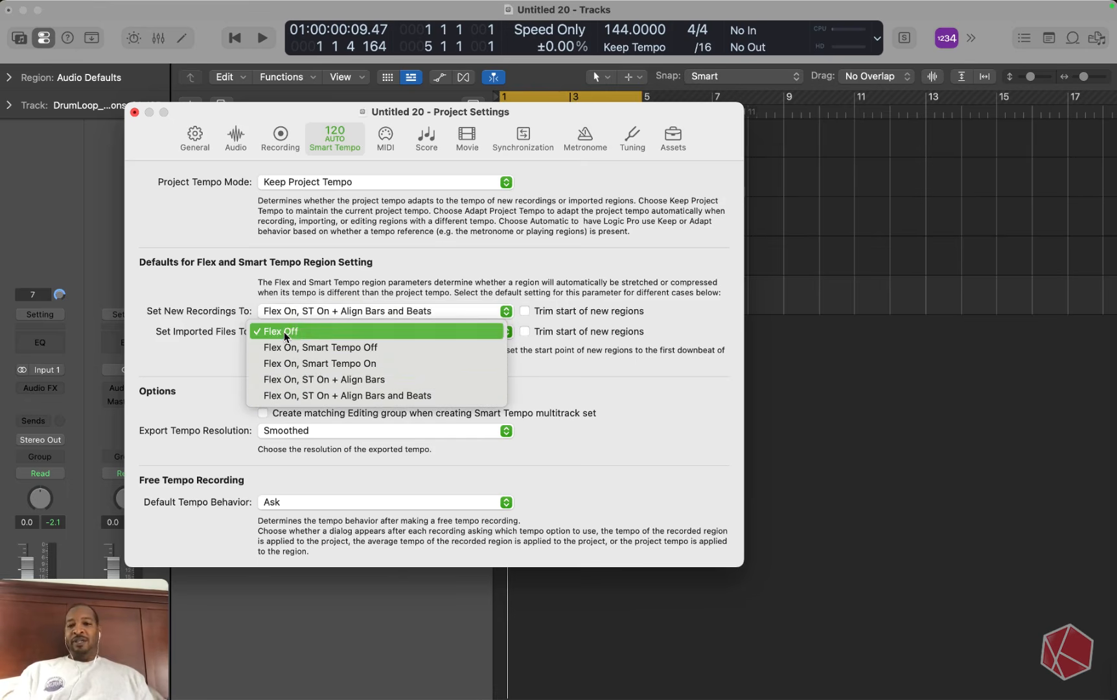
click(330, 393)
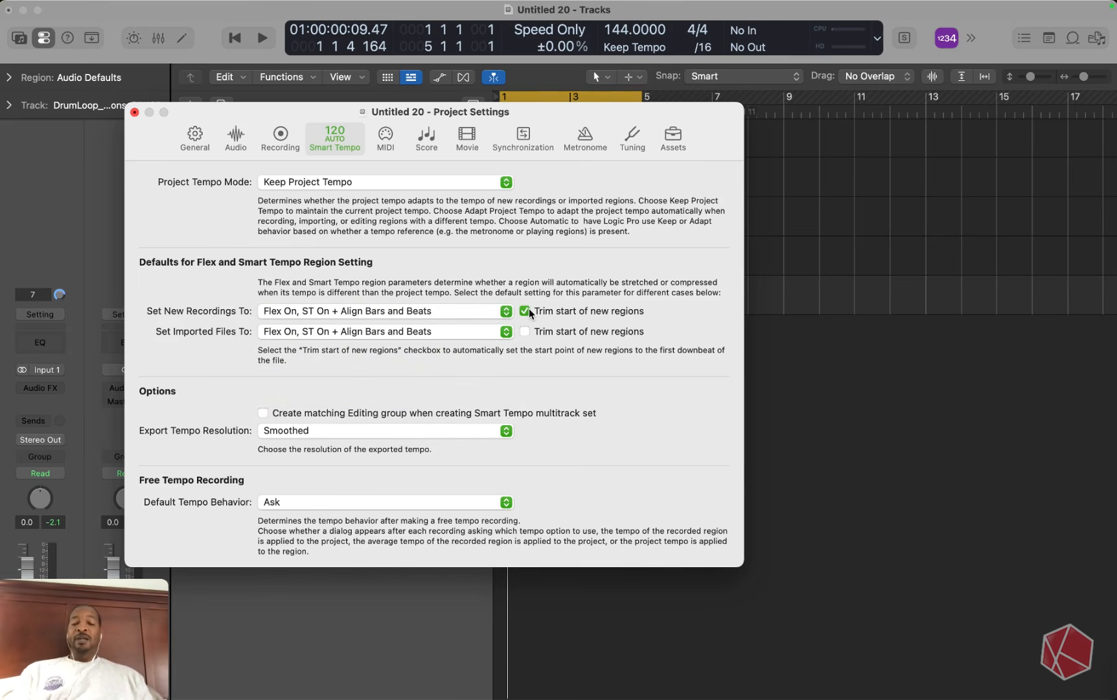
click(524, 332)
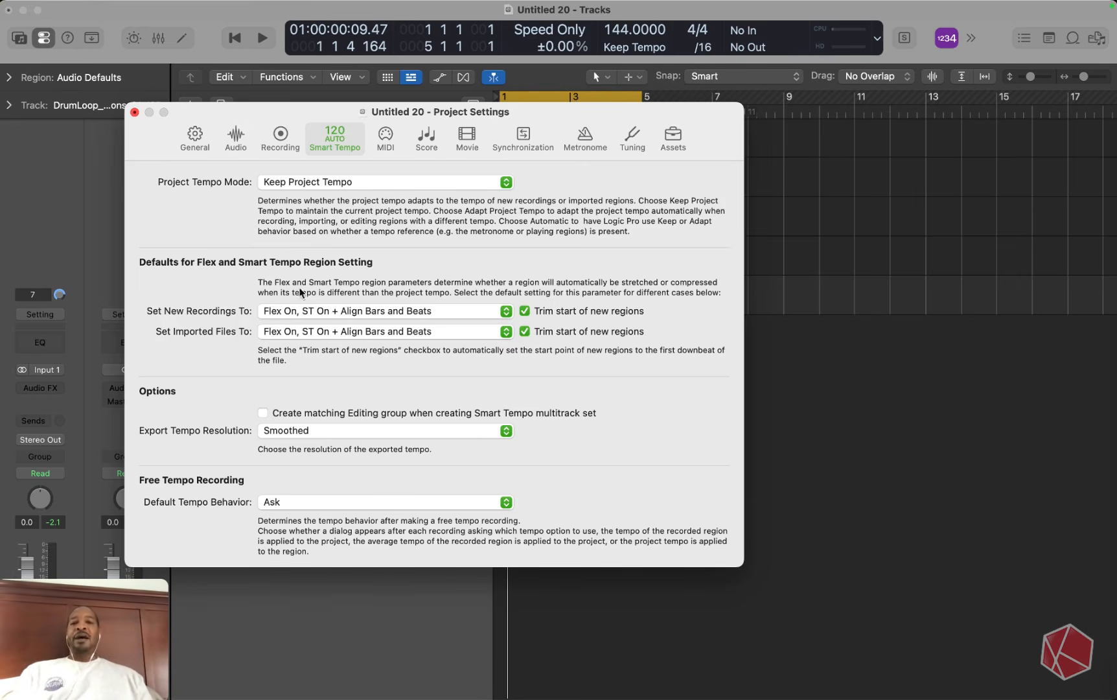
click(135, 114)
Import DrumLoop_Lessons_01_135.wav from Finder again onto a new track 6, starting at bar 1
key(ctrl+Up)
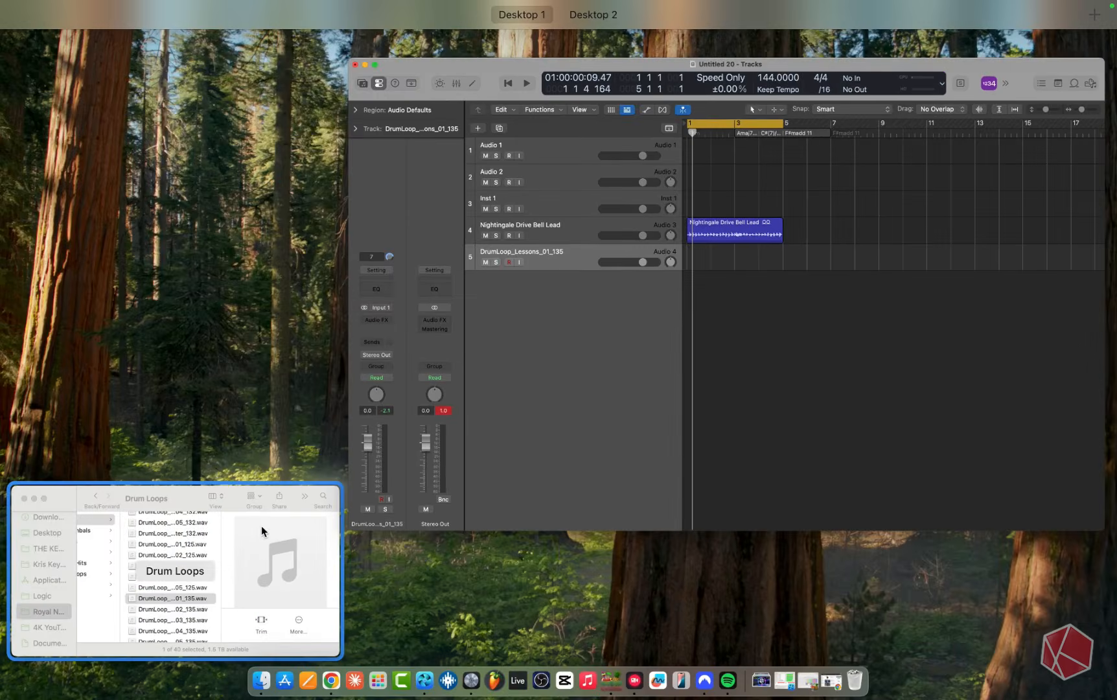
click(261, 526)
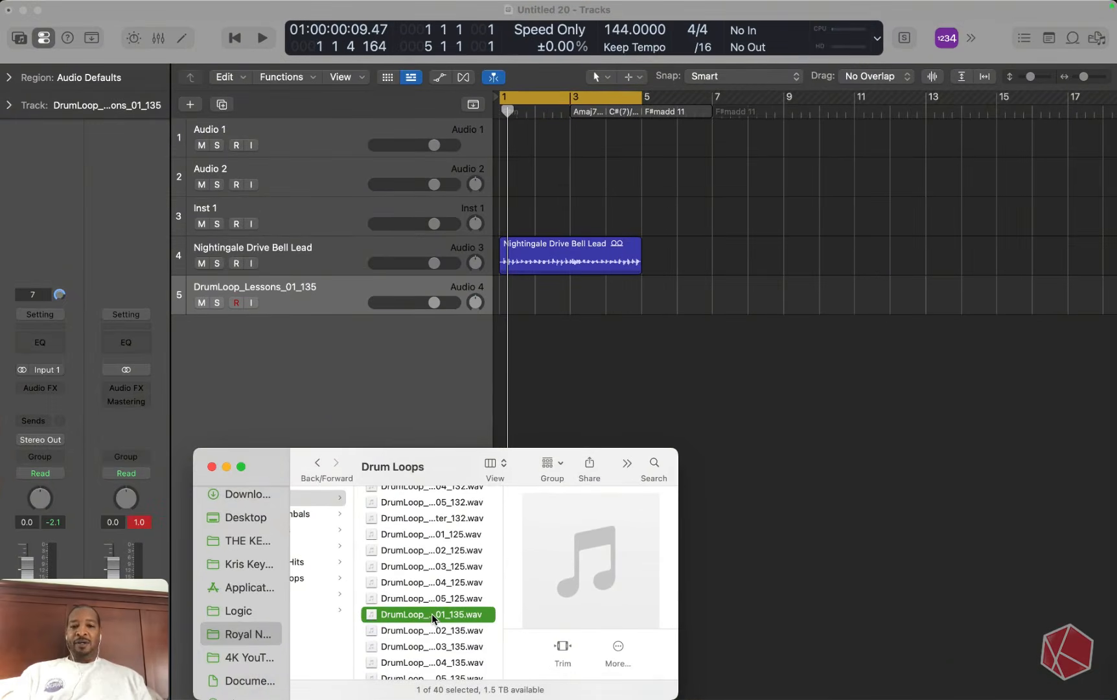
drag(430, 614, 506, 356)
drag(562, 324, 546, 323)
Dismiss the drum file's preview and play the drum loop on track 6 together with the bell lead
key(space)
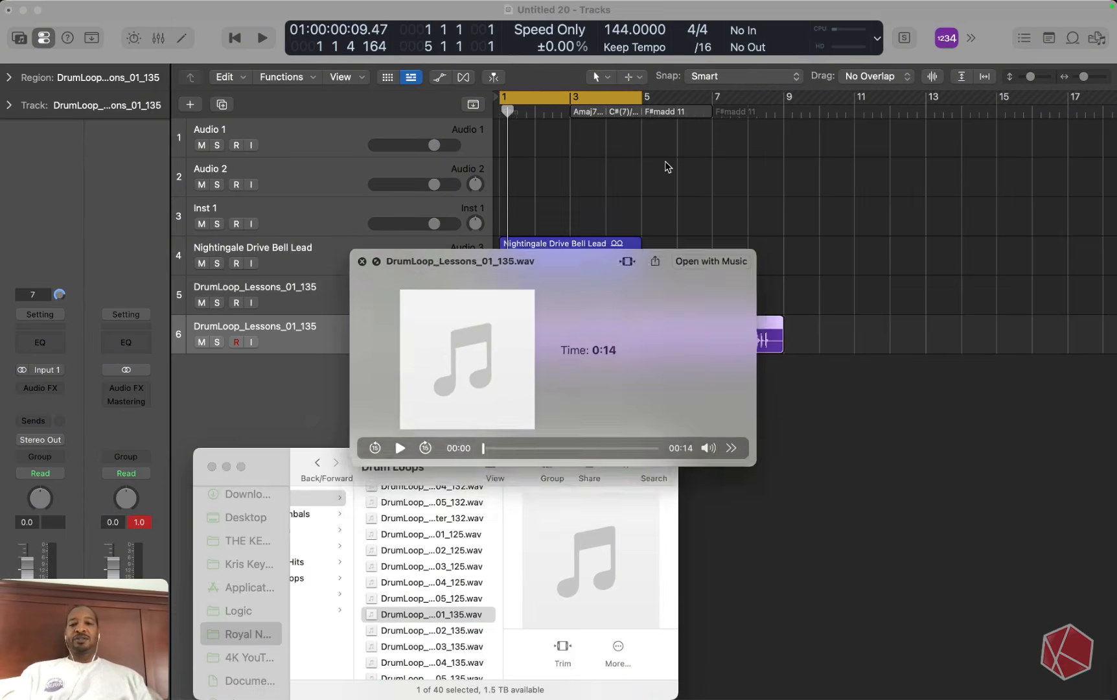
click(666, 178)
key(space)
key(space)
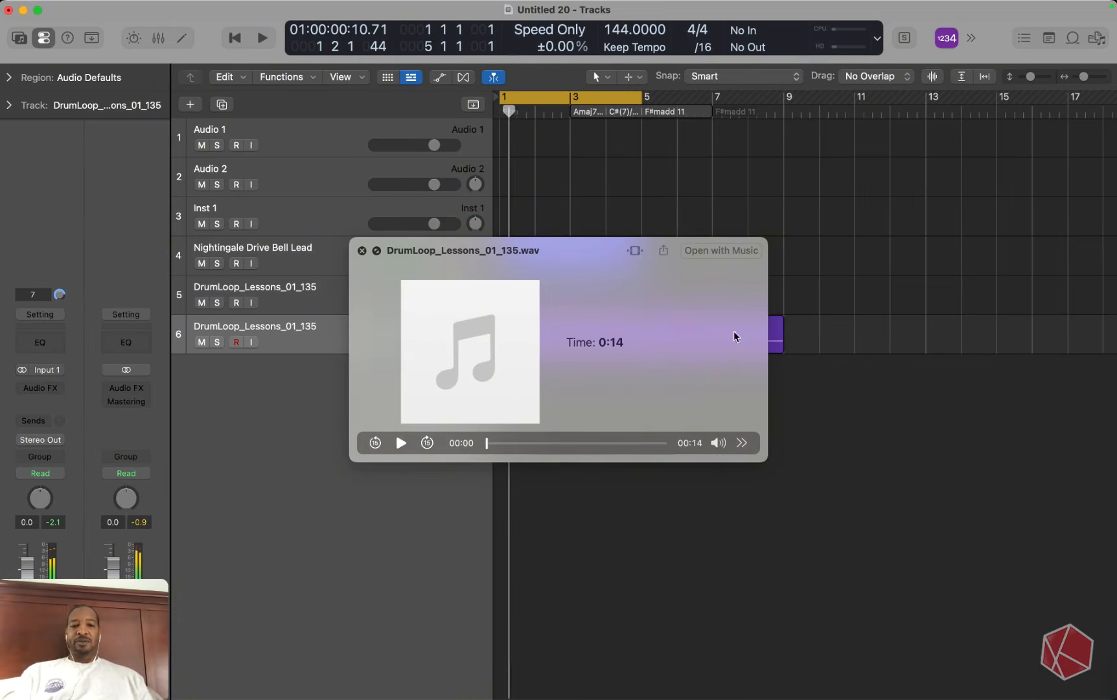
click(362, 251)
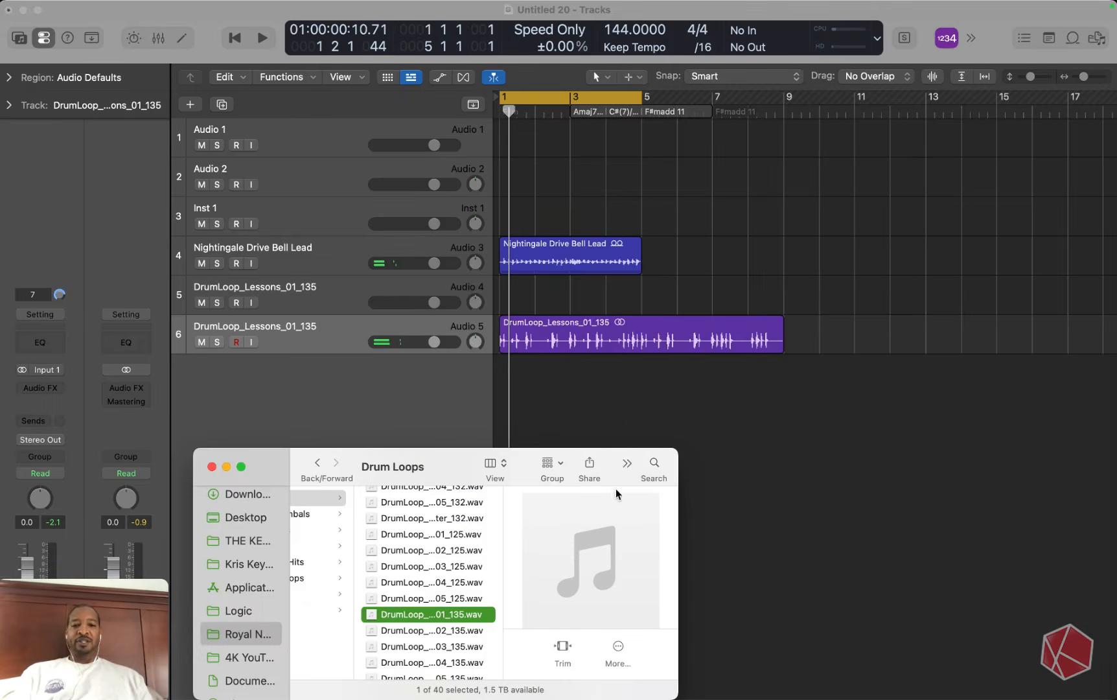
click(616, 391)
key(space)
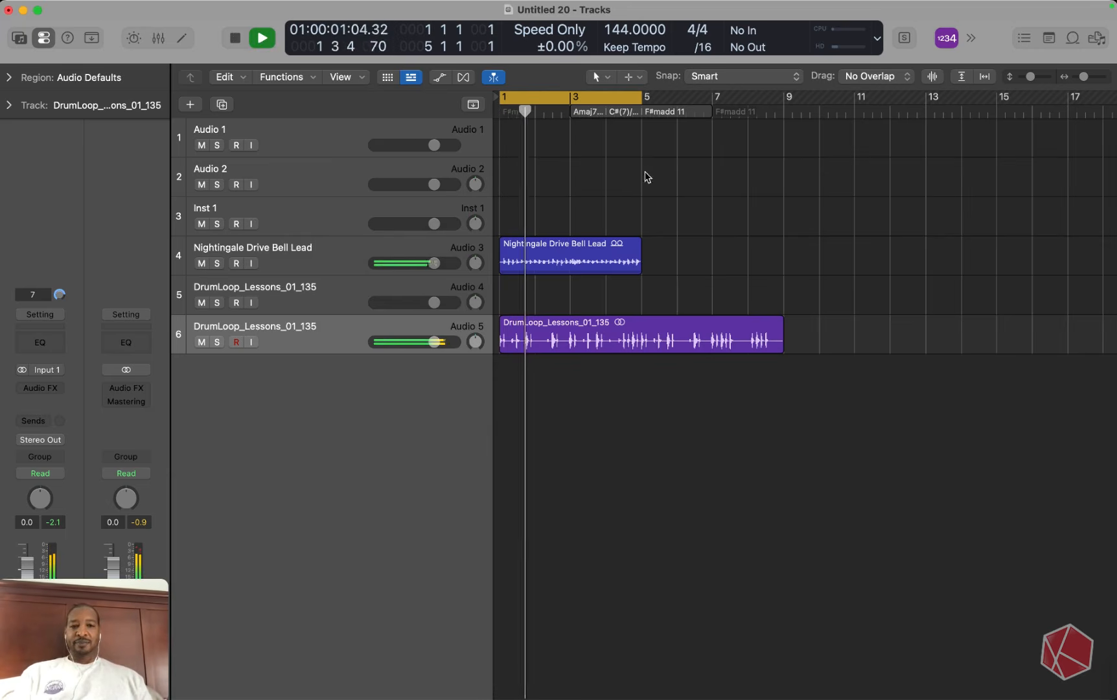
Repeat the Nightingale Drive Bell Lead region at bar 5 and extend the cycle area to bar 9
click(576, 259)
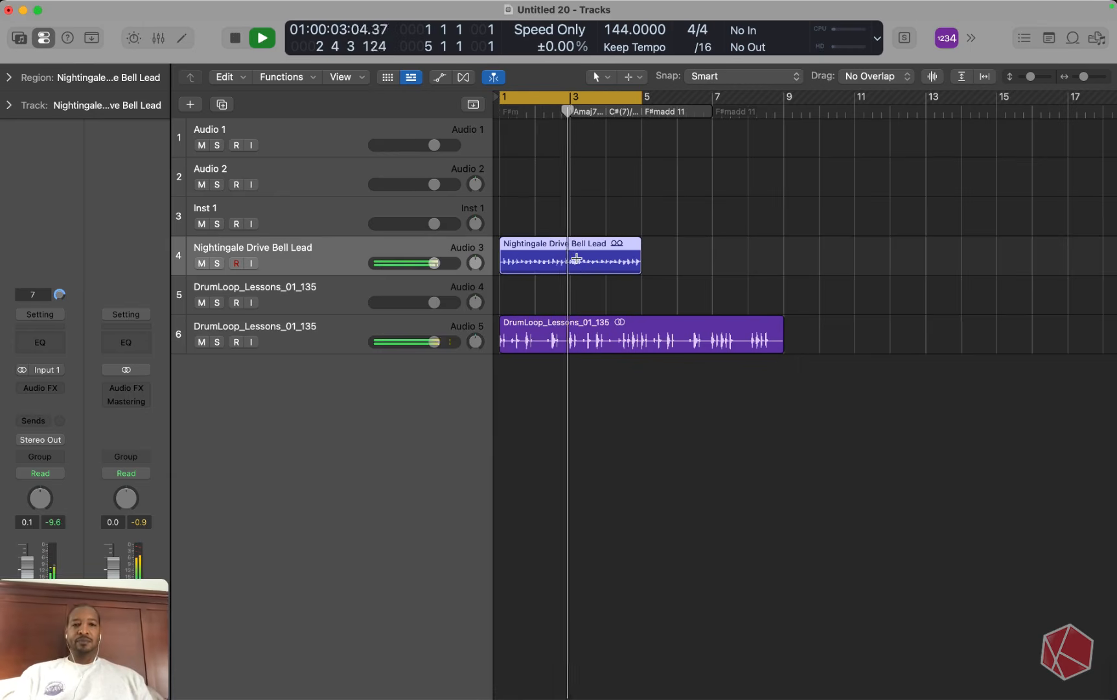
key(super+r)
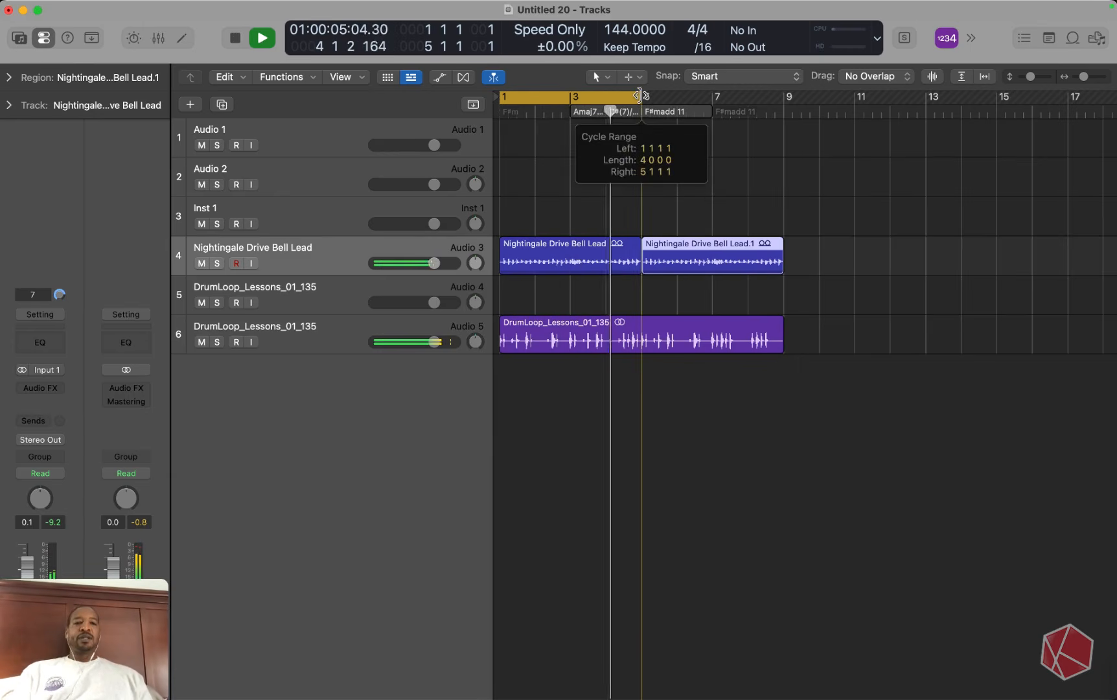
drag(641, 96, 782, 97)
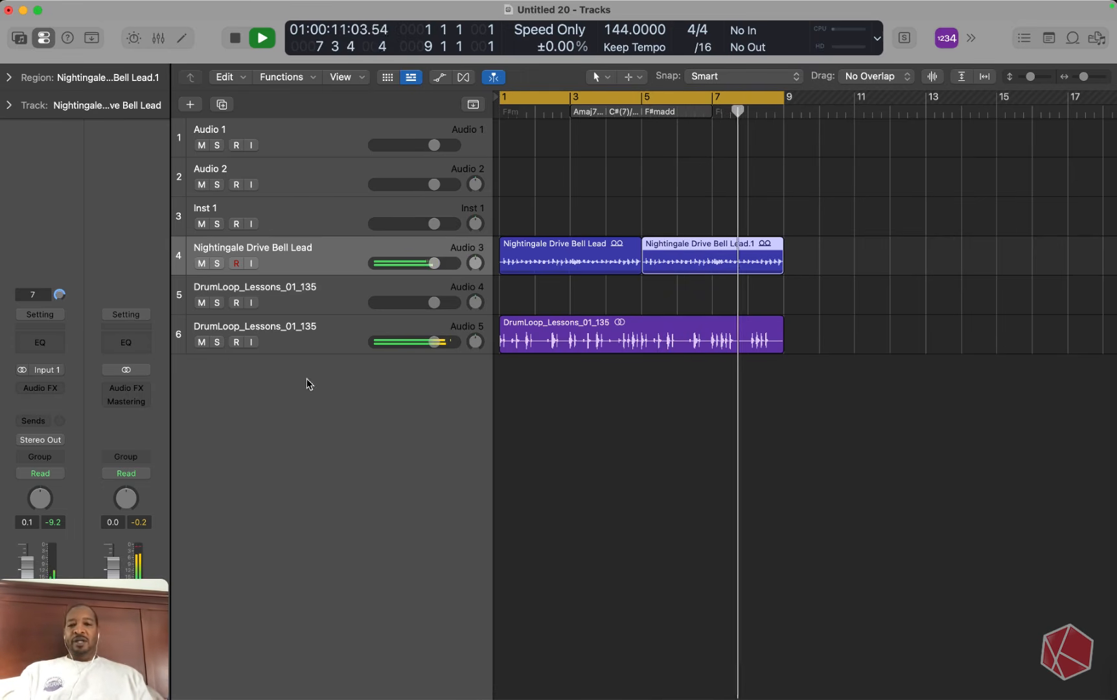
Stop playback and select the DrumLoop_Lessons_01_135 track 6 with its region
key(space)
click(350, 334)
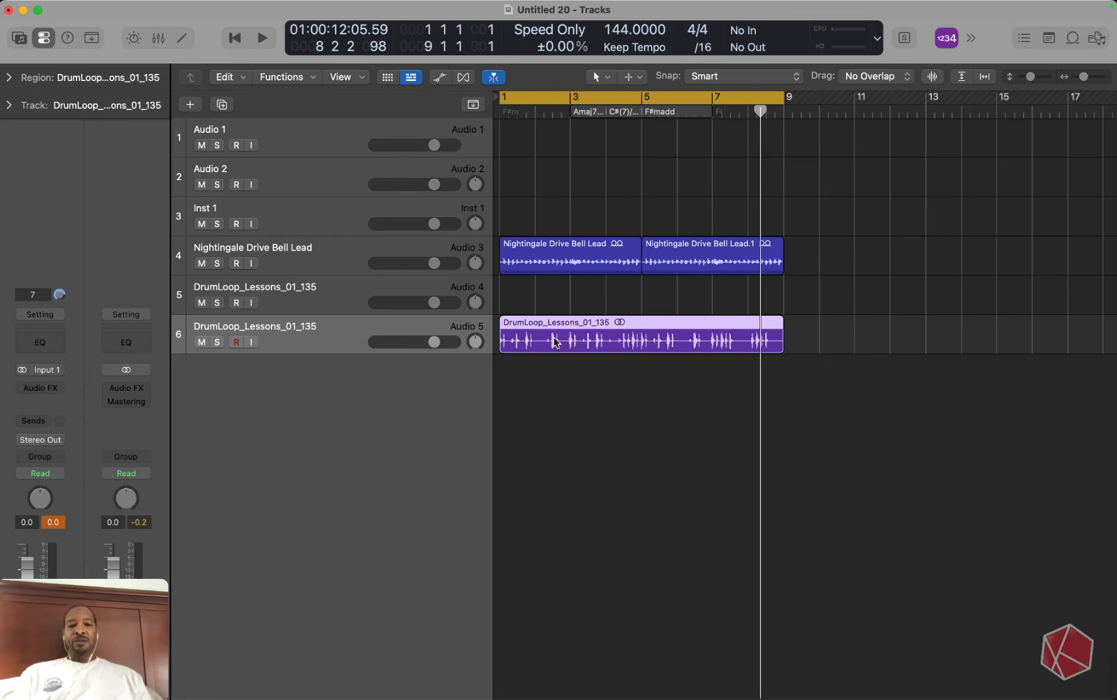
Reveal the region parameters for the DrumLoop_Lessons_01_135 region on track 6
click(636, 309)
click(603, 342)
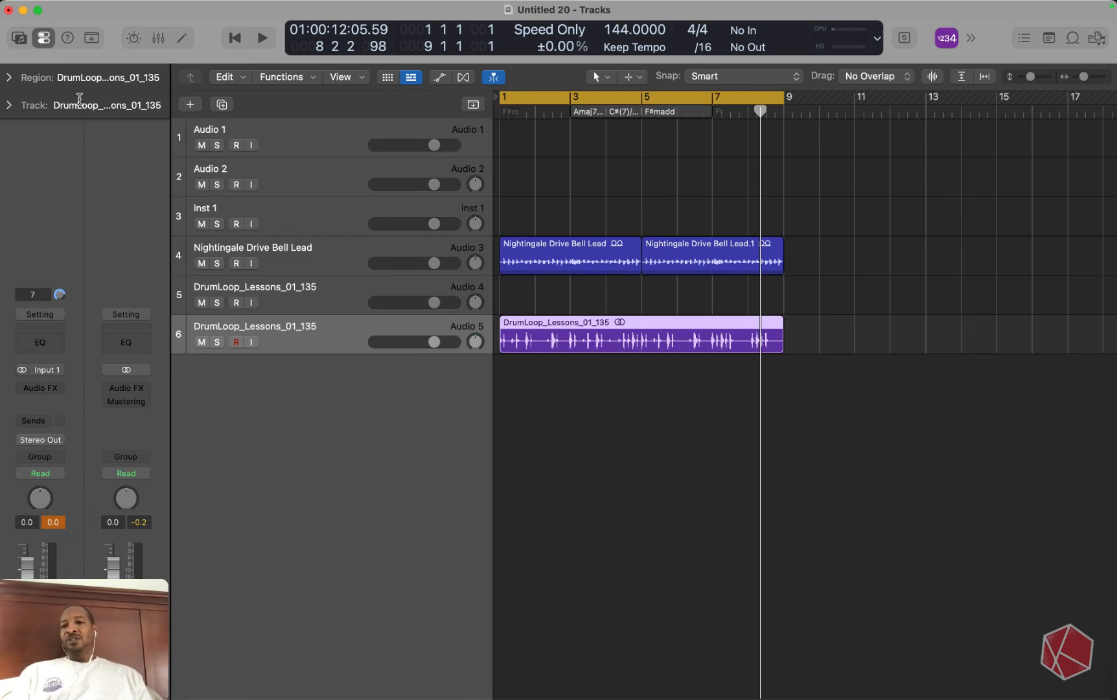
click(9, 77)
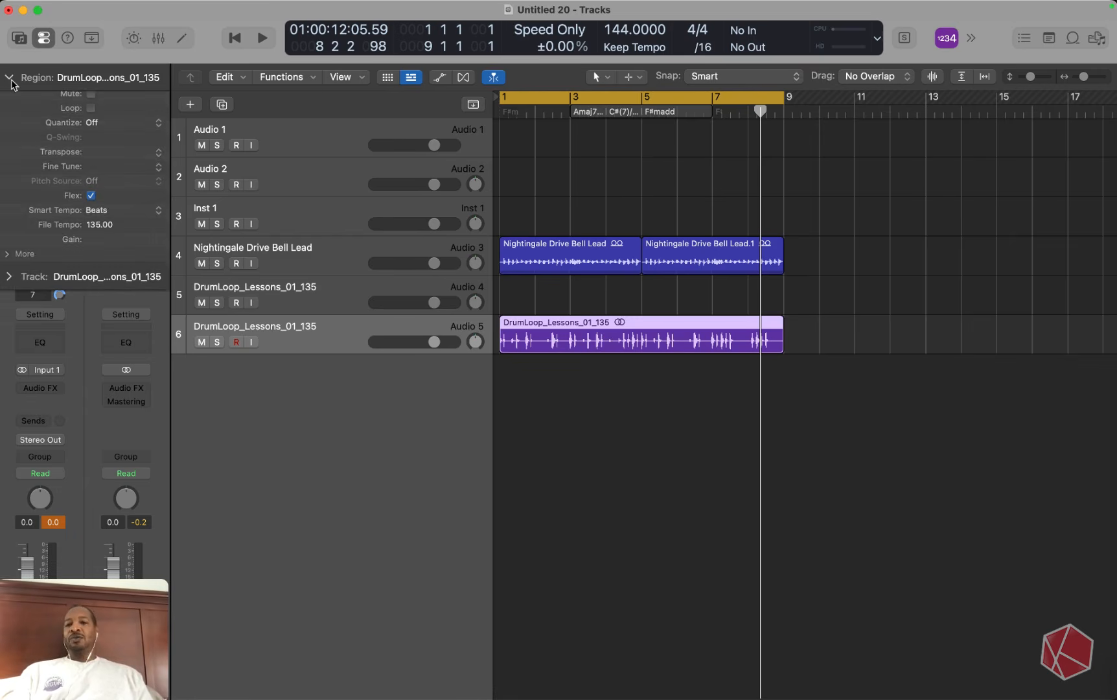
click(336, 298)
click(325, 333)
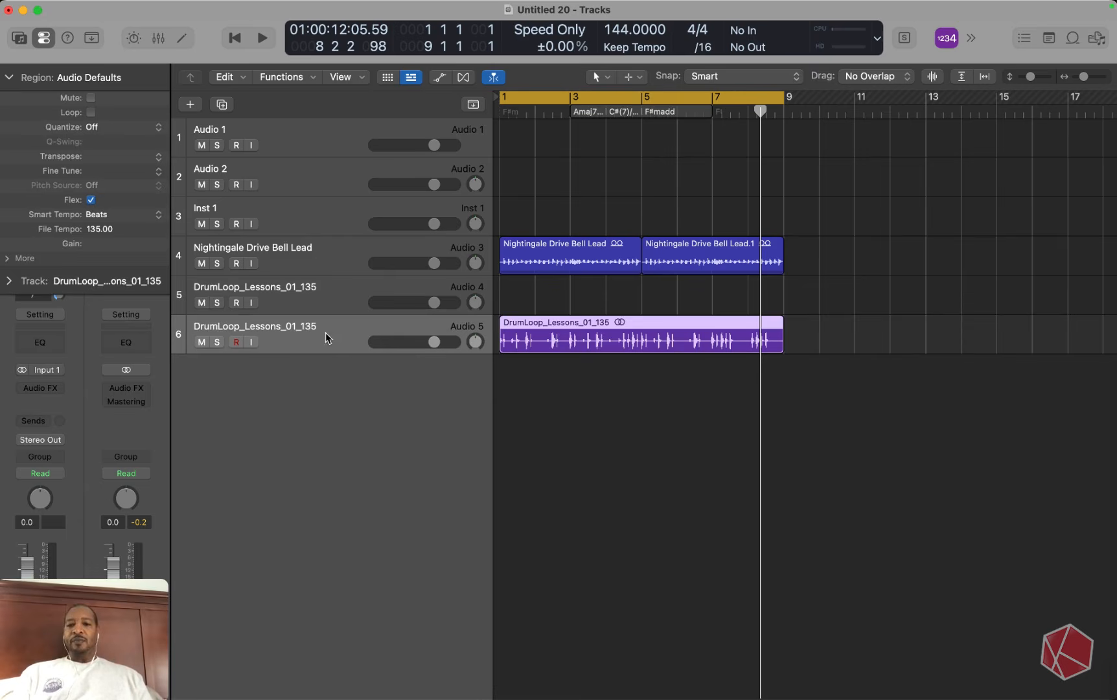
Try Smart Tempo Off for the drum loop region and restore it to On + Align Bars and Beats
click(101, 215)
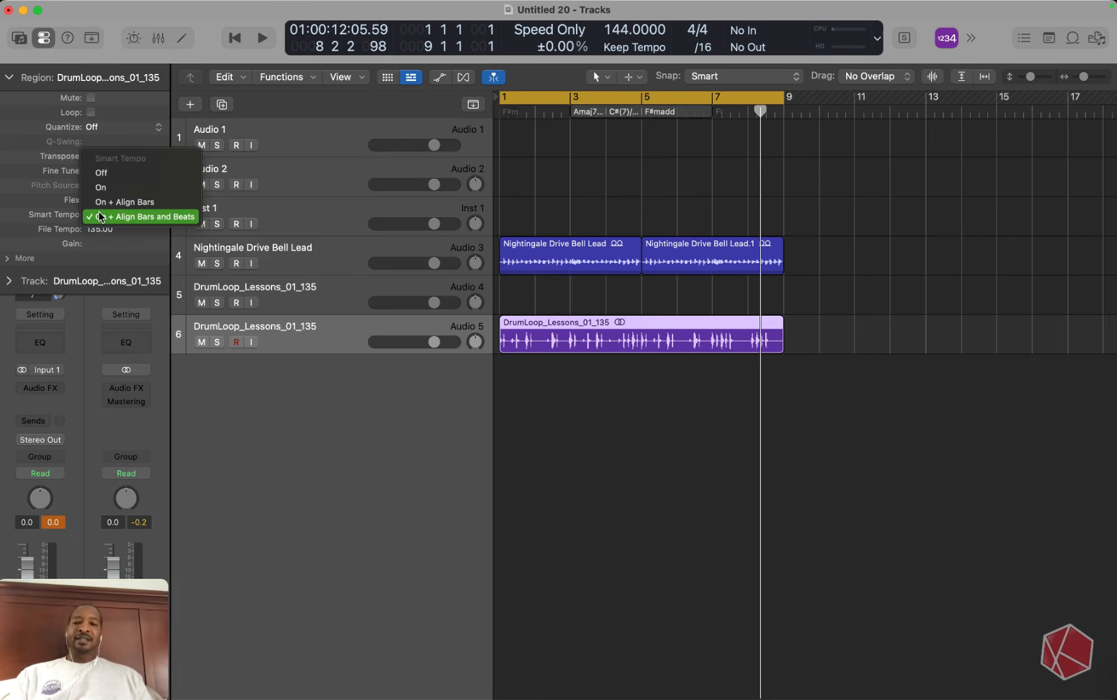
click(104, 173)
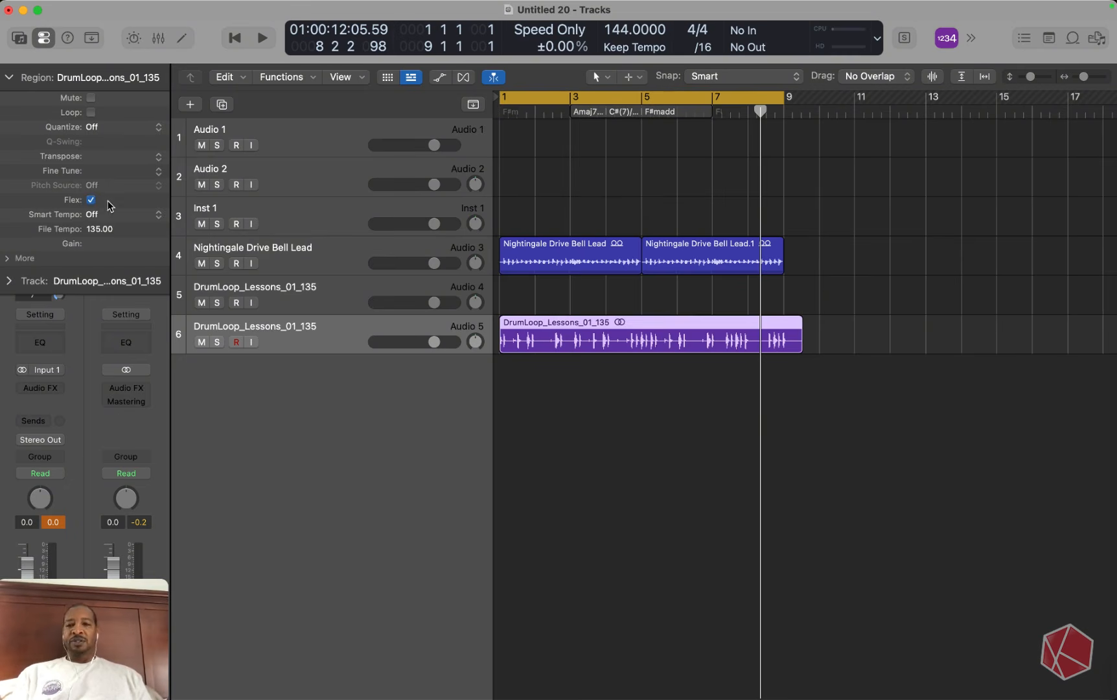
click(98, 215)
click(102, 258)
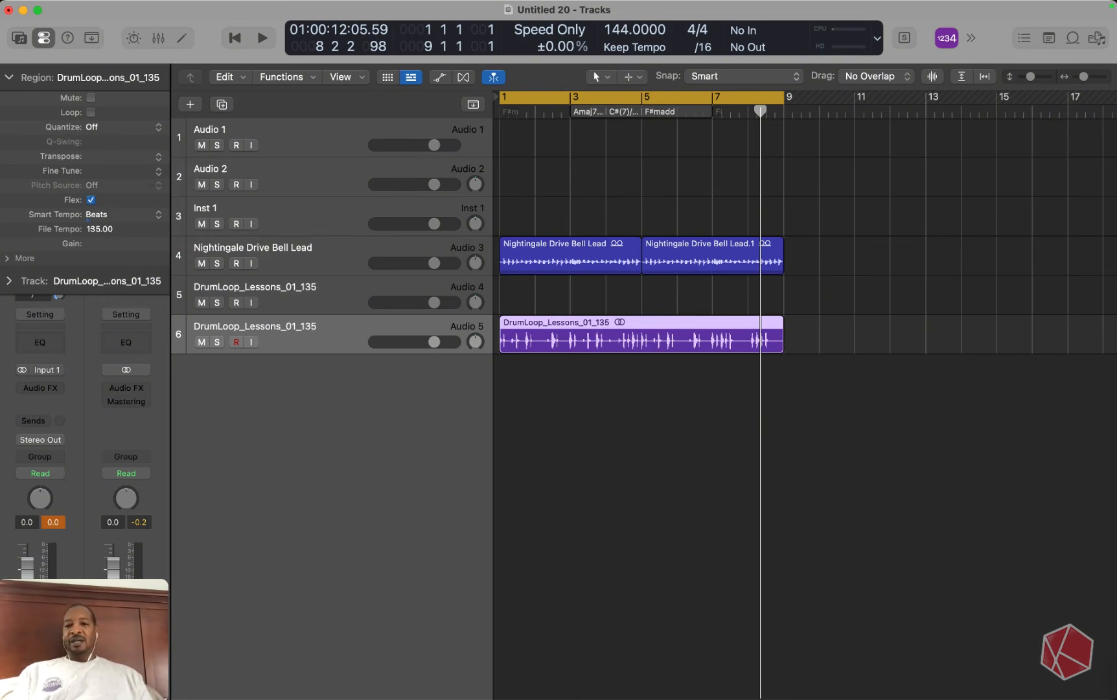
Set the drum loop region's file tempo to 66.00 and play the project briefly
drag(97, 228, 93, 300)
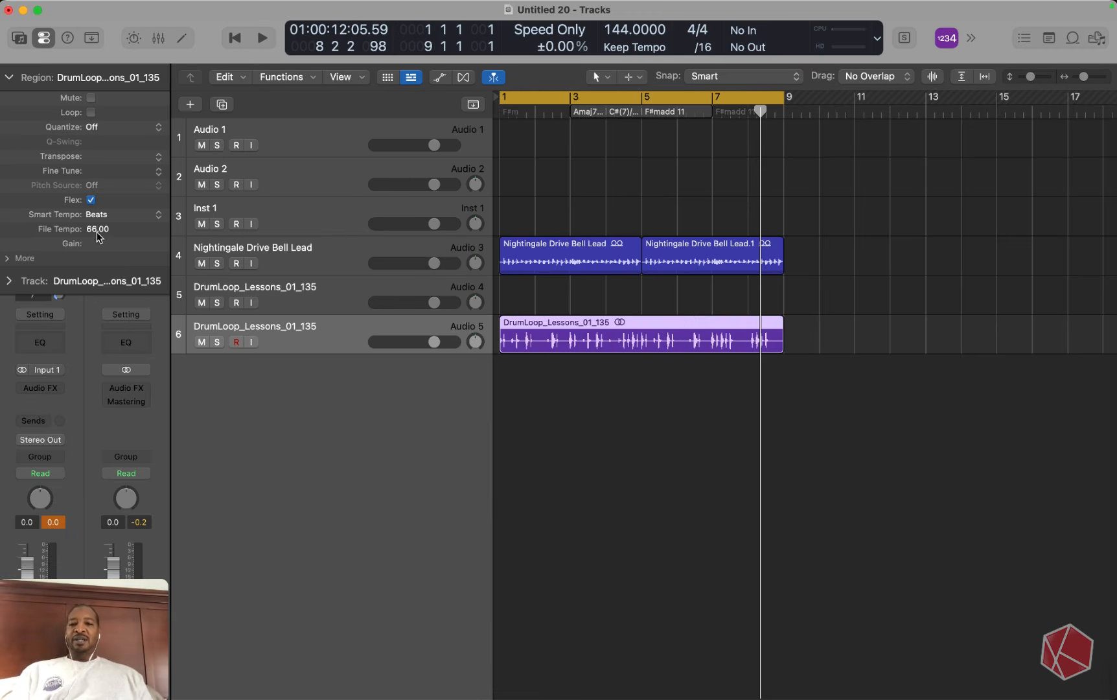
key(space)
key(space)
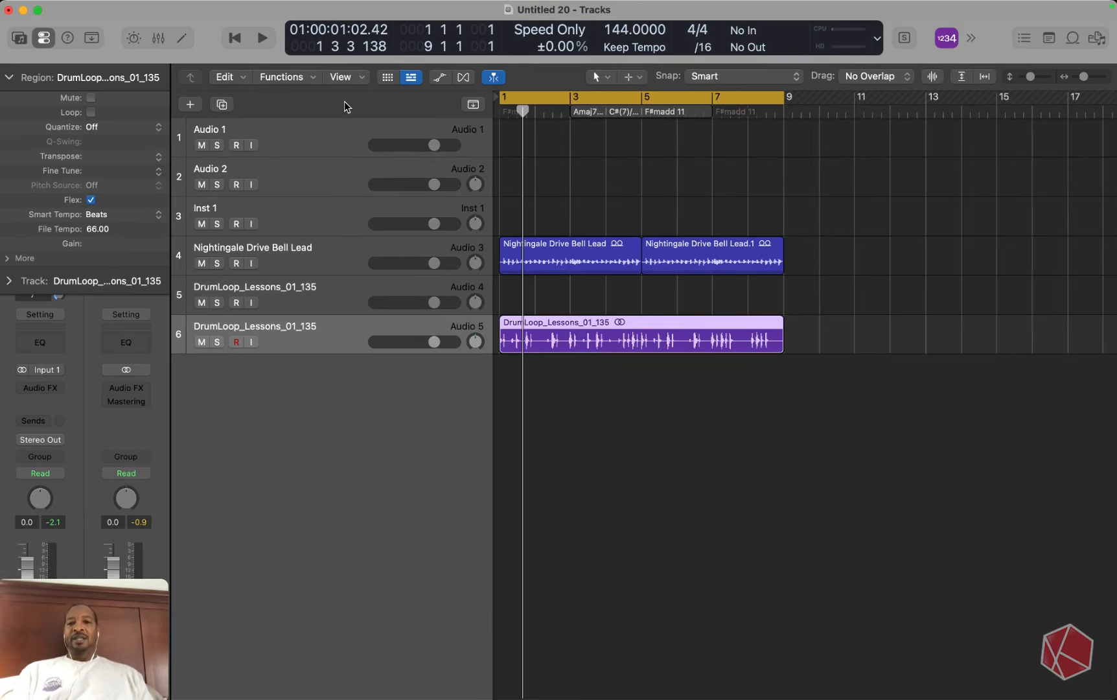
Show the global tracks above the project's tracks
click(472, 105)
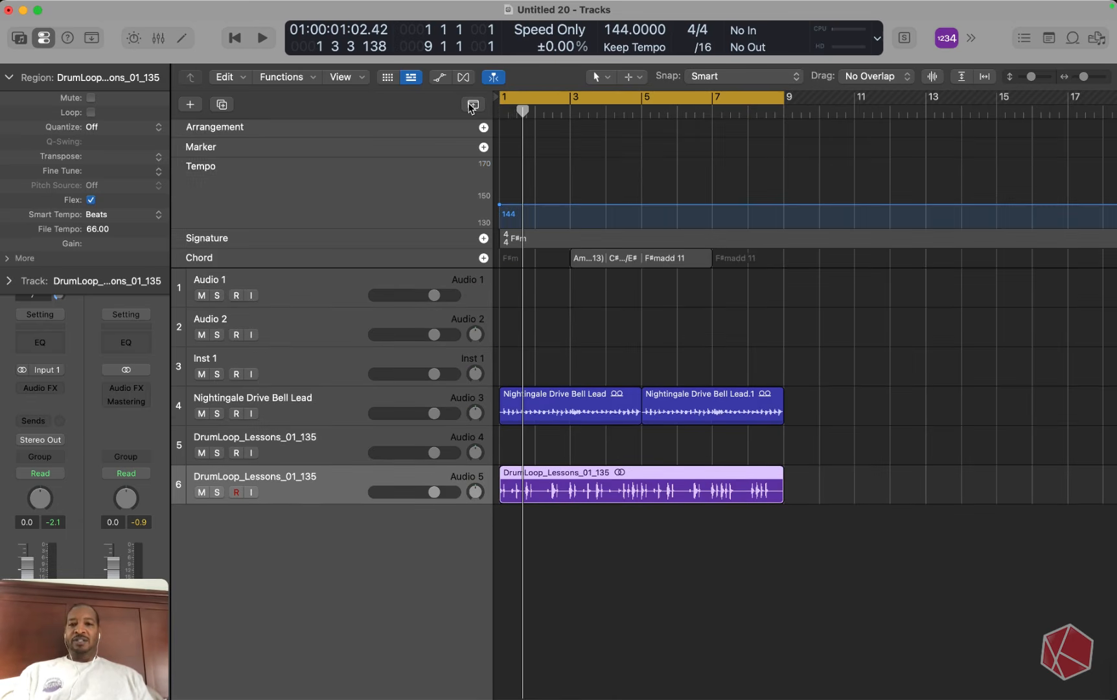
click(474, 105)
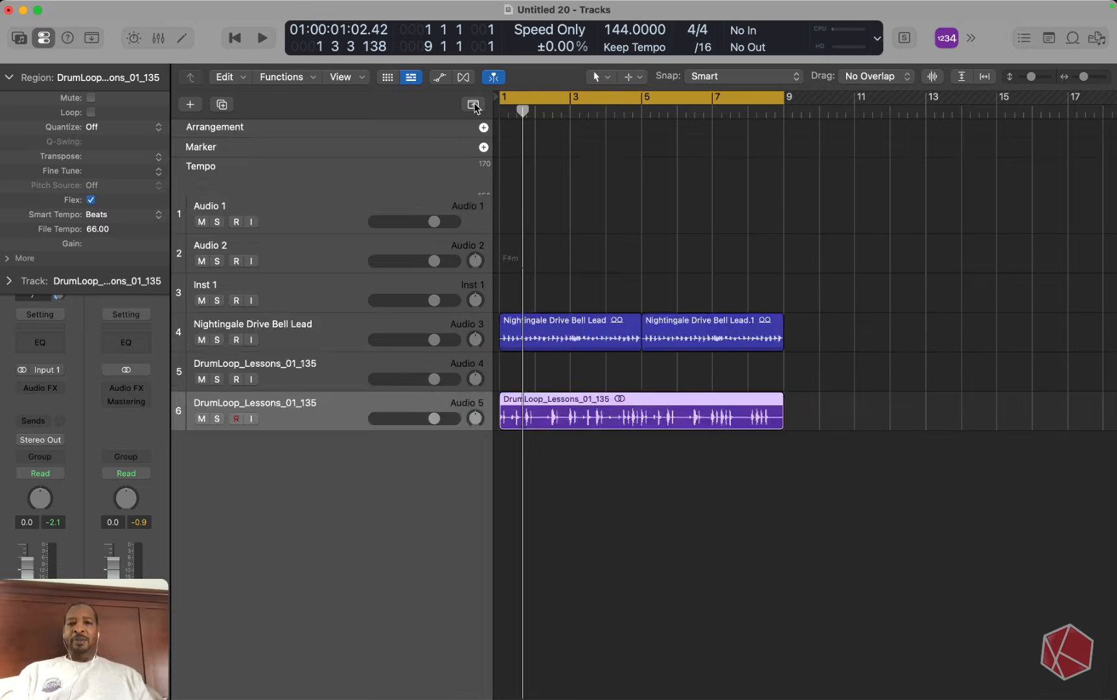
click(473, 105)
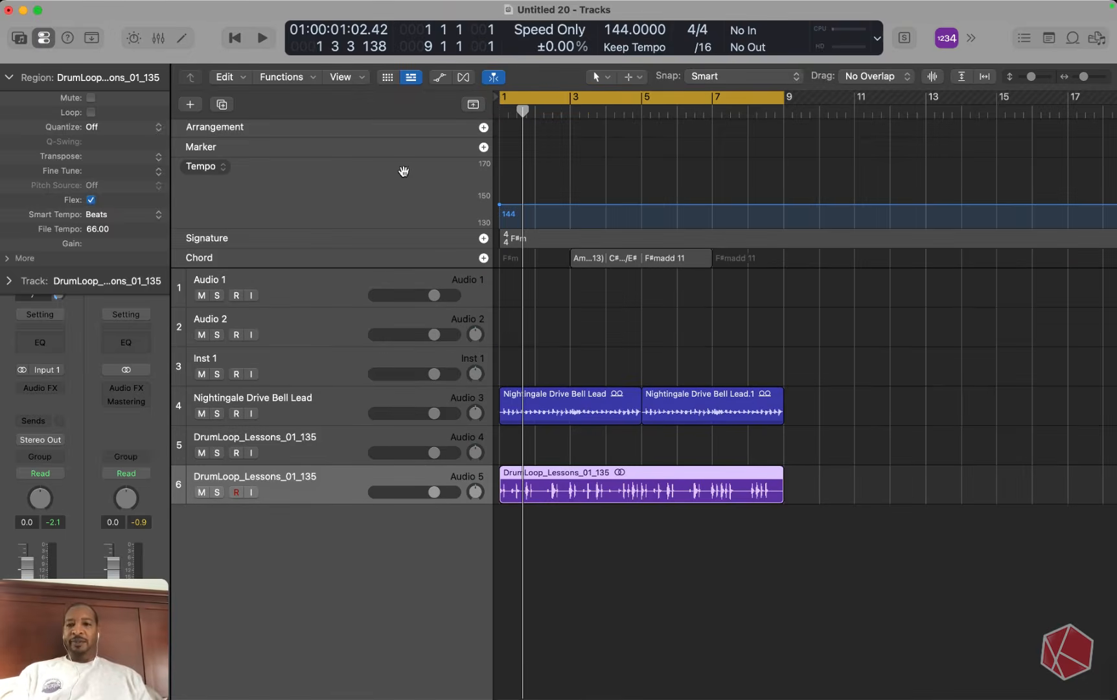
Hide the Chord global track, display it again and select its existing chords
right_click(345, 192)
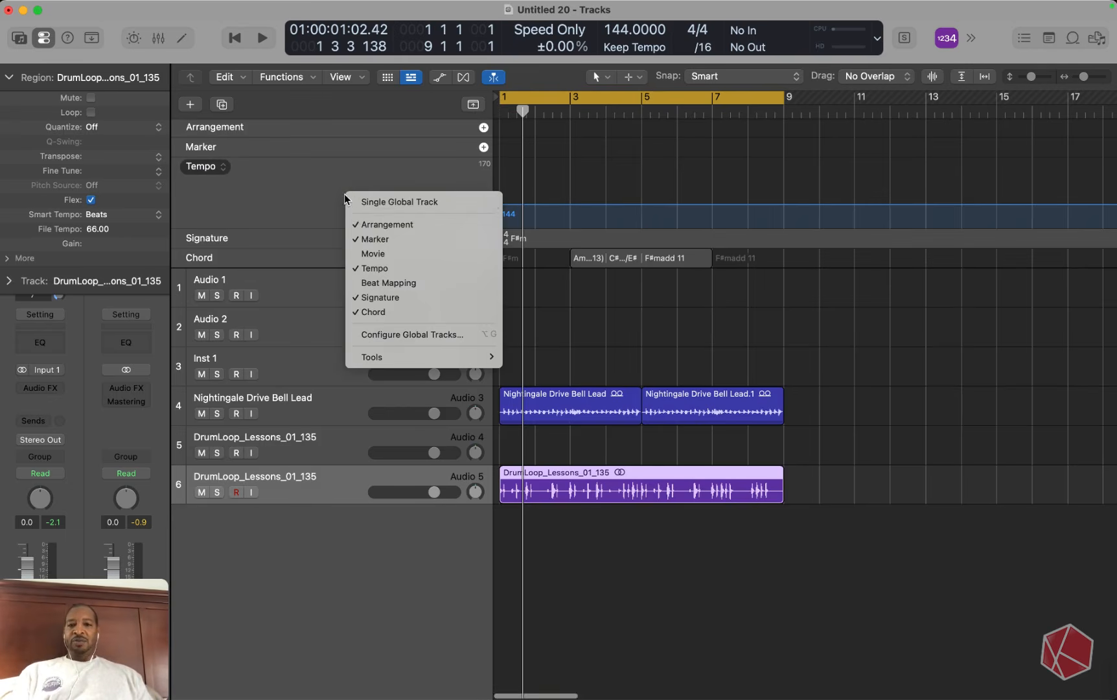
click(375, 313)
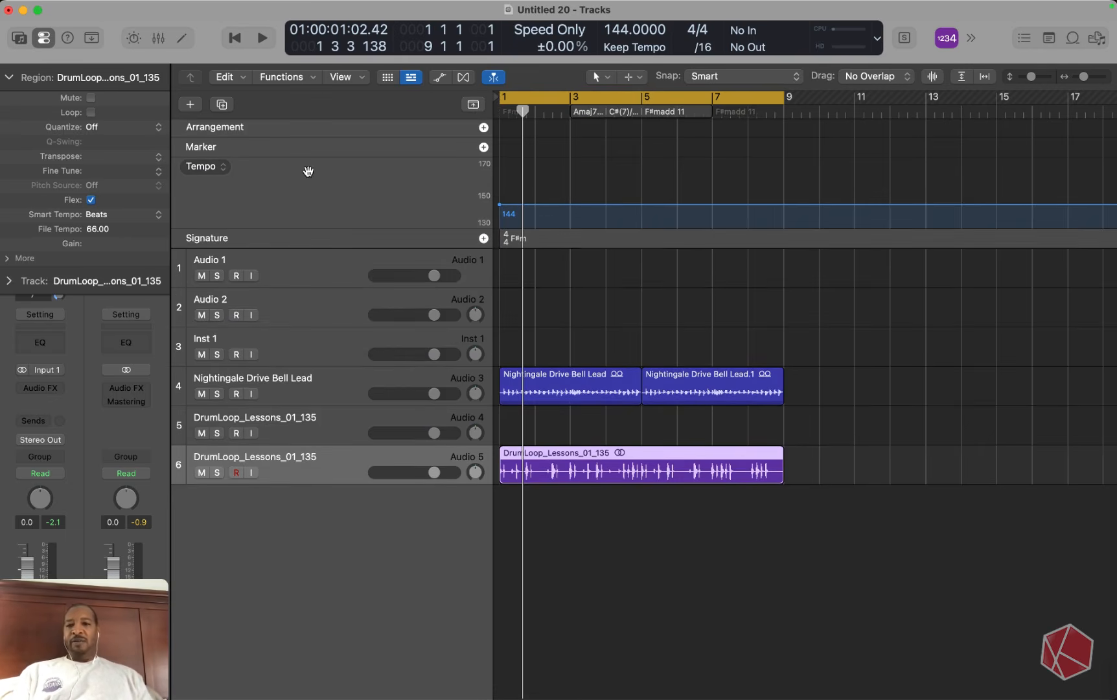
right_click(310, 170)
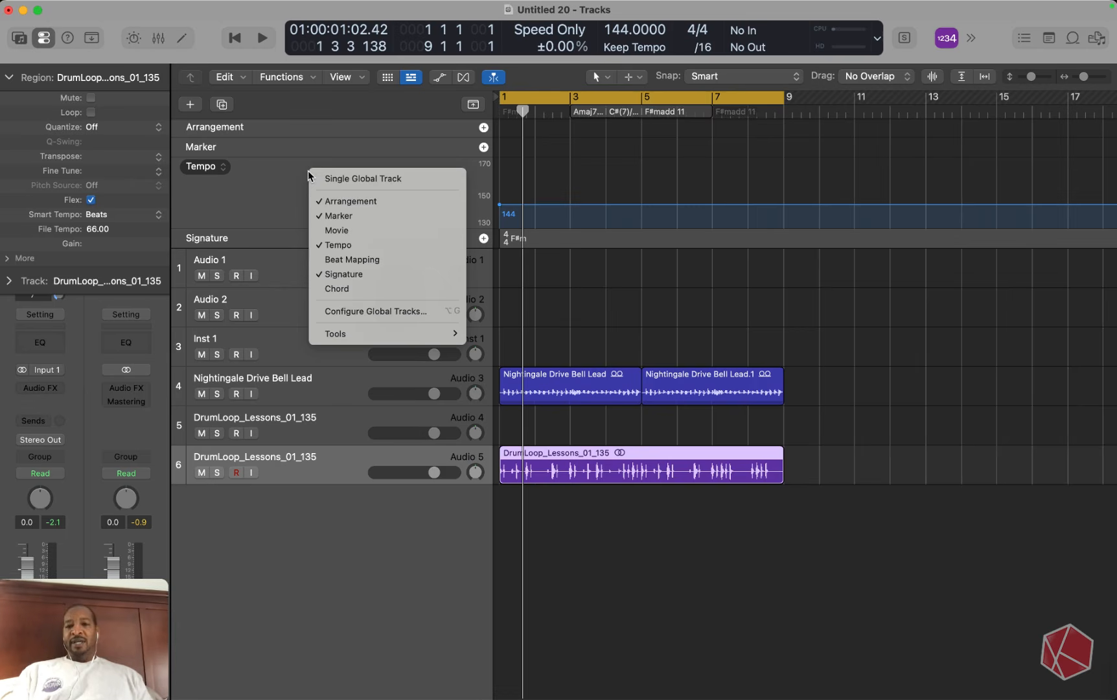
click(333, 290)
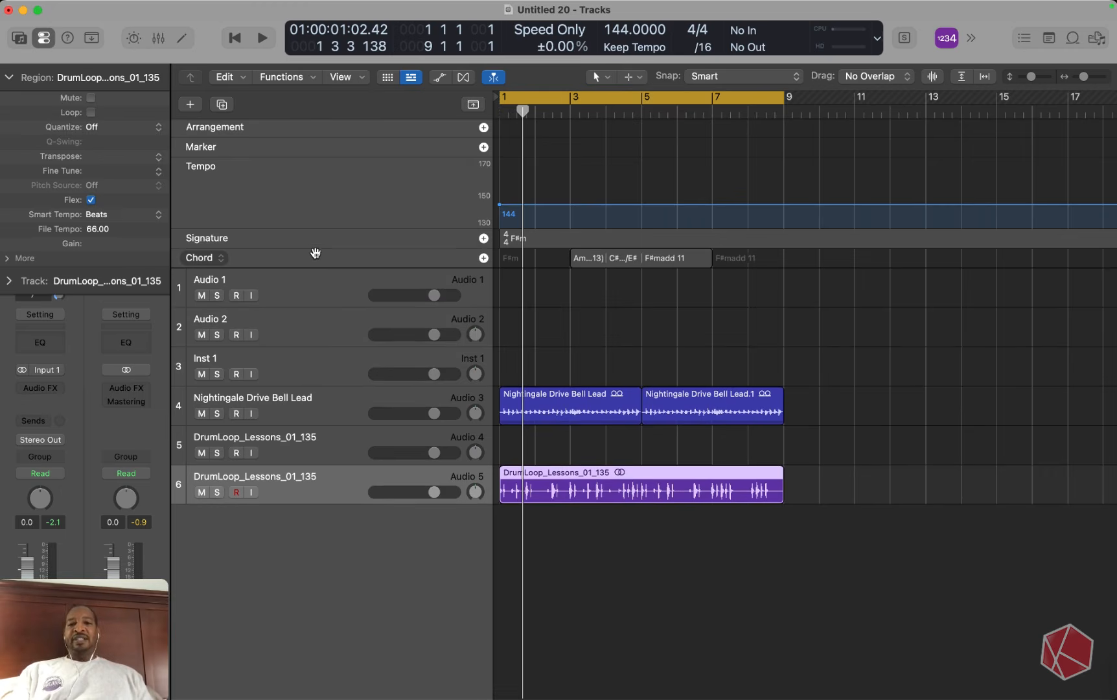
click(316, 254)
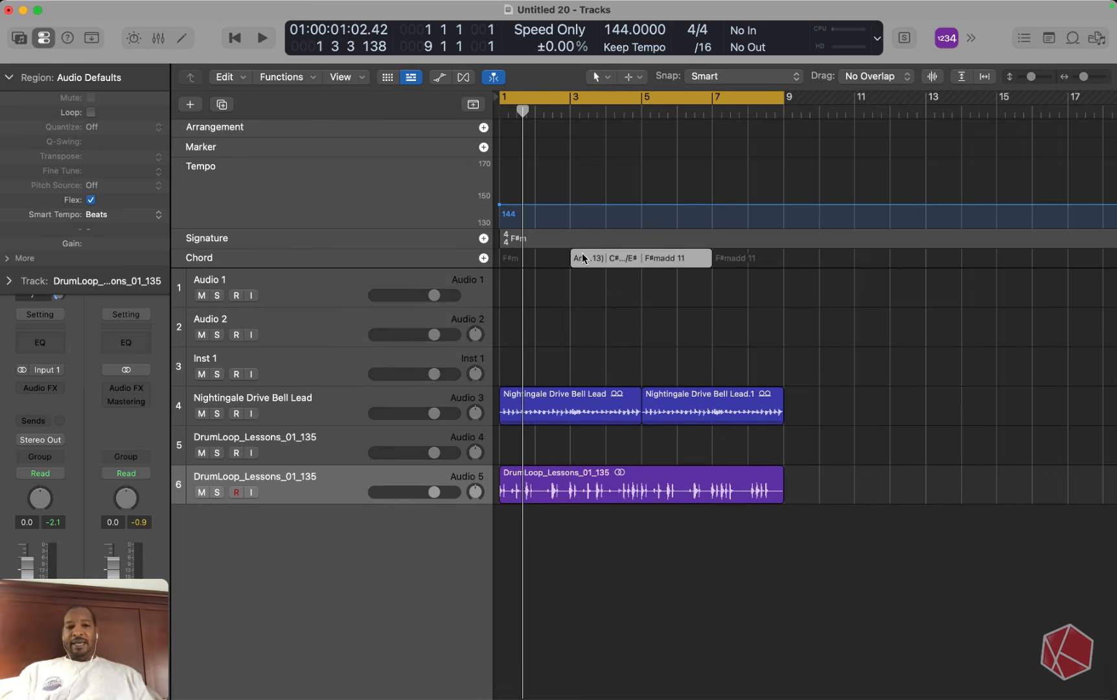
scroll(519, 265, down, 1)
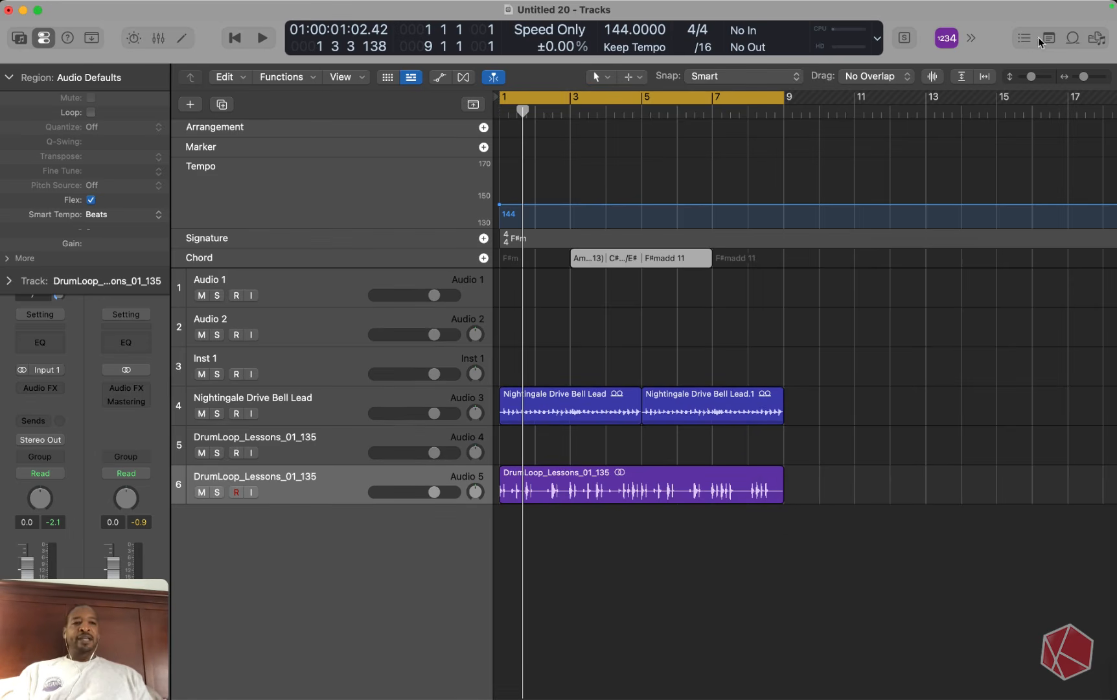
Browse the Flex and Flow loops and preview Hung Up Crunchy Wide Bass 01, Call It High Keys and Chasing Shadows Guitar Chords
click(1073, 39)
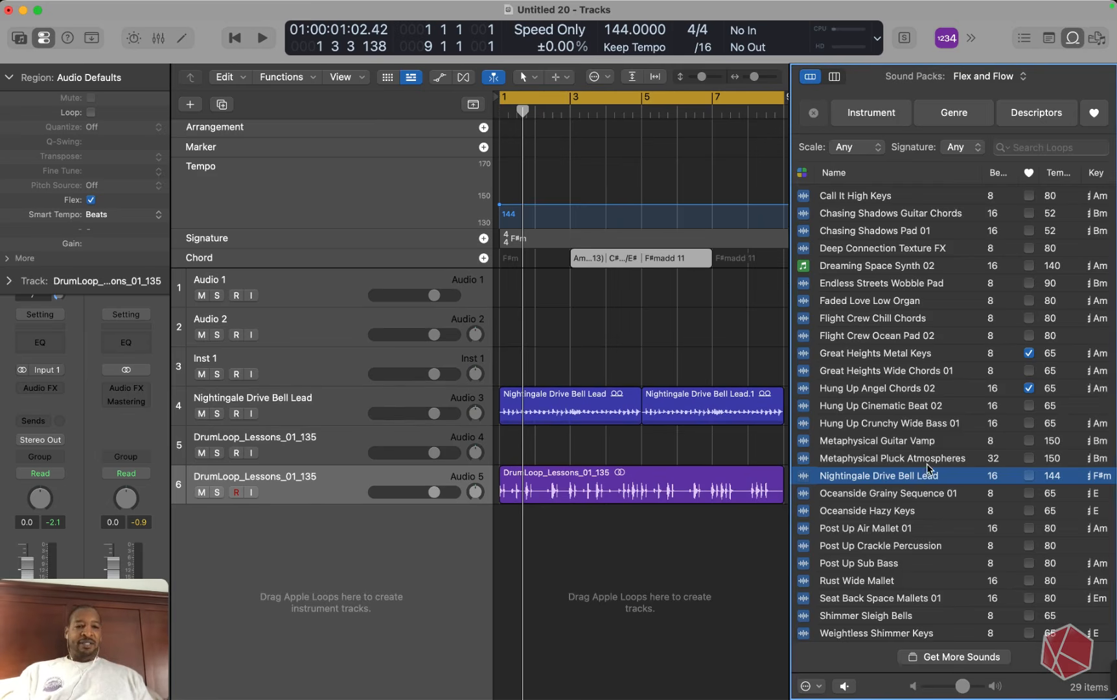
click(896, 425)
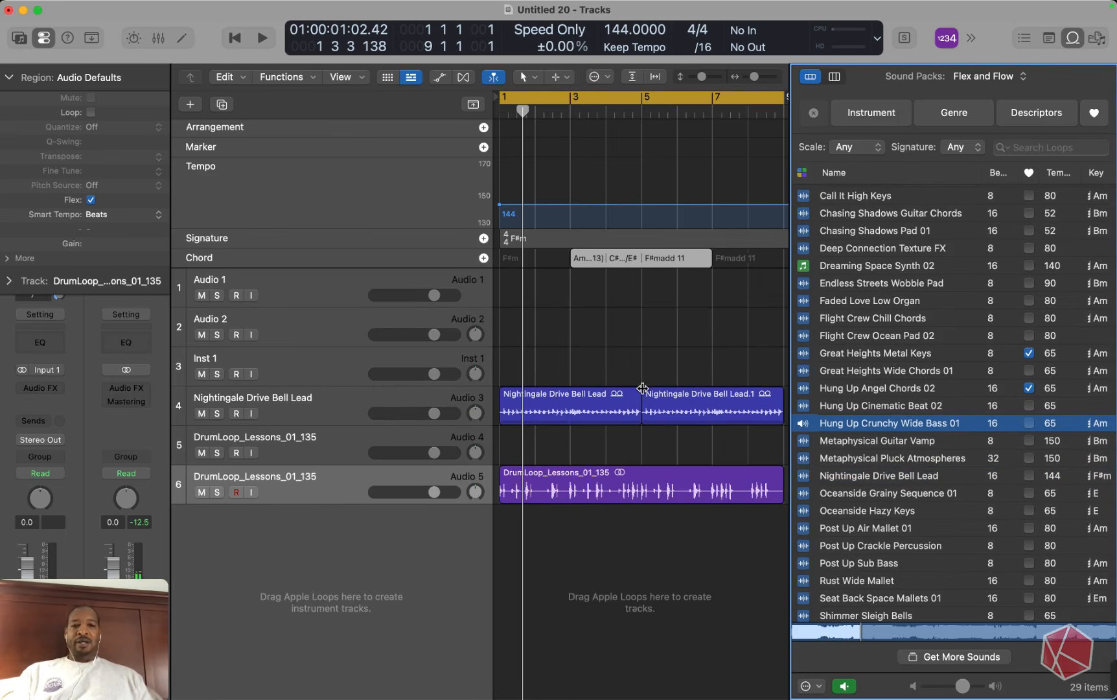
scroll(642, 388, right, 5)
scroll(642, 388, left, 1)
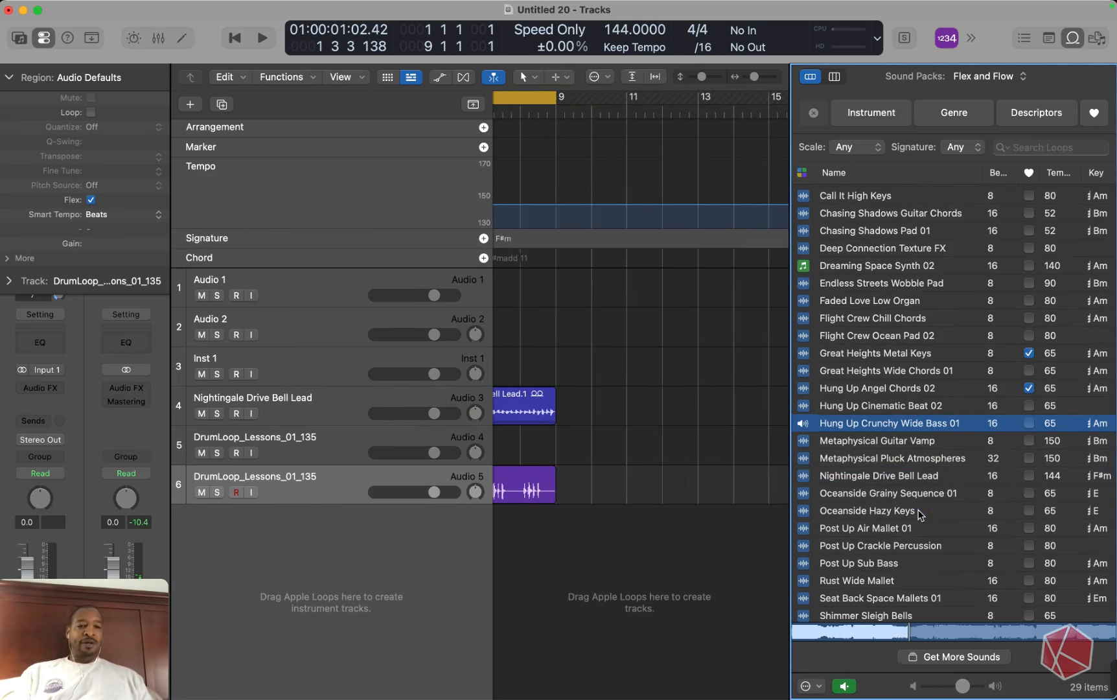
click(847, 511)
click(854, 530)
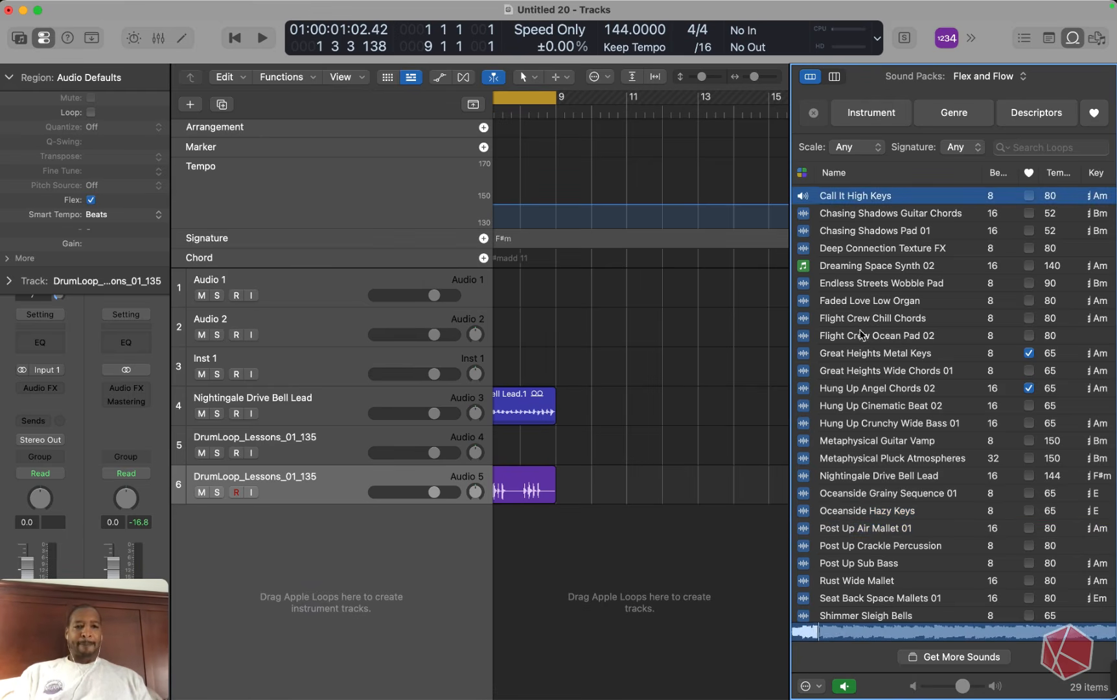
click(869, 213)
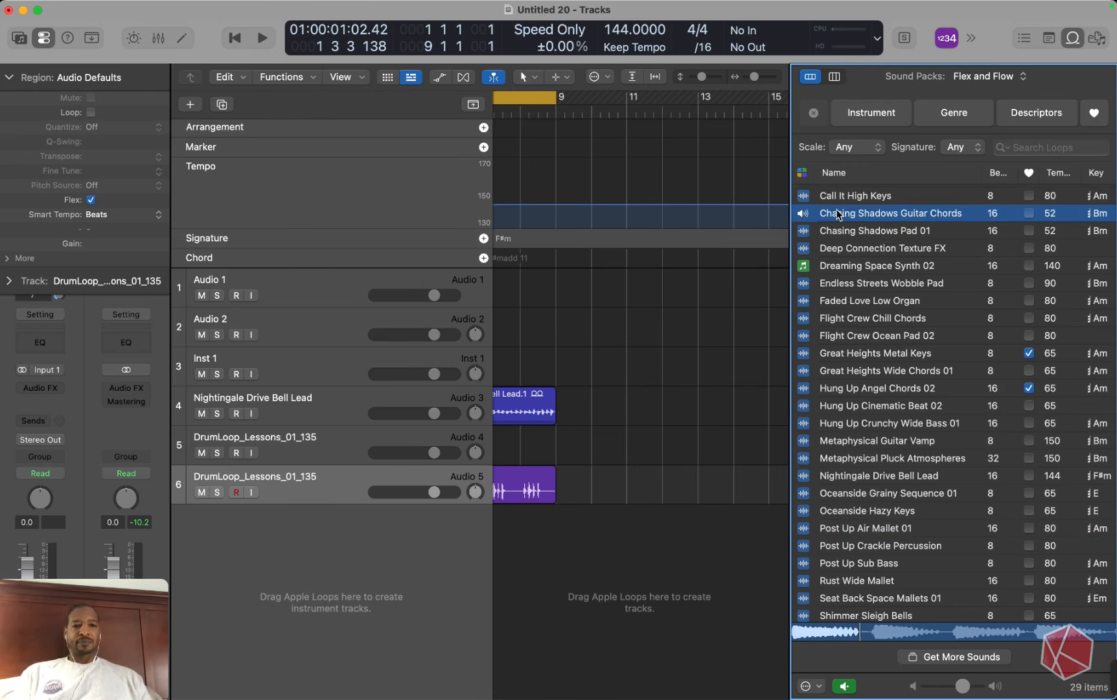
Add the Chasing Shadows Guitar Chords loop on a new track 7 at bar 10 and close the loop browser
drag(837, 214, 586, 518)
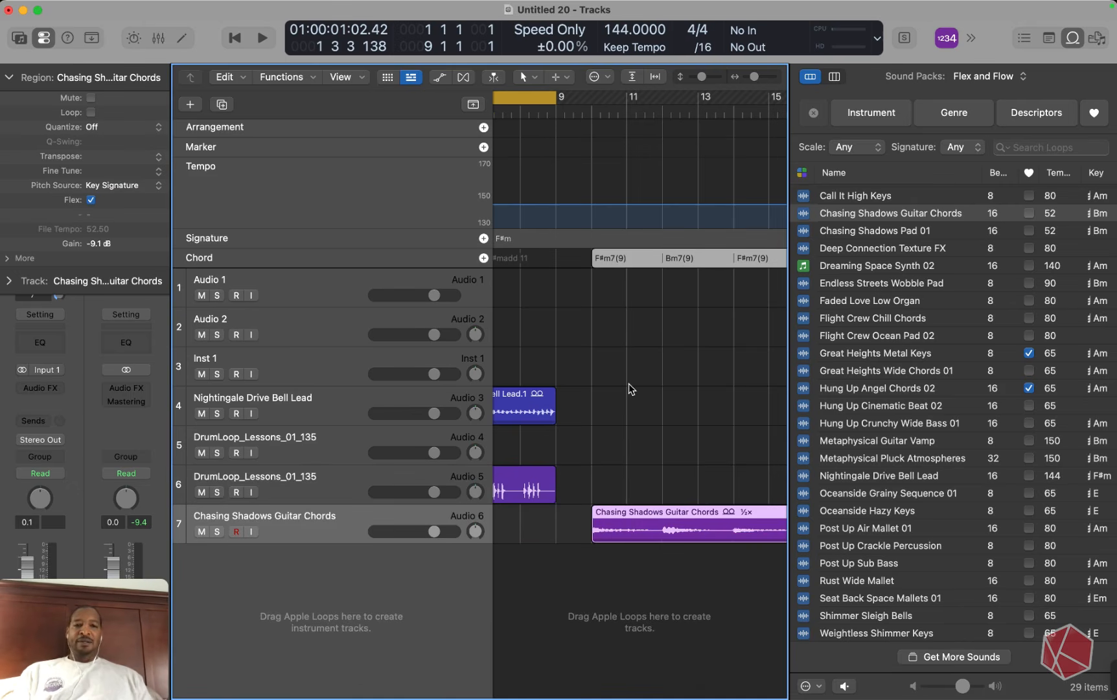
scroll(631, 388, right, 1)
click(1073, 39)
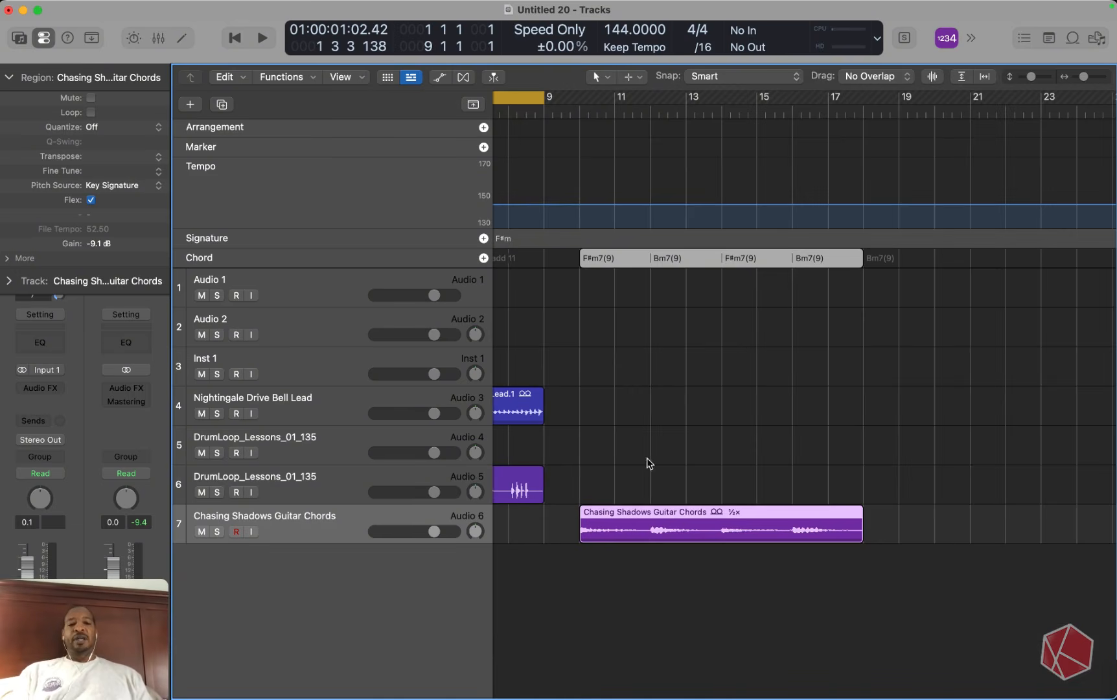
Copy the Chasing Shadows Guitar Chords region's chords onto the Chord track at bar 10, and again with the region moved to about bar 18
drag(657, 510, 653, 262)
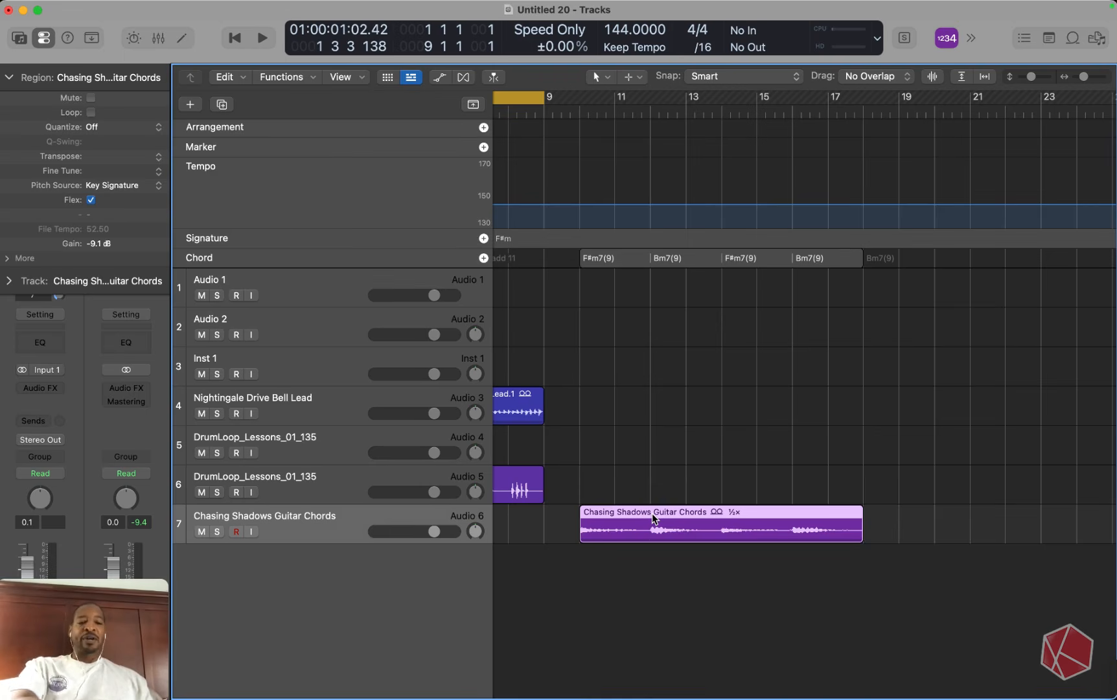
drag(654, 511, 654, 264)
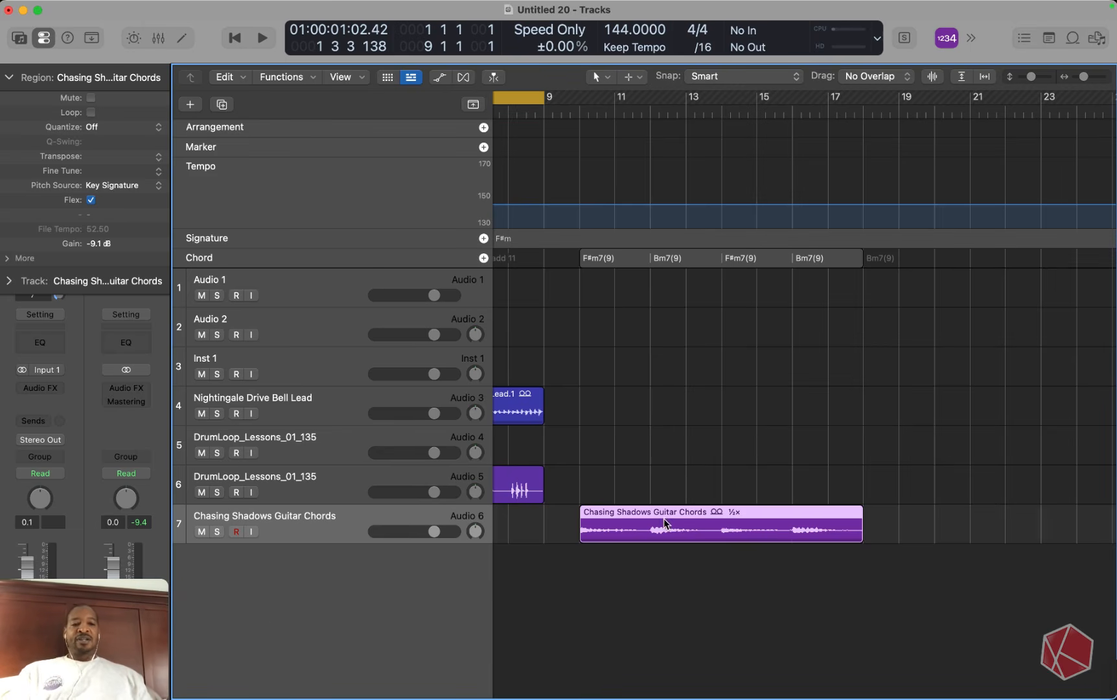
drag(665, 522, 977, 259)
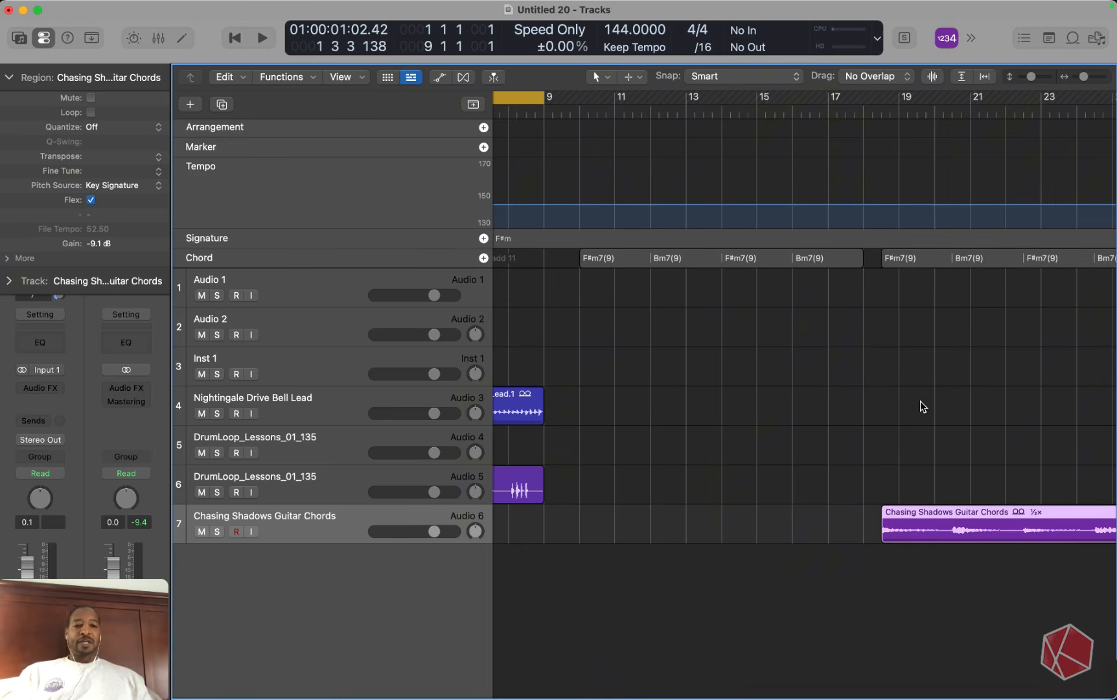
Delete the Chasing Shadows Guitar Chords region from track 7
scroll(920, 401, right, 3)
scroll(920, 400, down, 5)
scroll(920, 401, up, 1)
scroll(920, 400, left, 2)
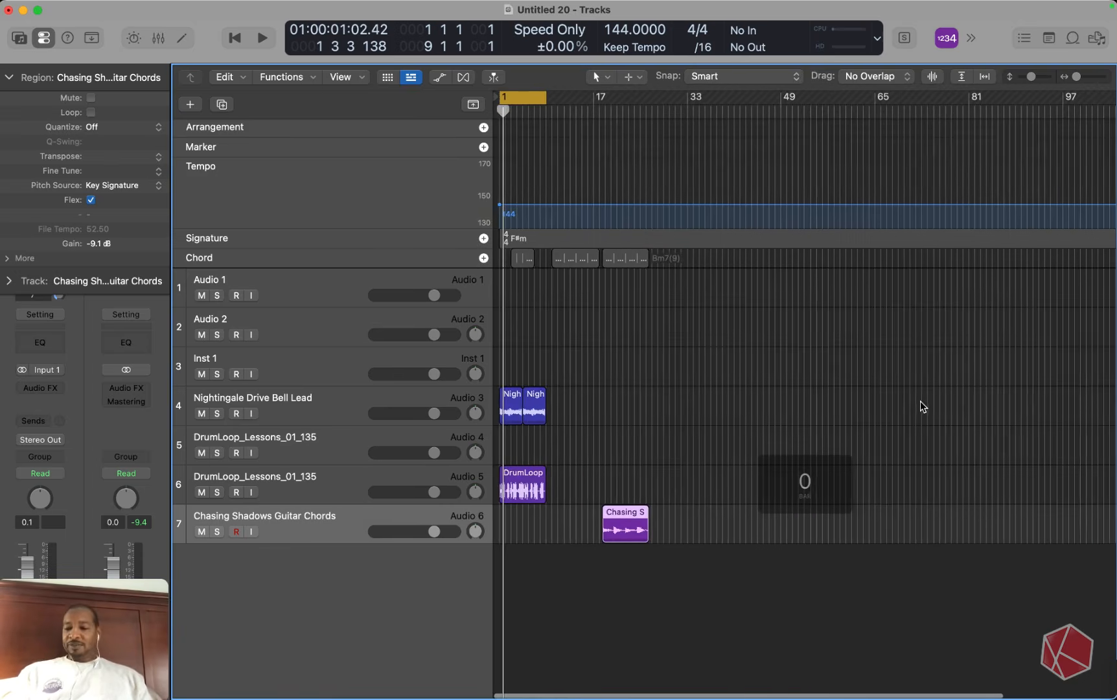
scroll(920, 400, up, 3)
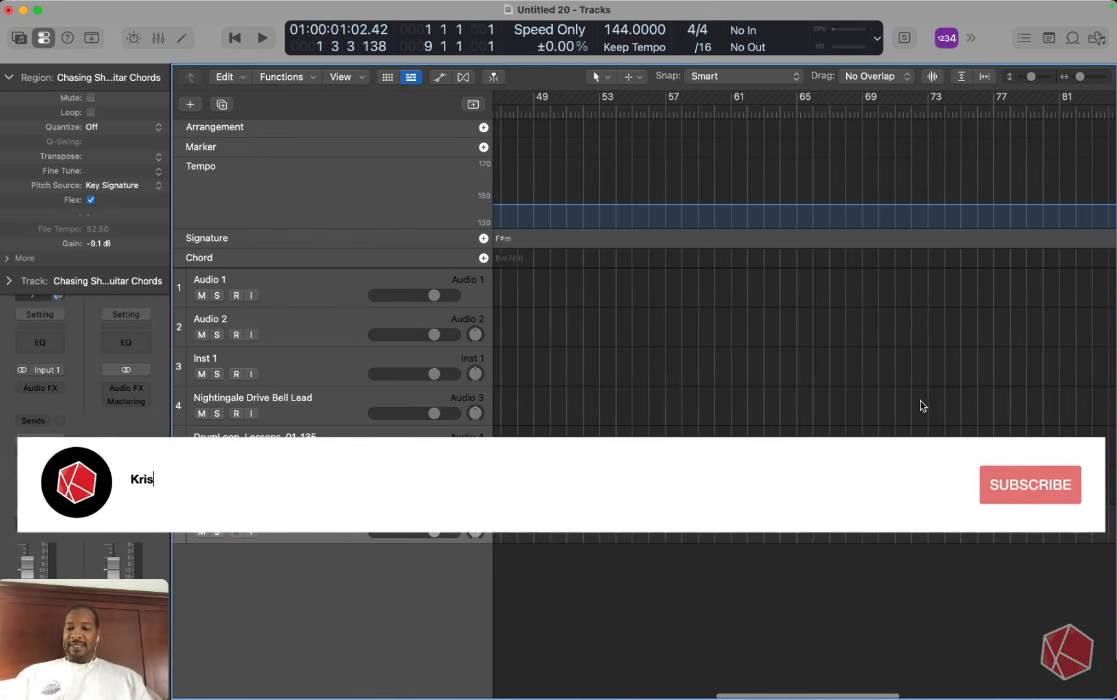
scroll(894, 405, left, 10)
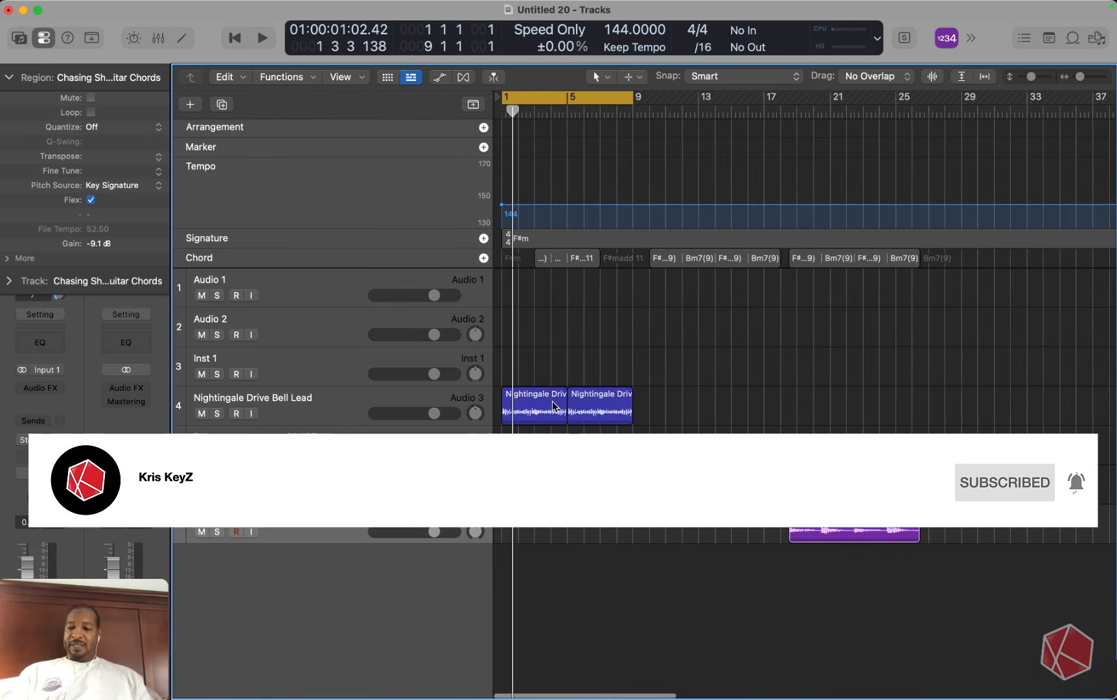
scroll(554, 402, right, 1)
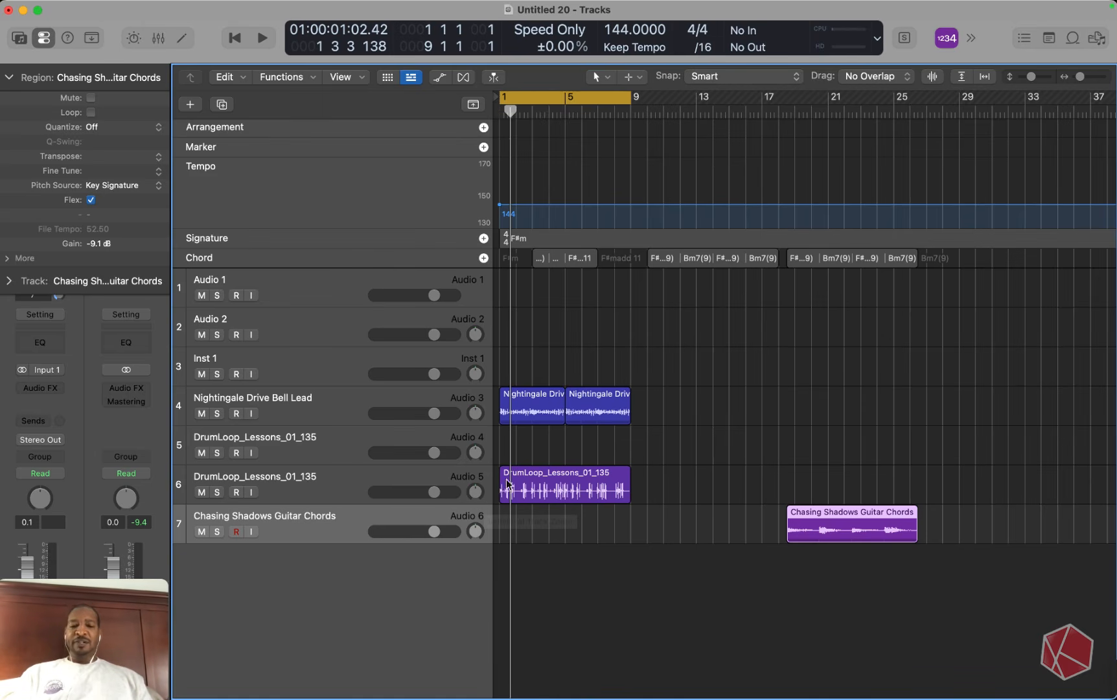
click(336, 516)
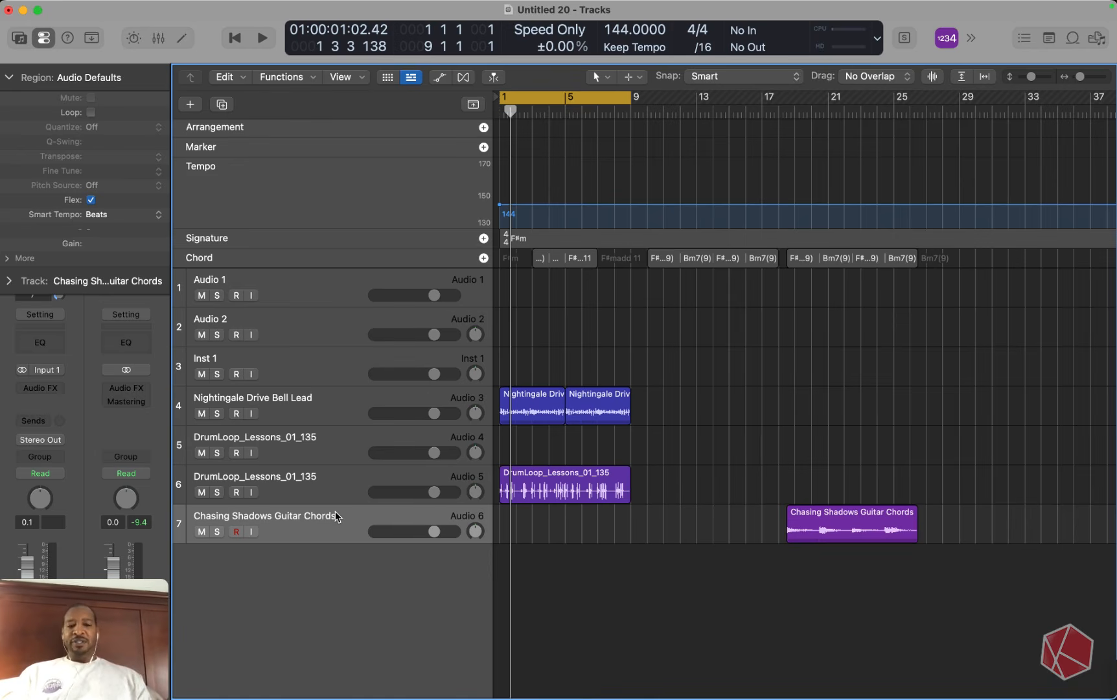
click(824, 512)
key(Delete)
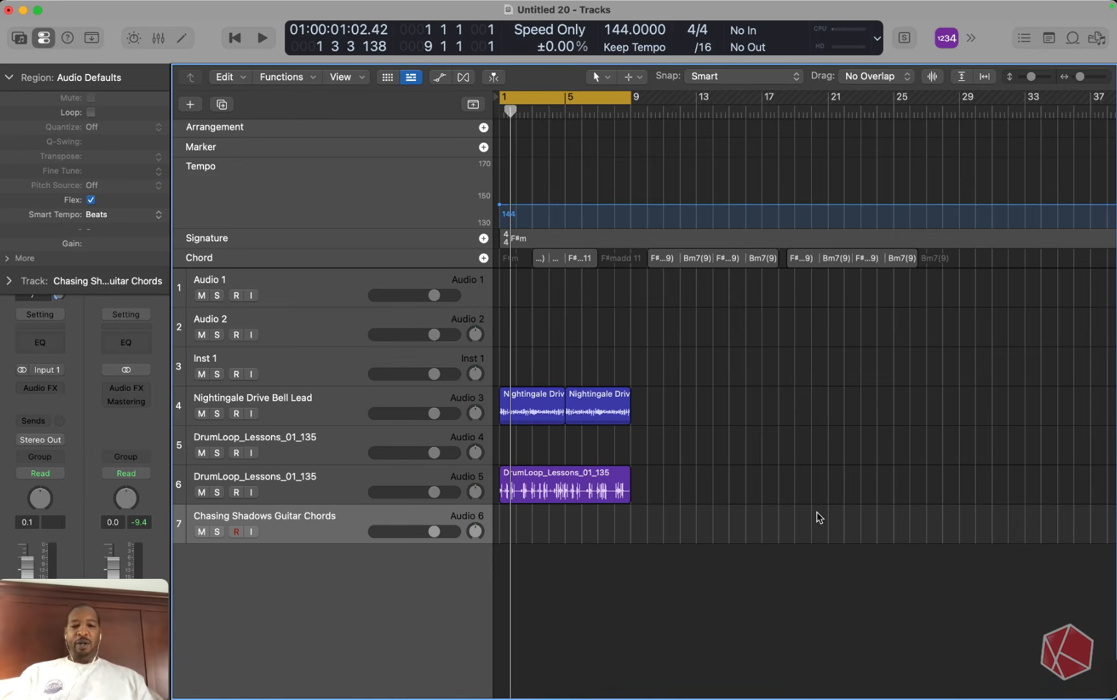
Hide the global tracks and move the DrumLoop_Lessons_01_135 track containing the region up to position 5
click(473, 104)
click(336, 328)
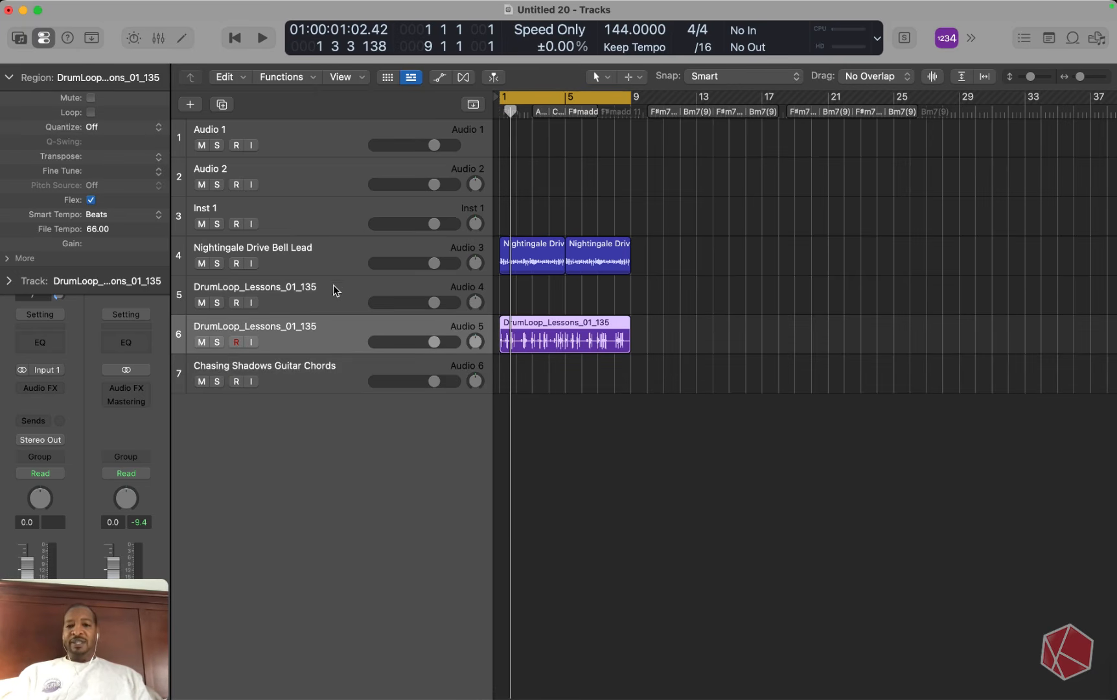
drag(322, 320, 324, 285)
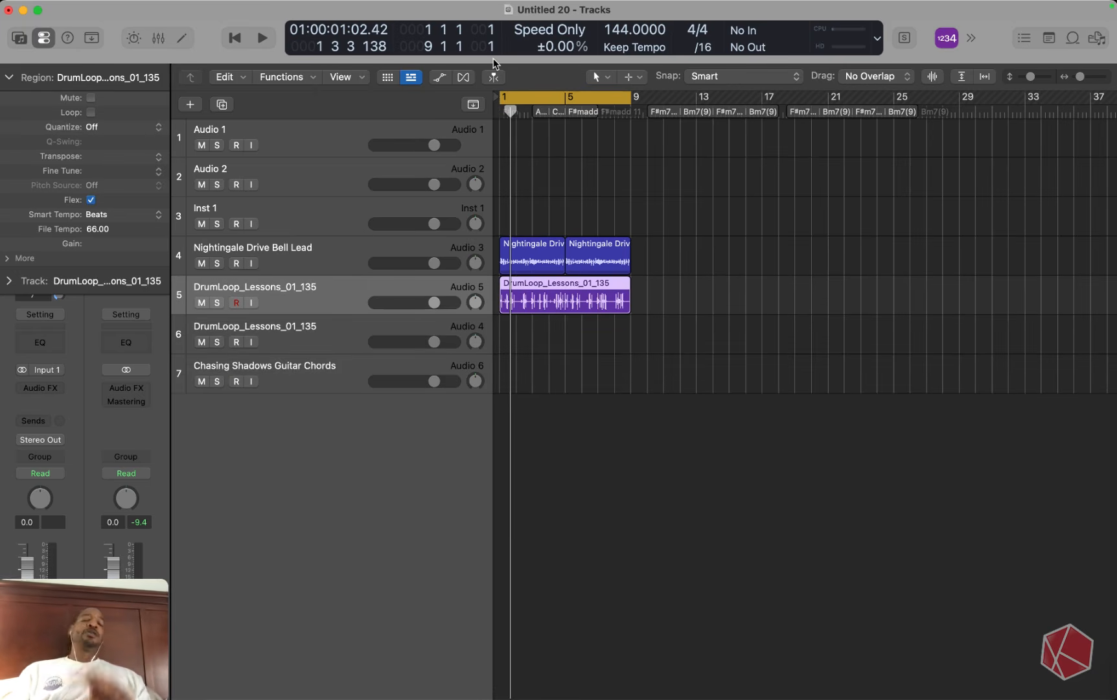
Play the arrangement from the start, select the Nightingale Drive Bell Lead track and collapse the region settings
key(Return)
key(space)
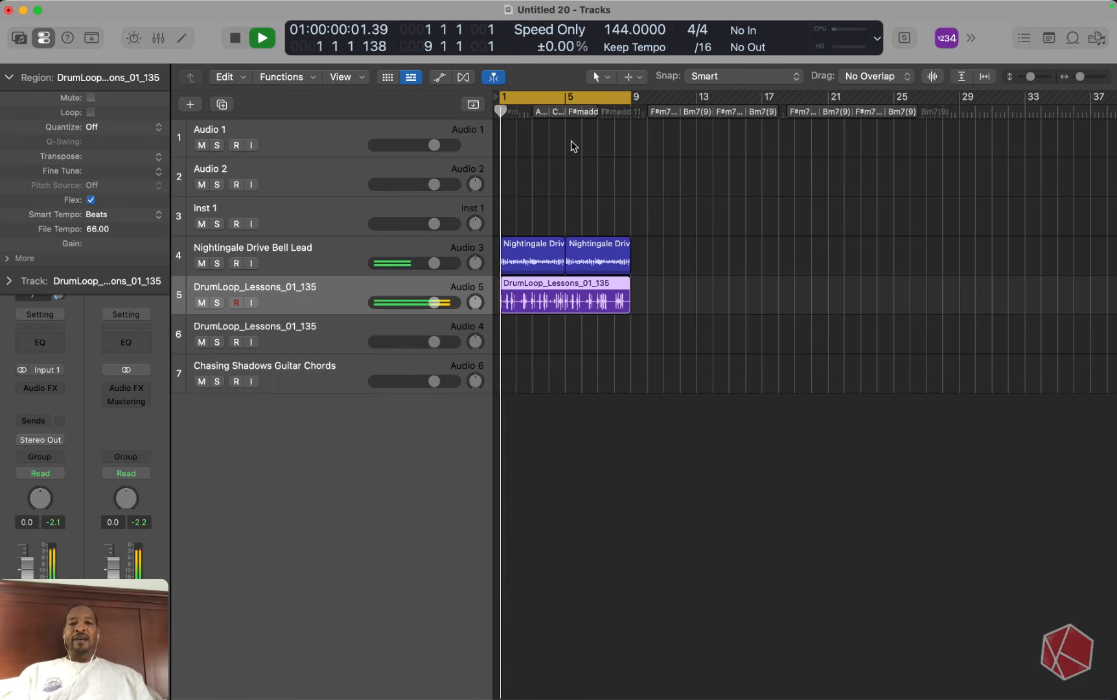
click(327, 249)
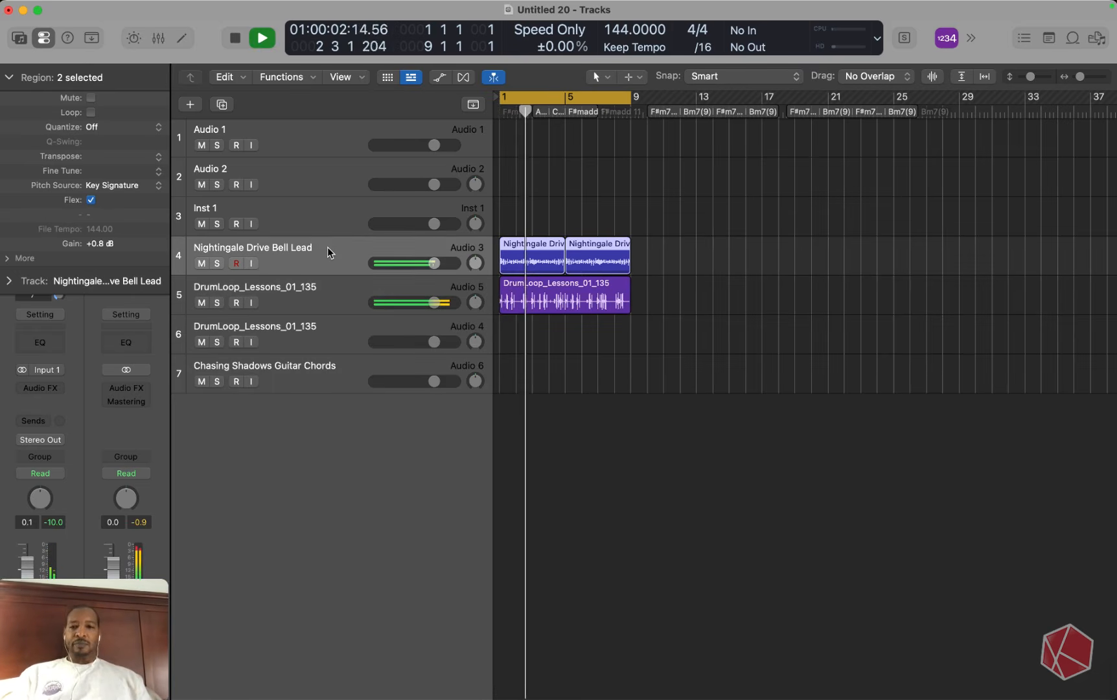
click(5, 73)
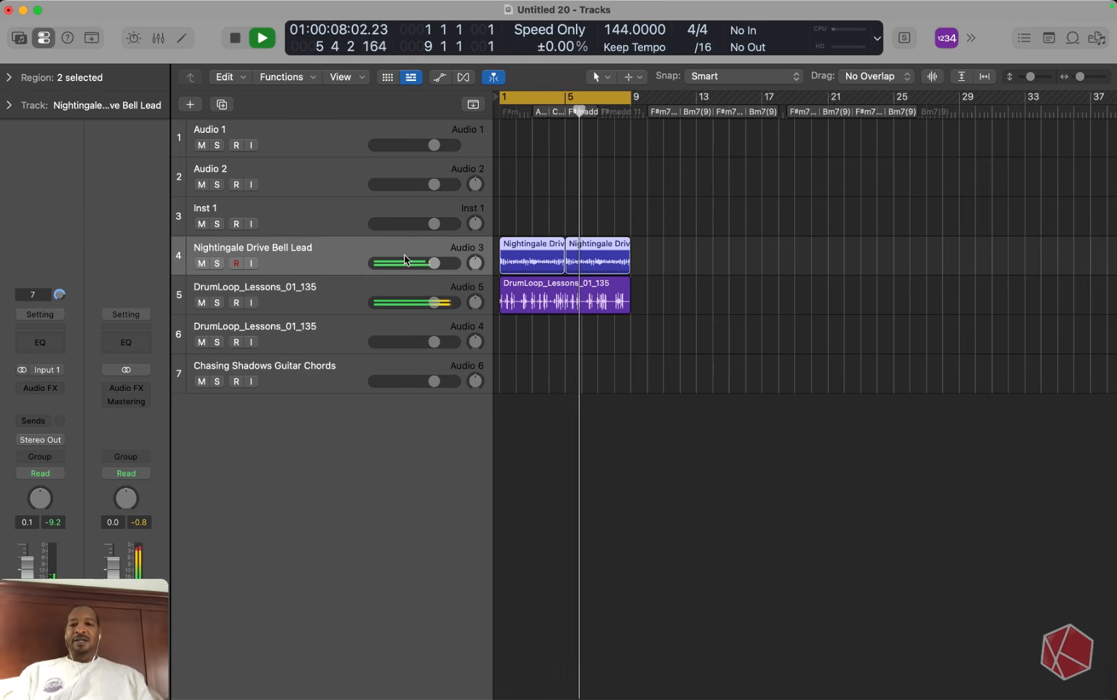
key(space)
click(332, 285)
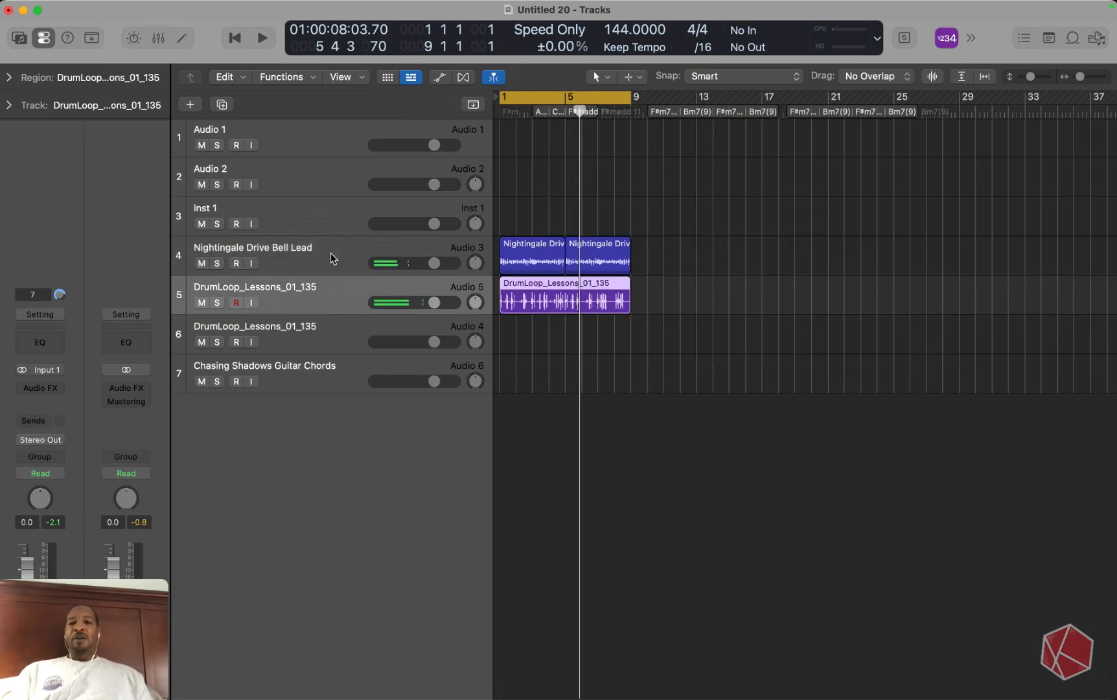
click(330, 253)
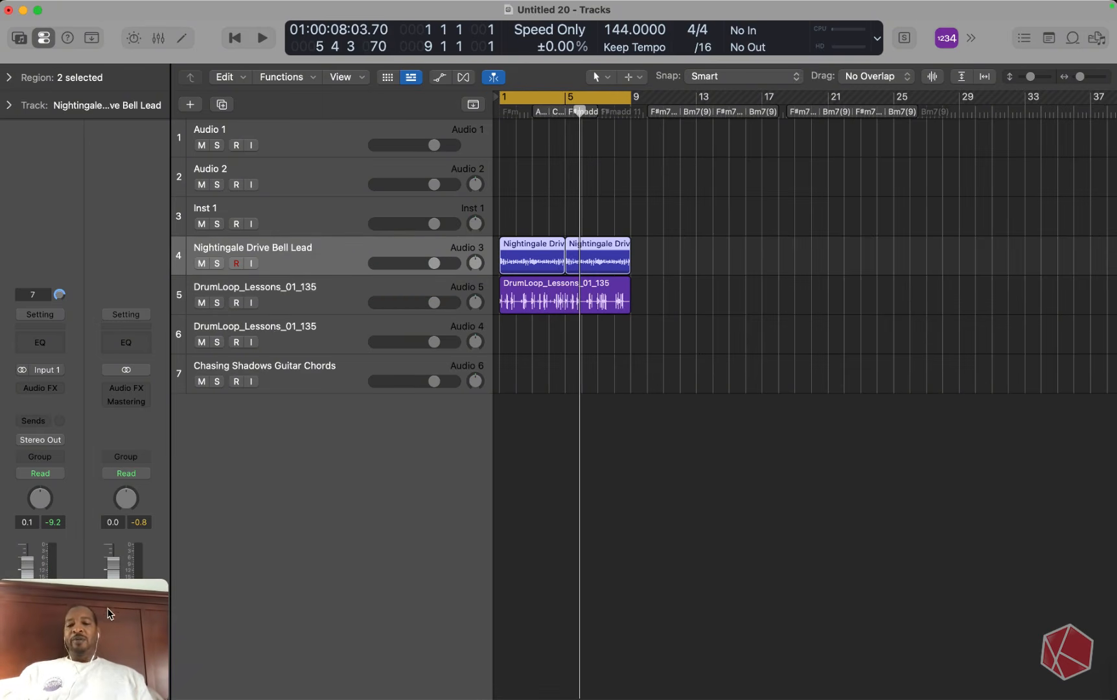
Insert the Beat Breaker multi effect in stereo on the Nightingale Drive Bell Lead track, keeping the track headers uncovered
drag(98, 598, 1101, 698)
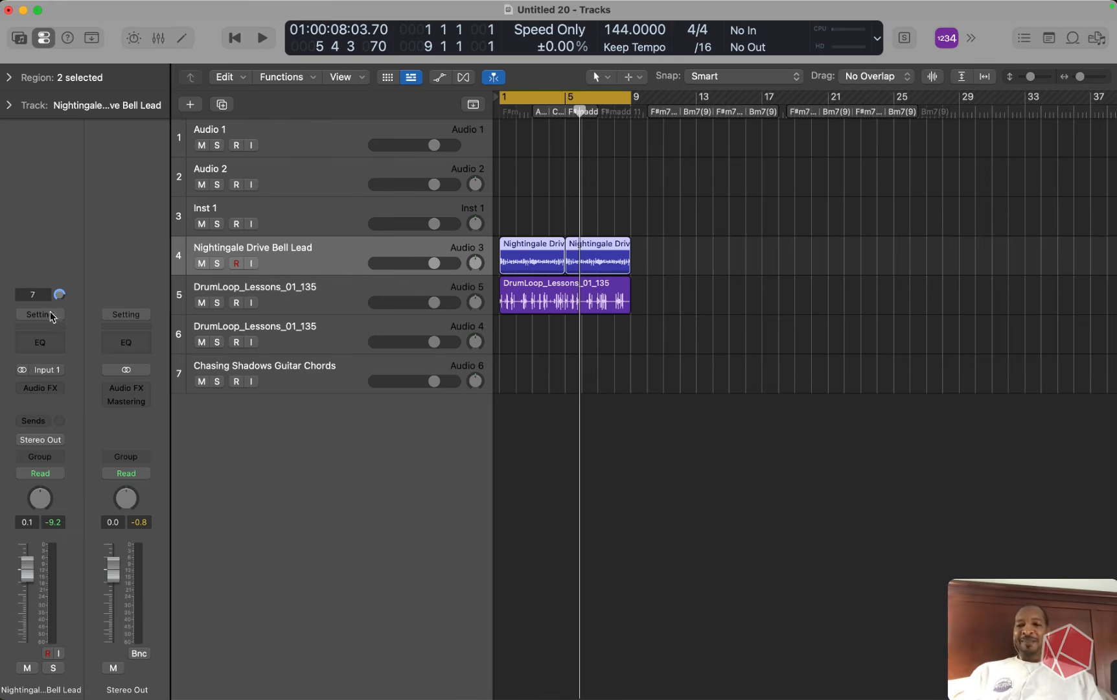
click(49, 386)
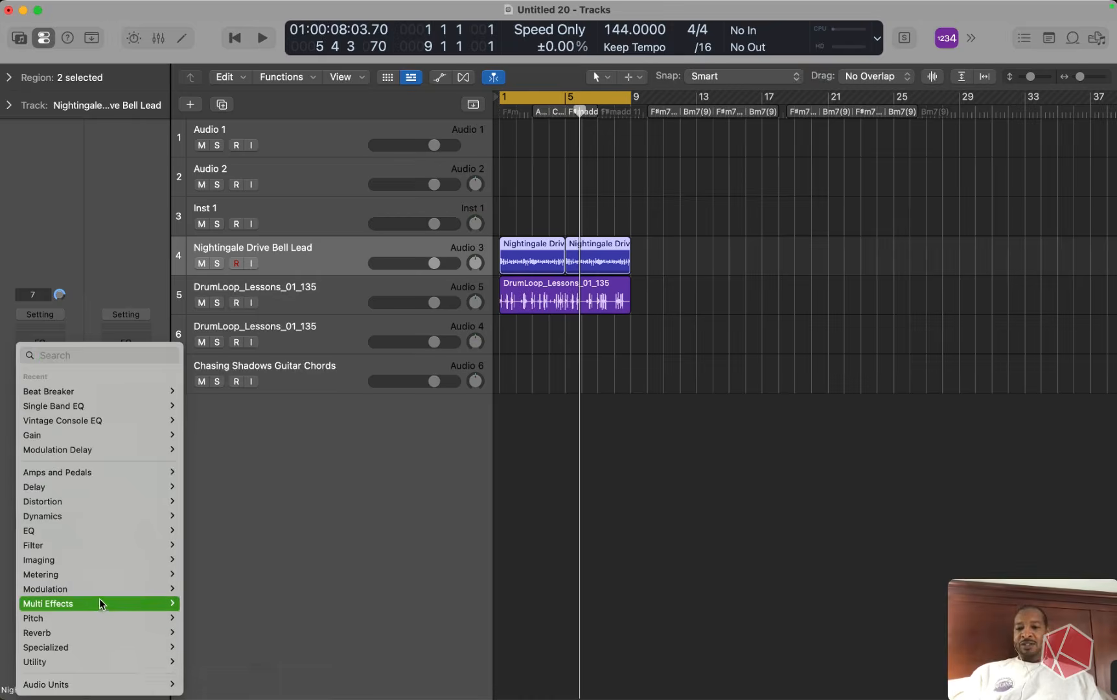
mouse_move(100, 589)
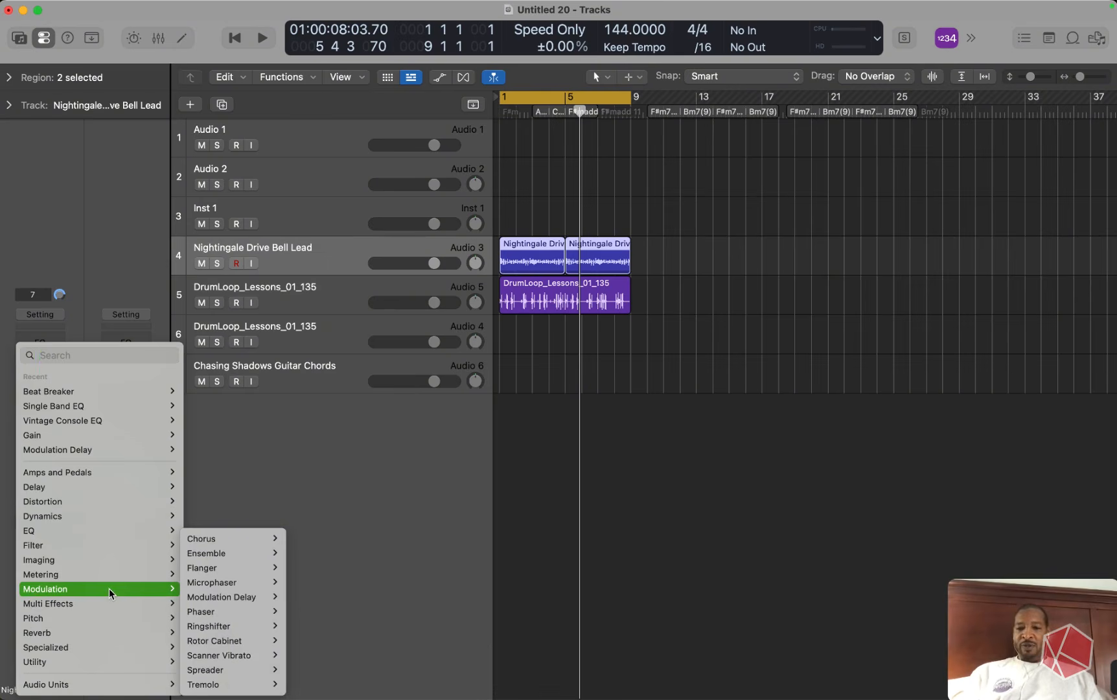
mouse_move(116, 496)
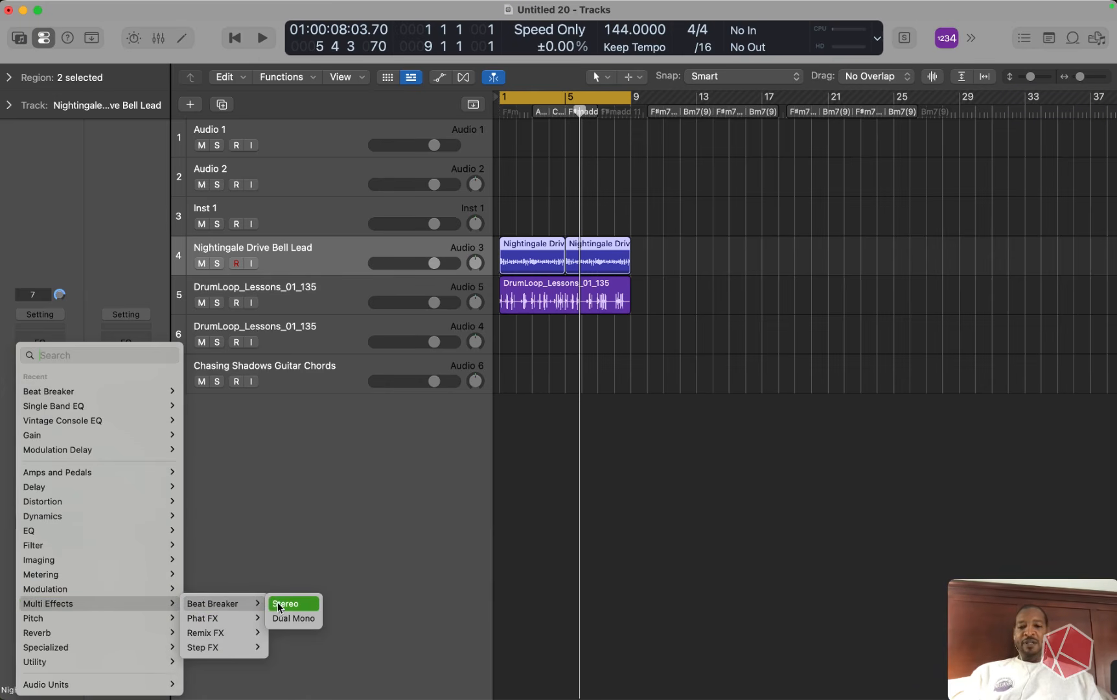
click(279, 603)
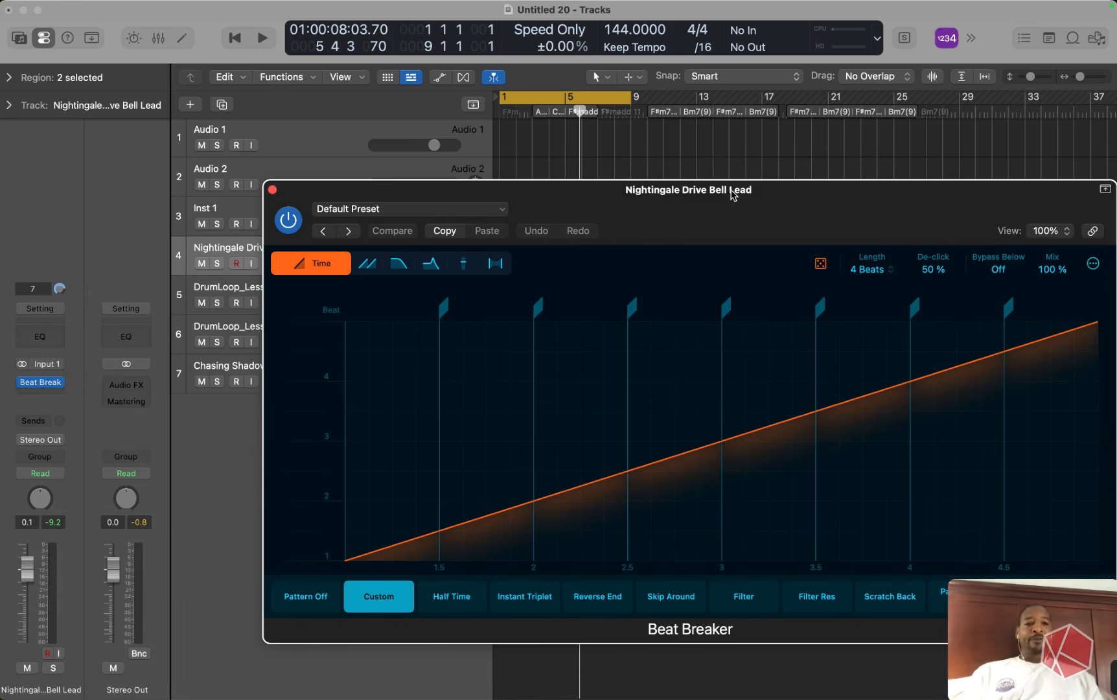
drag(733, 194, 675, 299)
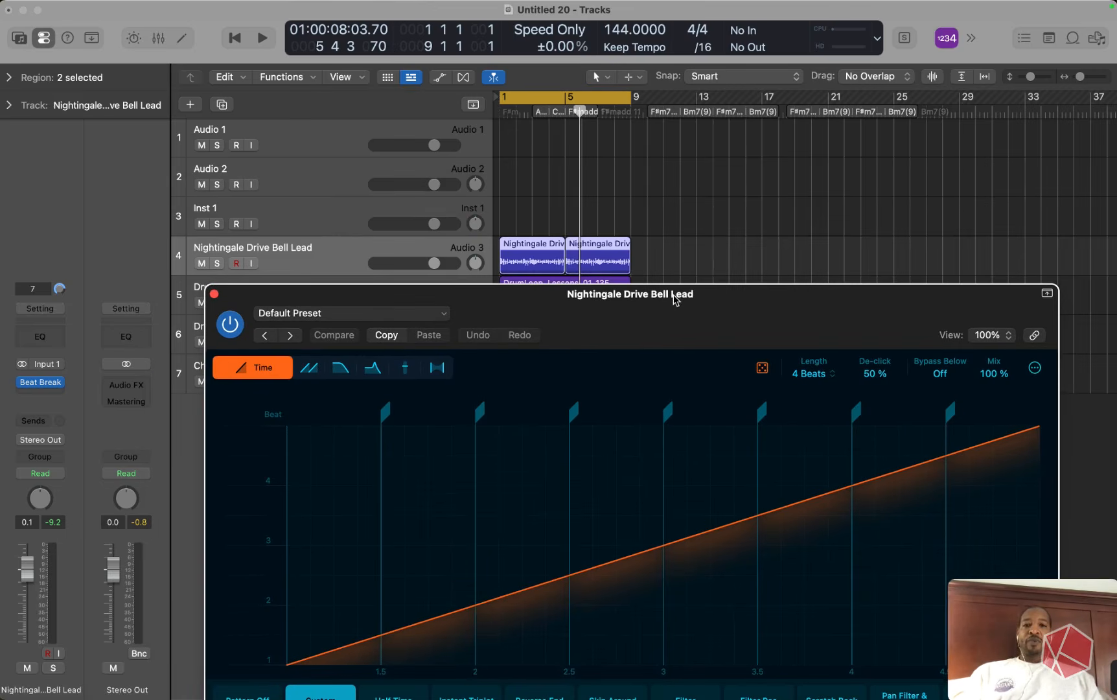
Delete the empty Audio 1, Audio 2 and Inst 1 tracks
click(348, 139)
shift+click(321, 214)
key(super+BackSpace)
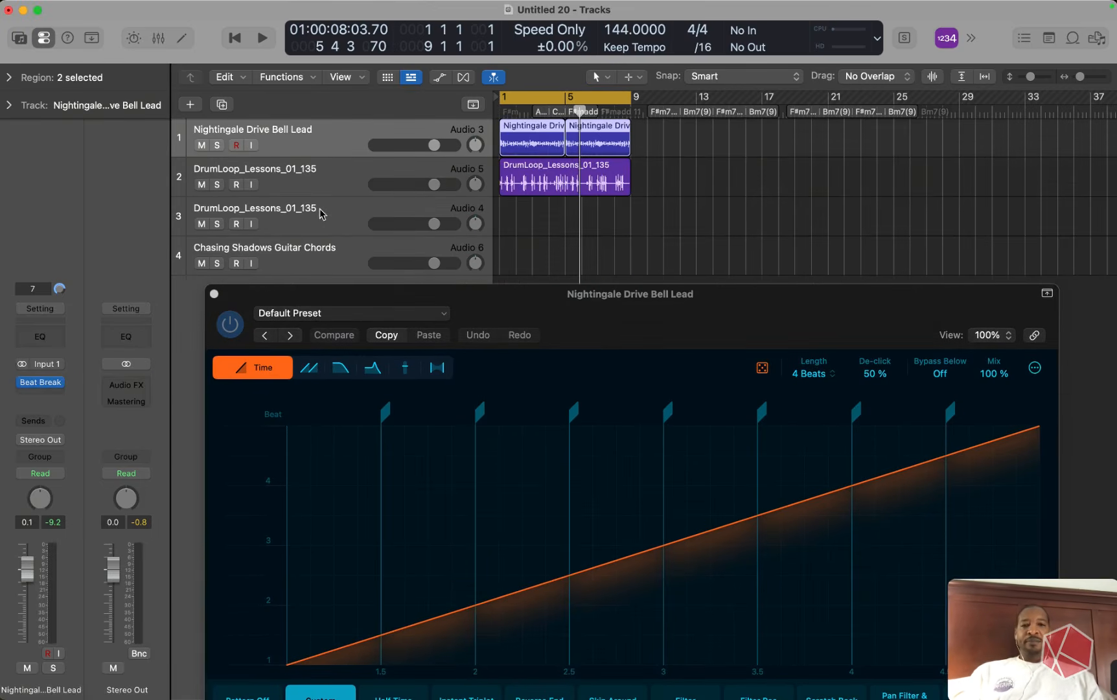
Play the loop from bar 1 to watch the bell lead in Beat Breaker's Time view, then stop playback
key(space)
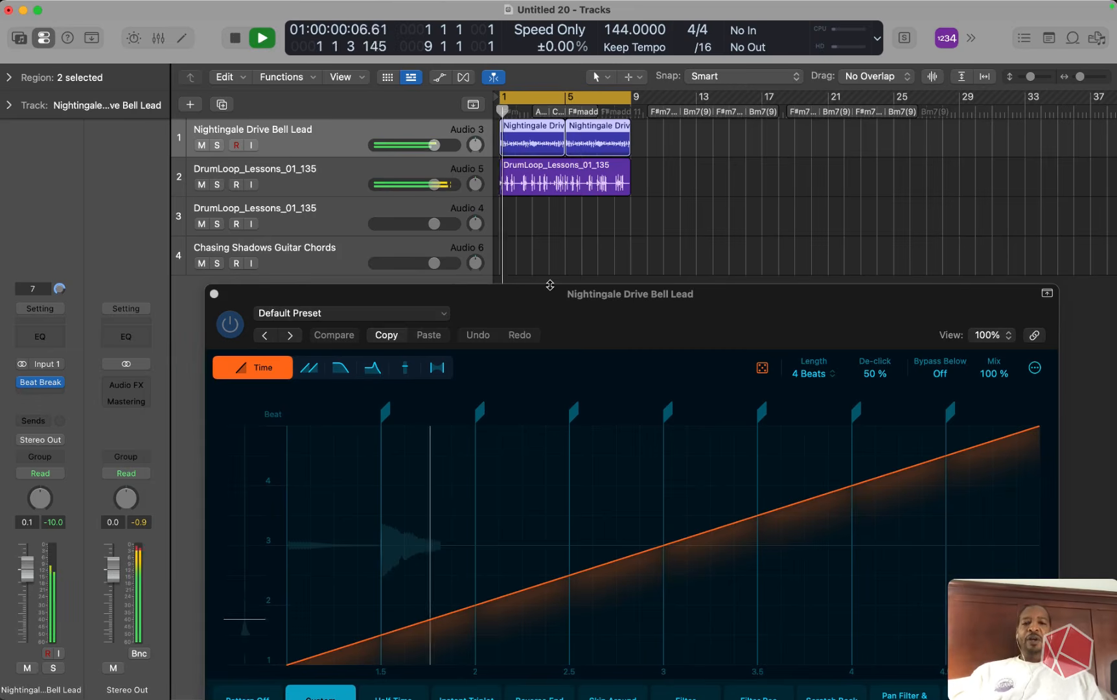
drag(558, 310, 534, 251)
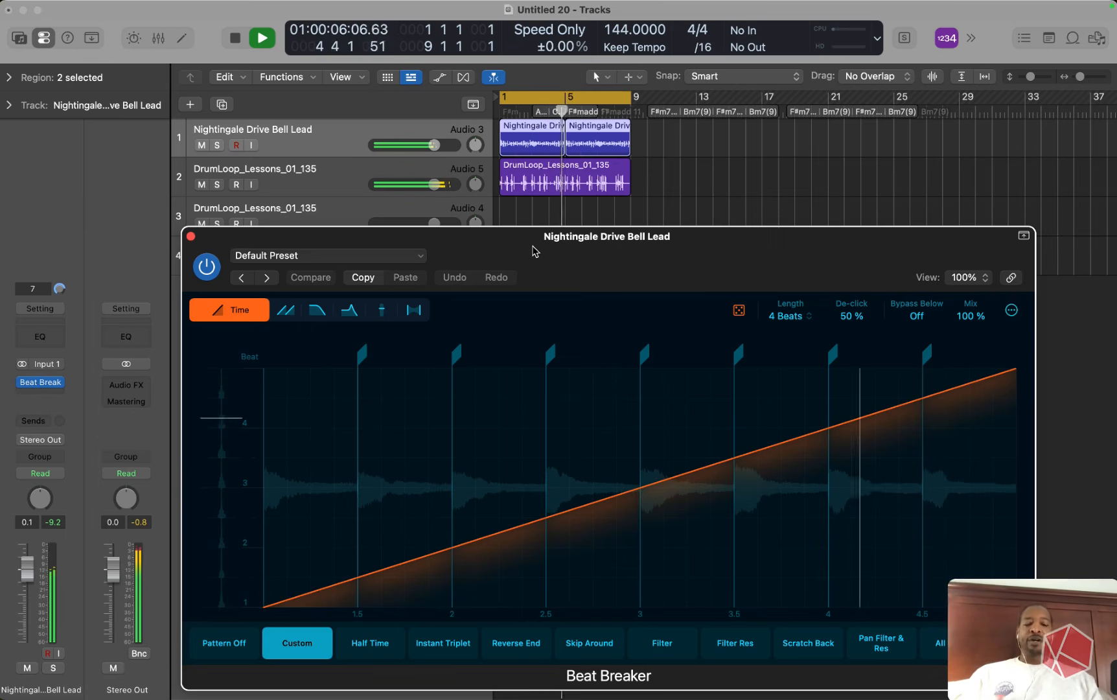
key(space)
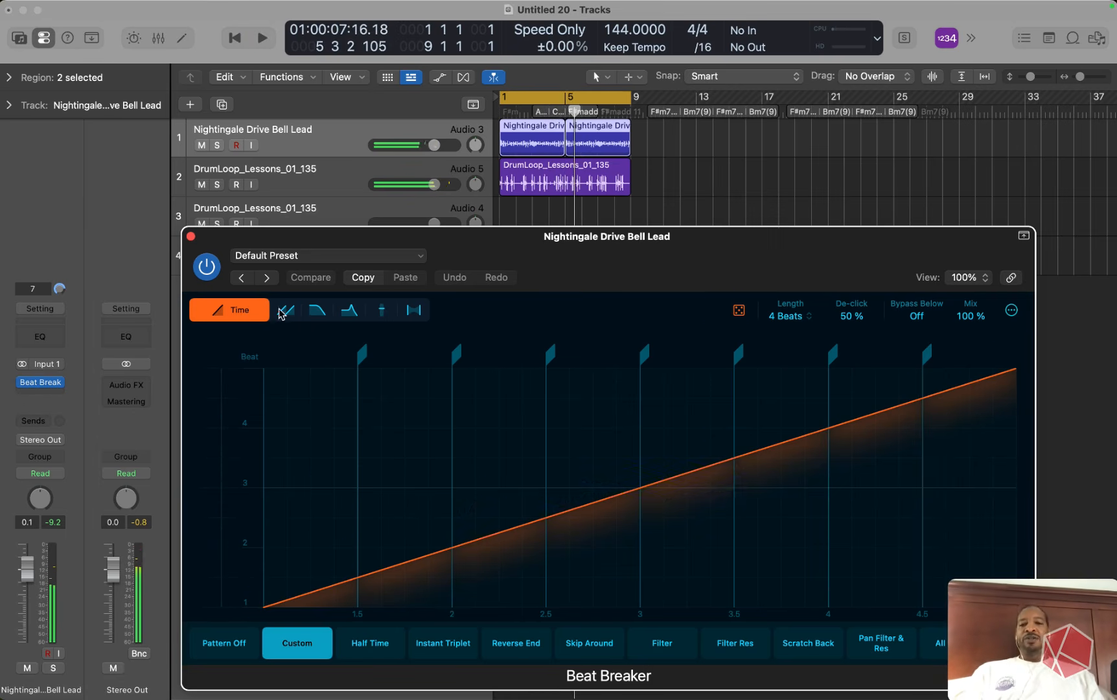
Look through Beat Breaker's editing modes, including Cutoff, Volume and Pan, with the full plug-in window in view
click(306, 314)
click(316, 313)
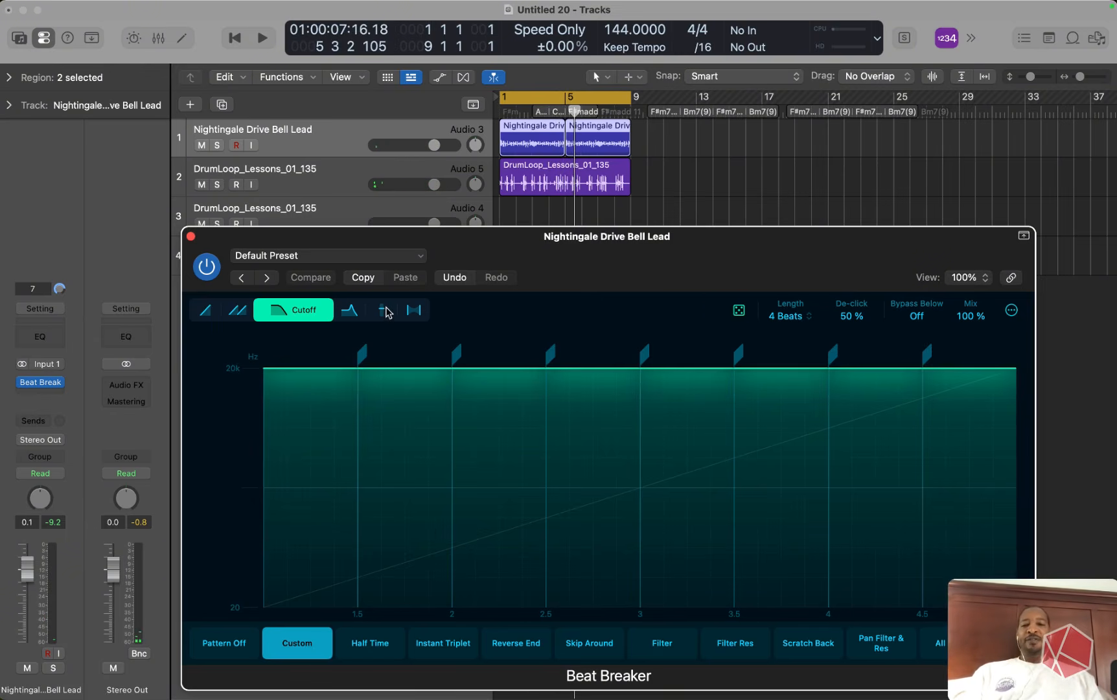
click(386, 311)
click(415, 311)
click(335, 312)
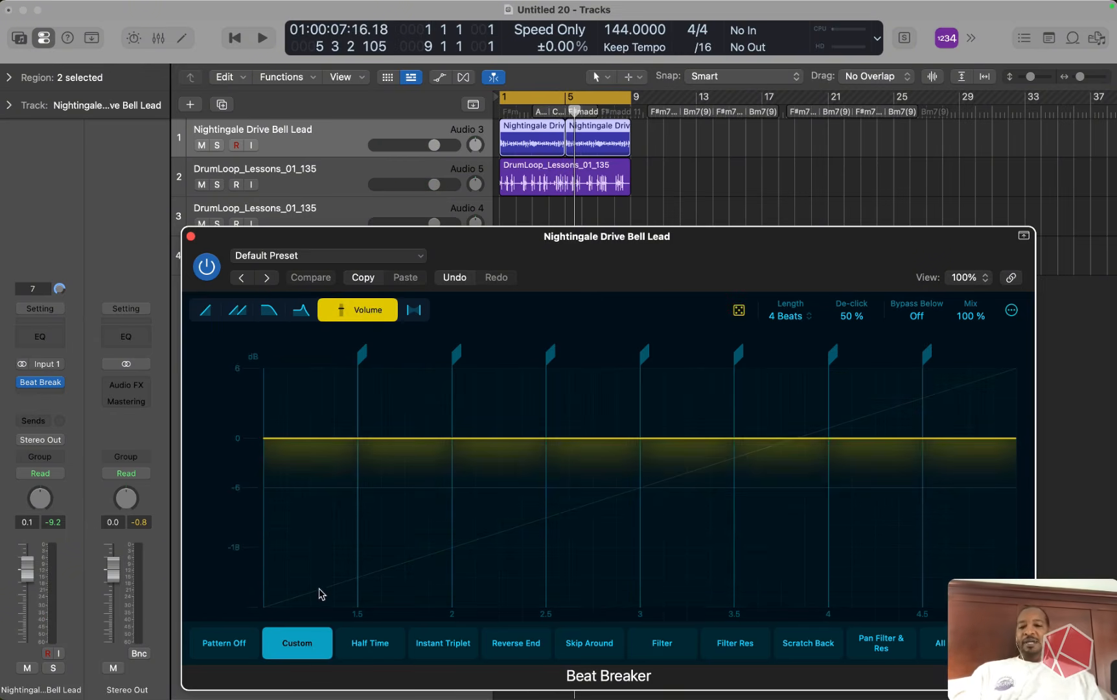
drag(781, 245, 727, 159)
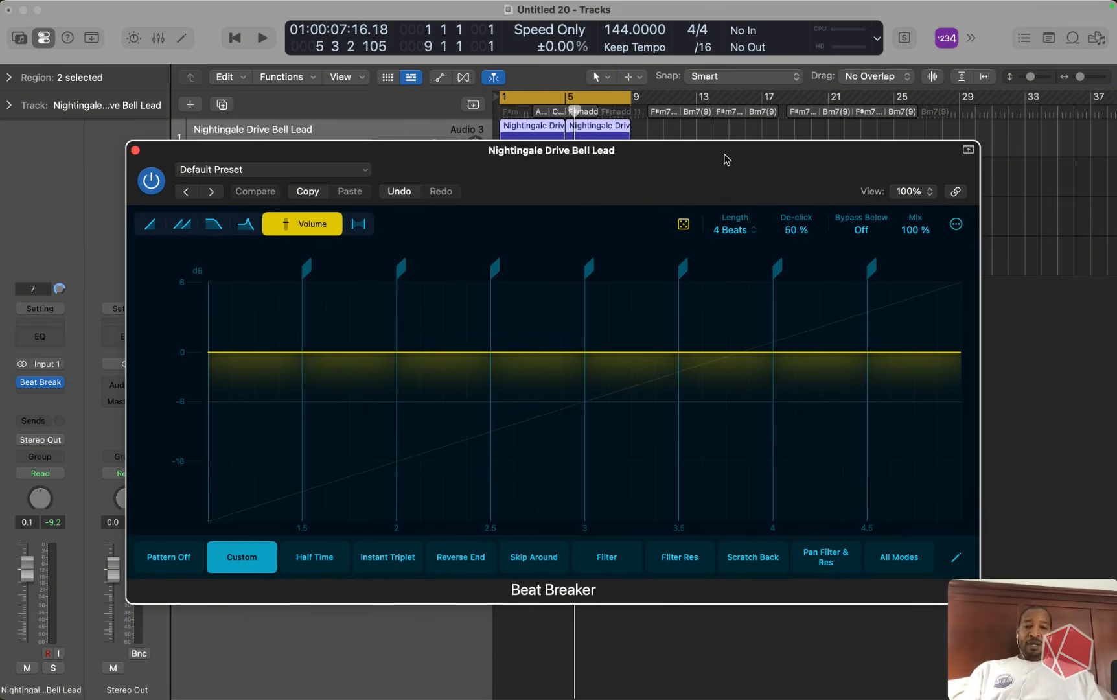
drag(626, 159, 623, 171)
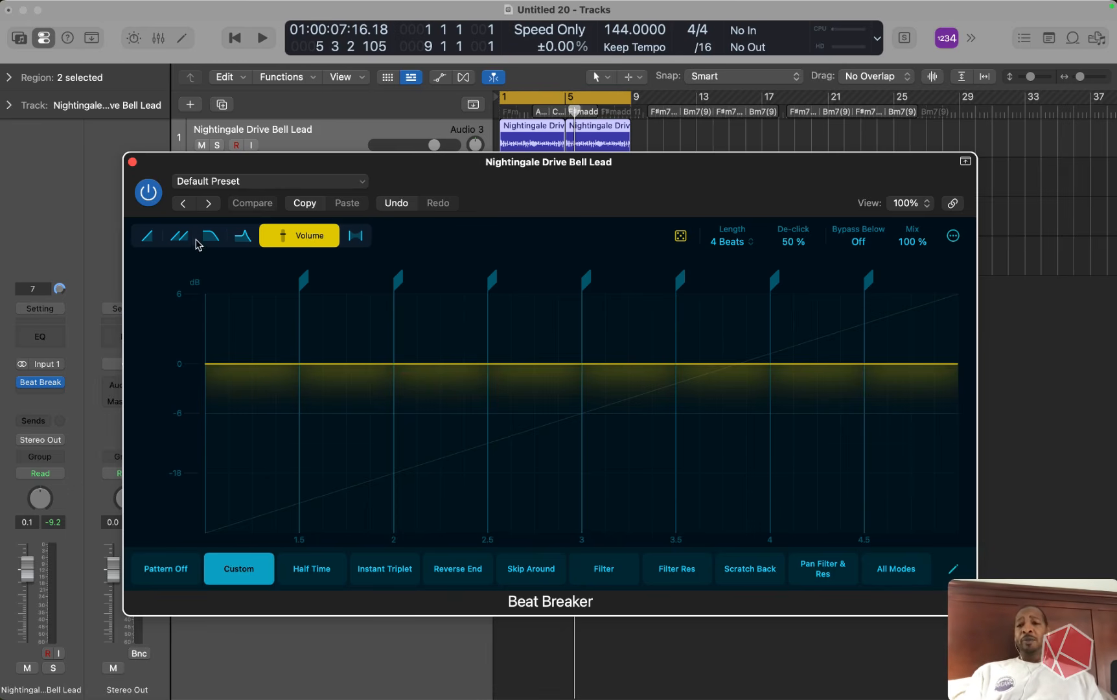
In Beat Breaker's Repeat mode, set the slice at beat 1.5 to 4 repeats and the slice at 3.5 to 2 during playback
click(177, 233)
key(space)
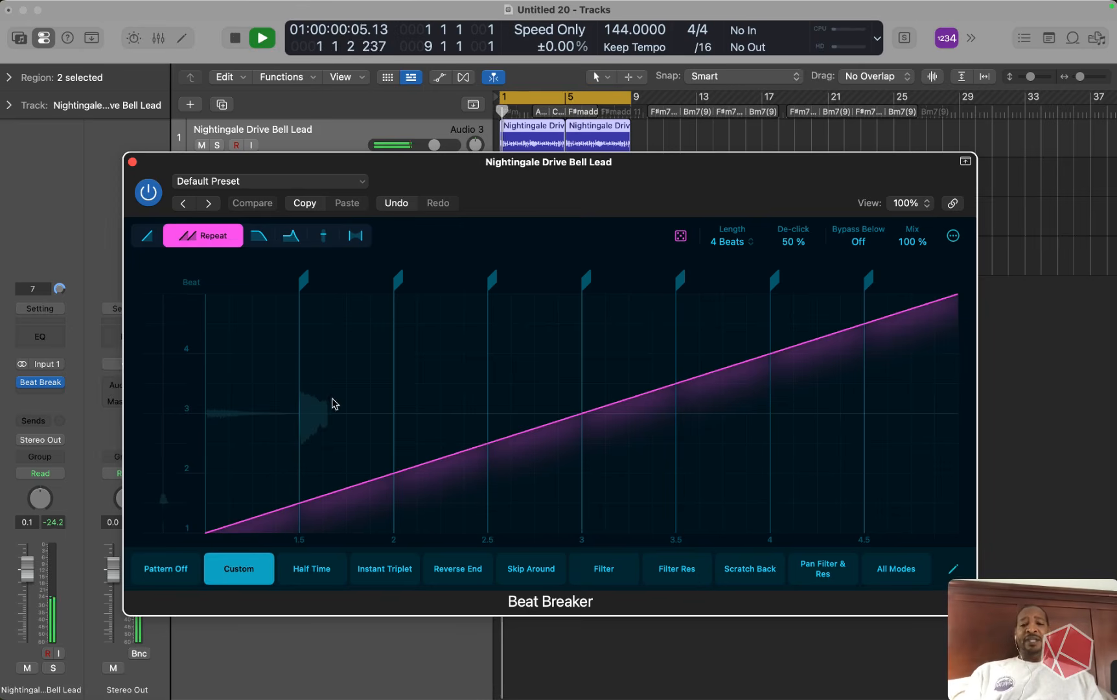
click(355, 486)
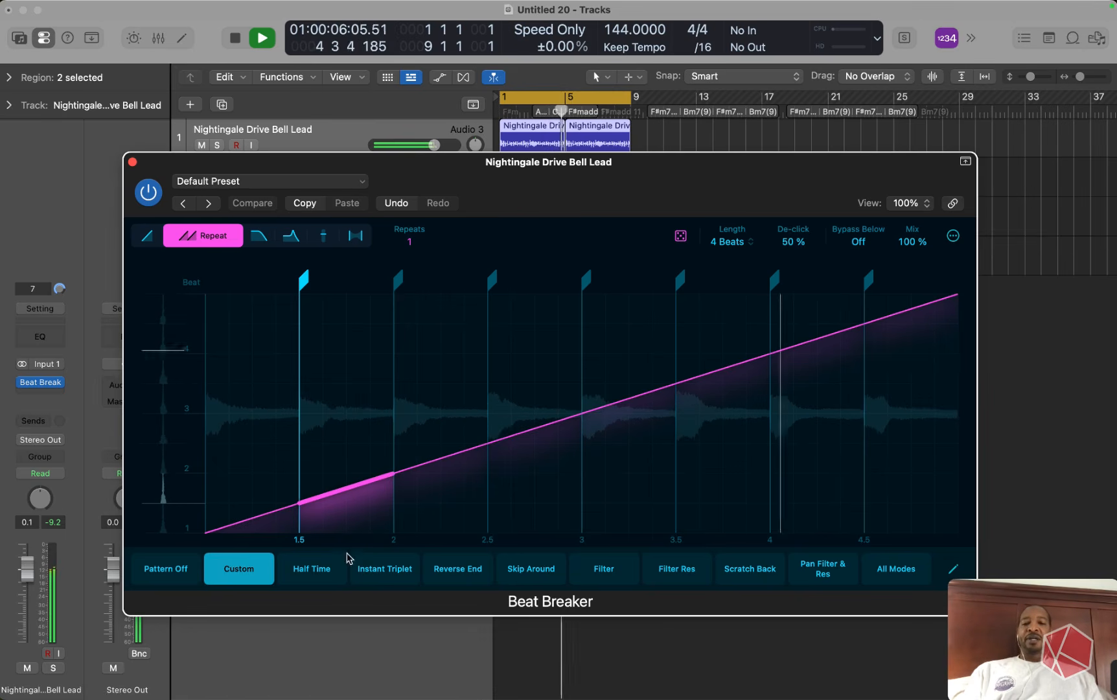
drag(361, 473, 348, 386)
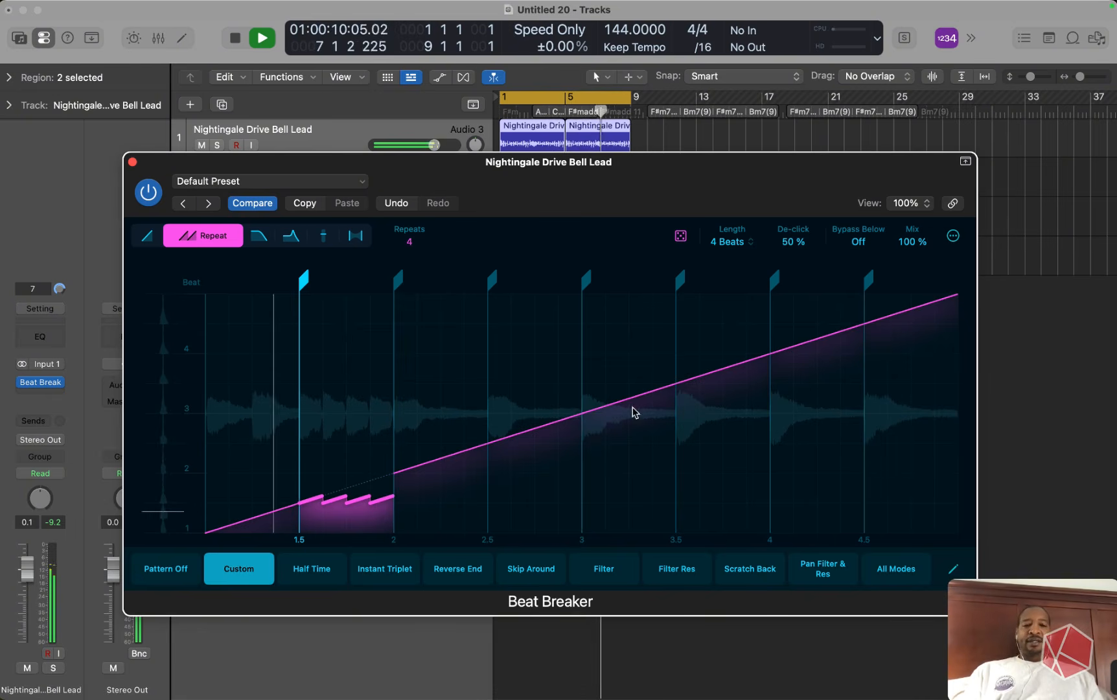
click(699, 377)
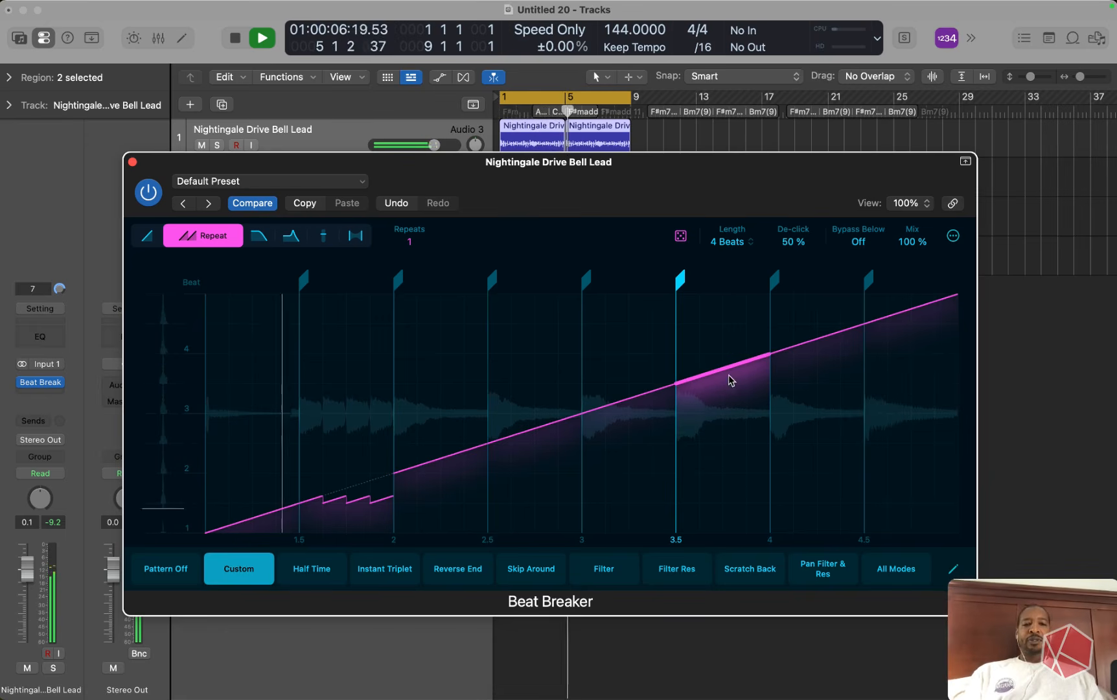
drag(723, 370, 726, 330)
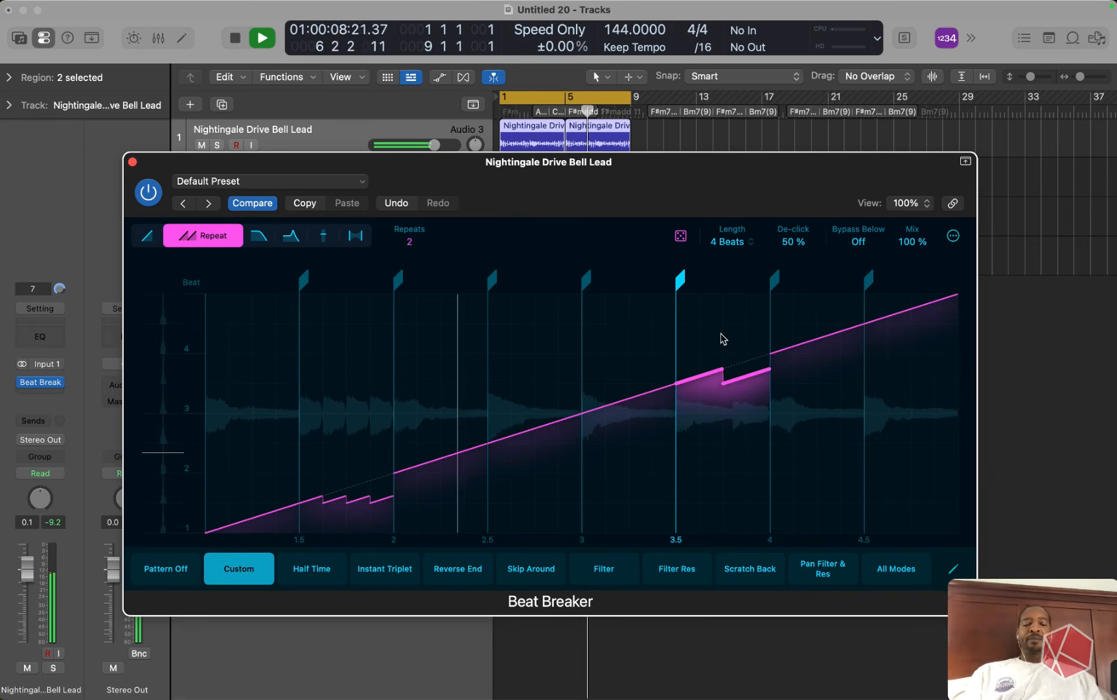
In Cutoff mode, lower the slice at beat 2.5 to 1110 Hz and remove the slice marker at beat 2
click(259, 236)
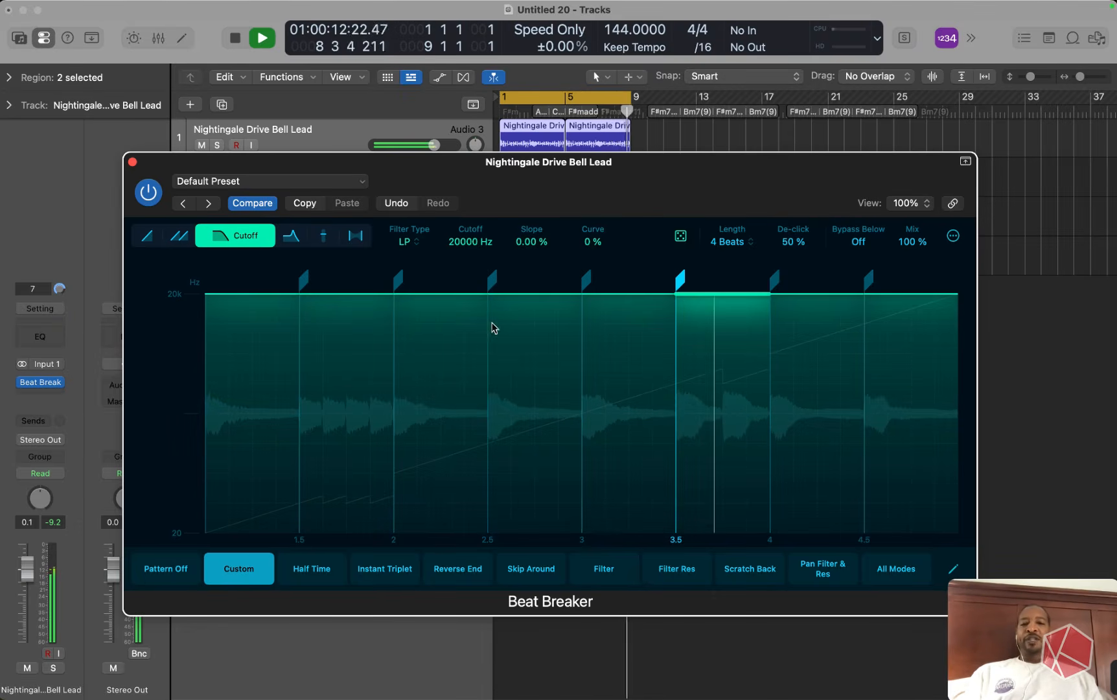
drag(522, 298, 510, 398)
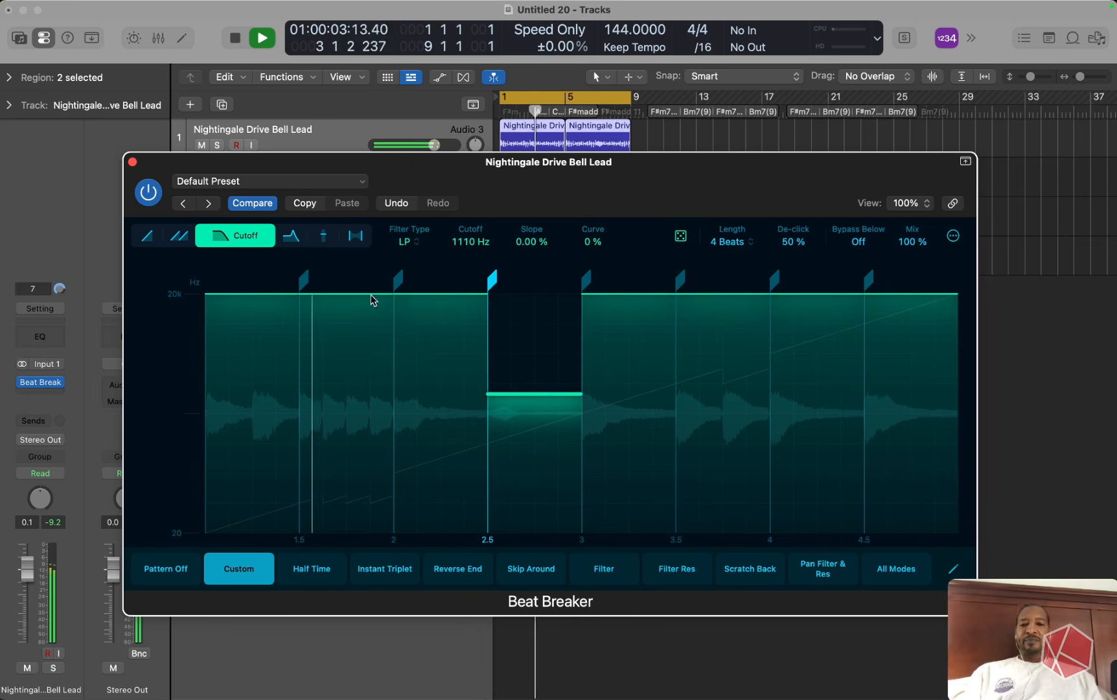
click(397, 283)
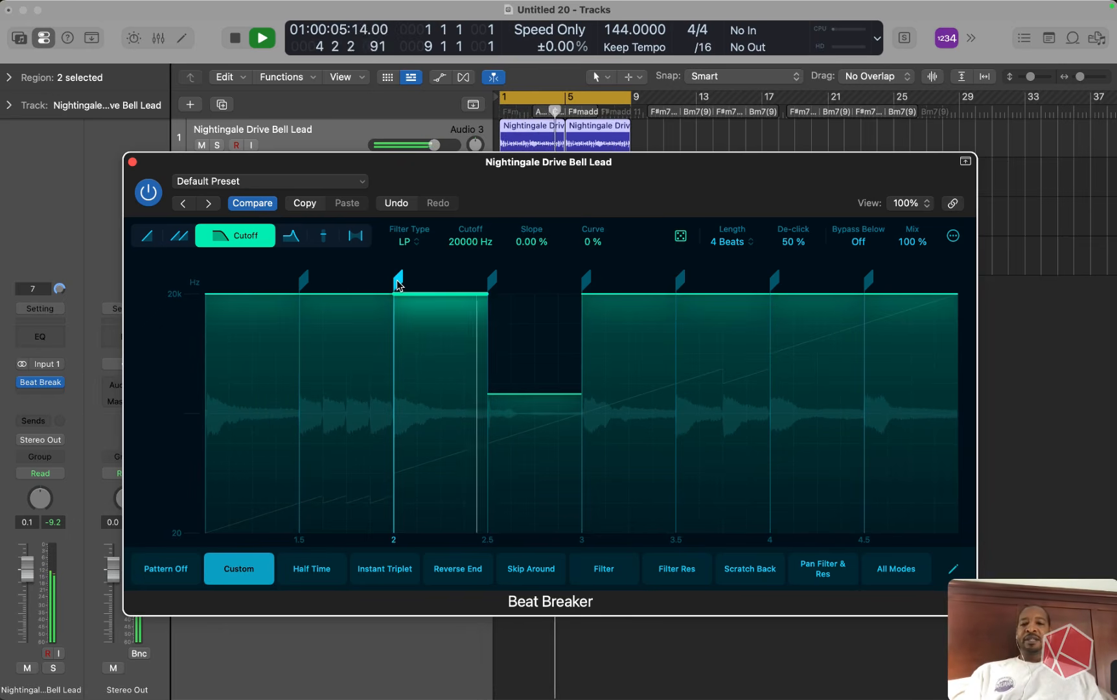
drag(399, 296, 395, 348)
double_click(396, 278)
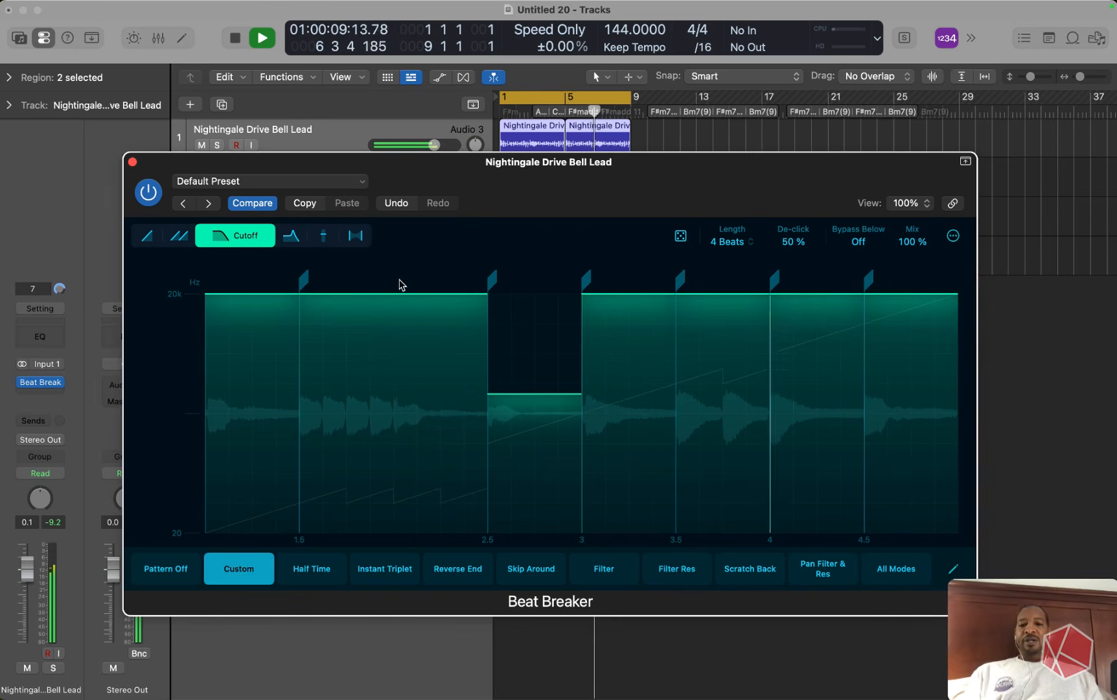
Set the slice at beat 1.5 to a 1710 Hz cutoff with a 138.83 % slope and a -72 % curve
drag(384, 295, 384, 378)
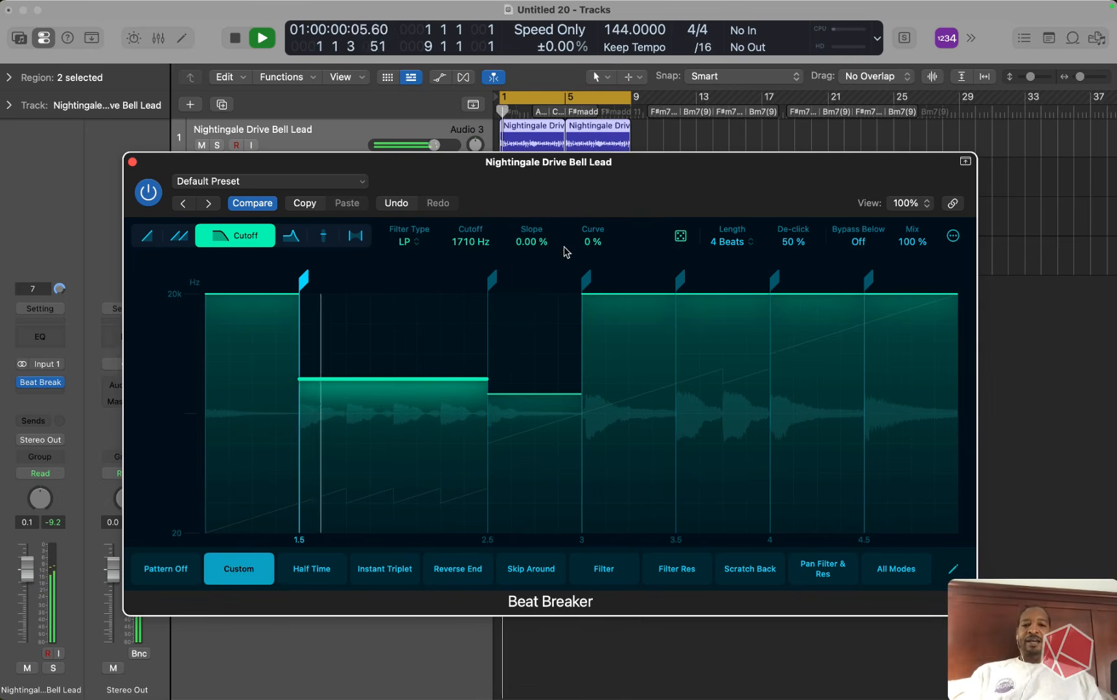
drag(535, 242, 535, 218)
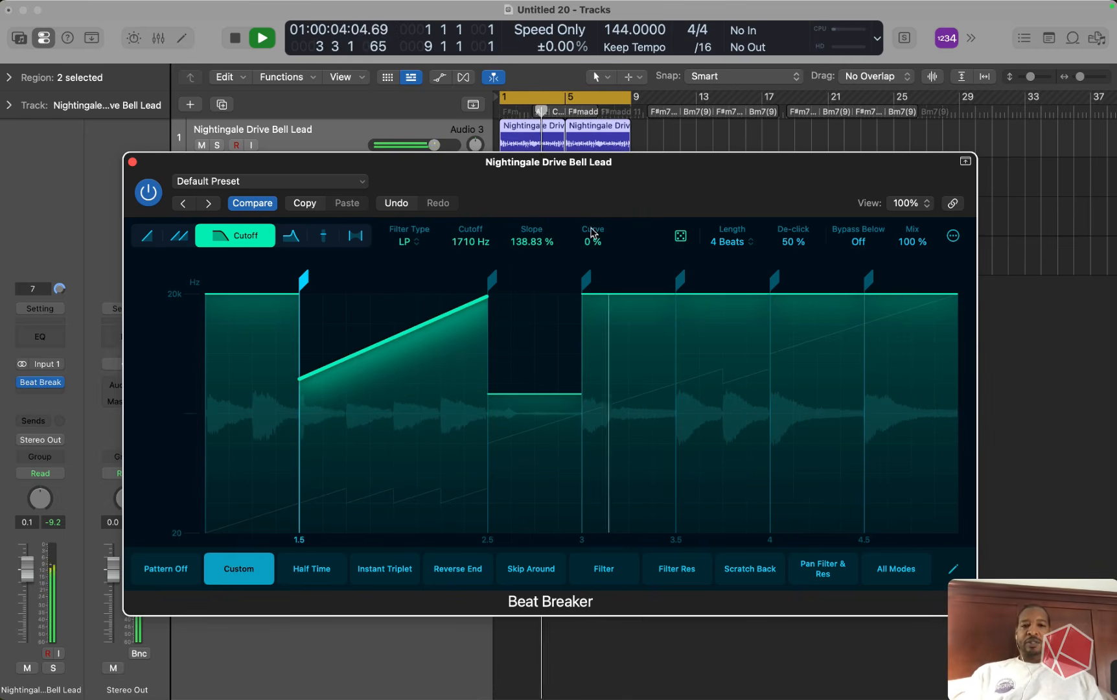
drag(593, 242, 578, 321)
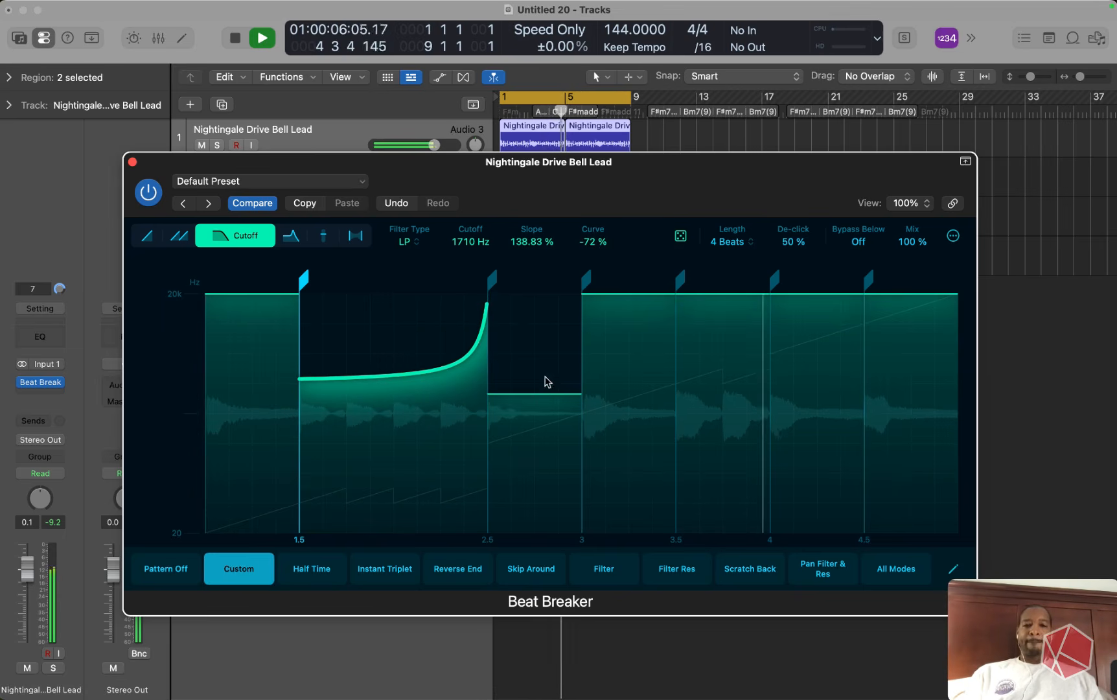
Set the slice at beat 2.5 to a 20000 Hz cutoff with a -226.58 % slope and a 58 % curve
click(538, 395)
drag(536, 246, 506, 311)
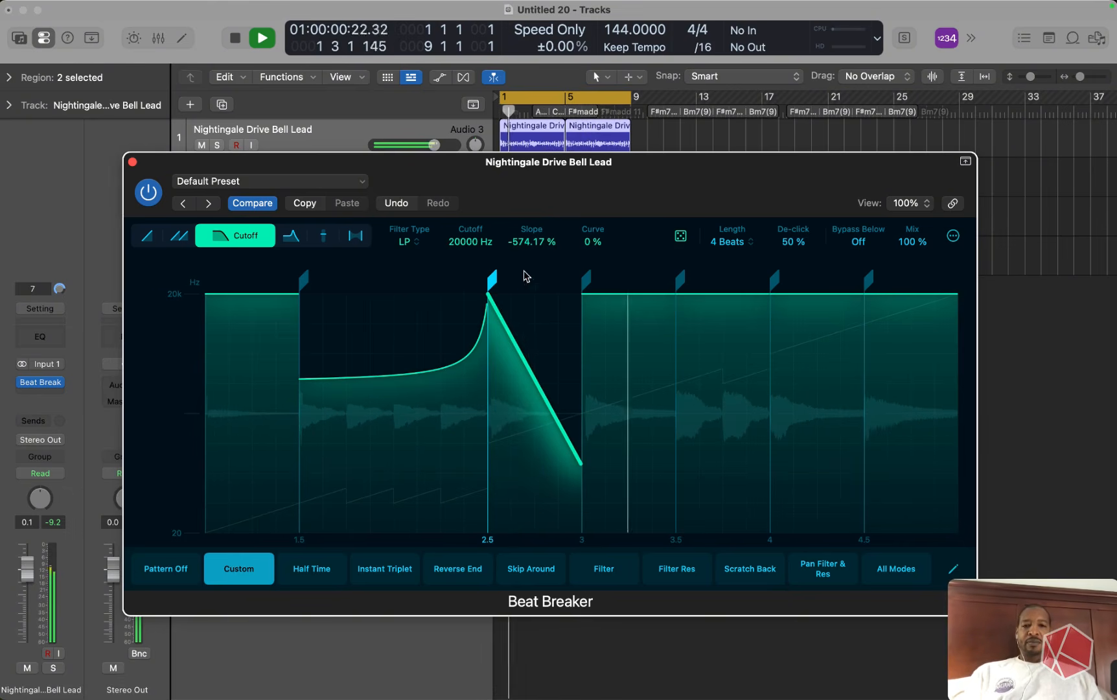
drag(525, 244, 502, 251)
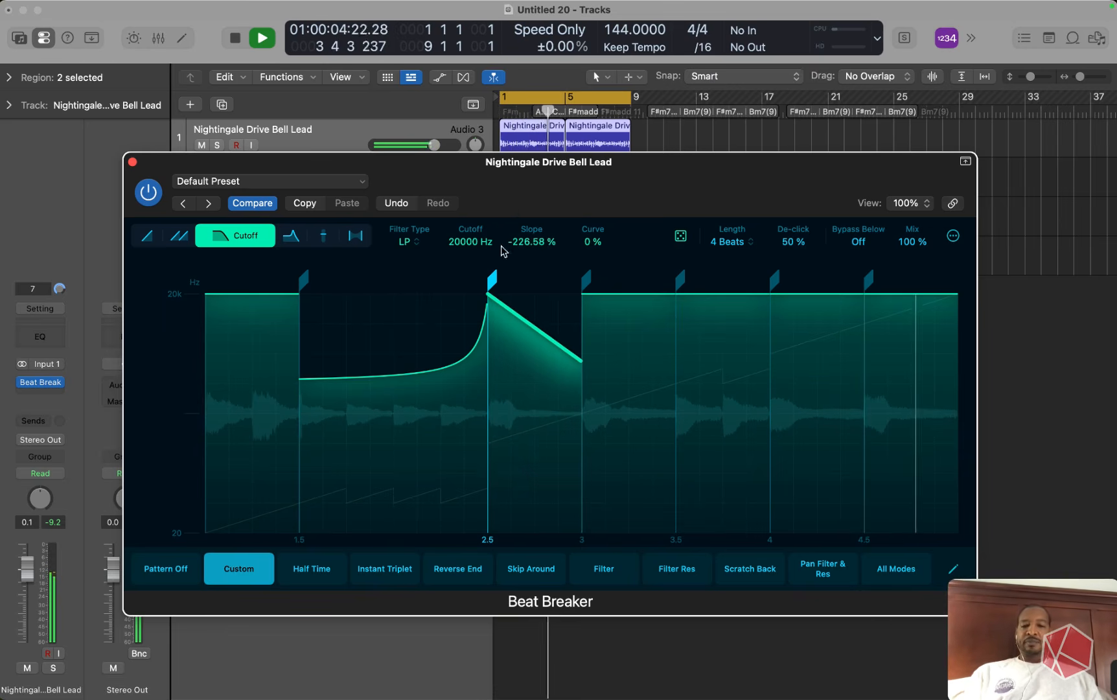
drag(592, 242, 580, 185)
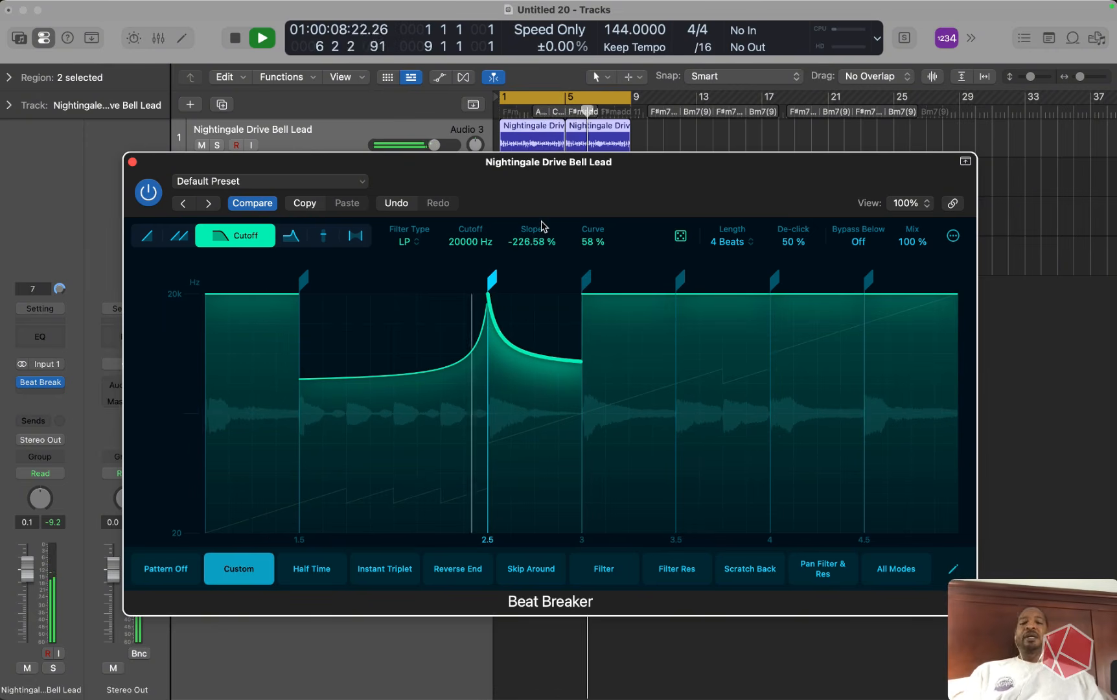
In Pan mode, pan the slice at beat 1.5 toward the right and the slice at beat 4 to -66 %
click(356, 237)
drag(409, 422, 411, 335)
drag(833, 418, 831, 502)
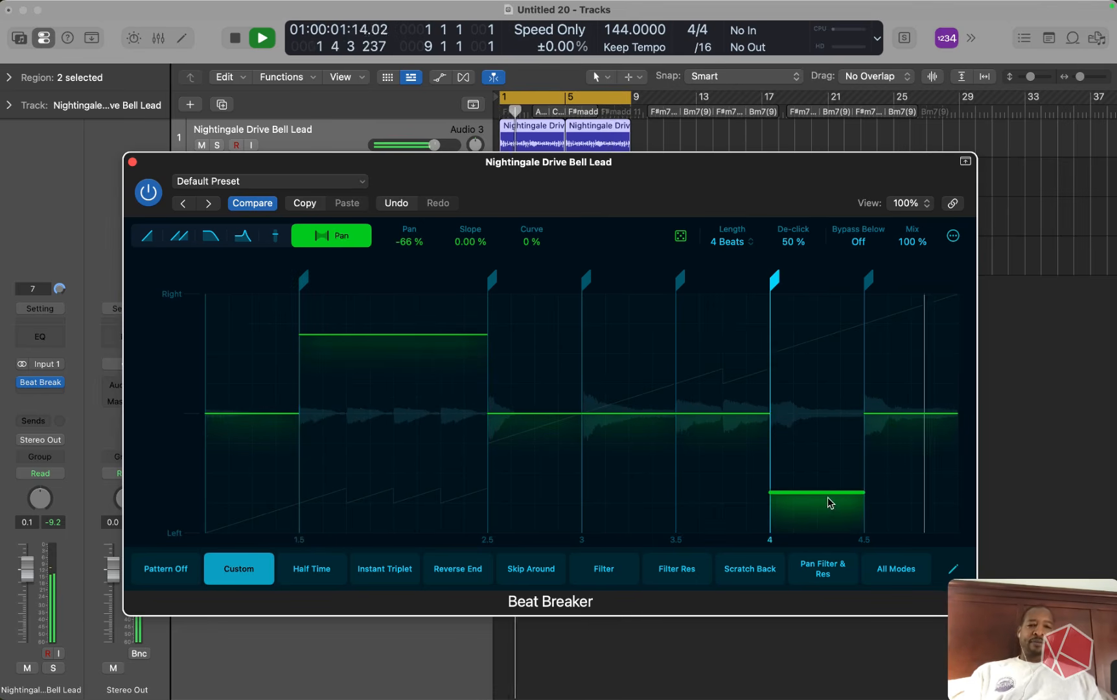
Pan the slice at beat 3.5 to -28 % and view the available pattern lengths without choosing another
drag(718, 413, 718, 447)
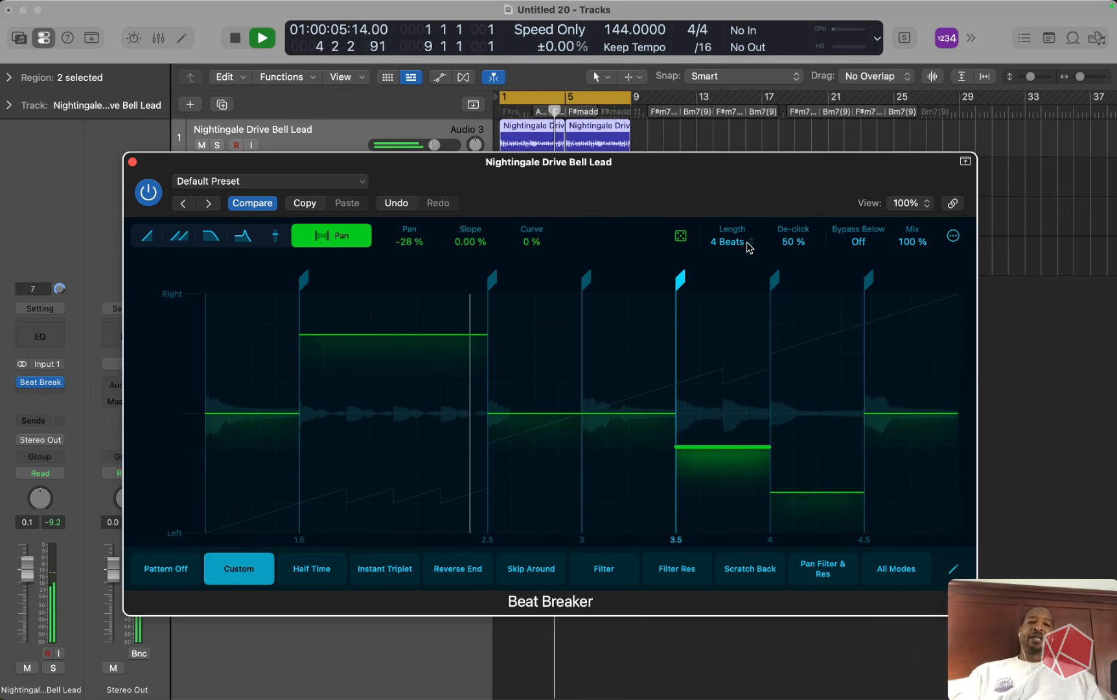
click(748, 243)
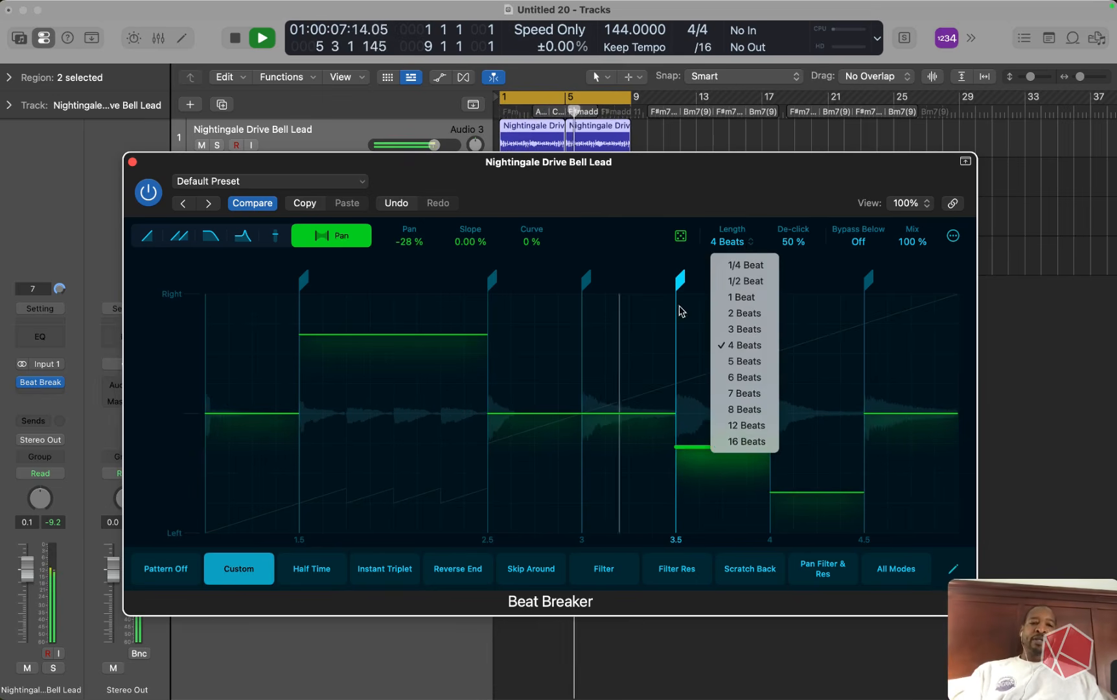
click(679, 238)
Randomize the pan values of the Beat Breaker slices several times
click(680, 239)
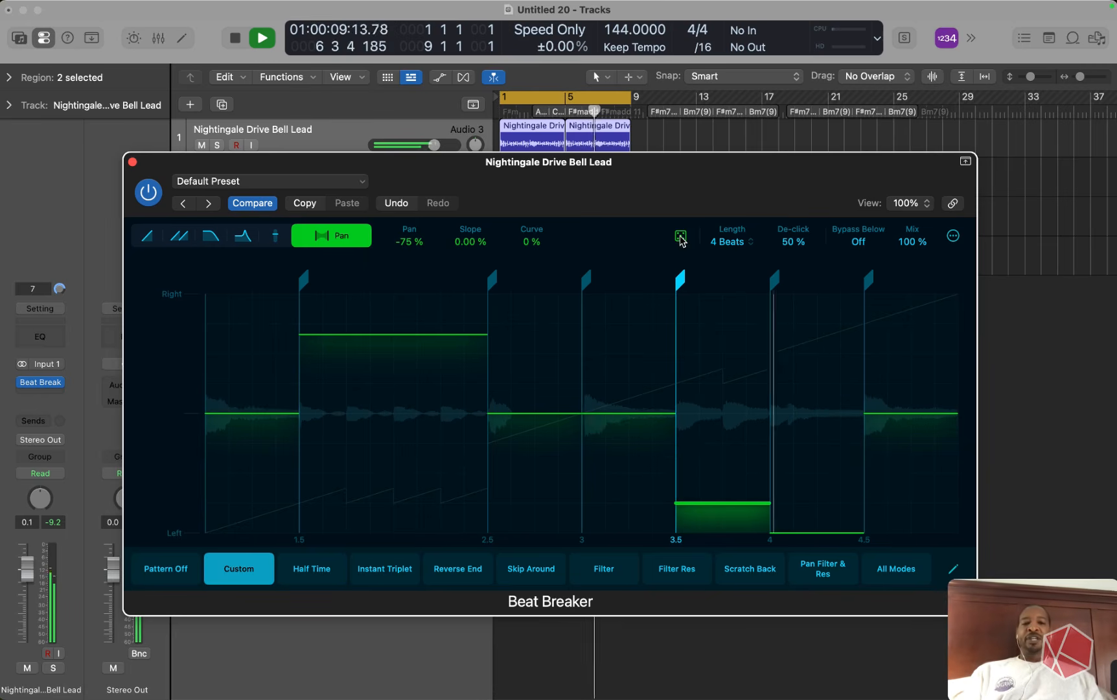
click(680, 238)
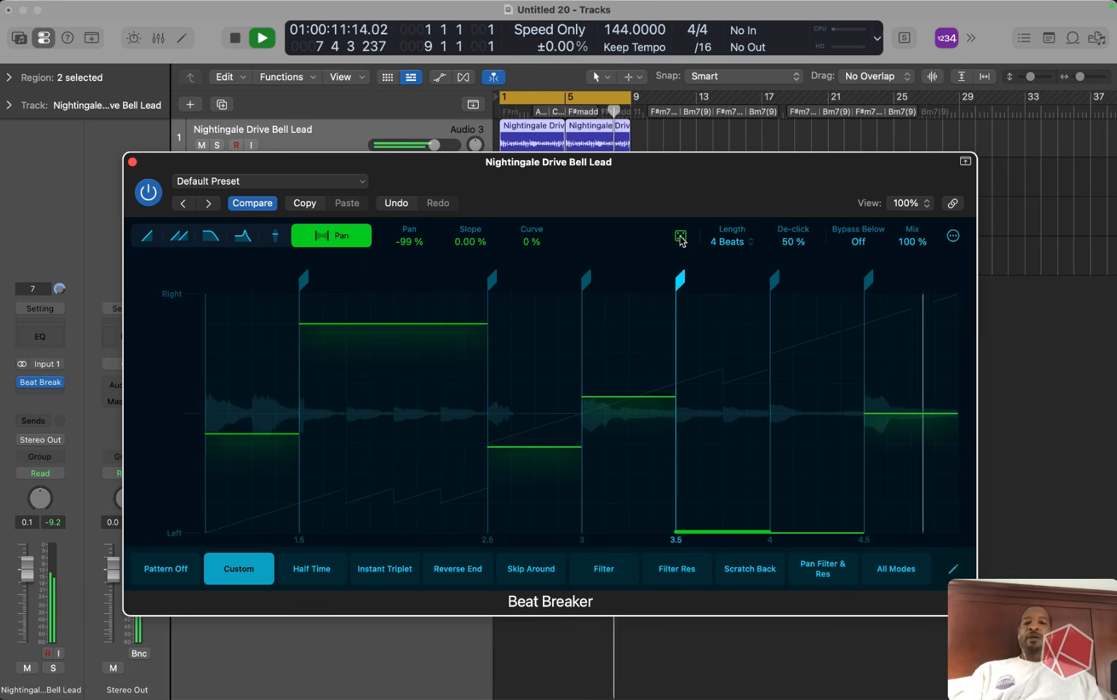
click(681, 239)
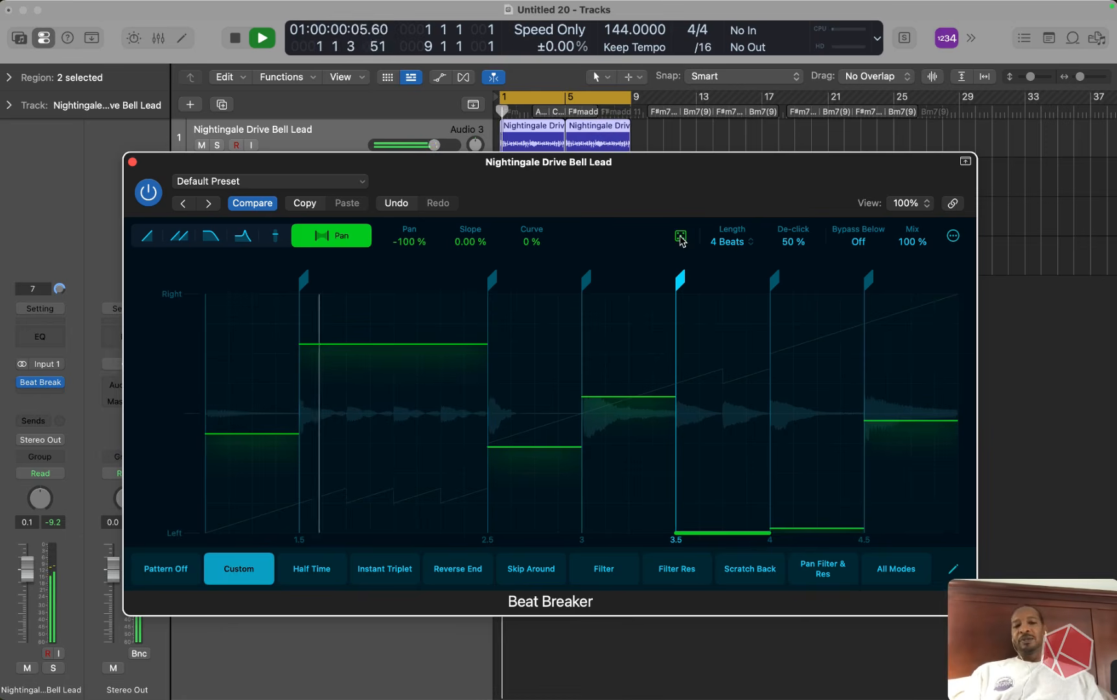
click(681, 240)
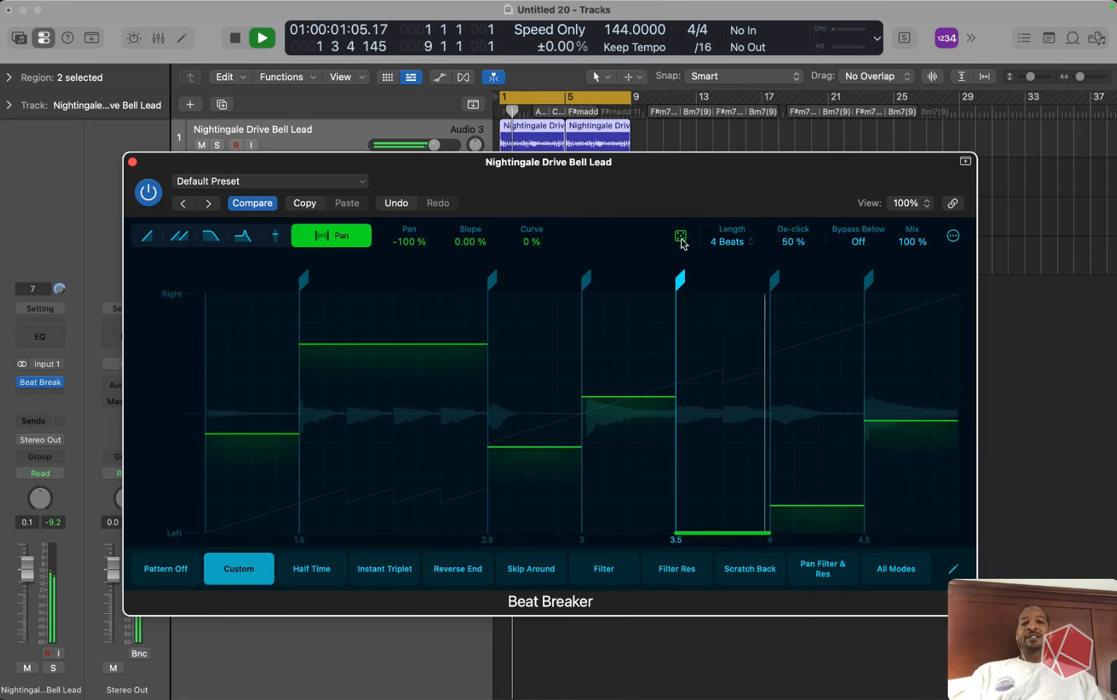
In Cutoff mode, randomize the filter cutoff values of the slices twice
click(210, 237)
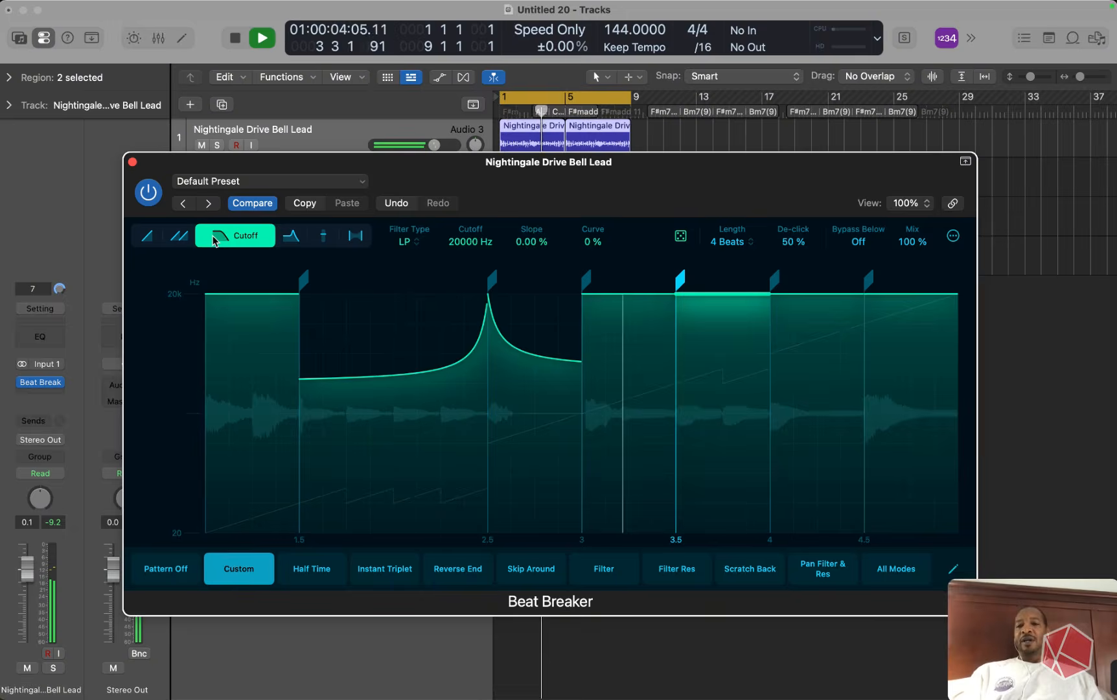
click(681, 238)
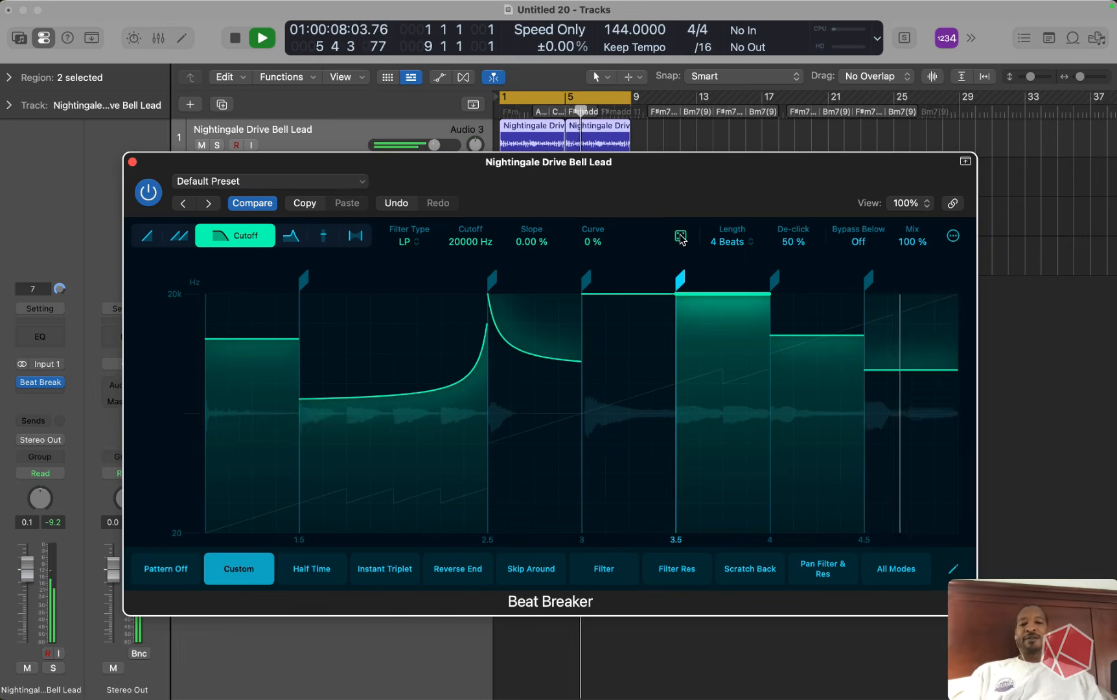
click(680, 237)
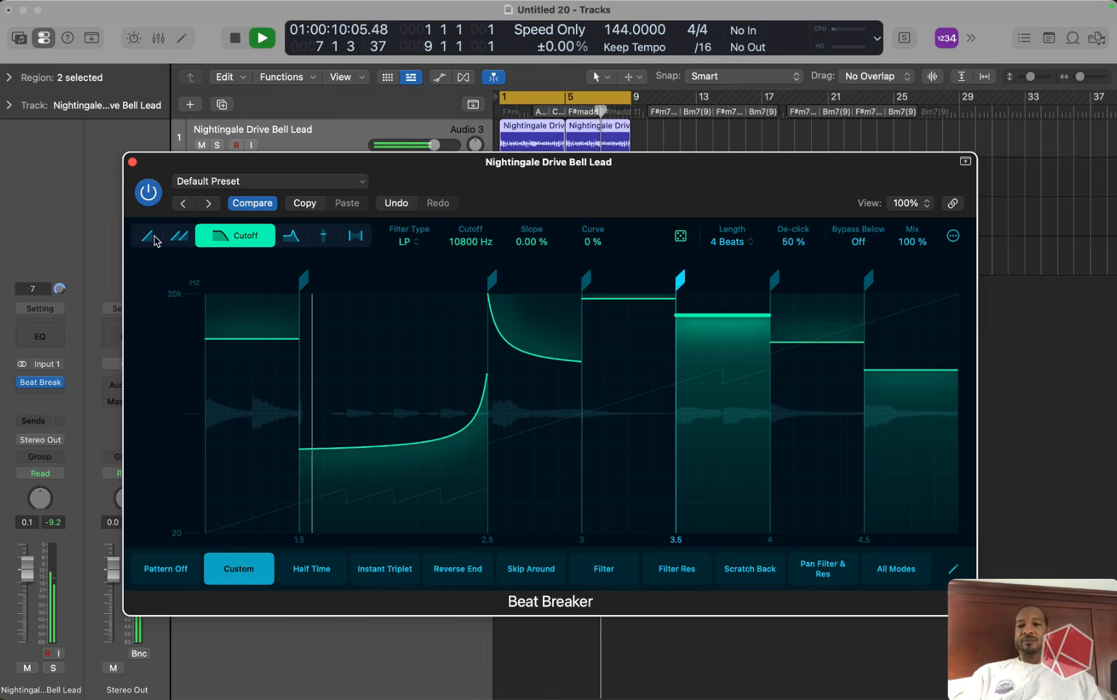
In Repeat mode, randomize the slice repeats twice while listening, and stop playback
click(180, 236)
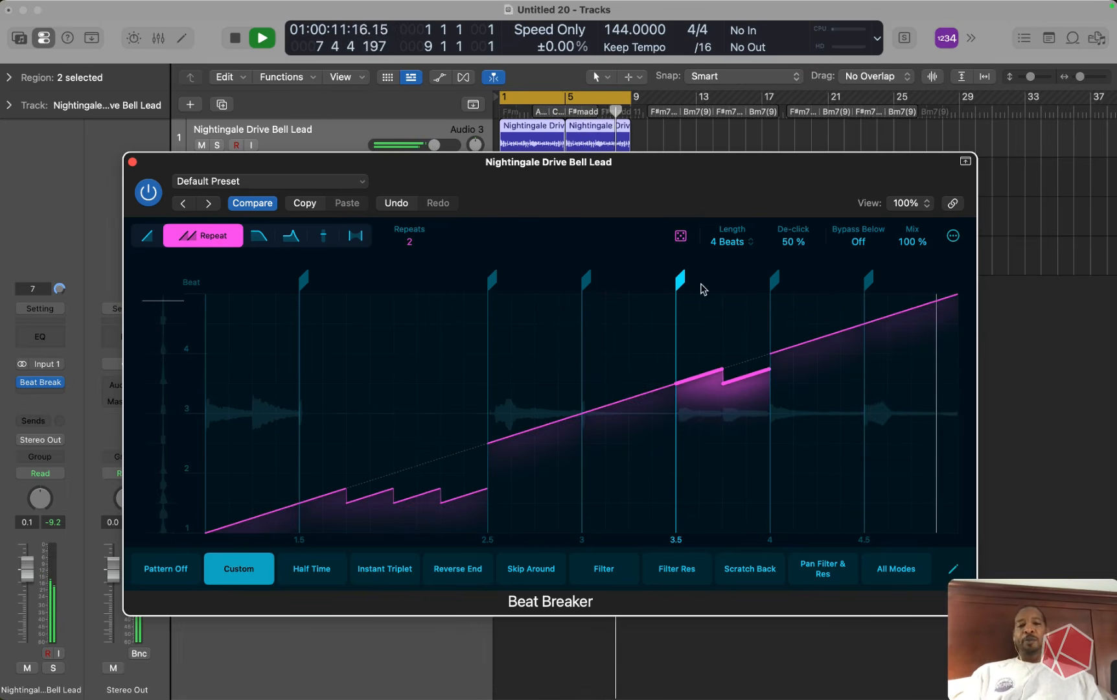
click(680, 237)
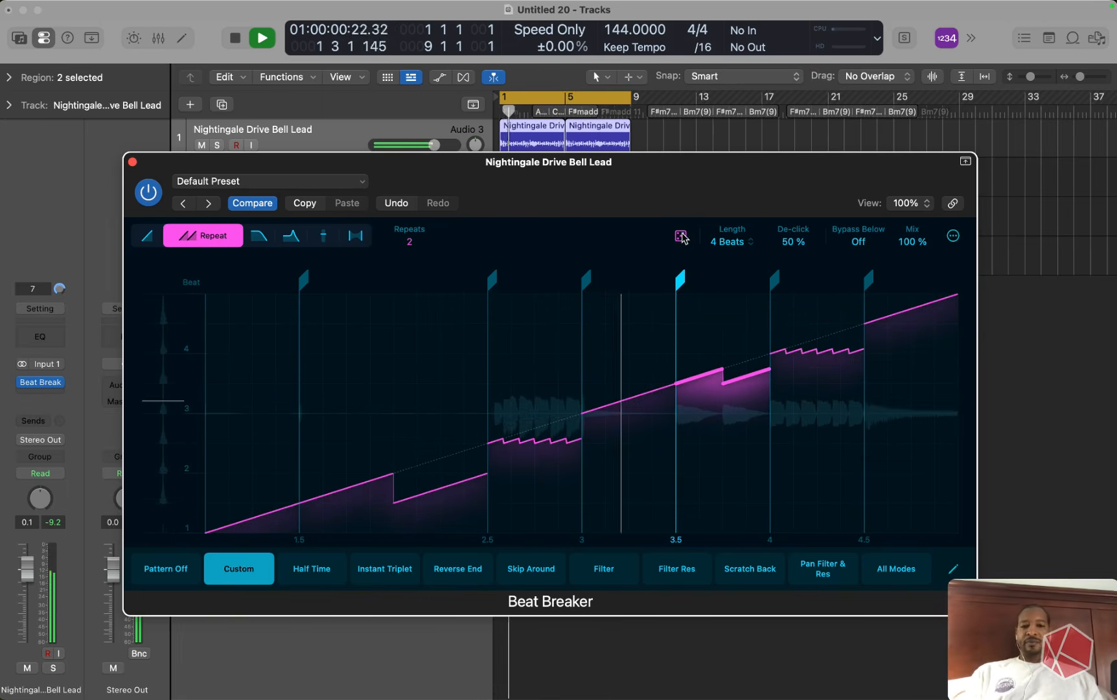
click(680, 238)
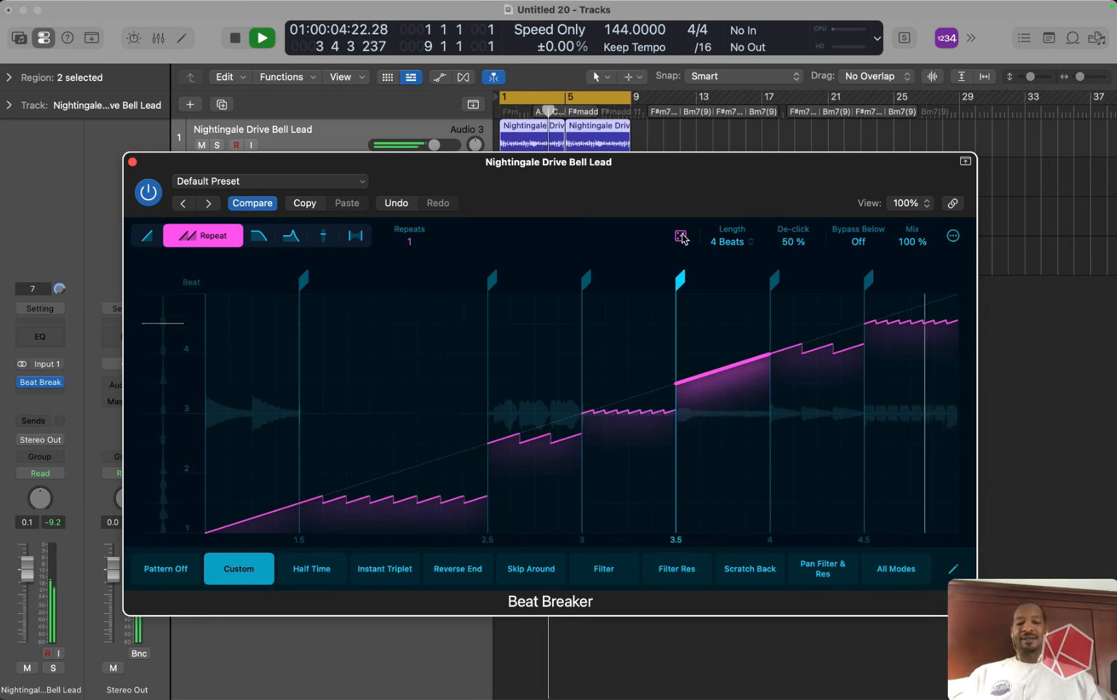
key(space)
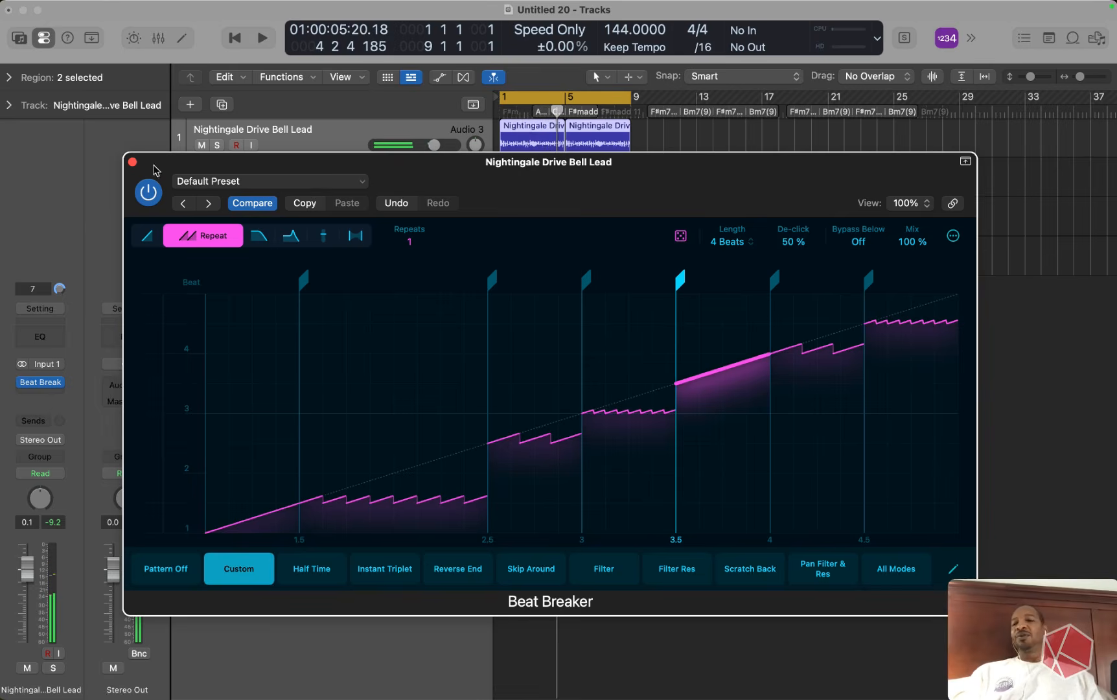
Close the bell lead's Beat Breaker and insert a stereo Beat Breaker on the second track, DrumLoop_Lessons_01_135
click(133, 163)
click(317, 181)
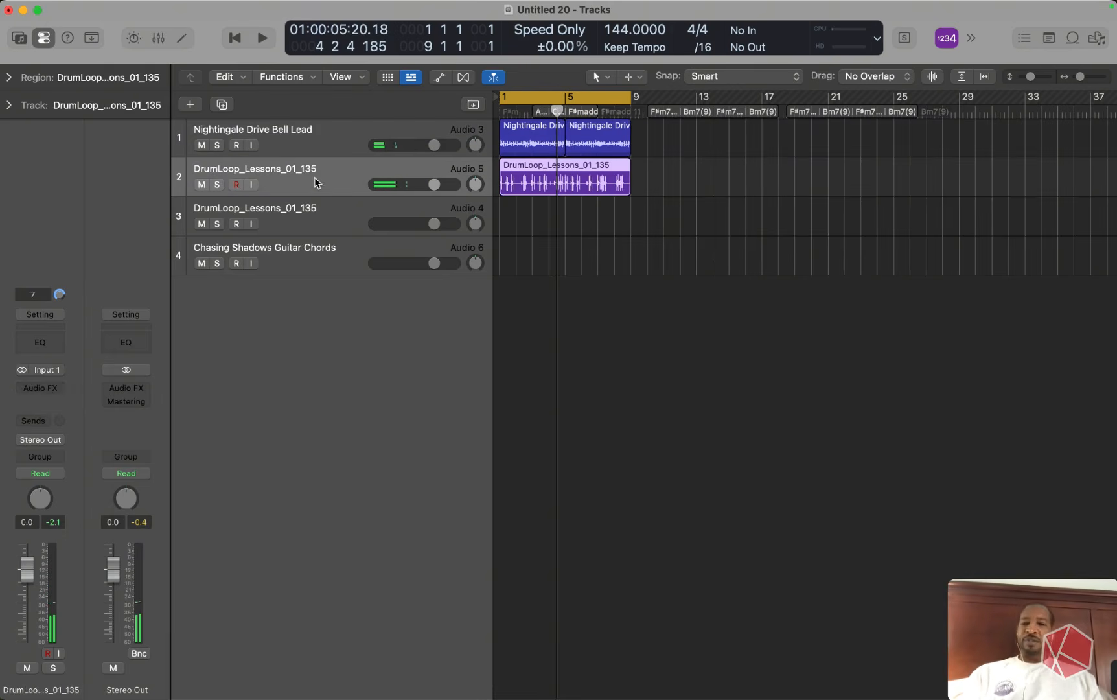
click(50, 390)
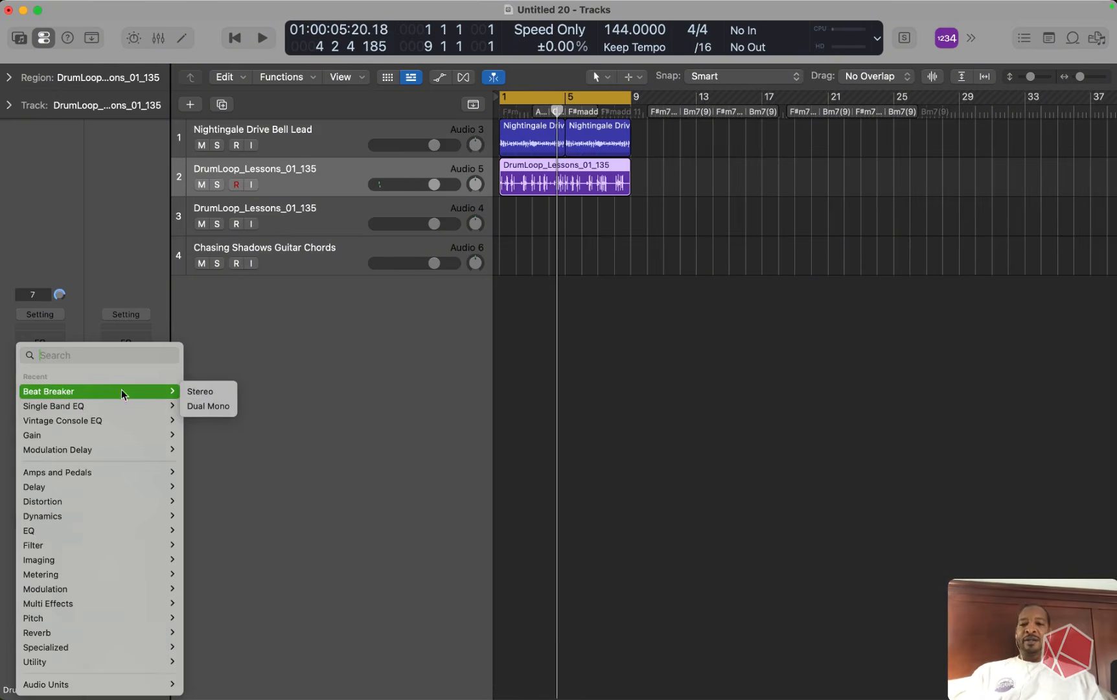
click(301, 364)
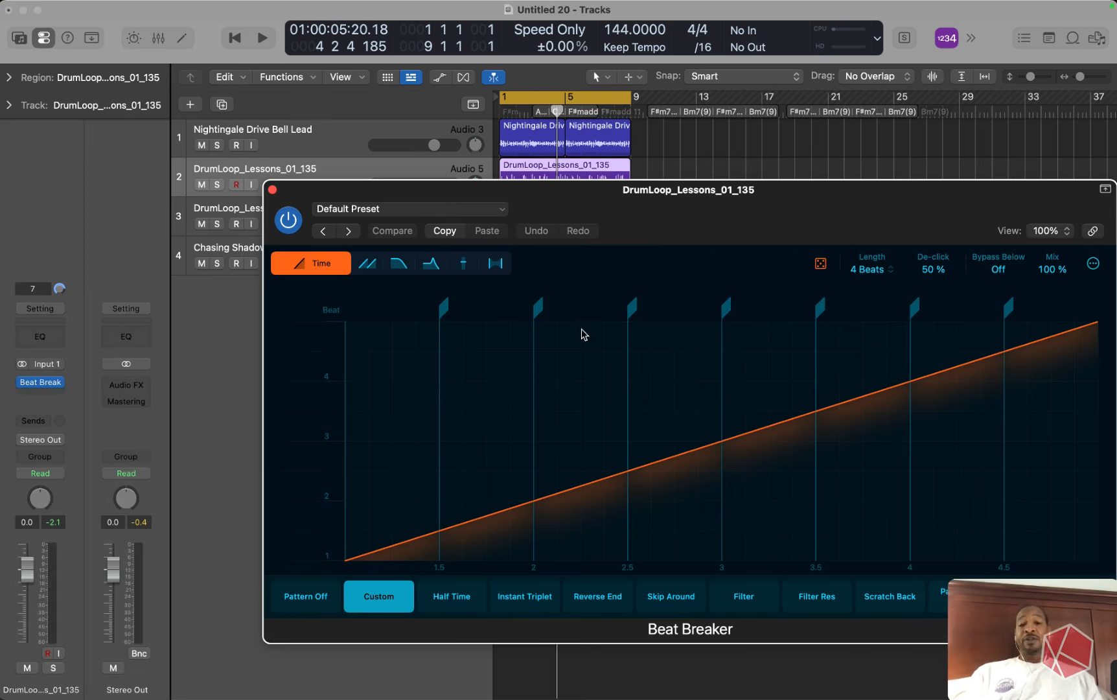
Play the drum loop and randomize its slices in Time mode and in Repeat mode
key(space)
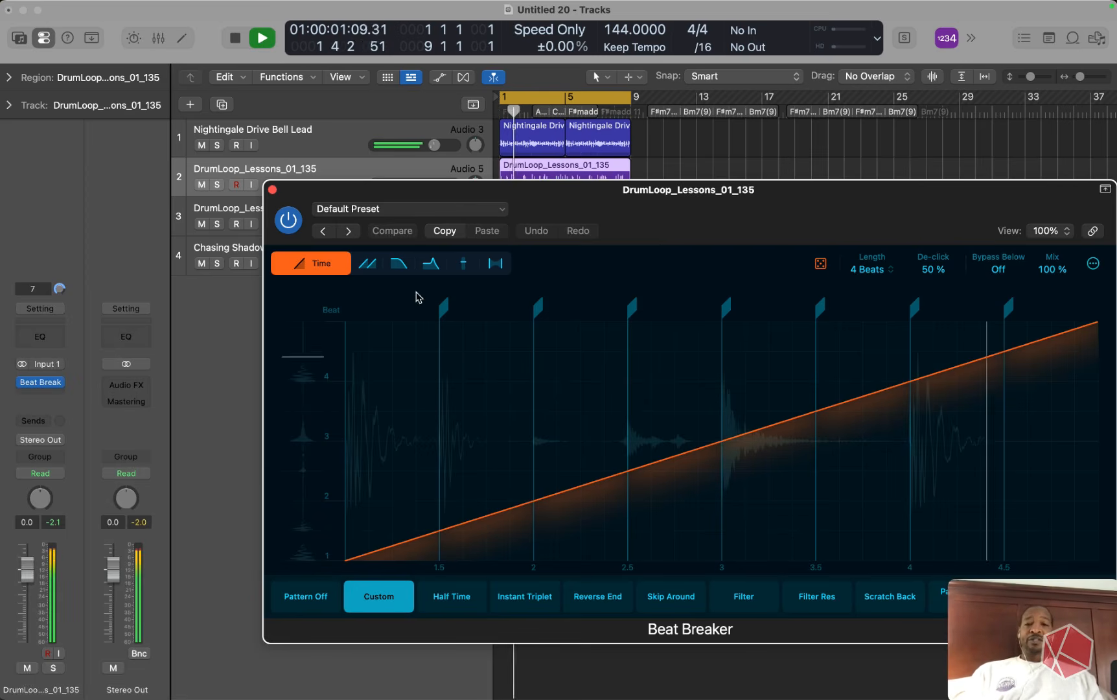
click(821, 263)
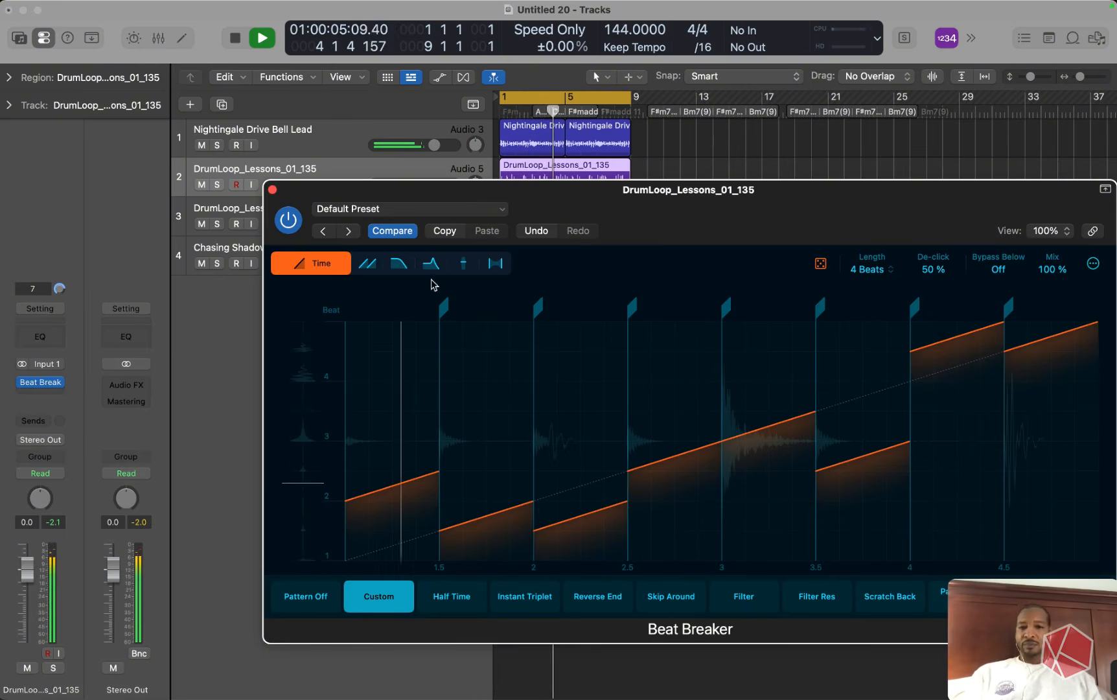
click(370, 264)
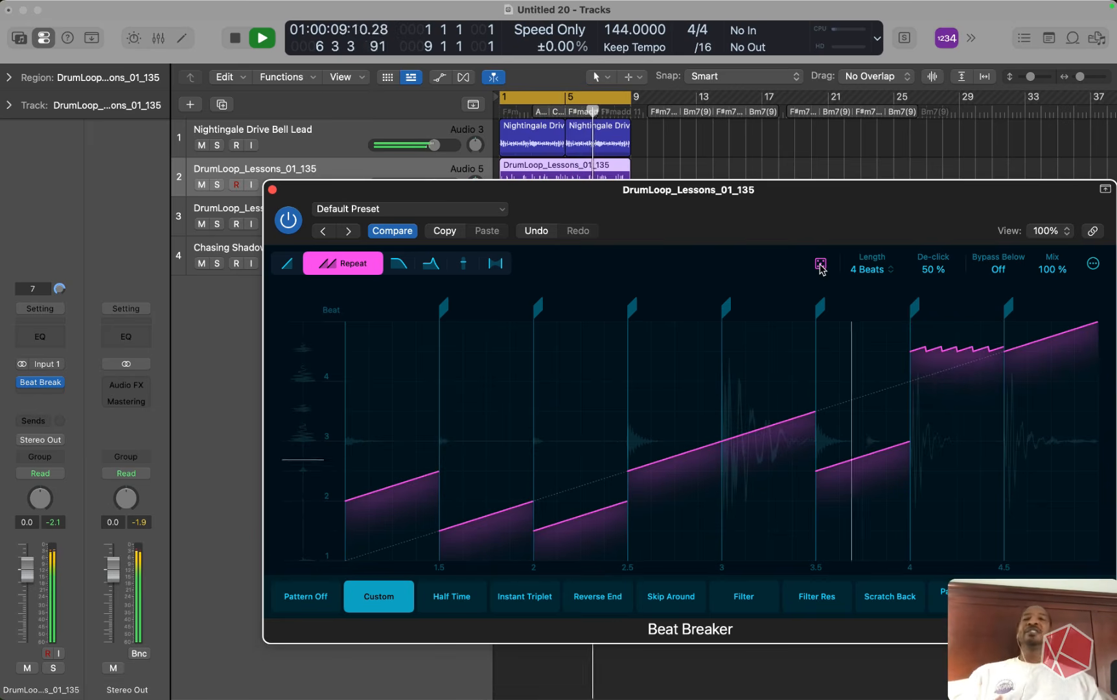
click(821, 265)
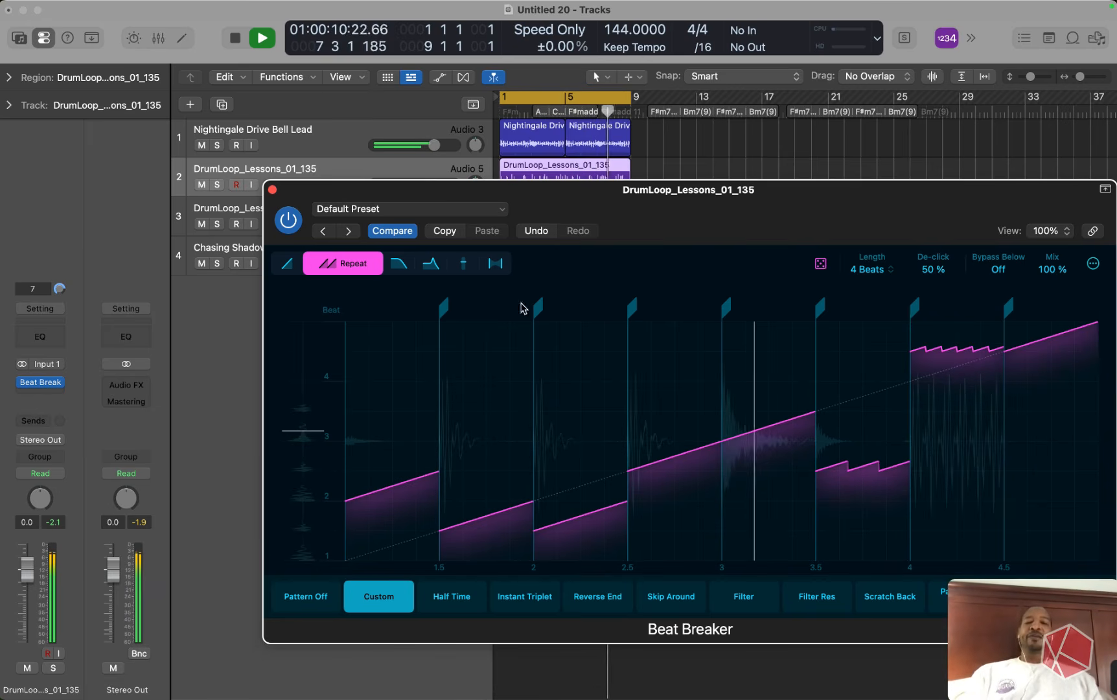
Randomize the drum loop's slices again in Time mode, stop playback, and move the Beat Breaker window clear of the drum region
click(396, 267)
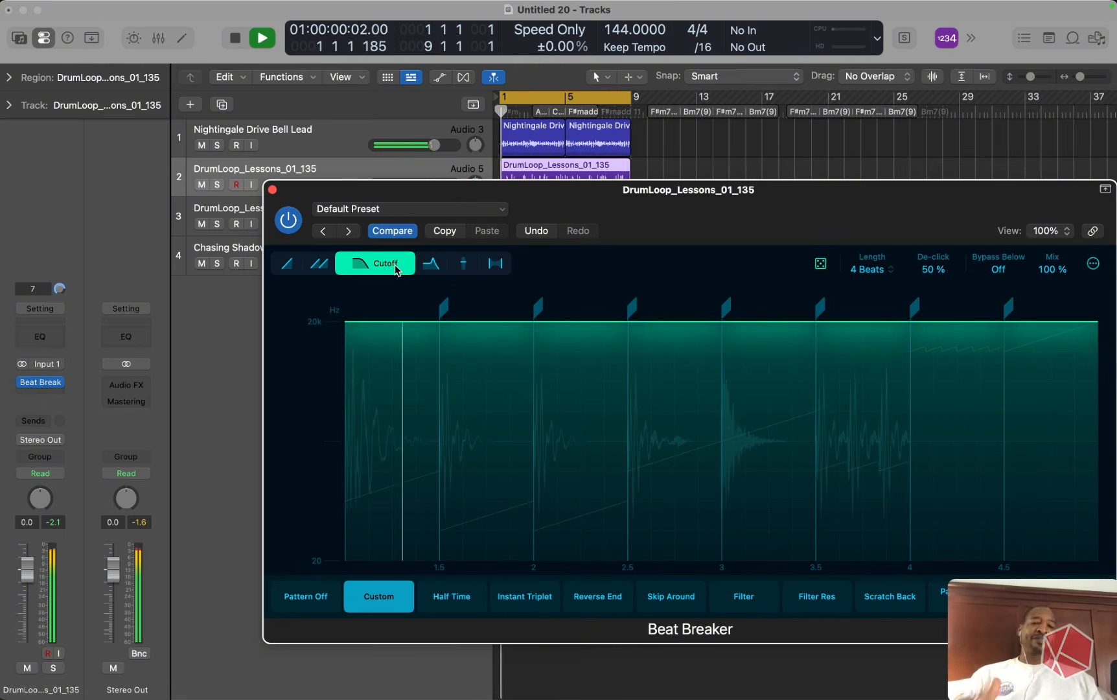
click(311, 263)
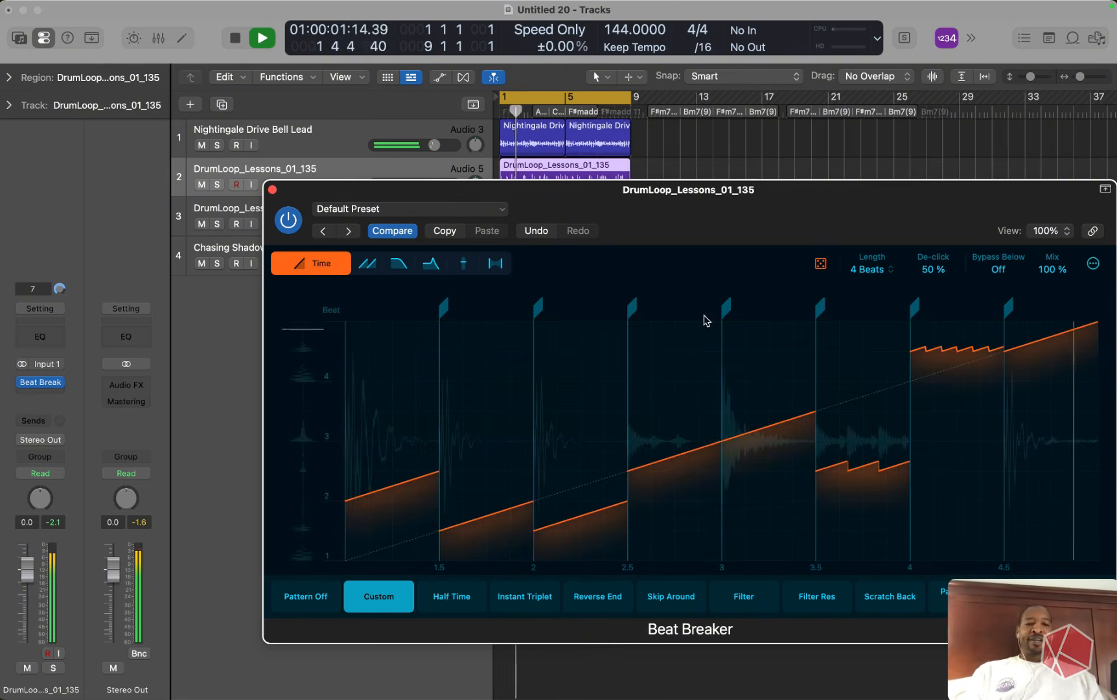
click(820, 263)
click(820, 263)
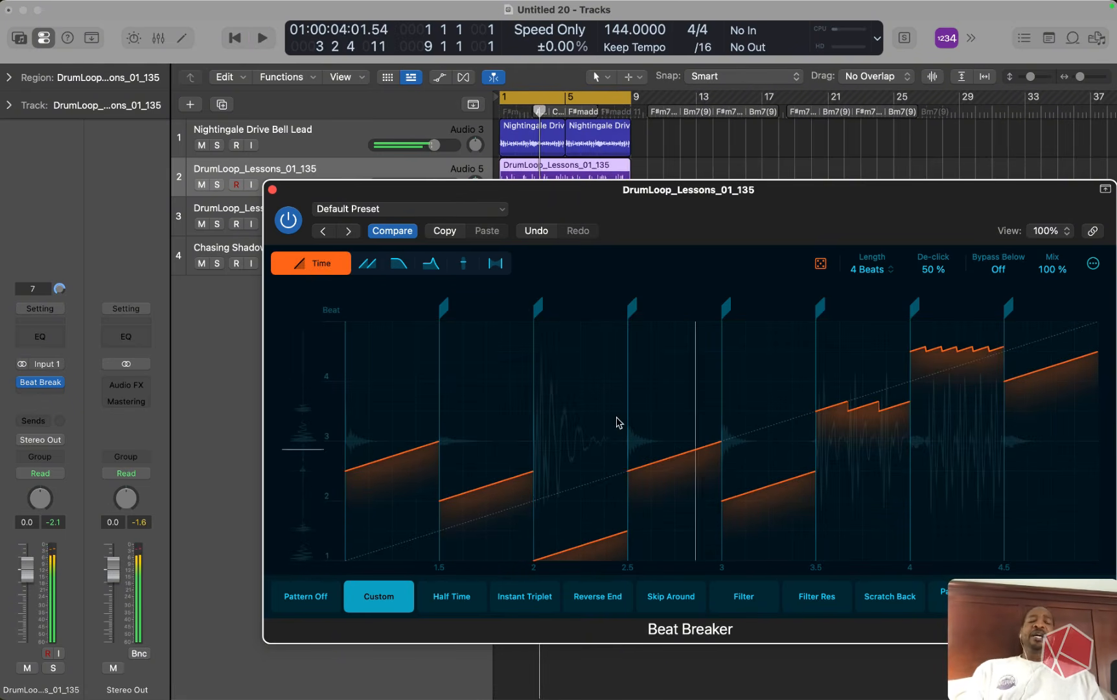
key(space)
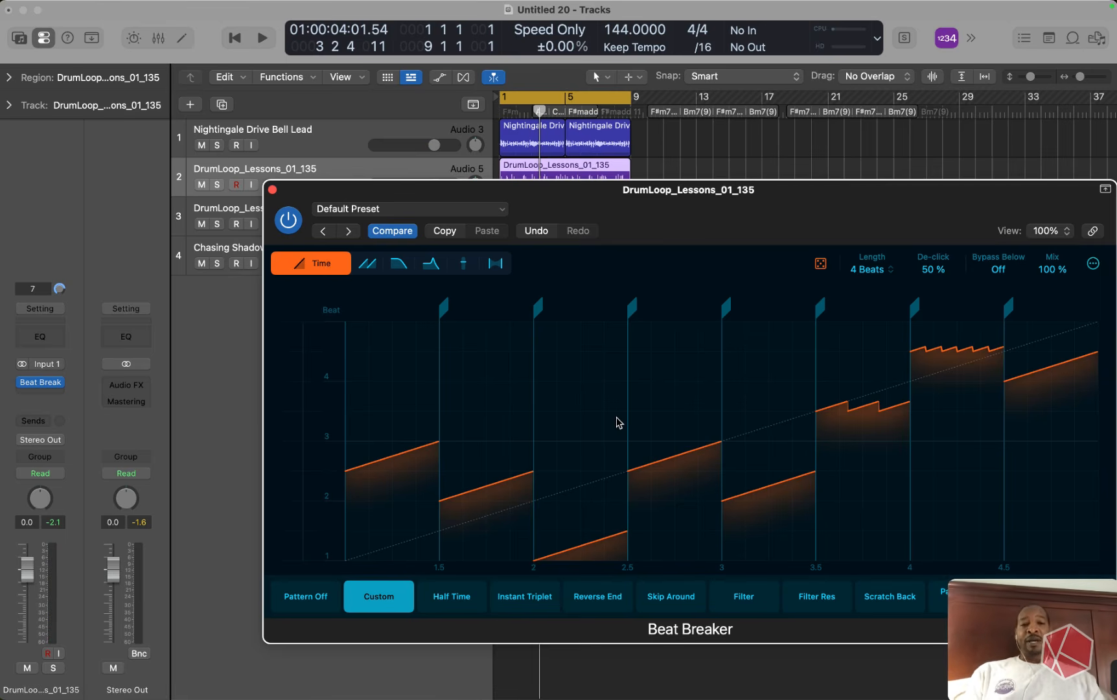
drag(673, 196, 537, 218)
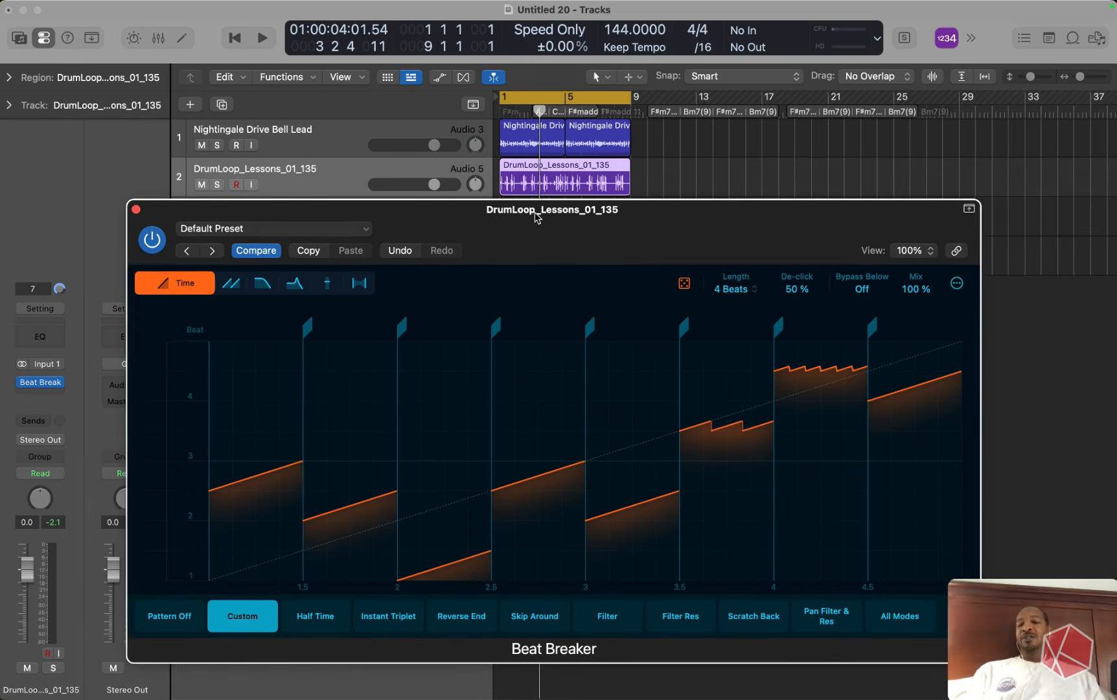